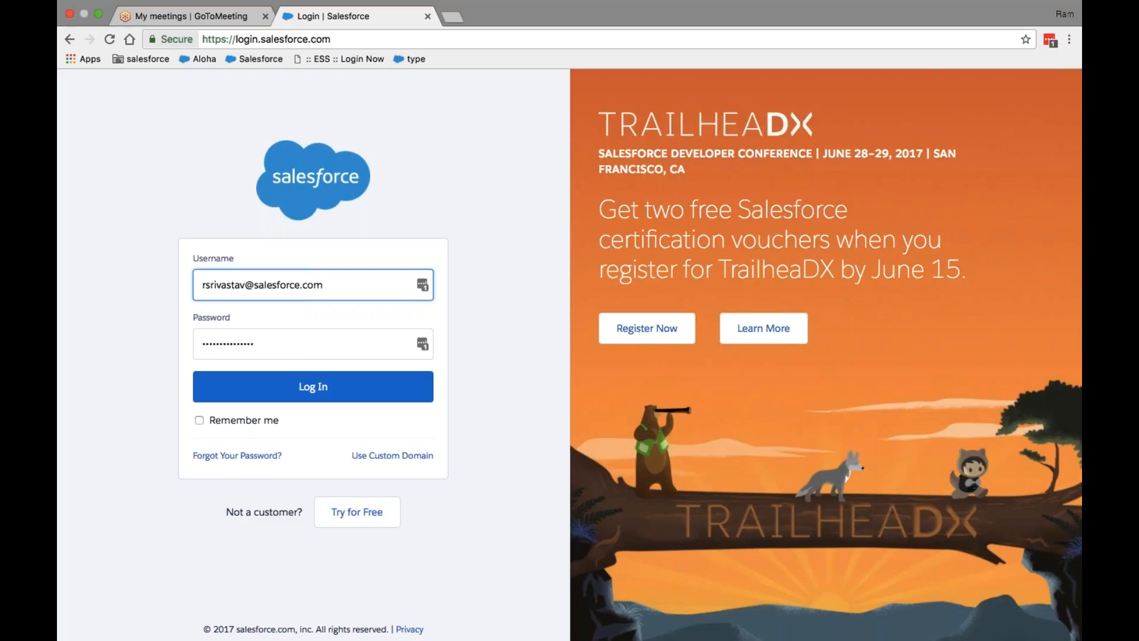
Step: Log in with the other account's username and password to reach the Force.com Home page
key("super+a")
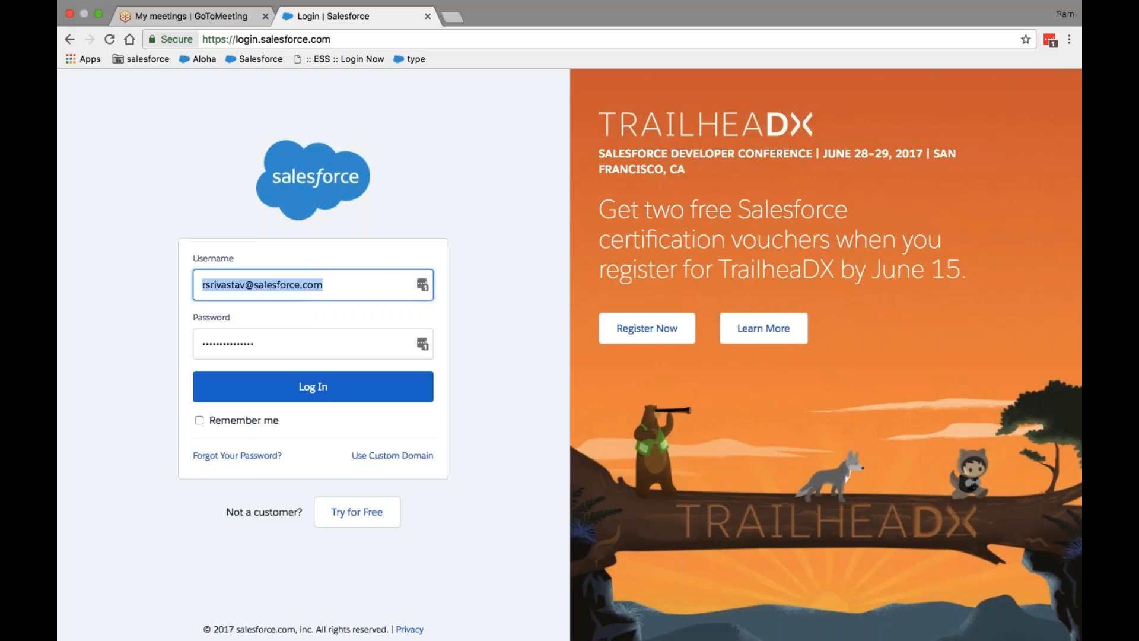
type("r")
key("BackSpace")
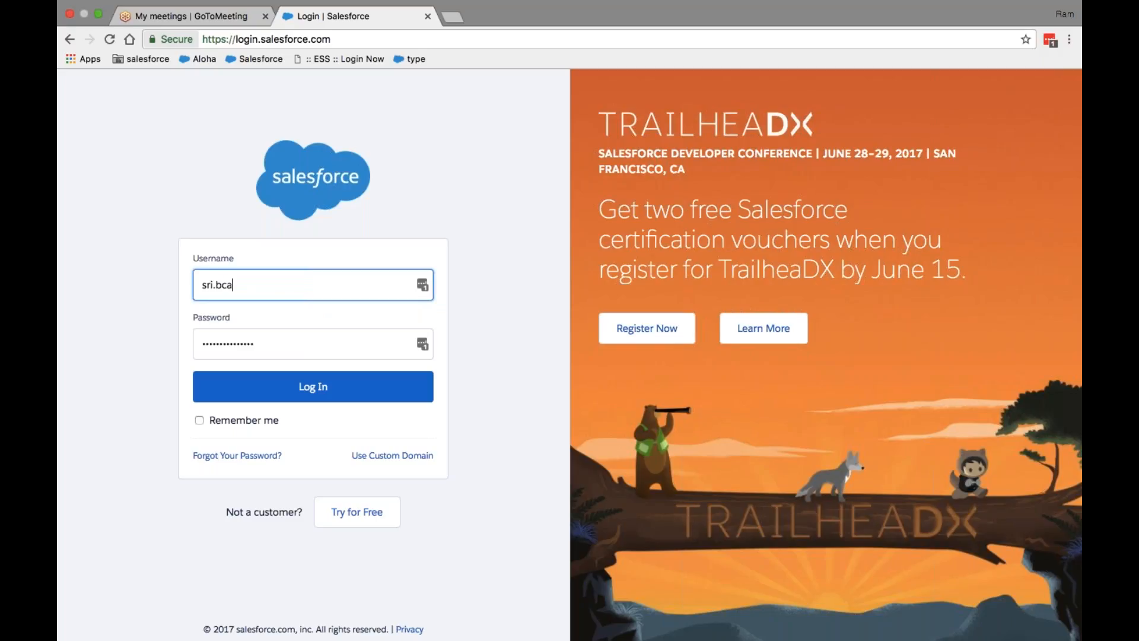
key("Tab")
type("••••••")
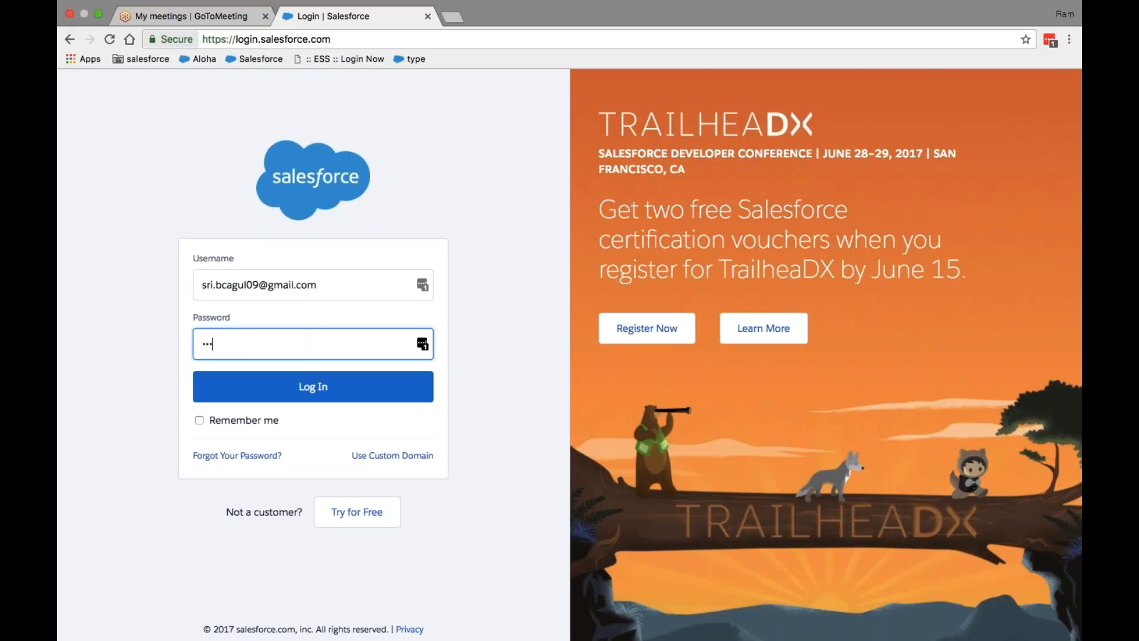
type("•••••")
key("Return")
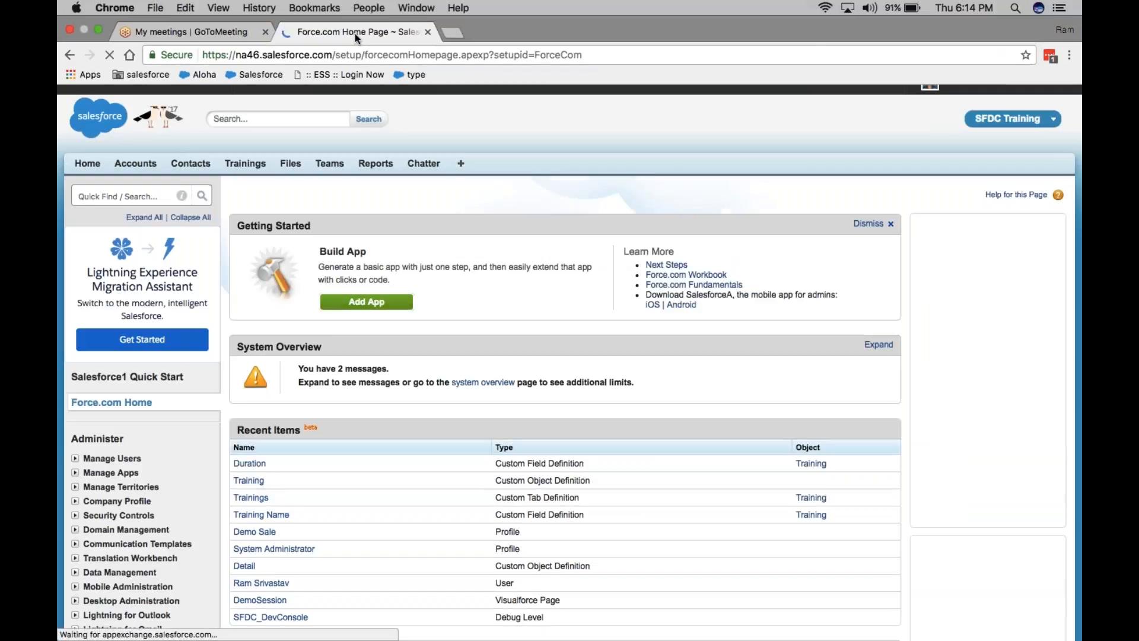
Step: Reload the Force.com Home tab and duplicate it into a second tab
right_click(354, 33)
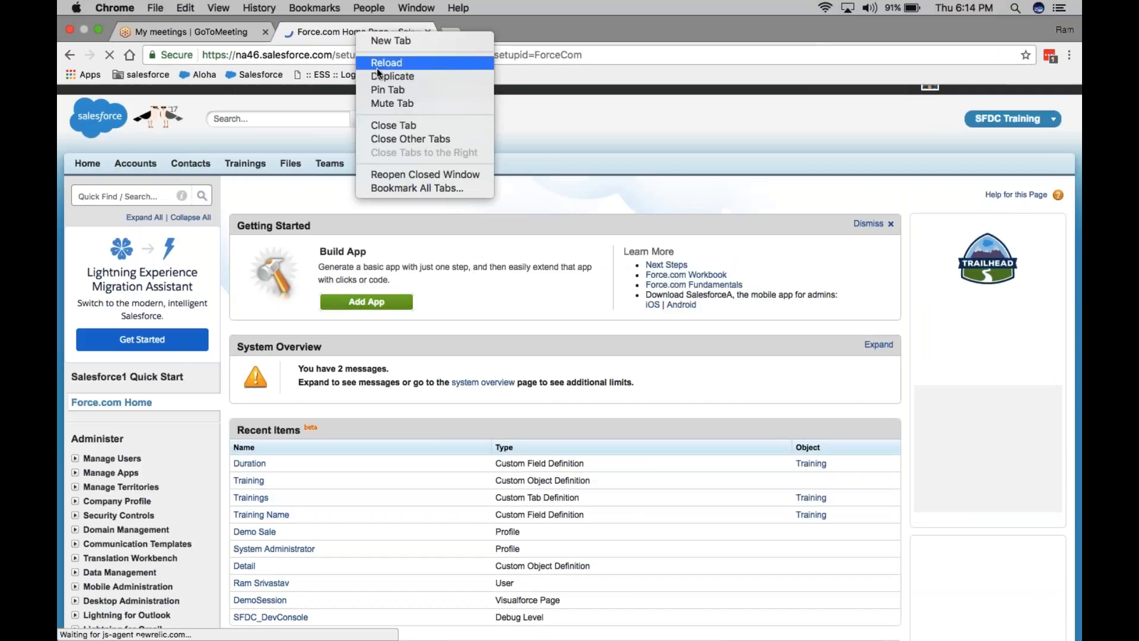
left_click(377, 57)
right_click(373, 31)
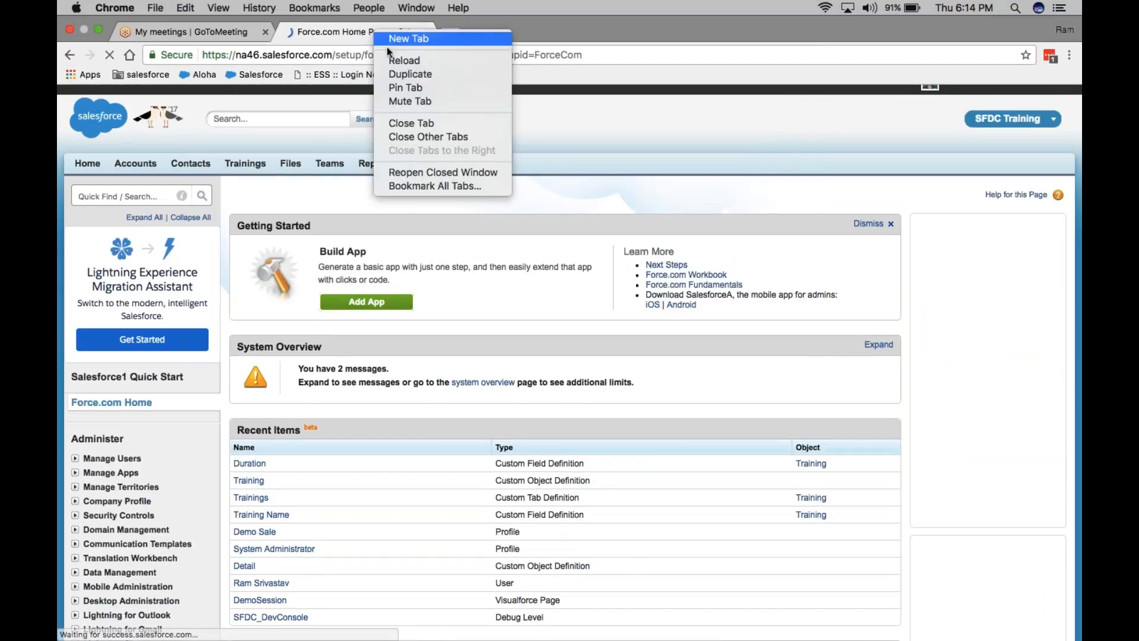
left_click(398, 74)
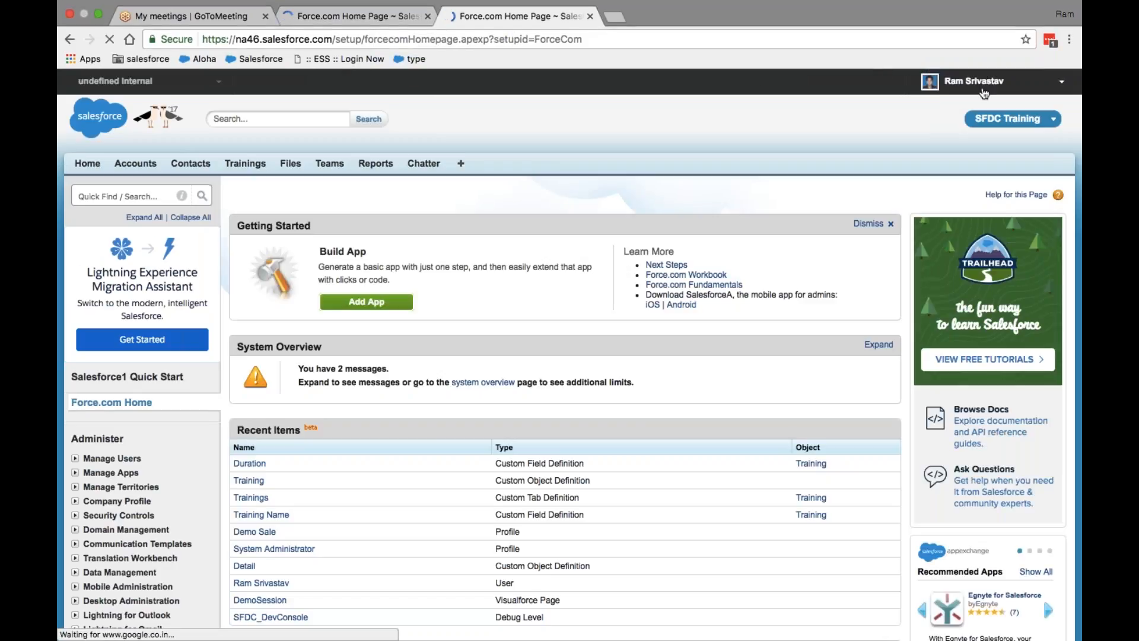
scroll(570, 356, "down", 5)
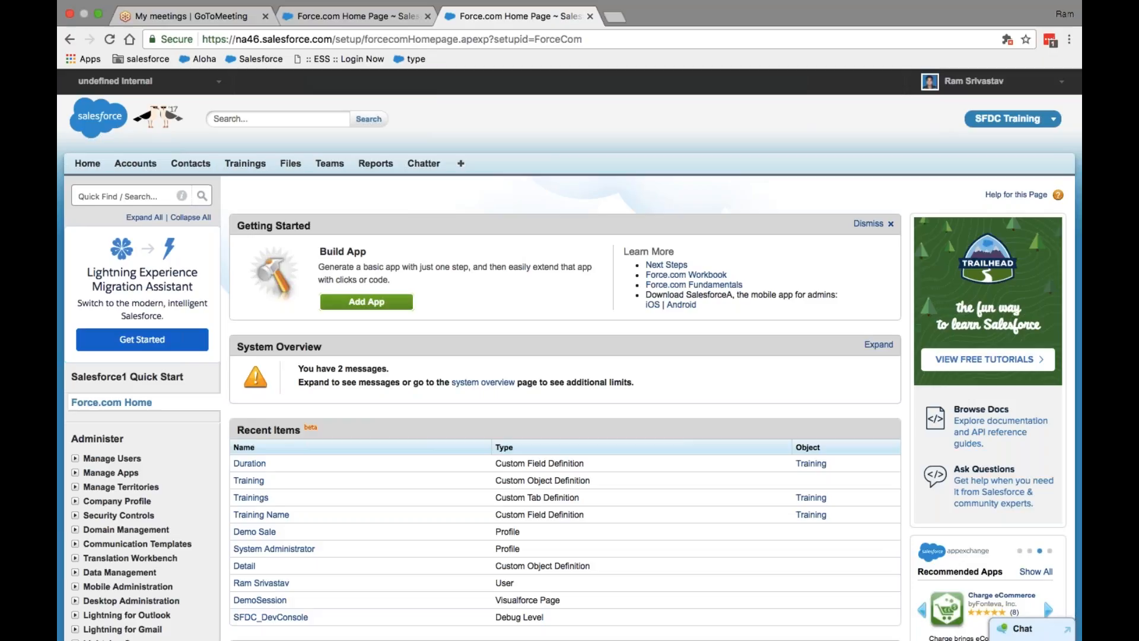
Step: Expand Build > Create in the setup sidebar and open Objects
left_click(112, 194)
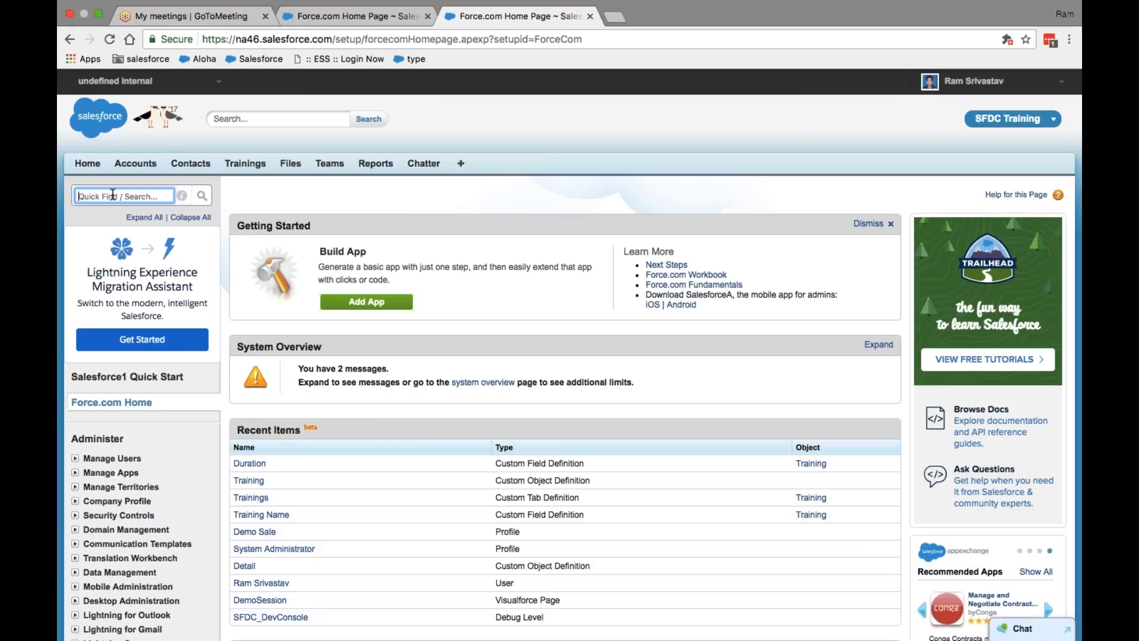
scroll(1042, 485, "down", 10)
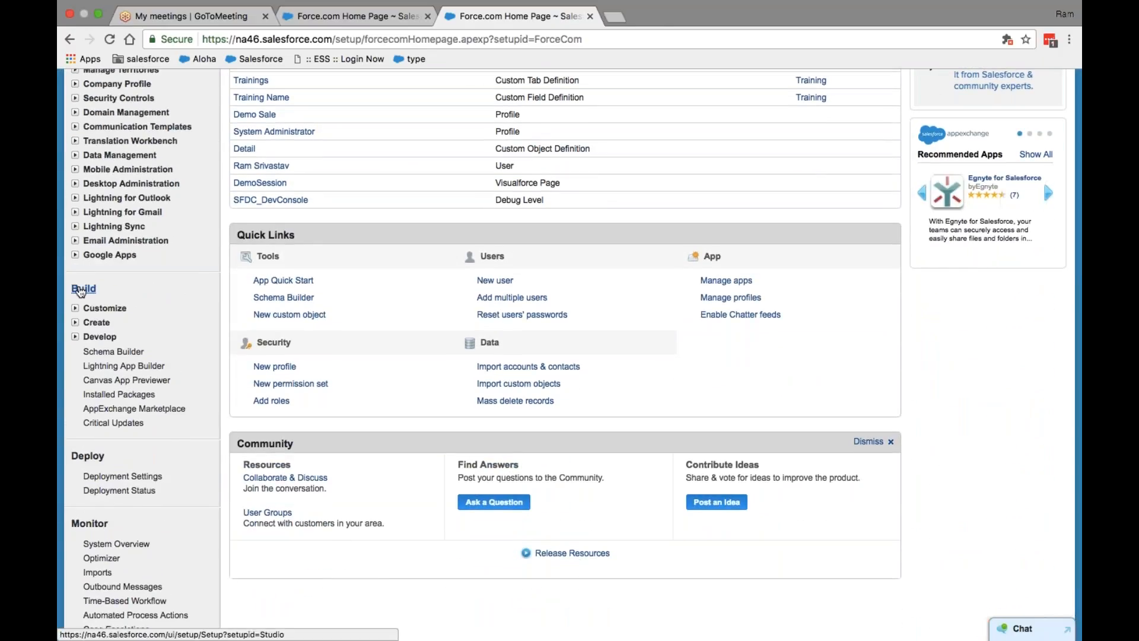
left_click(74, 322)
scroll(241, 365, "down", 2)
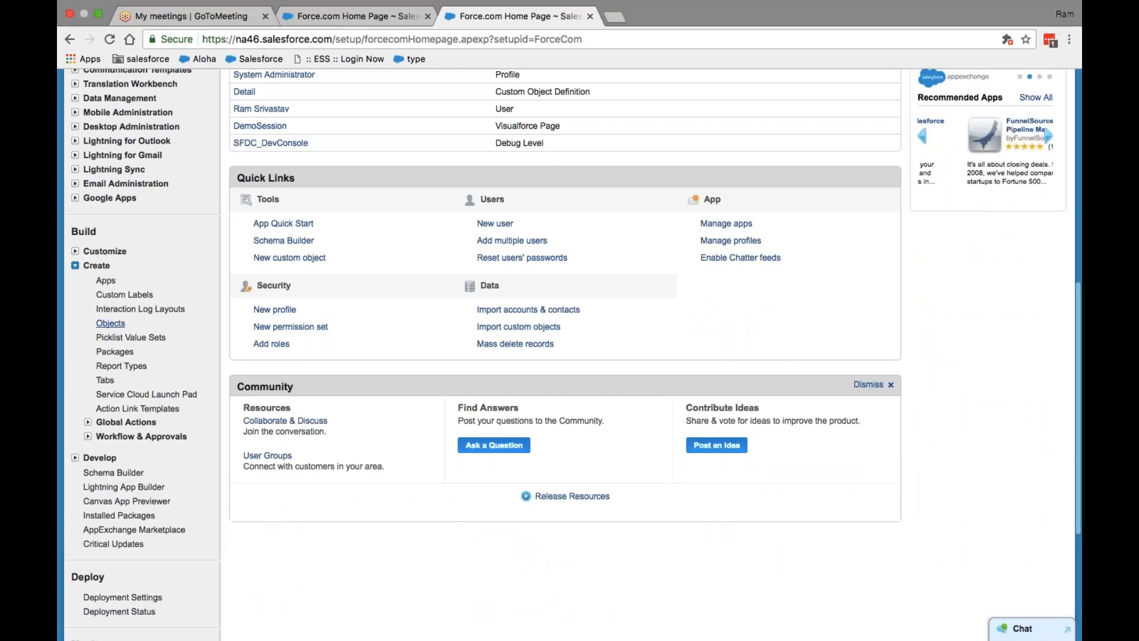
left_click(112, 324)
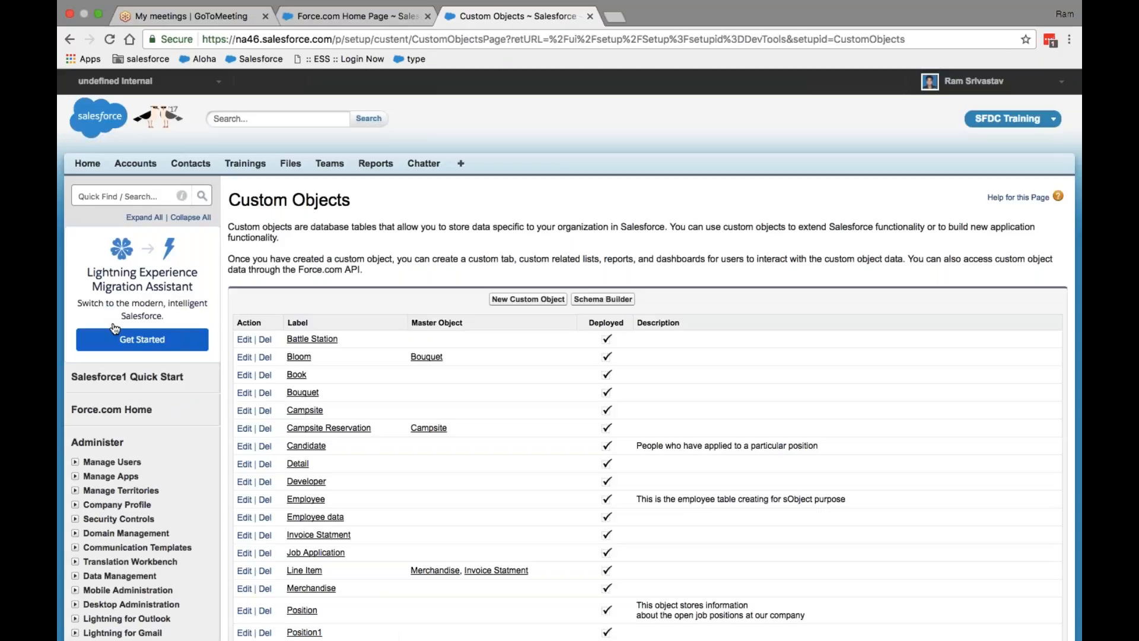
Step: Search the Custom Objects list for 'training' and open the Training object
scroll(594, 424, "down", 6)
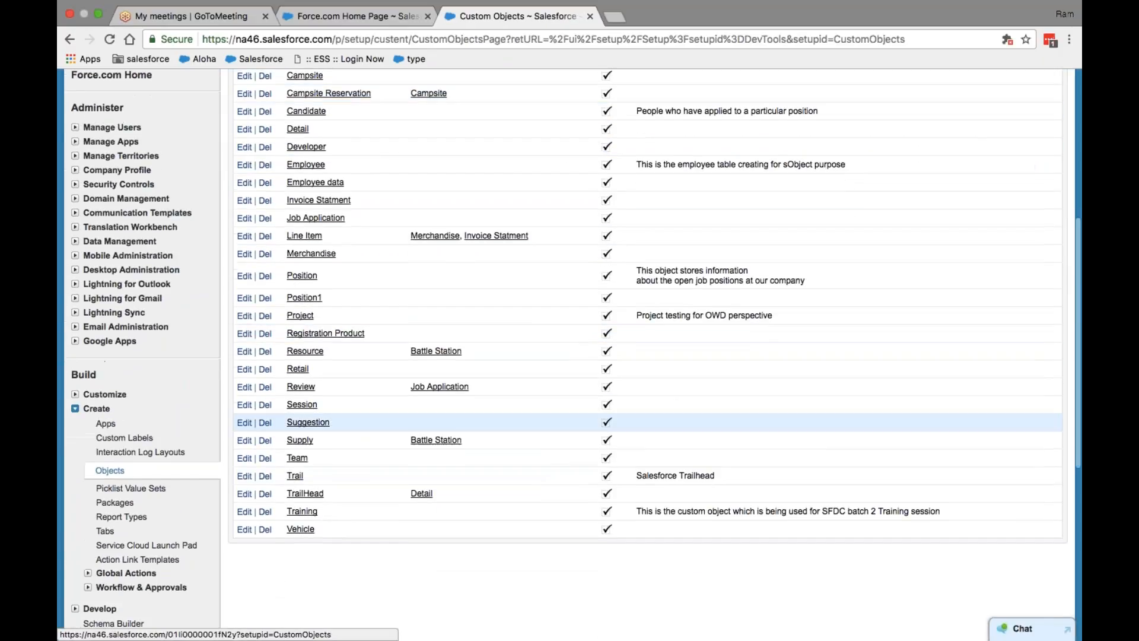
key("ctrl+f")
type("training")
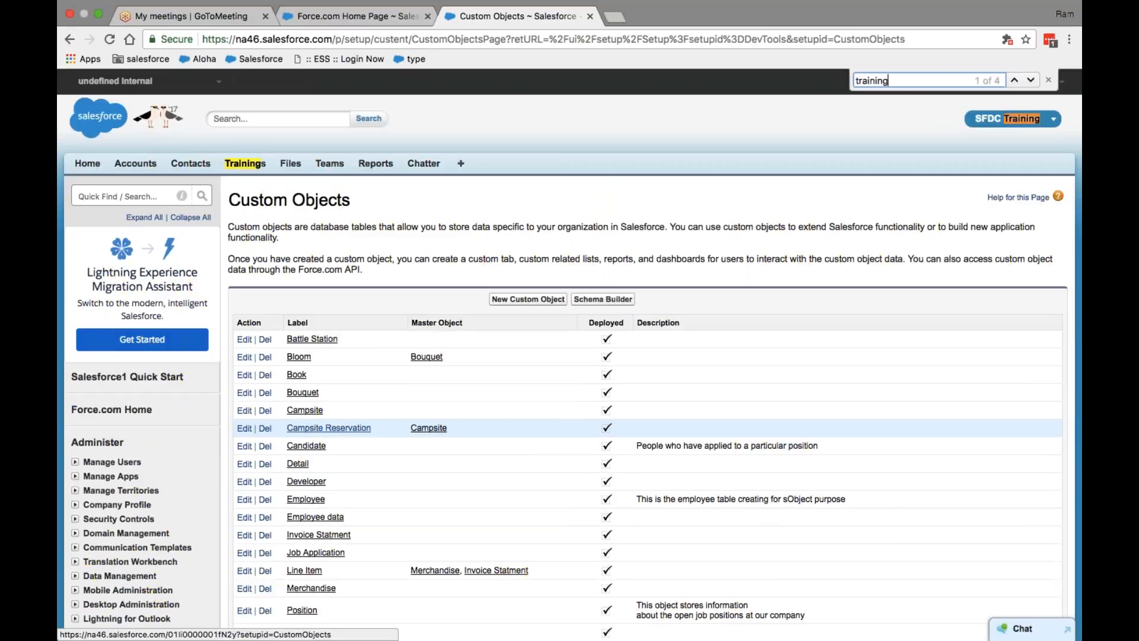
key("Return")
key("Return")
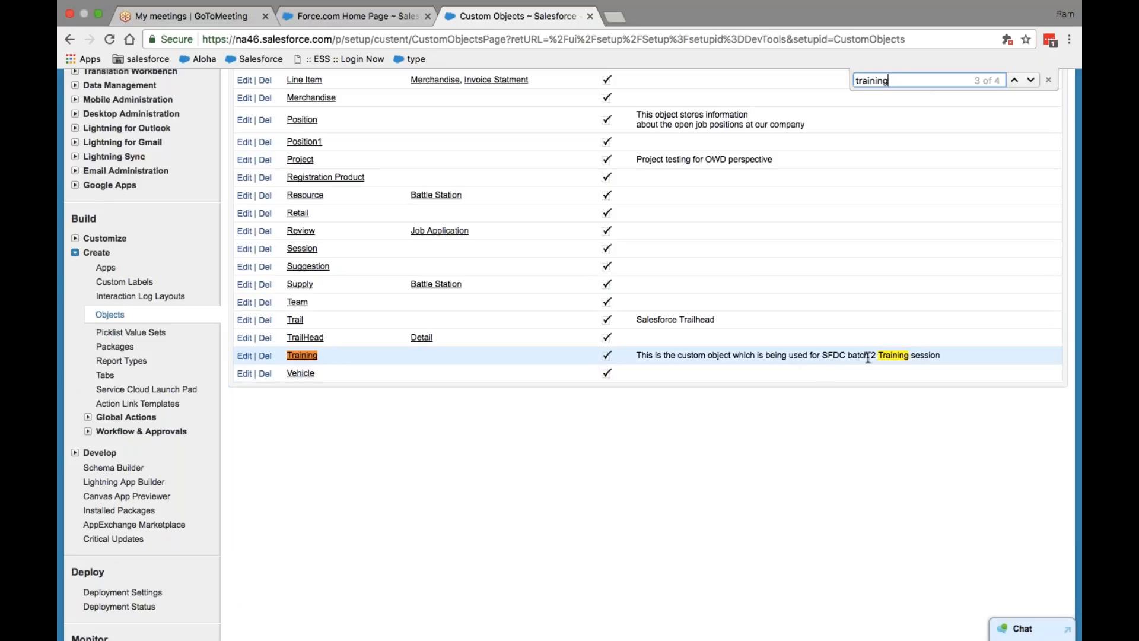
left_click(303, 357)
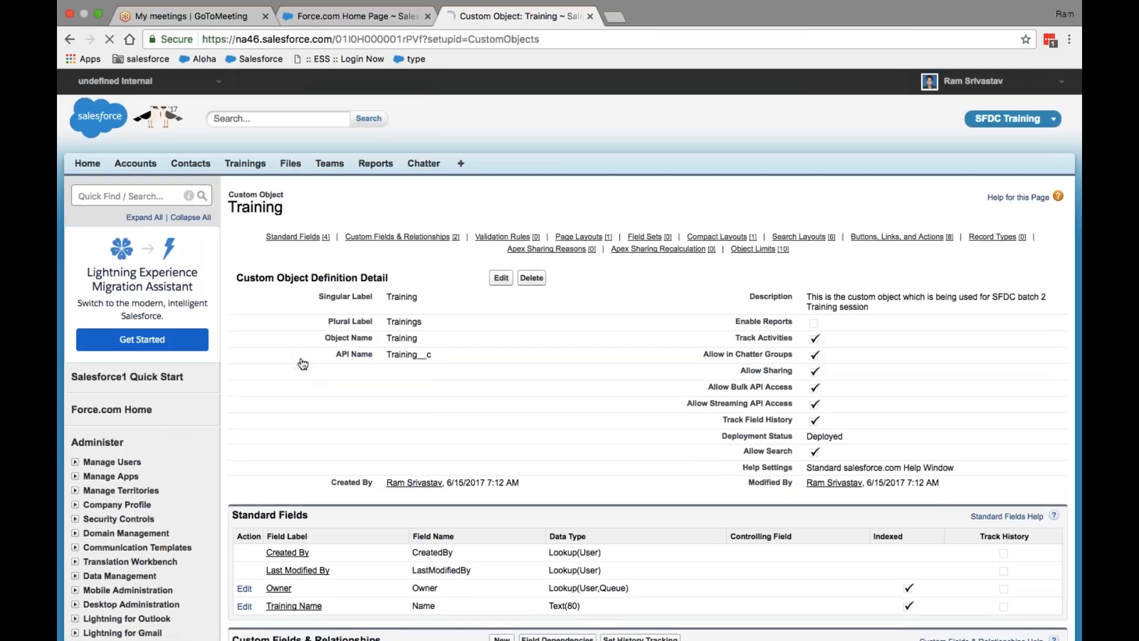
scroll(303, 364, "down", 3)
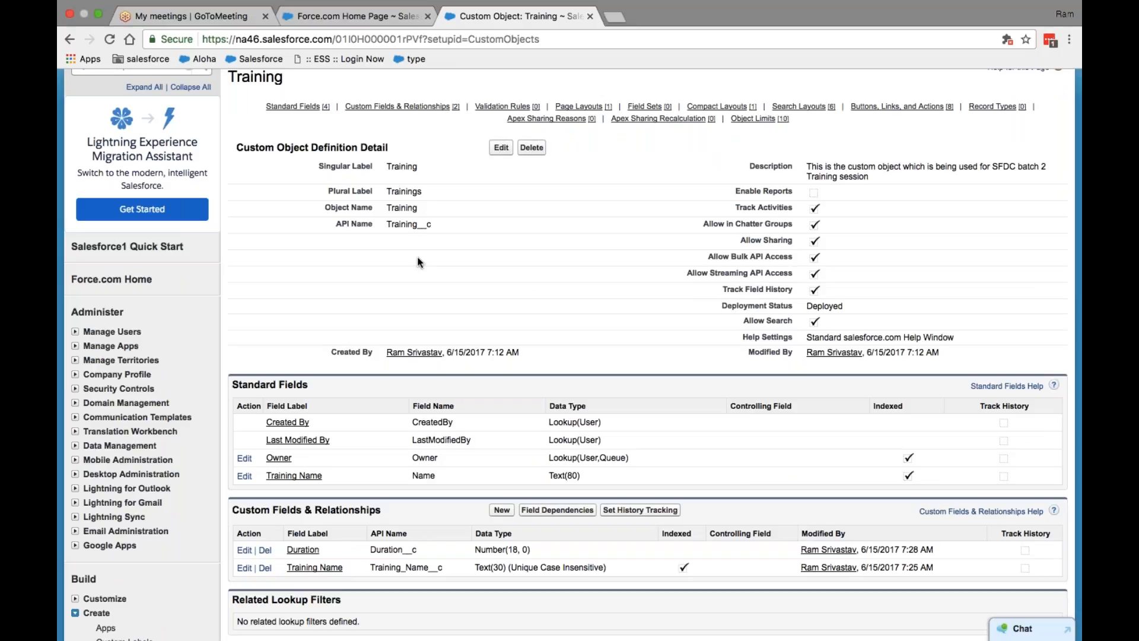
left_click_drag(440, 225, 333, 226)
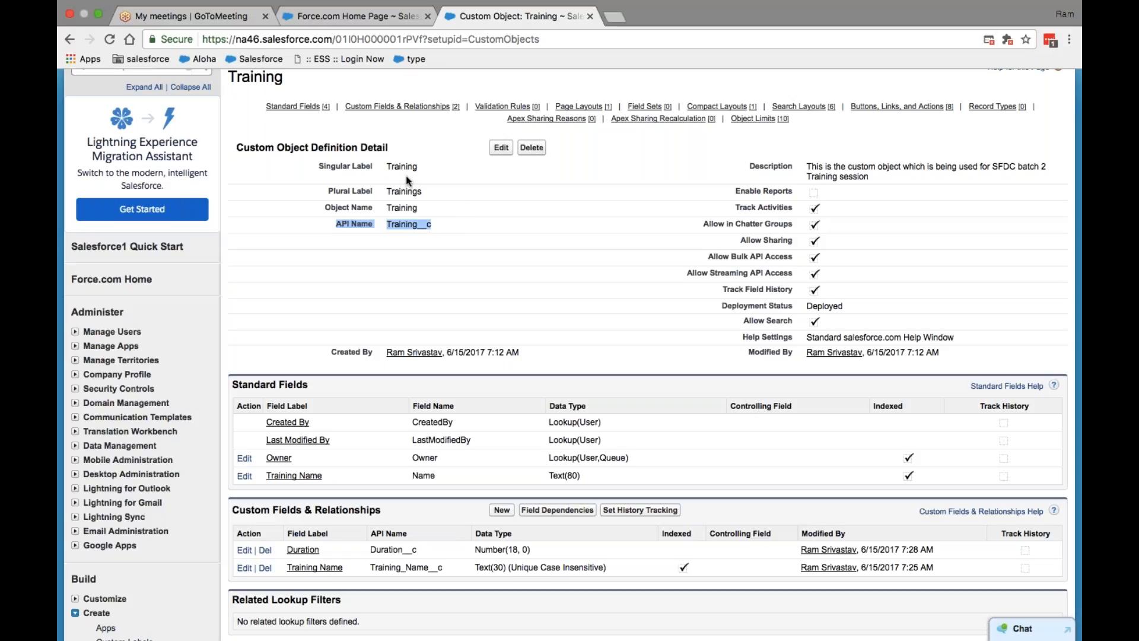
left_click(443, 222)
scroll(426, 221, "down", 5)
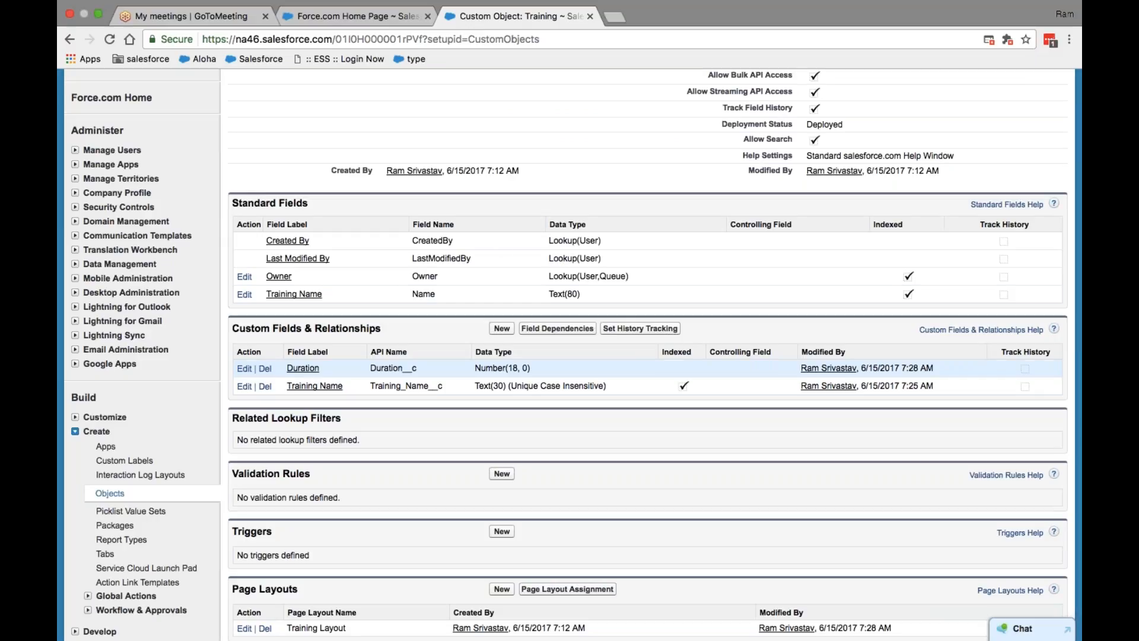
scroll(511, 226, "up", 4)
scroll(514, 230, "down", 2)
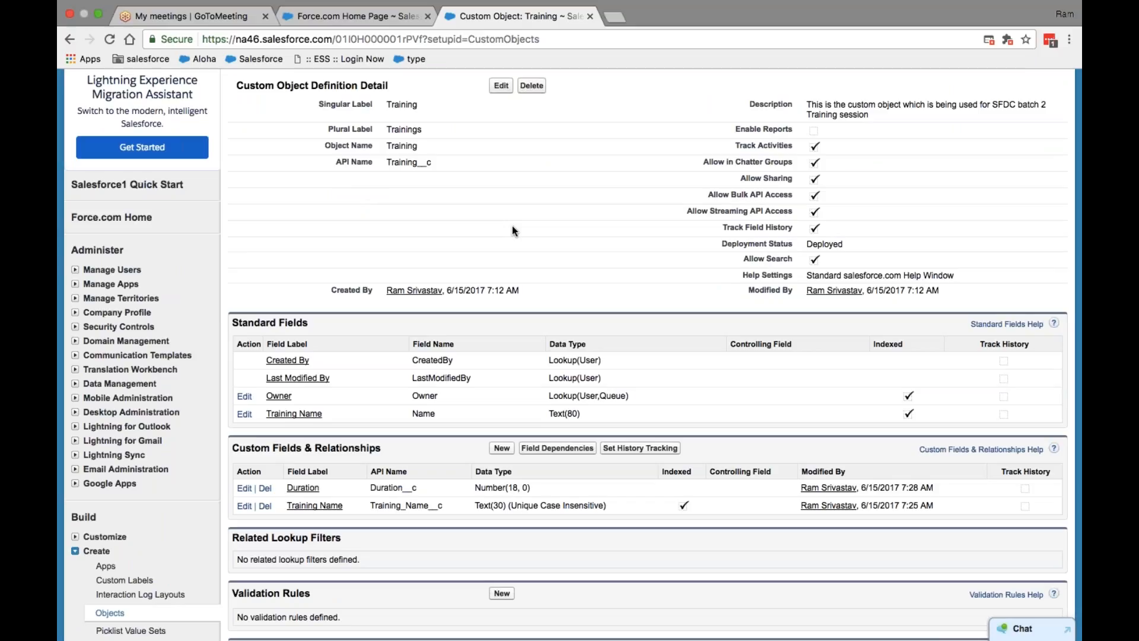
scroll(514, 230, "up", 1)
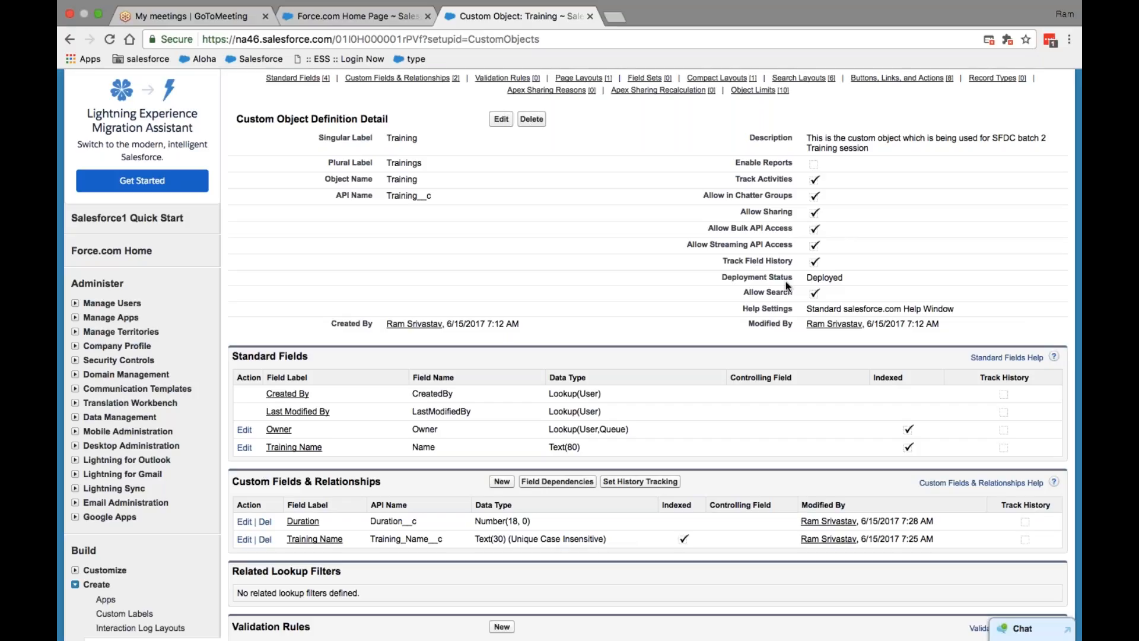
scroll(788, 286, "down", 5)
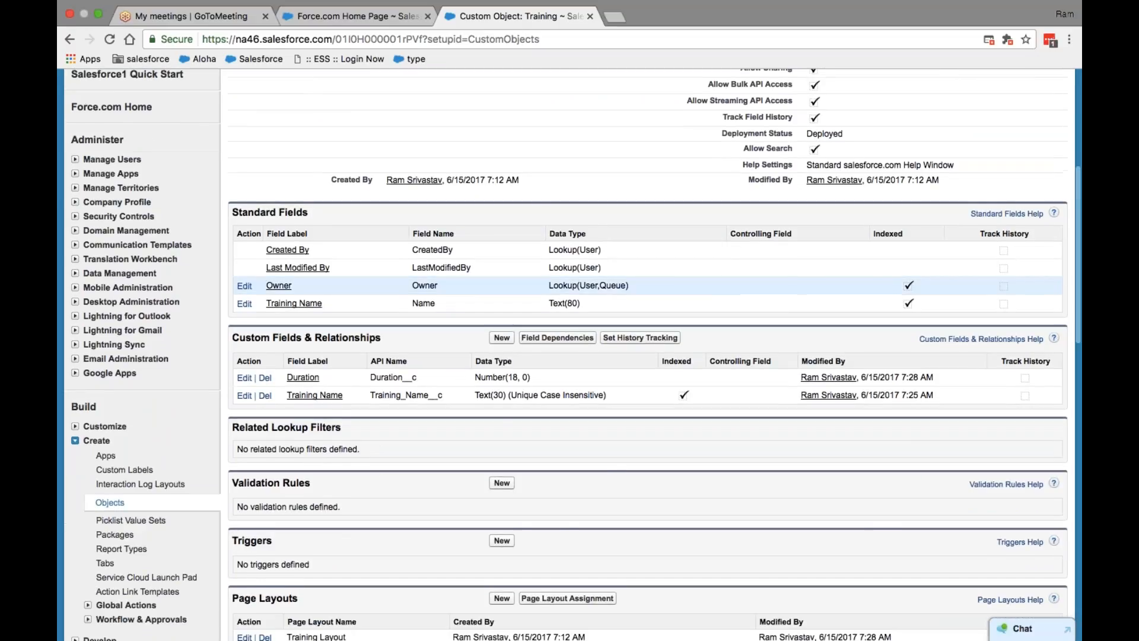
scroll(344, 263, "down", 2)
scroll(344, 262, "up", 4)
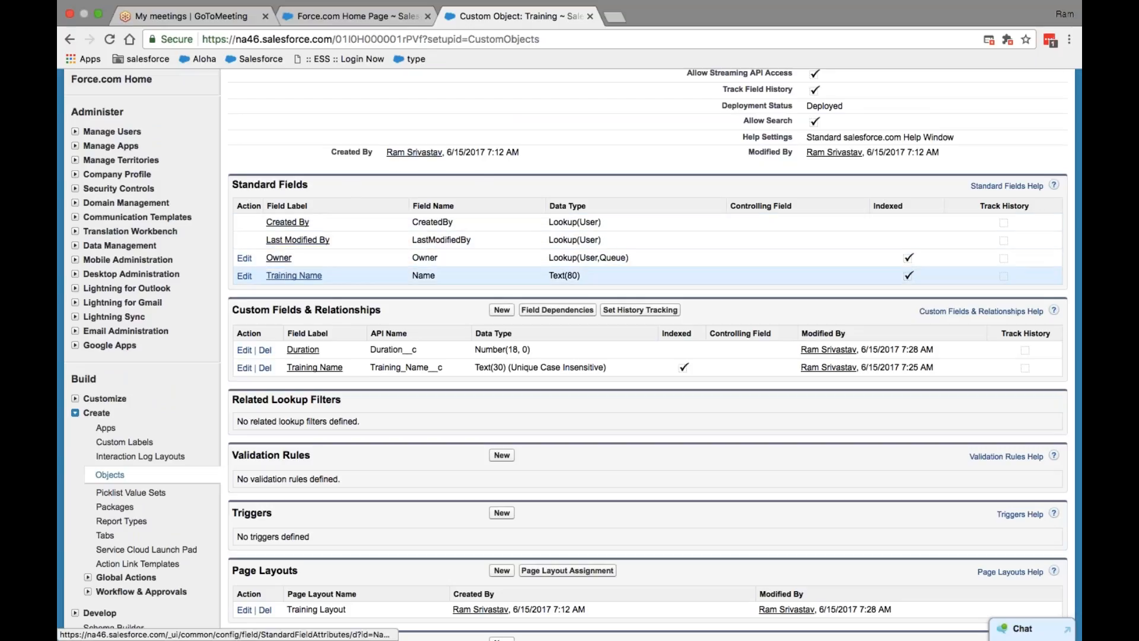
scroll(575, 355, "down", 2)
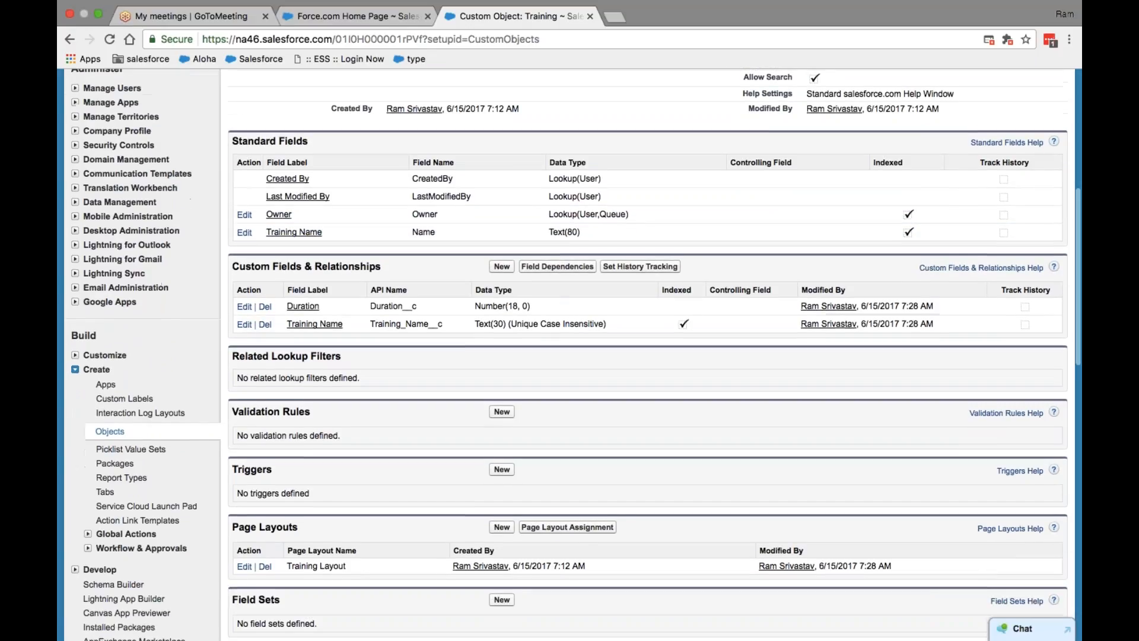
Step: Change the Training Name field's label to 'Session Name' and dismiss the warning
left_click(244, 325)
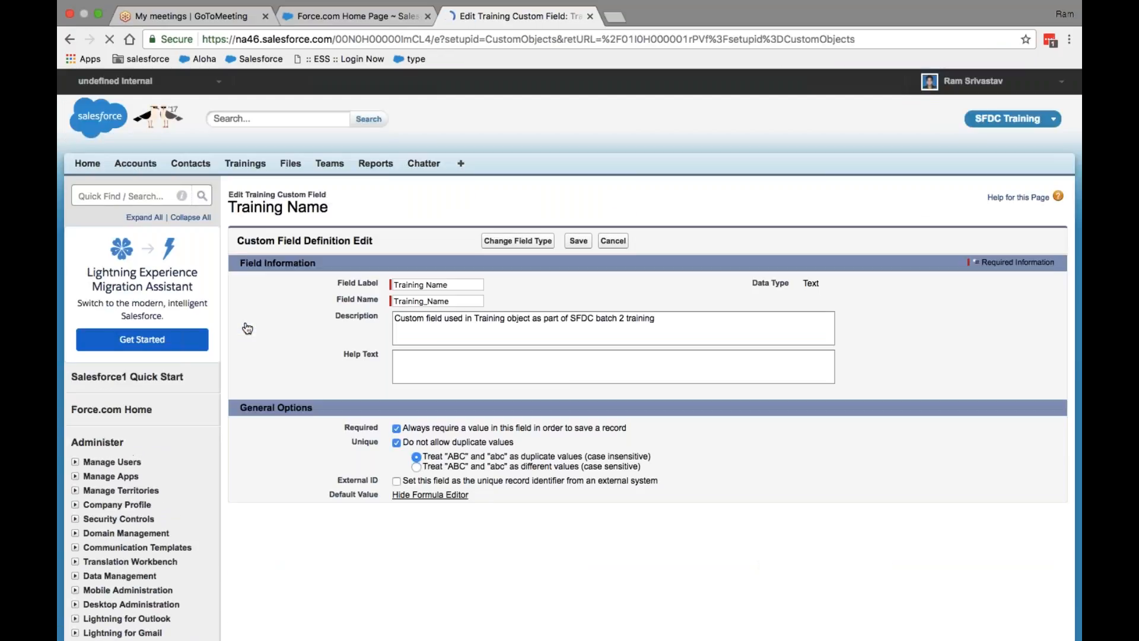
left_click(457, 284)
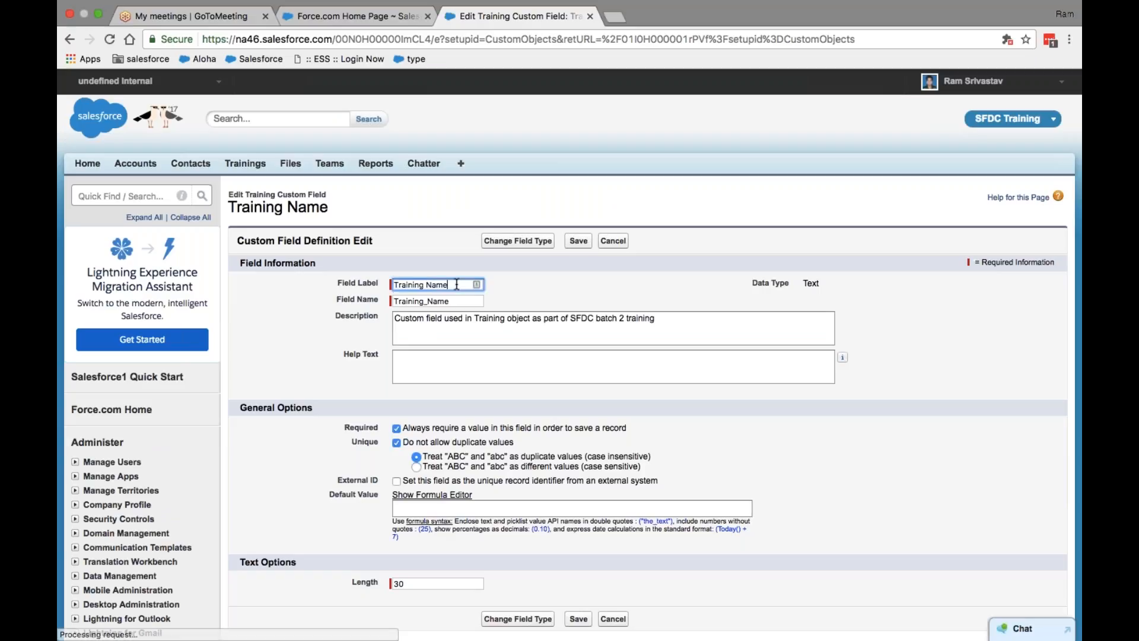
key("BackSpace")
key("BackSpace")
key("BackSpace")
key("BackSpace")
key("BackSpace")
key("BackSpace")
key("BackSpace")
key("BackSpace")
key("BackSpace")
key("BackSpace")
key("BackSpace")
key("BackSpace")
key("BackSpace")
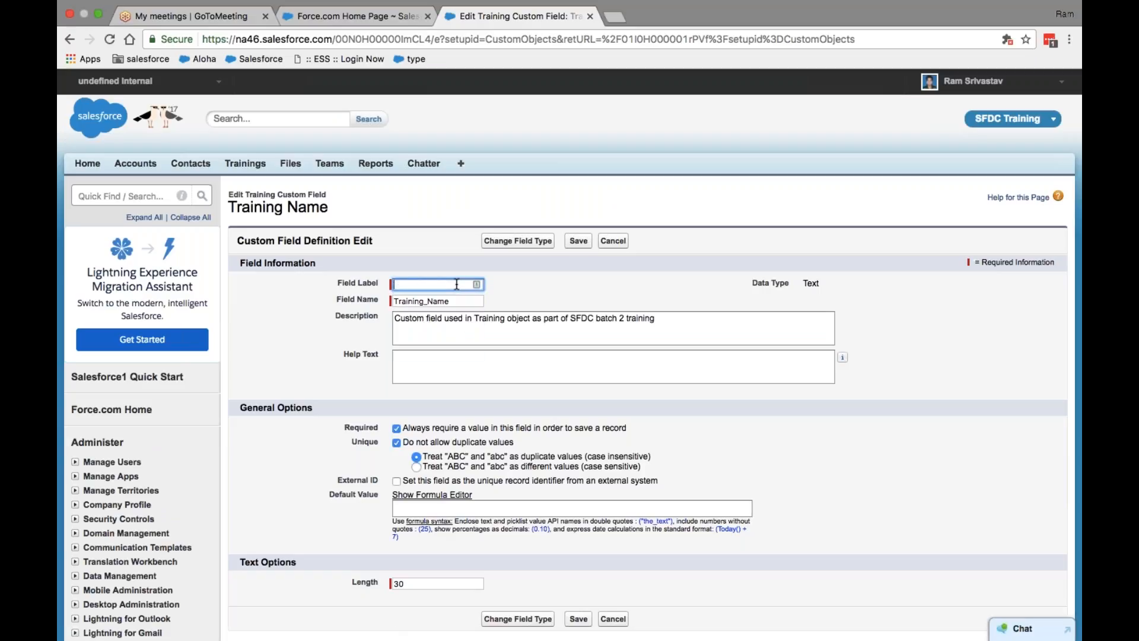
type("Session Name")
key("Tab")
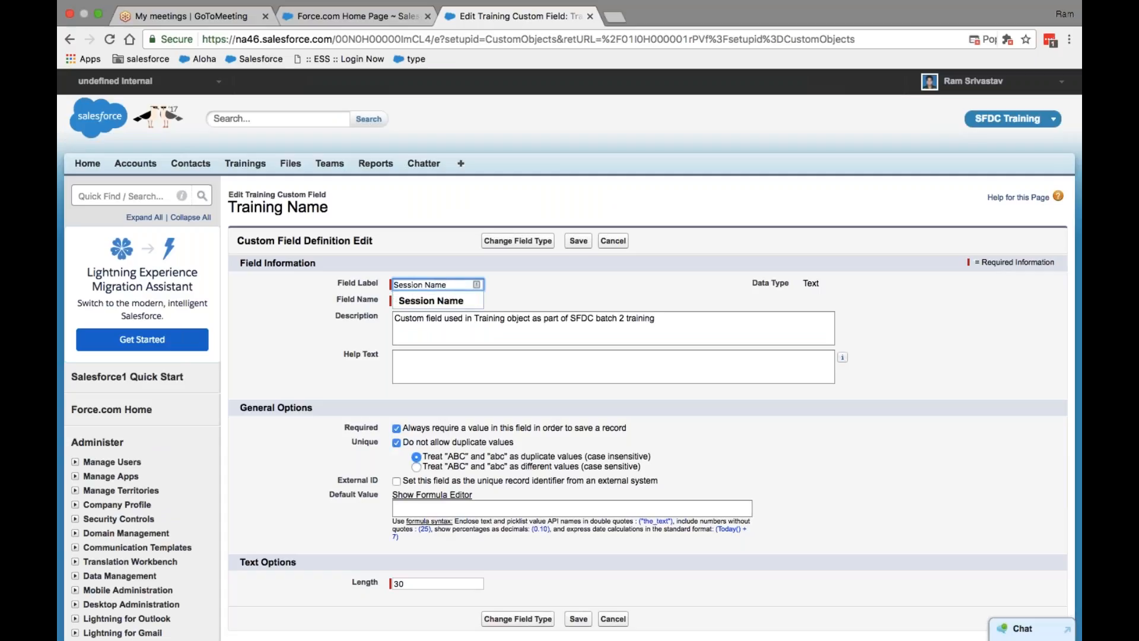
left_click(714, 155)
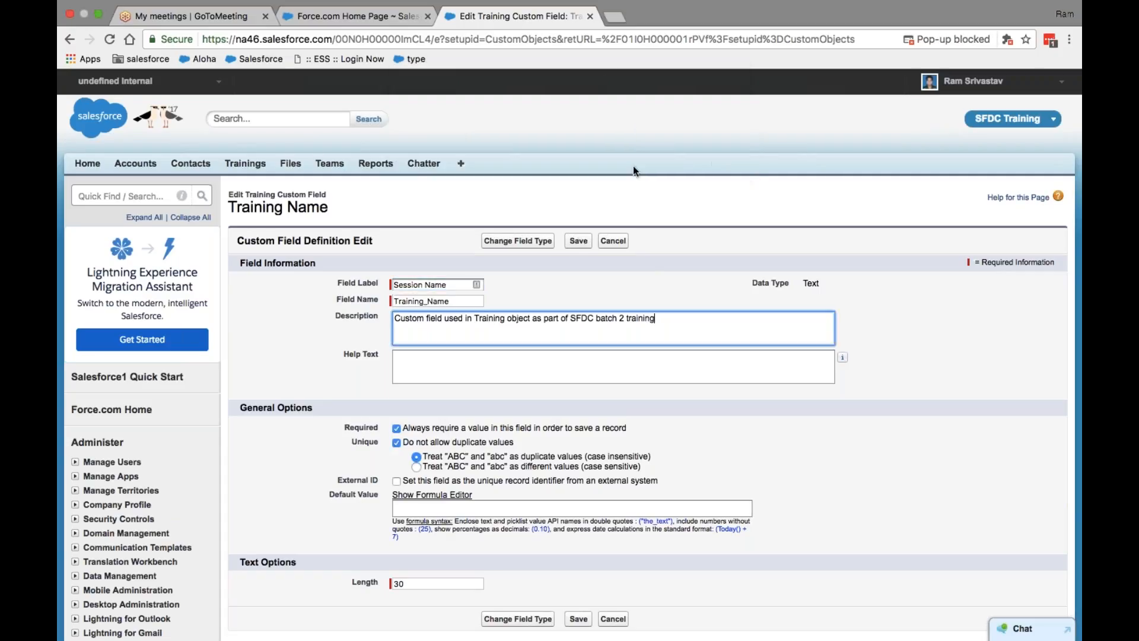
Step: Set the field name to Session_Name and save, accepting the name-change warning
left_click(476, 288)
left_click(466, 302)
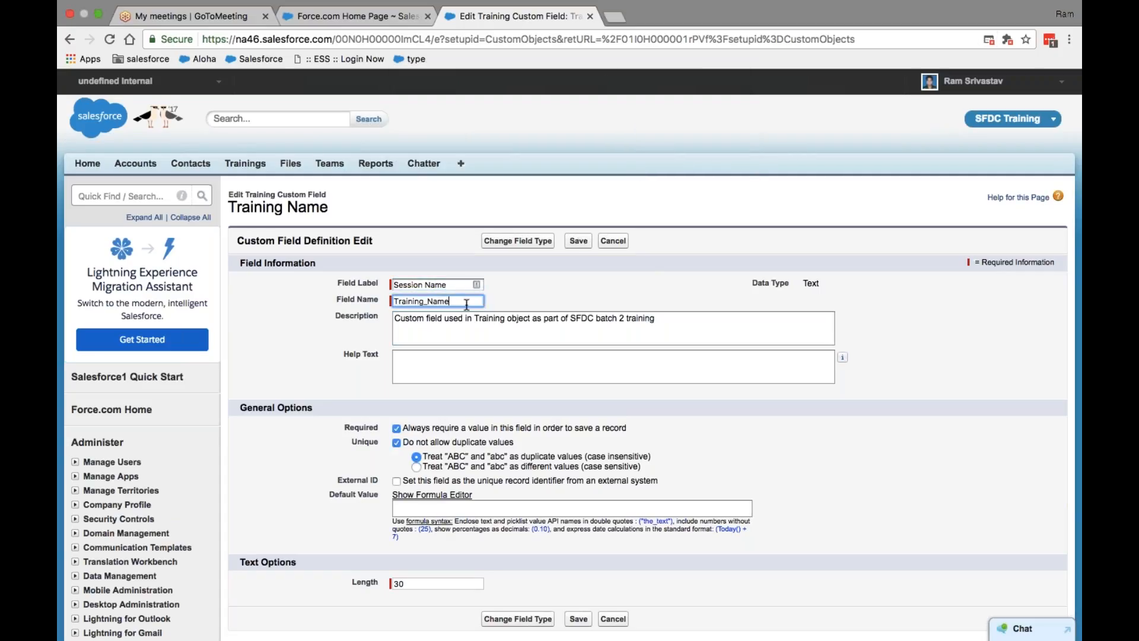
key("BackSpace")
key("BackSpace")
key("BackSpace")
key("BackSpace")
key("BackSpace")
key("BackSpace")
key("BackSpace")
key("BackSpace")
type("Session")
left_click(576, 242)
key("Return")
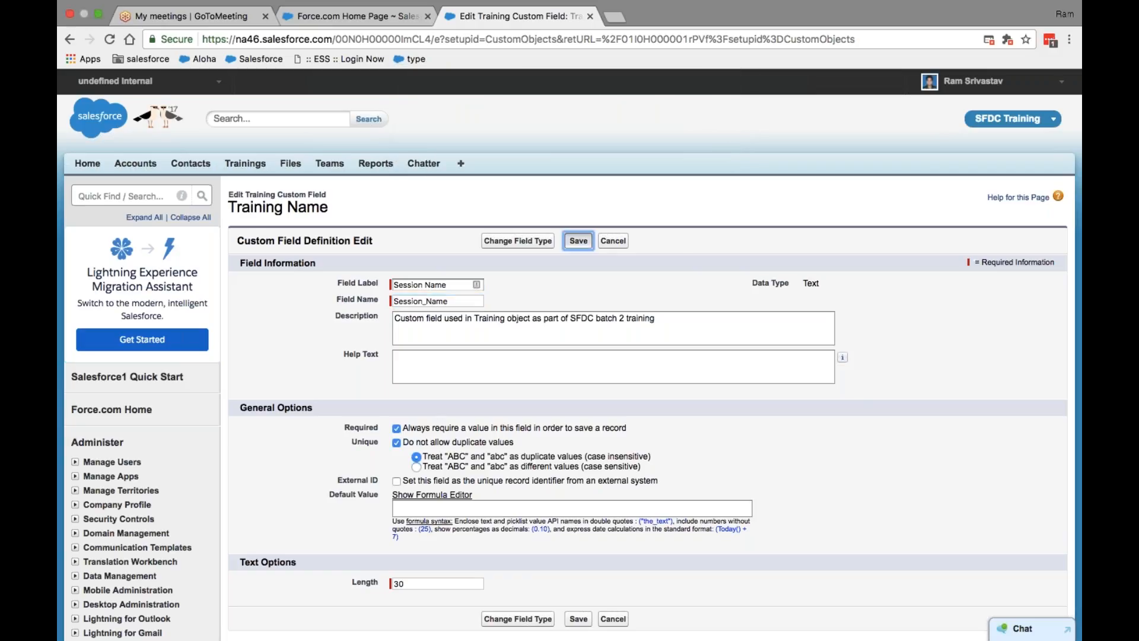
Step: Save the field and scroll to confirm Session Name (Session_Name__c) under Custom Fields
left_click(578, 240)
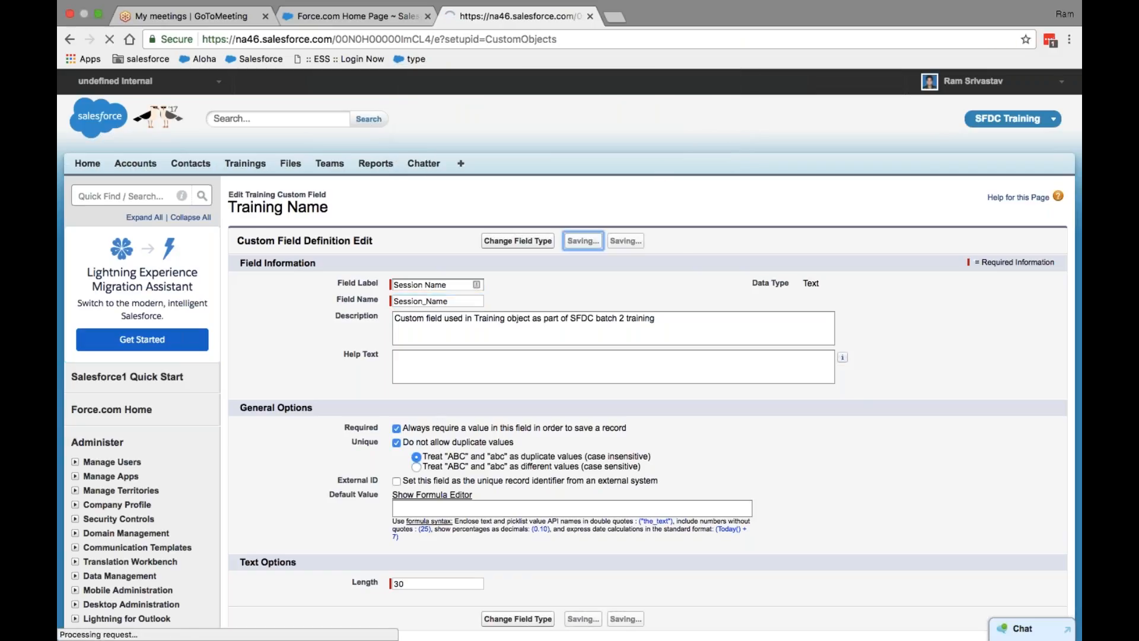
scroll(569, 356, "down", 3)
scroll(577, 240, "down", 1)
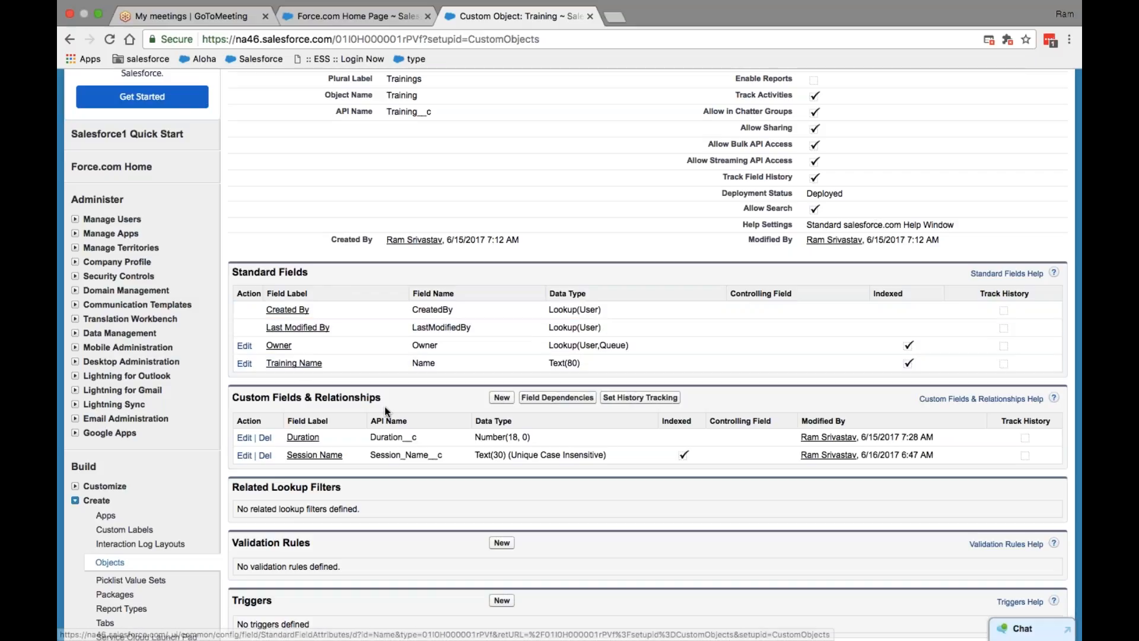
scroll(384, 407, "down", 5)
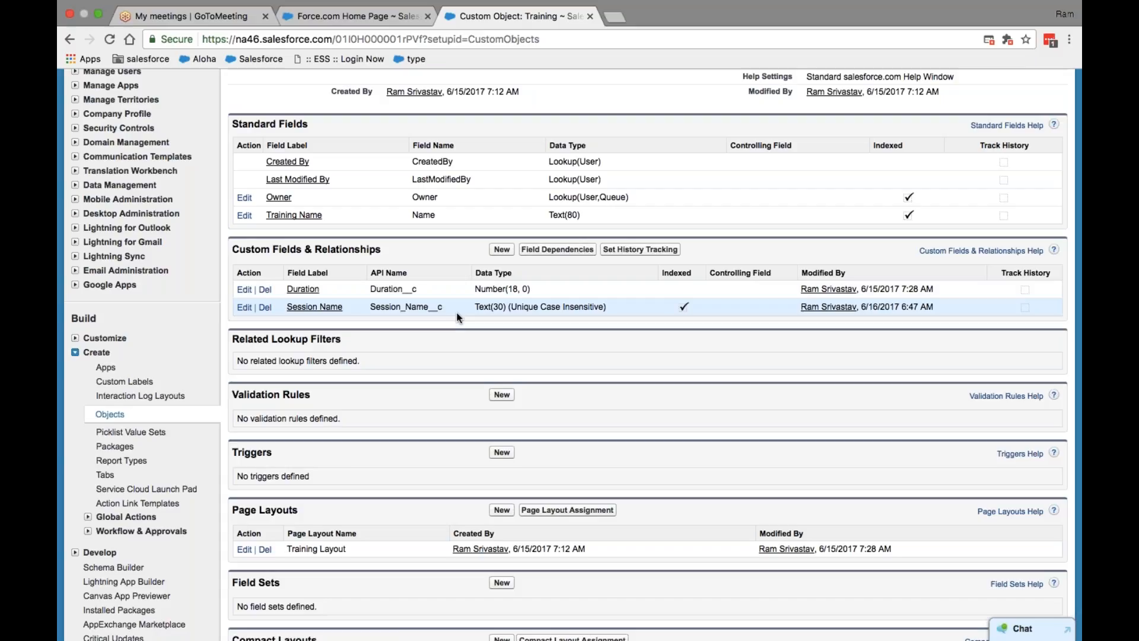
Step: Start a new custom field on Training and scroll through the Step 1 data types
left_click(501, 249)
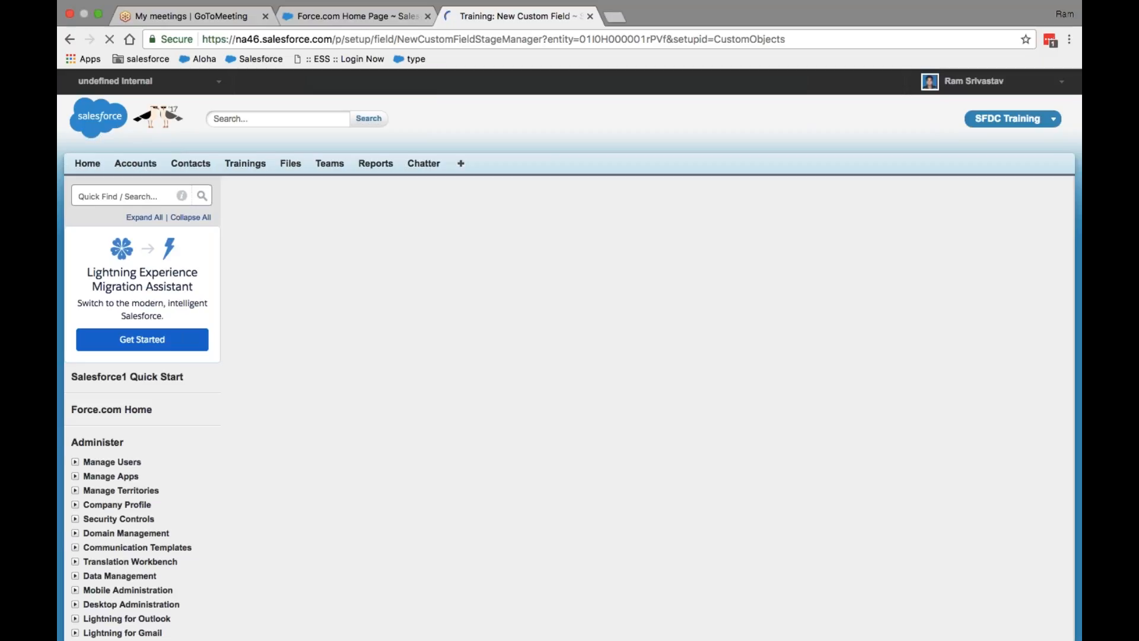
scroll(570, 356, "down", 3)
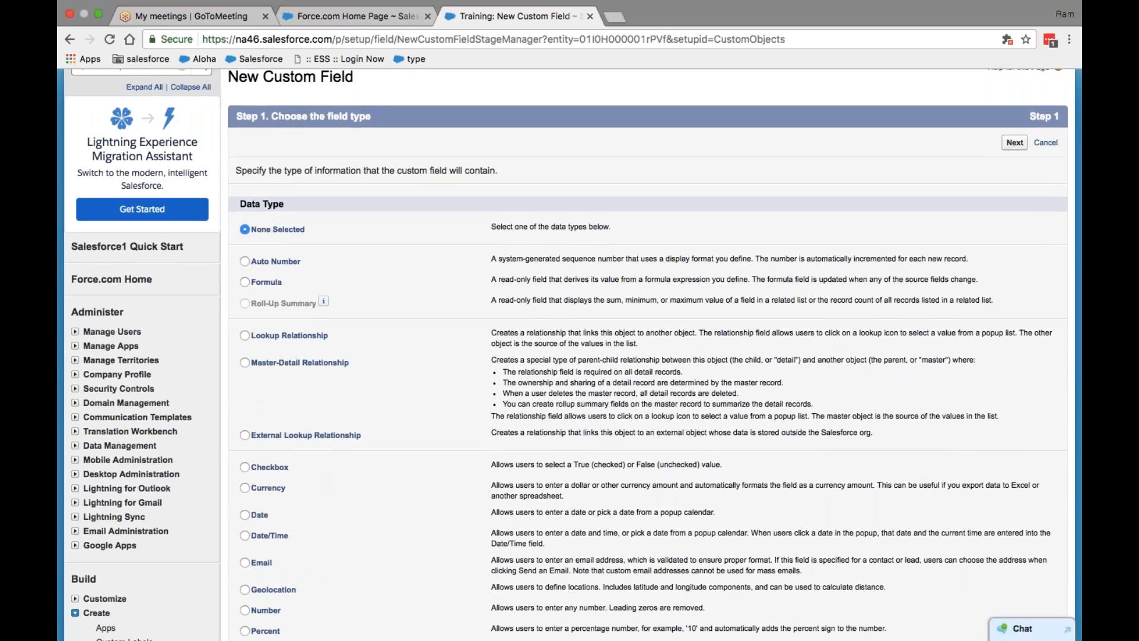
scroll(570, 356, "down", 2)
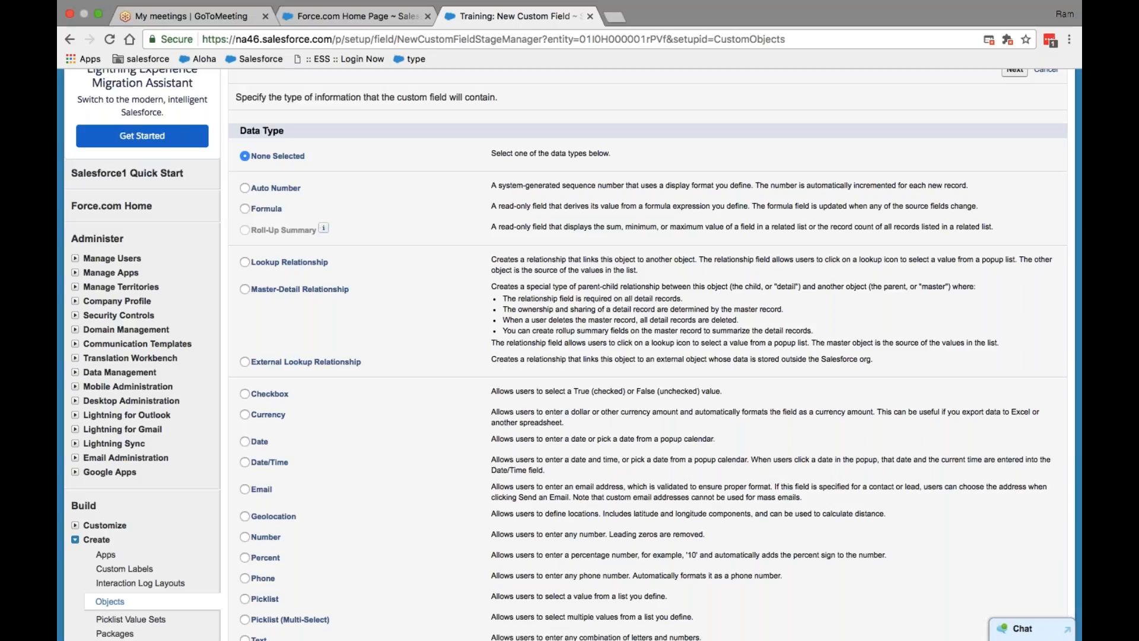
scroll(267, 226, "down", 10)
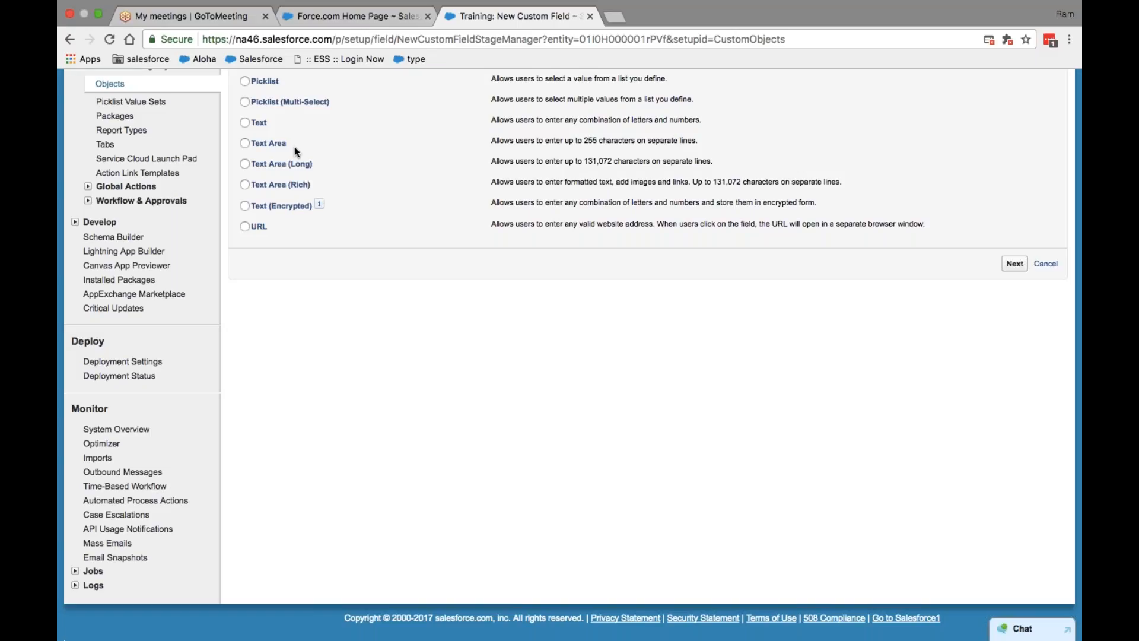
Step: Try Text Area (Rich) and Picklist, ending on Picklist (Multi-Select) as the data type
left_click(245, 184)
scroll(372, 268, "down", 1)
scroll(372, 268, "up", 7)
scroll(326, 223, "down", 5)
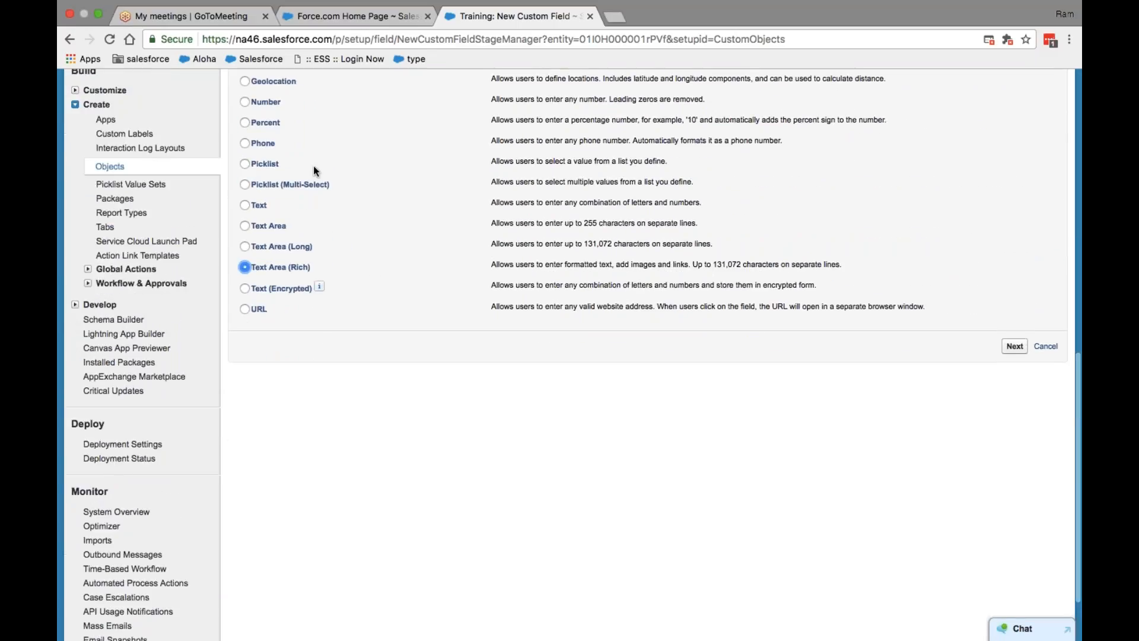
left_click(245, 163)
left_click(245, 184)
scroll(330, 181, "up", 1)
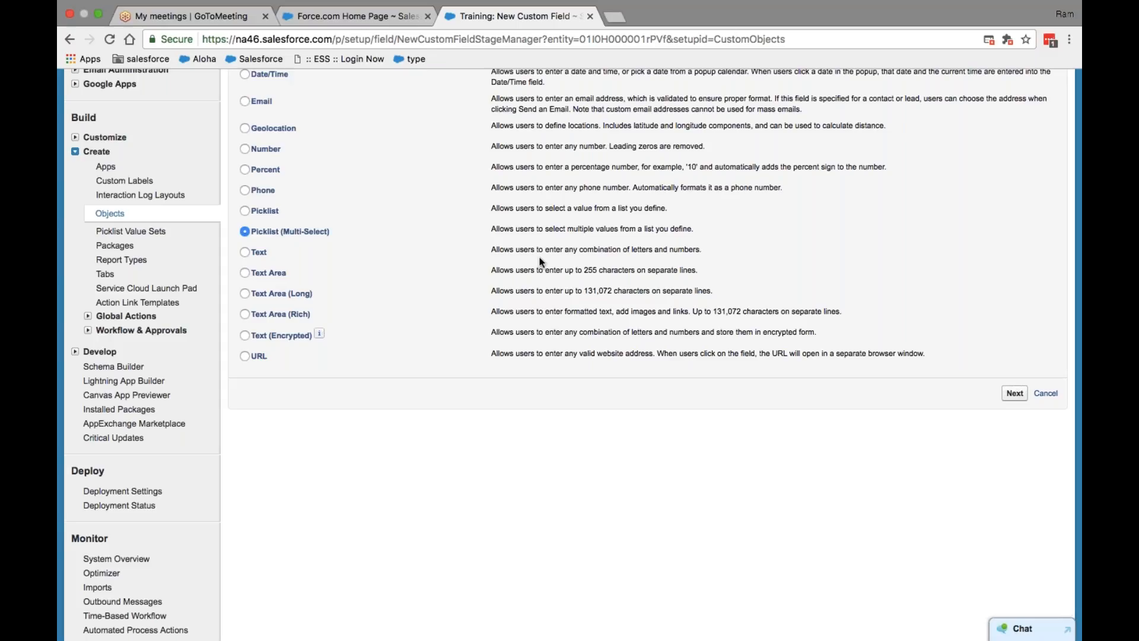
scroll(308, 248, "up", 2)
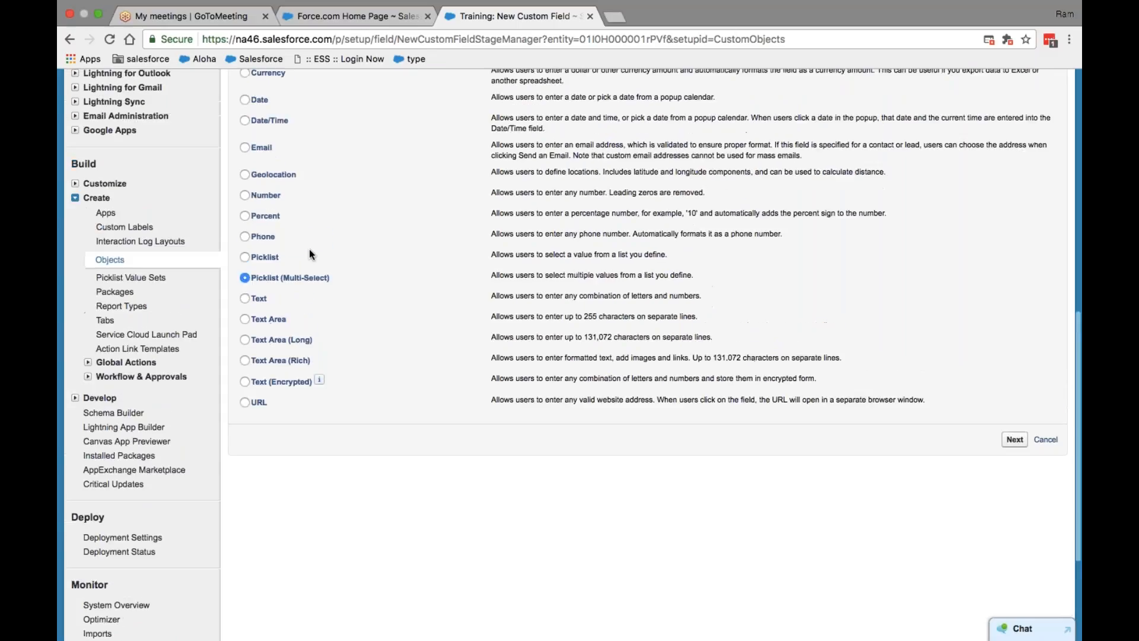
Step: Try the Phone, Geolocation and Email data types for the new field
left_click(245, 236)
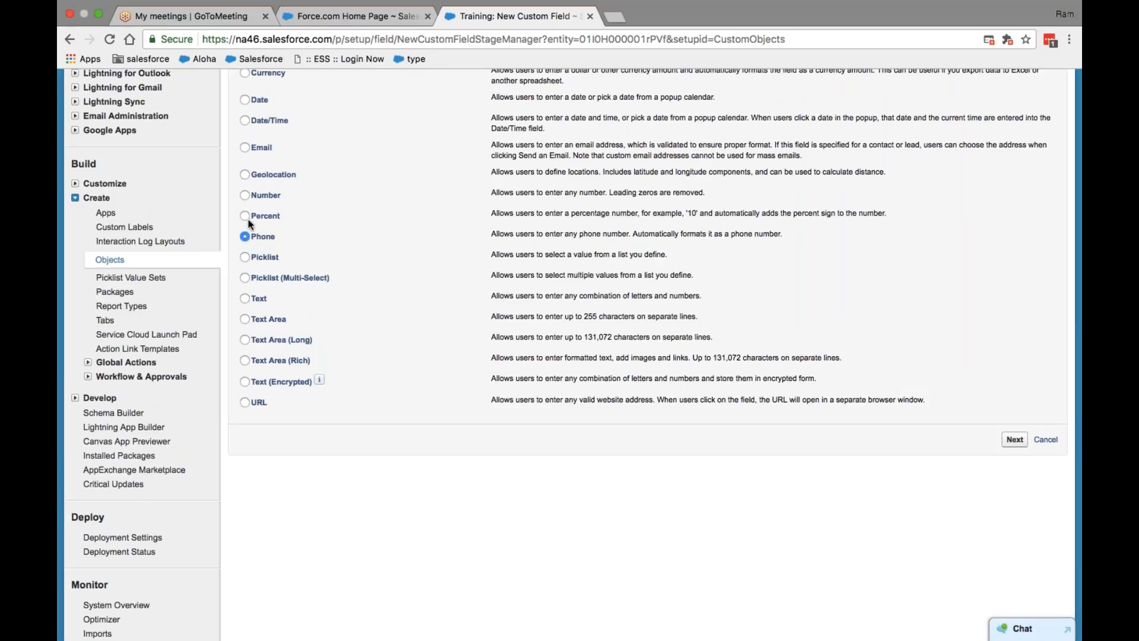
left_click(249, 176)
scroll(293, 181, "up", 3)
scroll(294, 184, "up", 1)
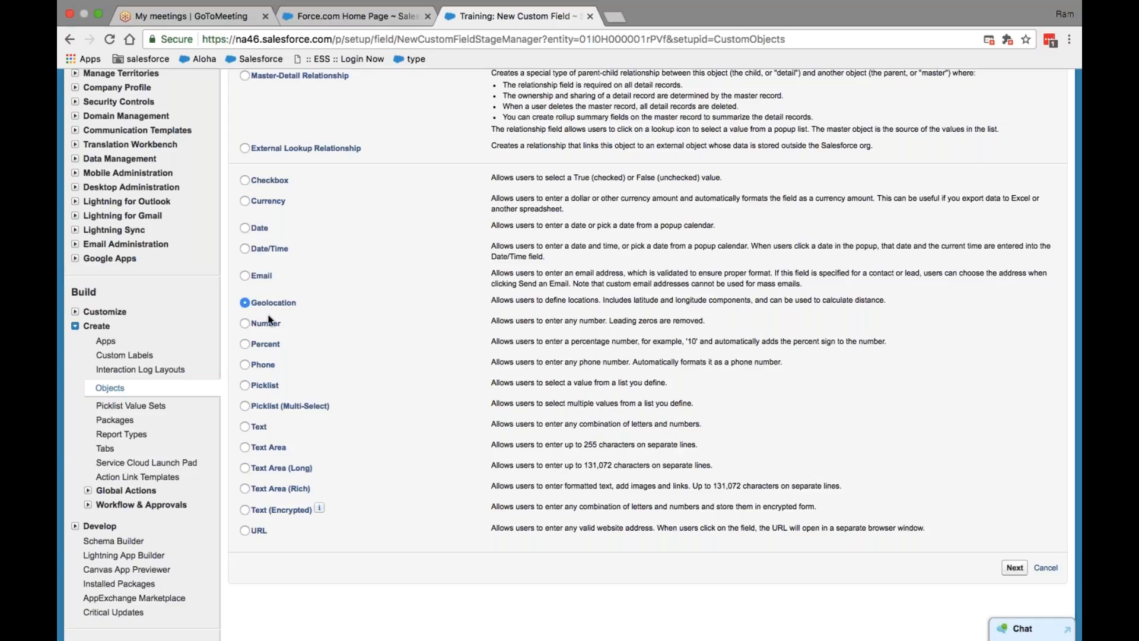
left_click(245, 276)
scroll(324, 330, "up", 1)
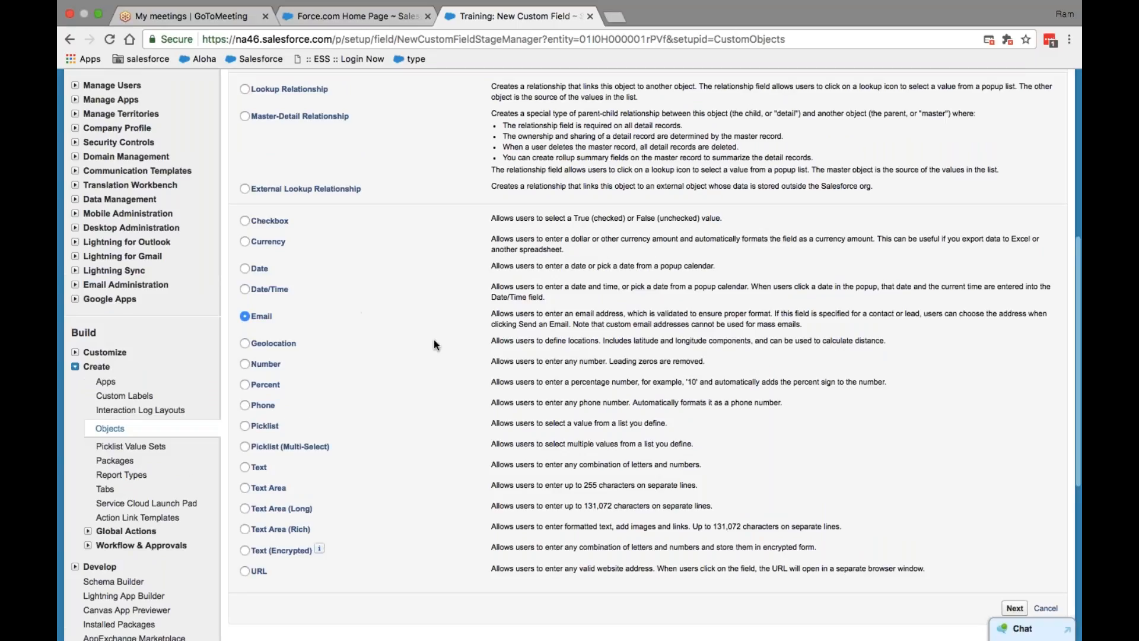
scroll(407, 317, "up", 2)
scroll(406, 316, "up", 3)
scroll(406, 318, "down", 3)
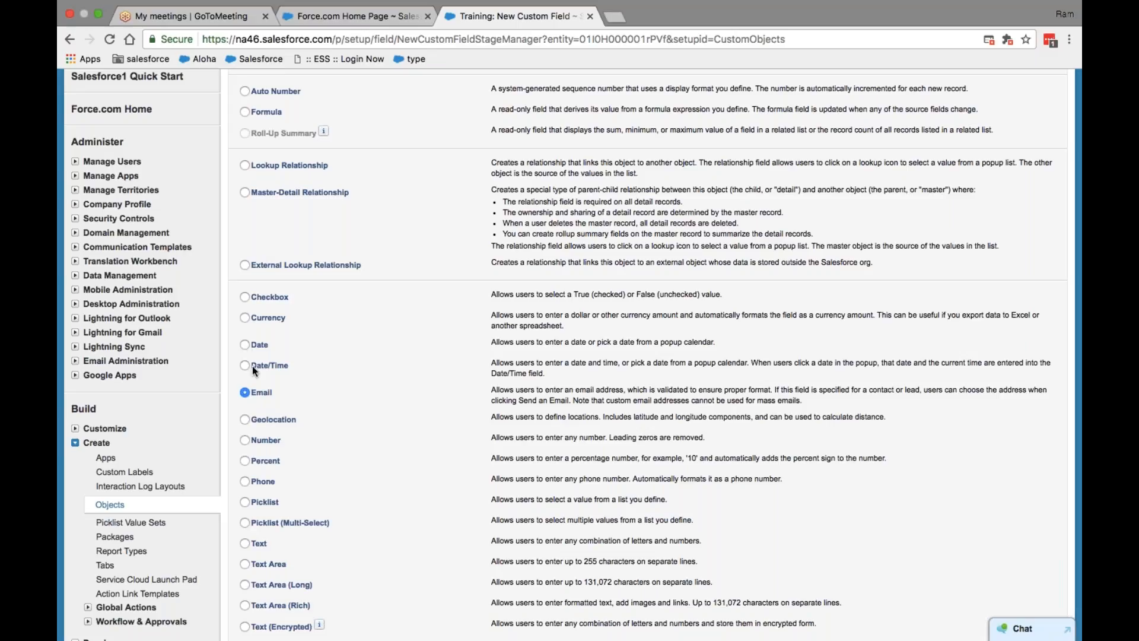
Step: Try the Date and Currency data types, then scroll back to the top
left_click(245, 345)
left_click(245, 318)
scroll(248, 371, "down", 2)
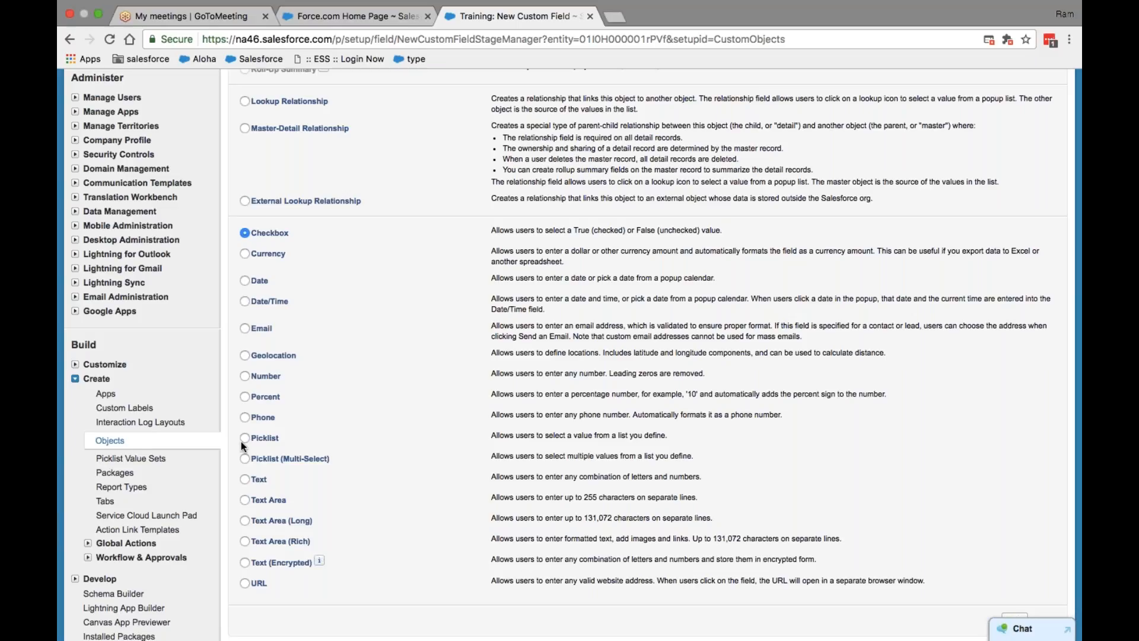
scroll(241, 445, "up", 3)
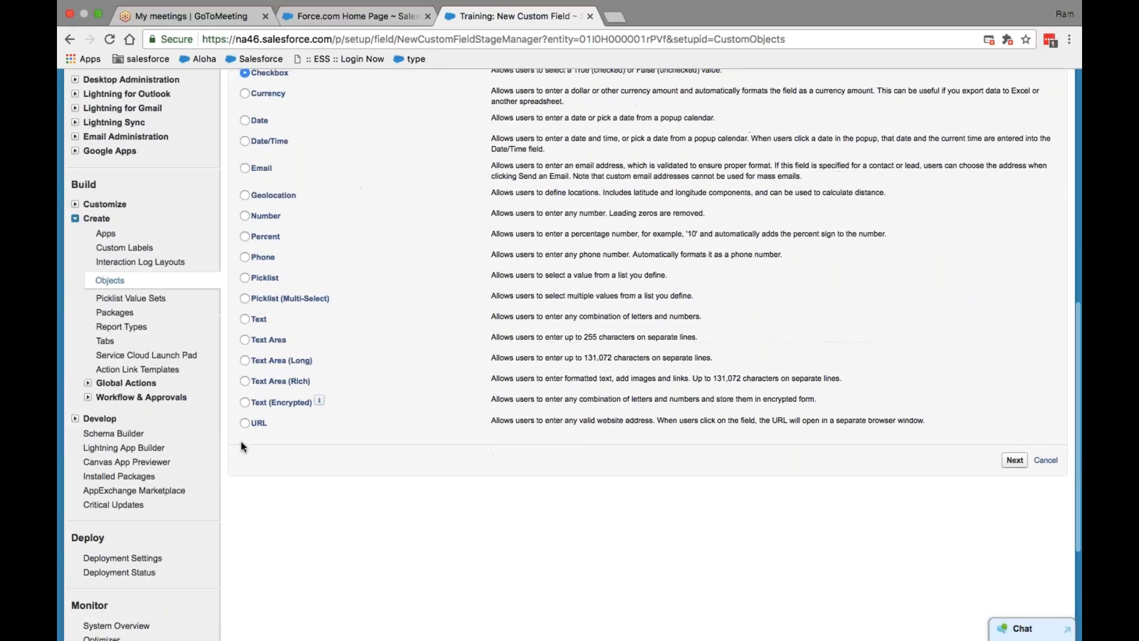
scroll(243, 446, "up", 3)
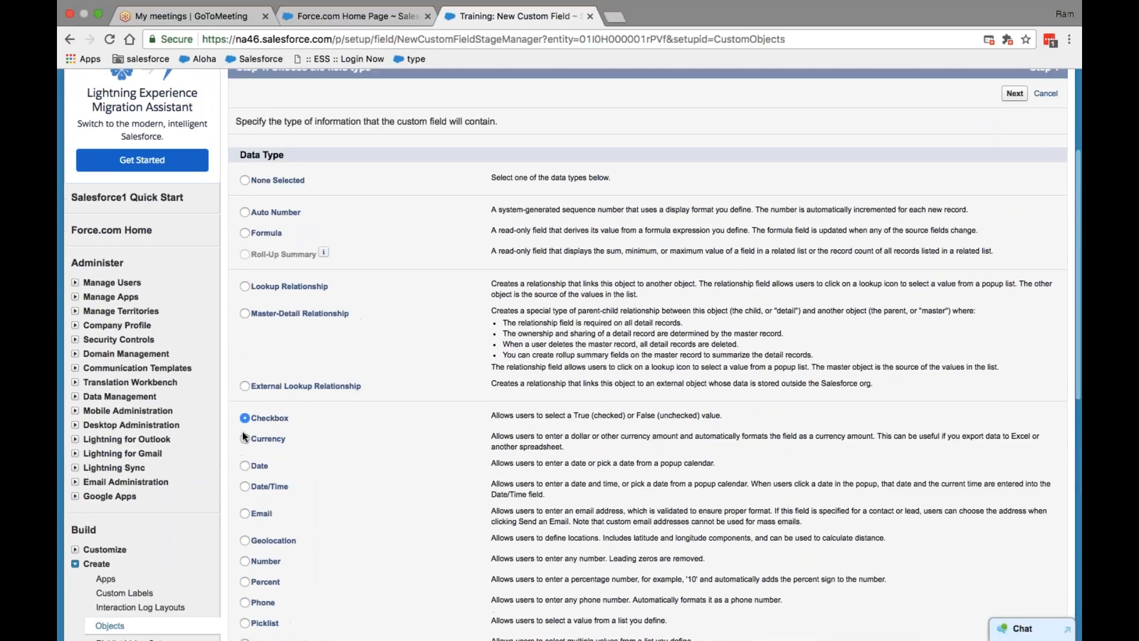
Step: Compare Formula, Lookup and External Lookup Relationship types, then return to Force.com Home
left_click(248, 384)
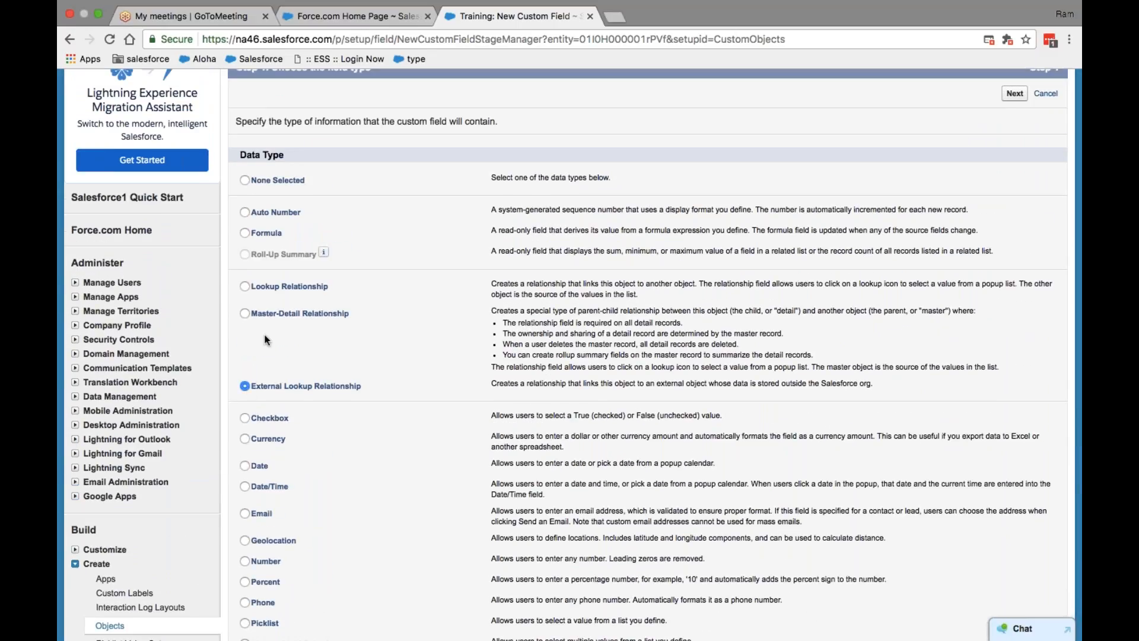
scroll(290, 378, "up", 1)
scroll(291, 379, "up", 2)
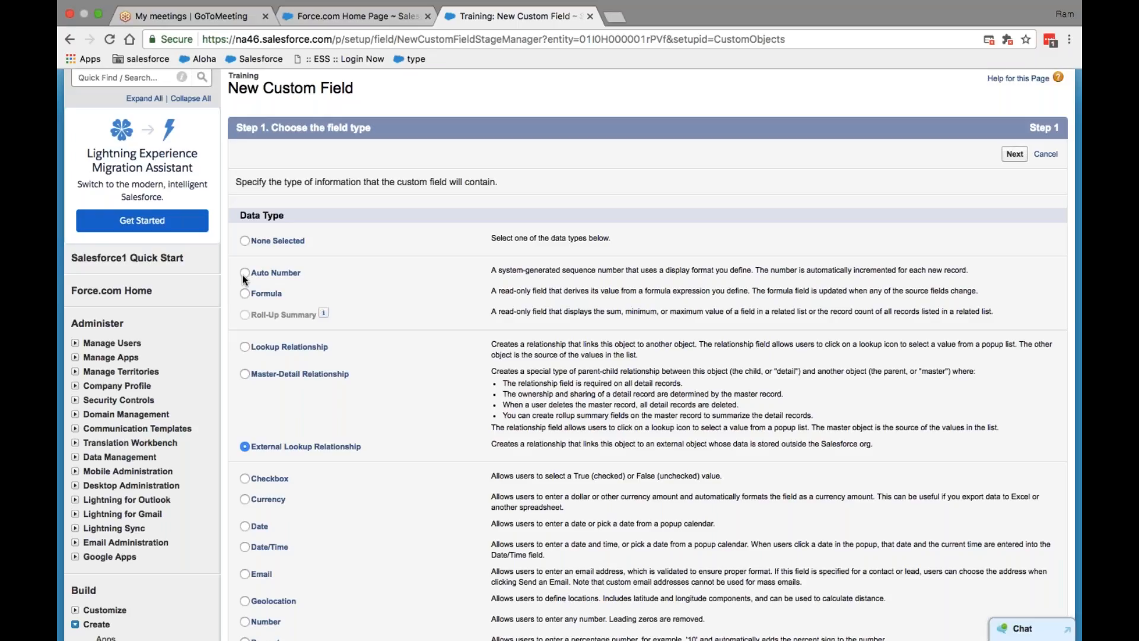
left_click(244, 291)
scroll(244, 291, "down", 2)
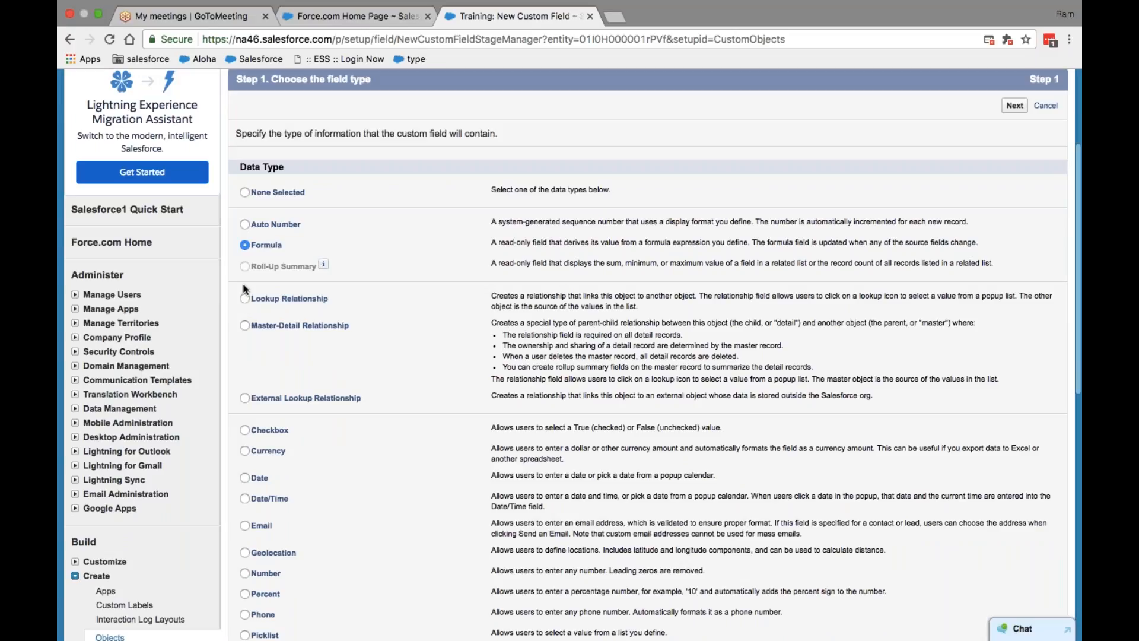
left_click(245, 298)
left_click(244, 398)
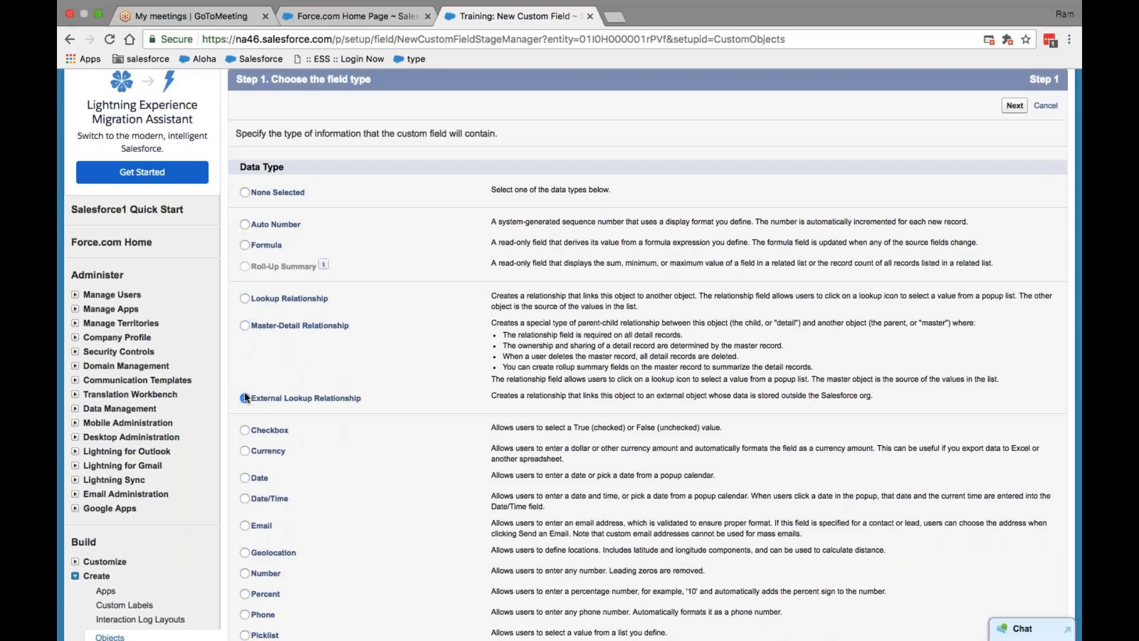
left_click(263, 300)
left_click(315, 19)
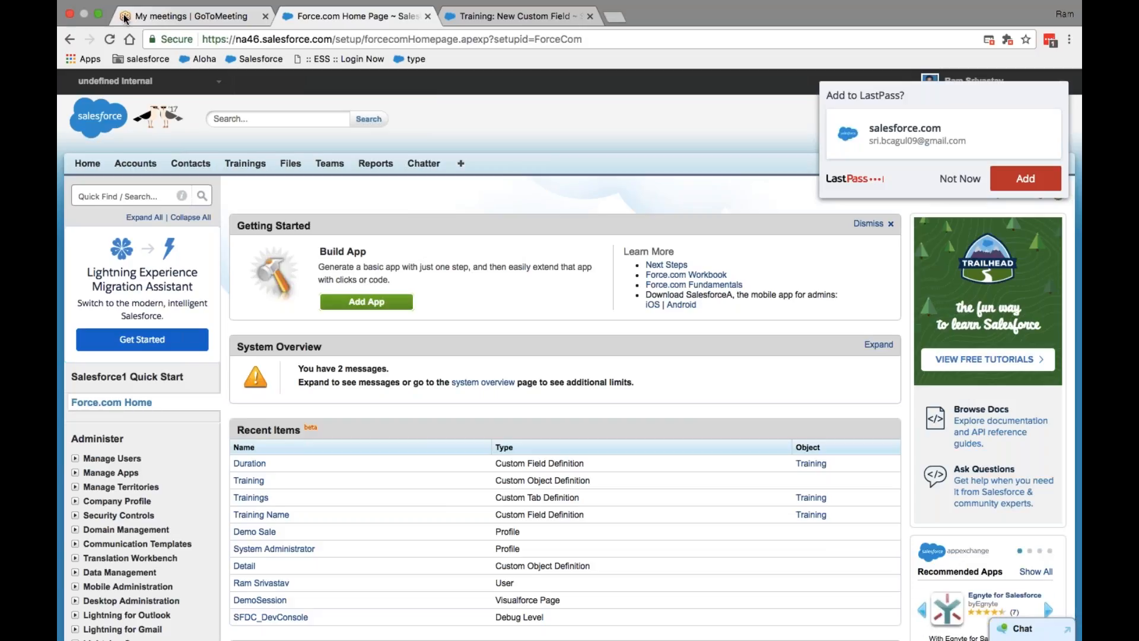
Step: Duplicate the Training: New Custom Field tab and load the Trainings home in the copy
left_click(457, 18)
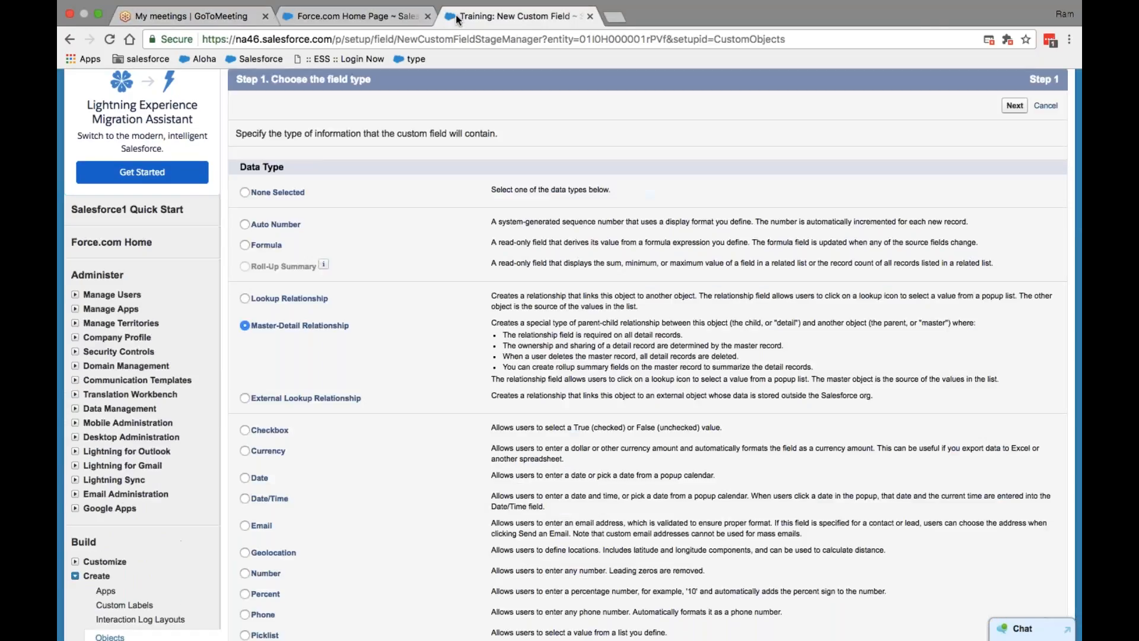
right_click(531, 15)
left_click(547, 57)
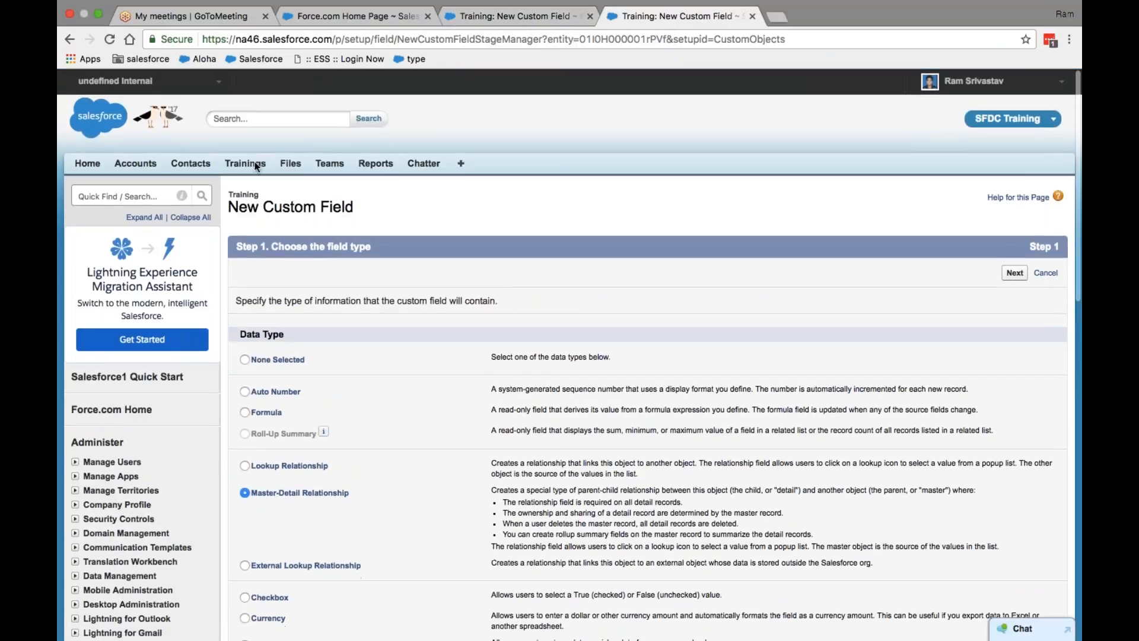
left_click(255, 165)
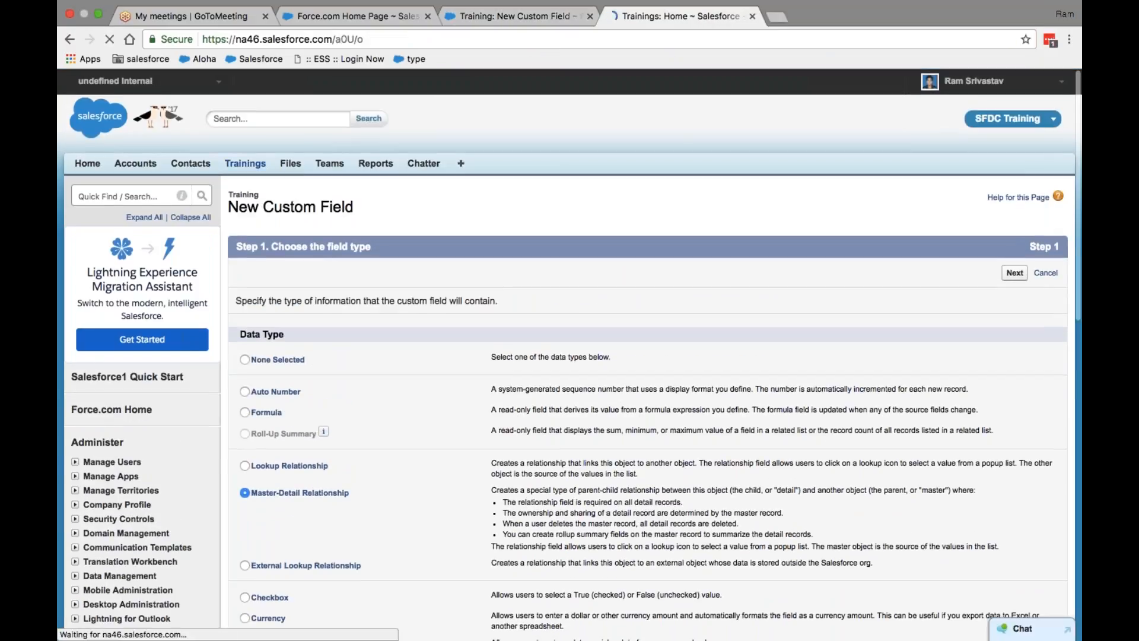
Step: Show the All Trainings list view, then return to the Training: New Custom Field tab
left_click(305, 235)
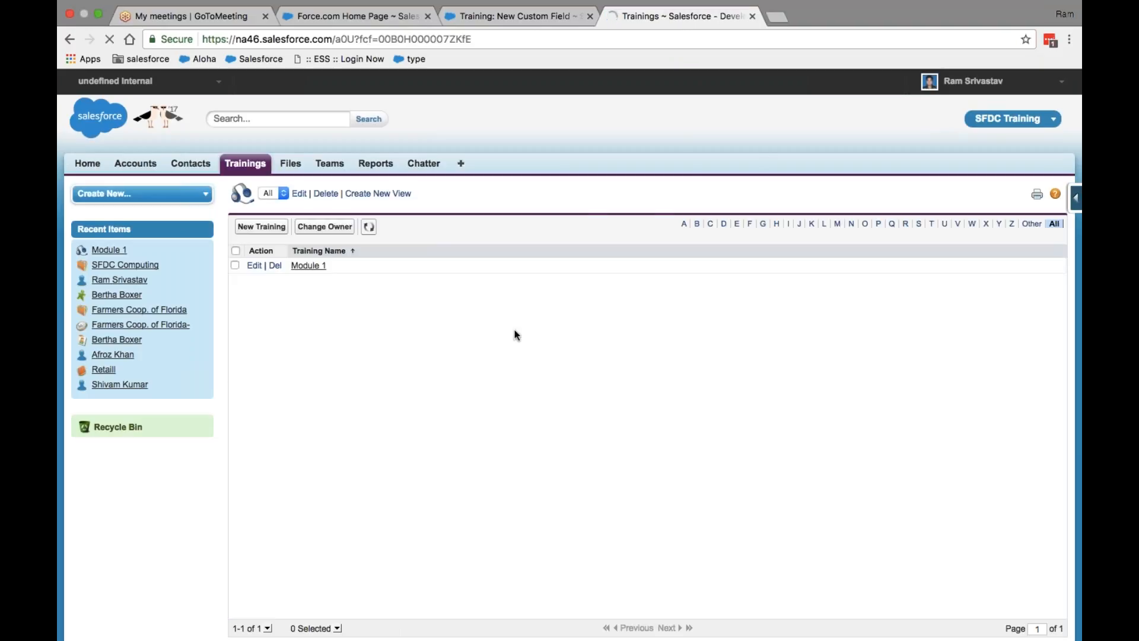
key("Down")
key("Down")
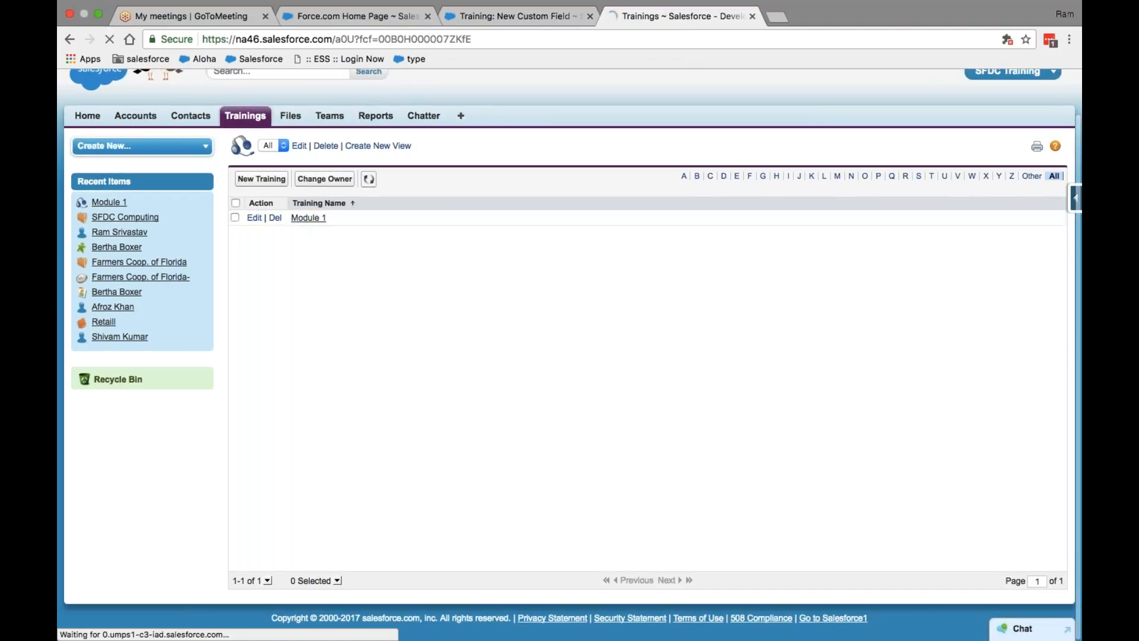
scroll(570, 332, "down", 1)
scroll(393, 288, "up", 1)
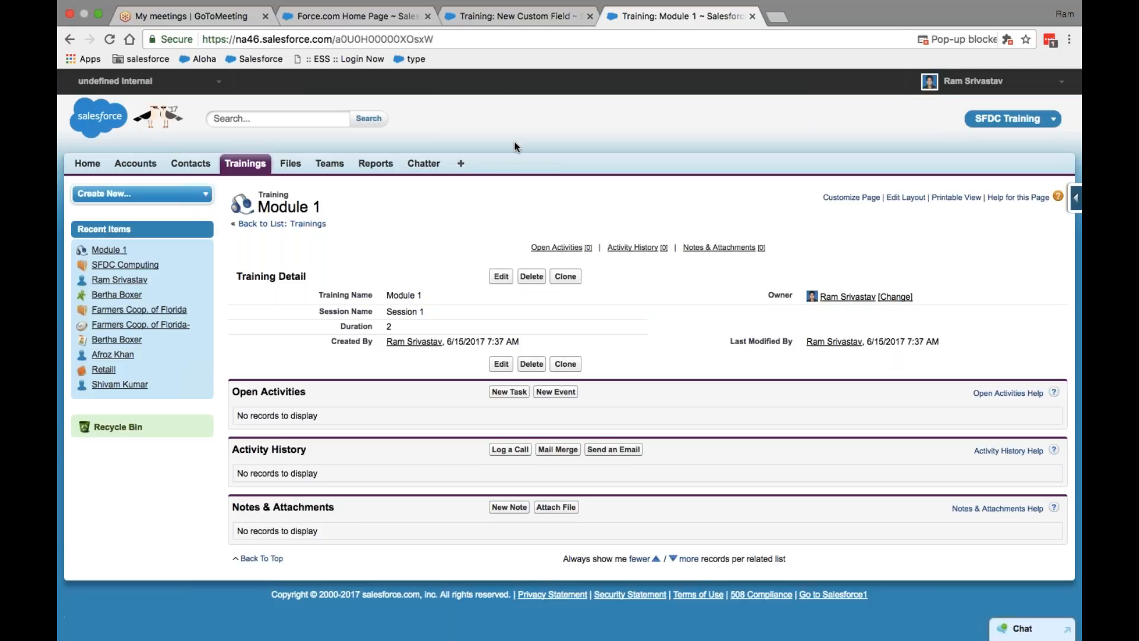
left_click(499, 18)
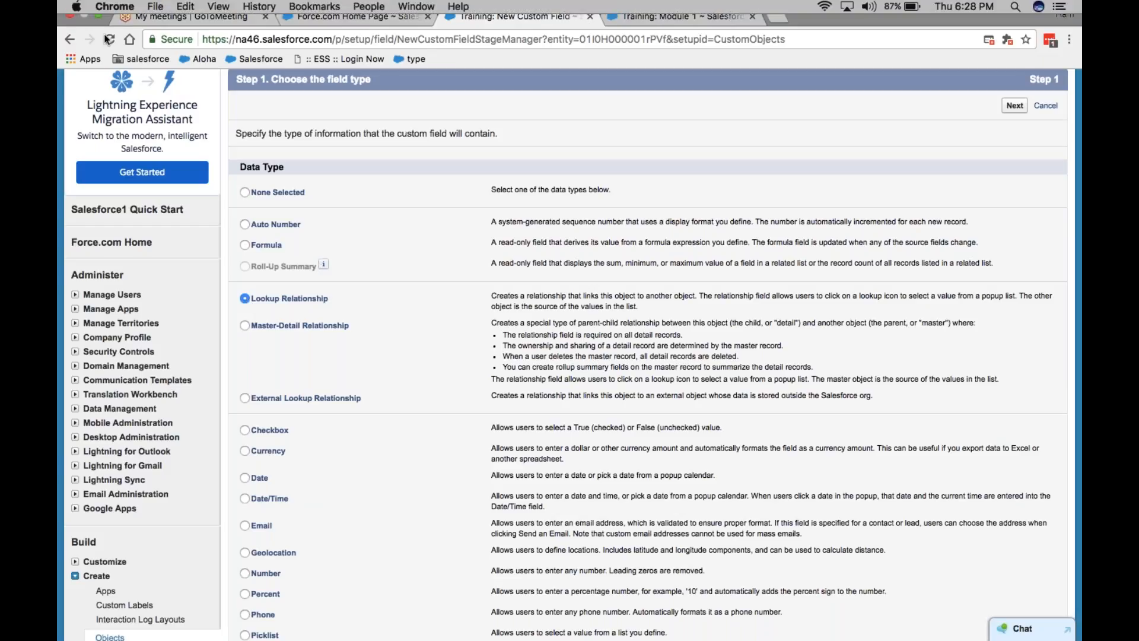
Step: Take Chrome out of full screen and minimize it to reveal the desktop
left_click(94, 16)
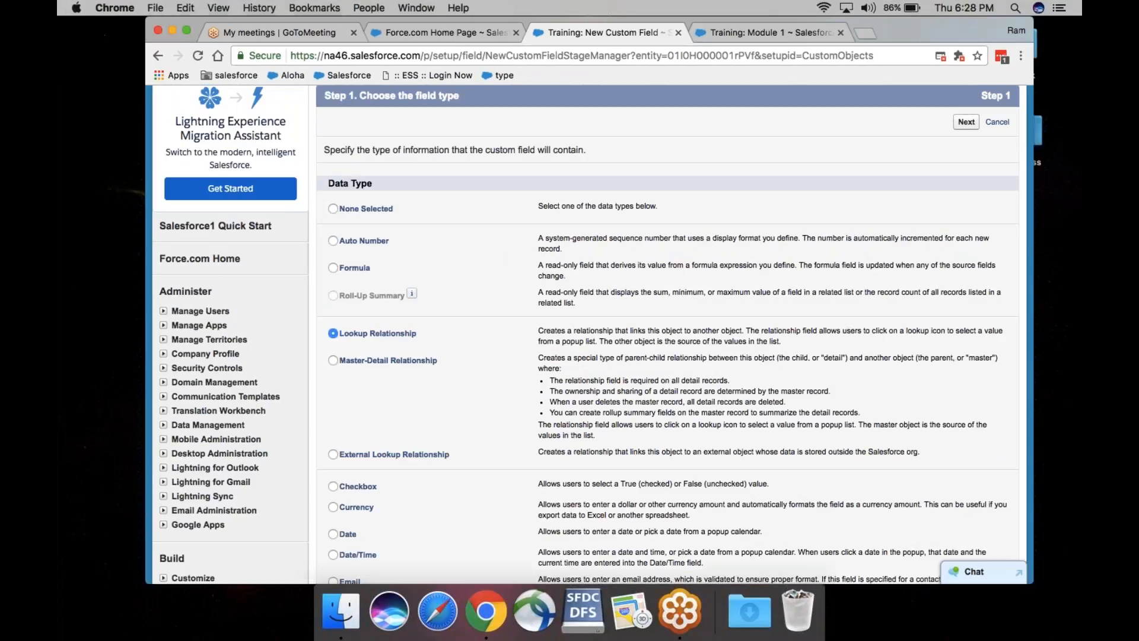
left_click(103, 80)
left_click(173, 30)
Step: Open Salesforce Presentation.pptx from the desktop SFDC folder in PowerPoint
left_click(213, 113)
double_click(212, 110)
left_click(472, 265)
double_click(472, 266)
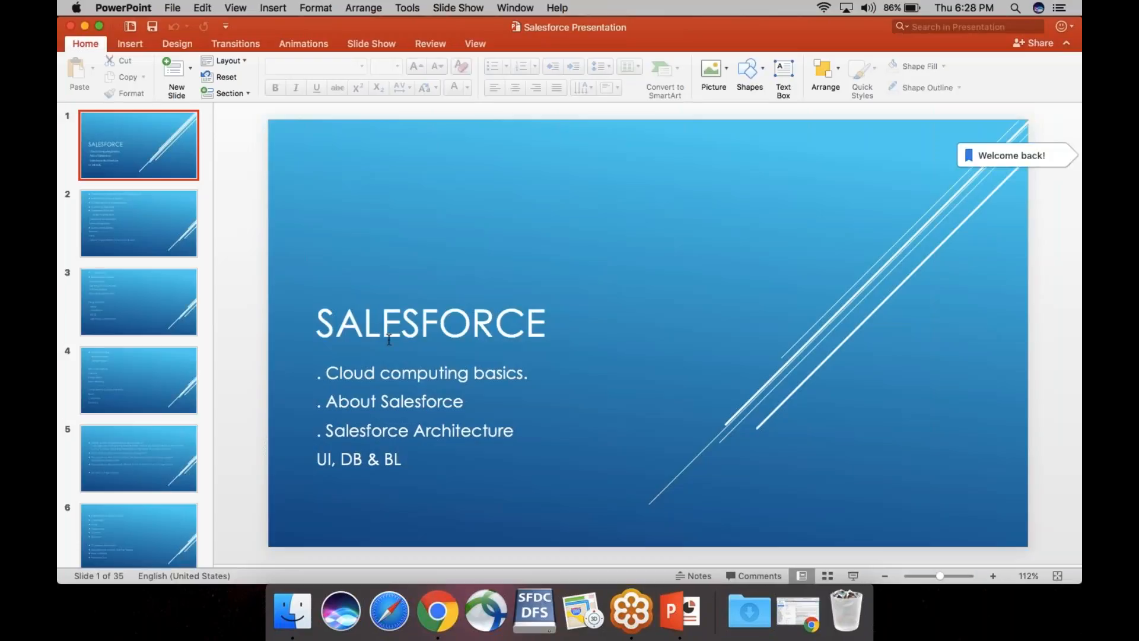
Step: Step through the slides from slide 2 to slide 8 on Data Modelling
left_click(157, 226)
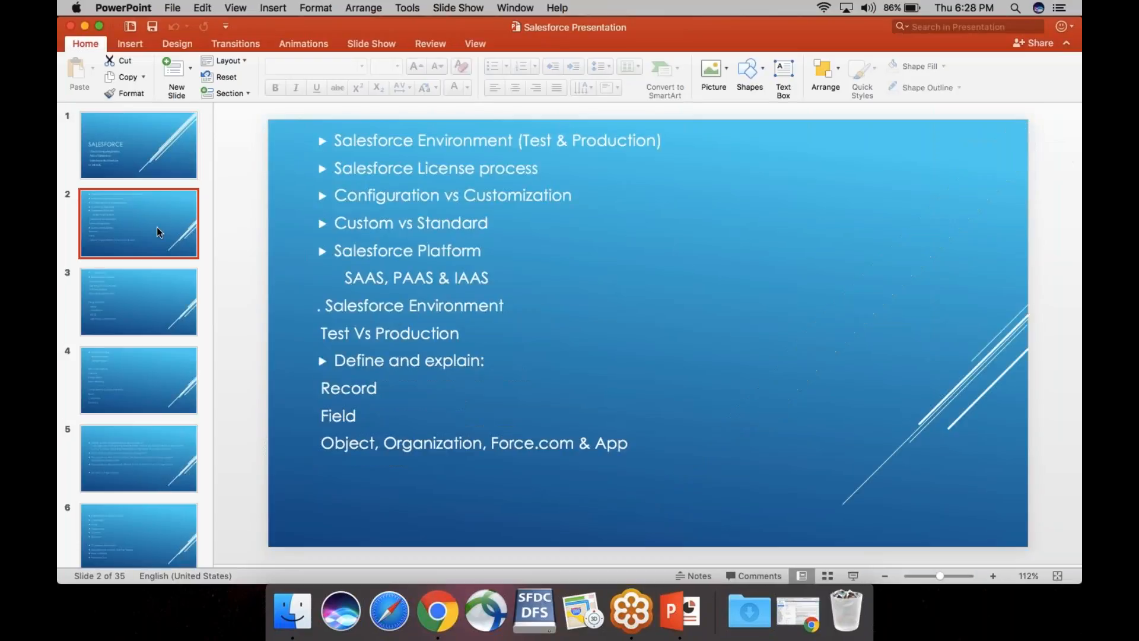
key("Down")
key("Down")
key("Down")
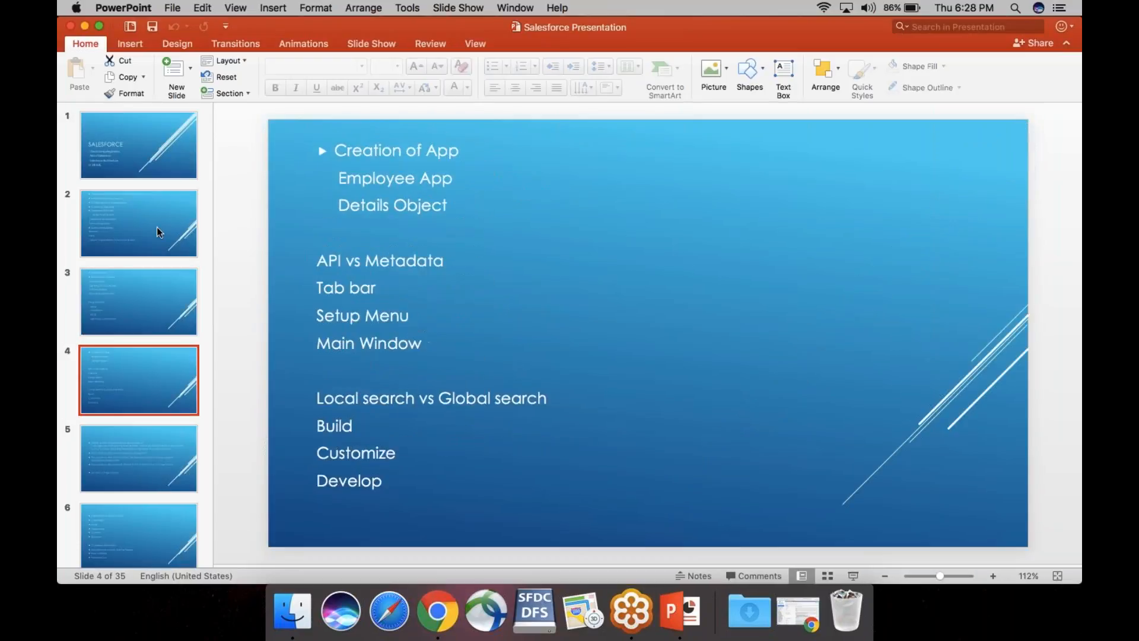
key("Down")
key("Down")
key("Down")
key("Down")
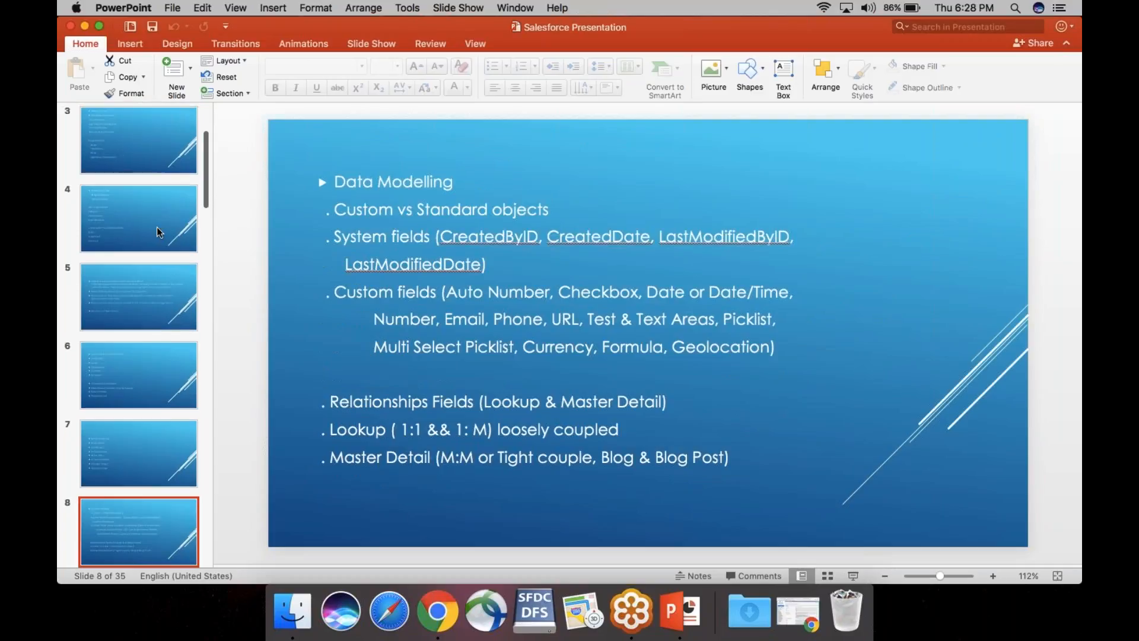
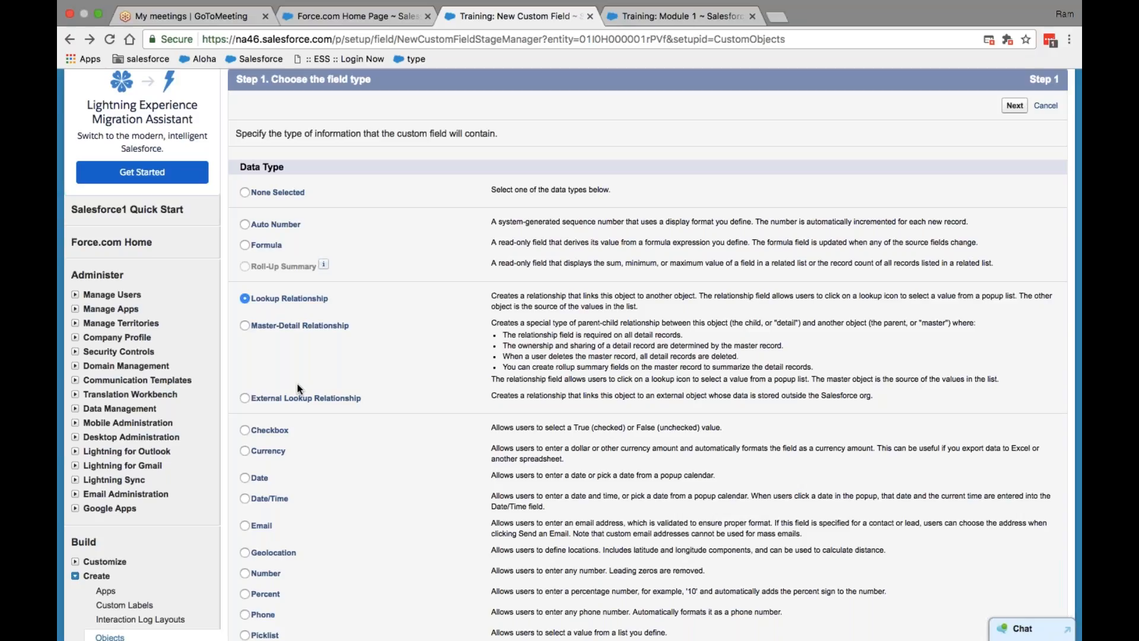
Step: Raise the volume, exit Chrome full screen and minimize the PowerPoint slide deck
key("XF86AudioRaiseVolume")
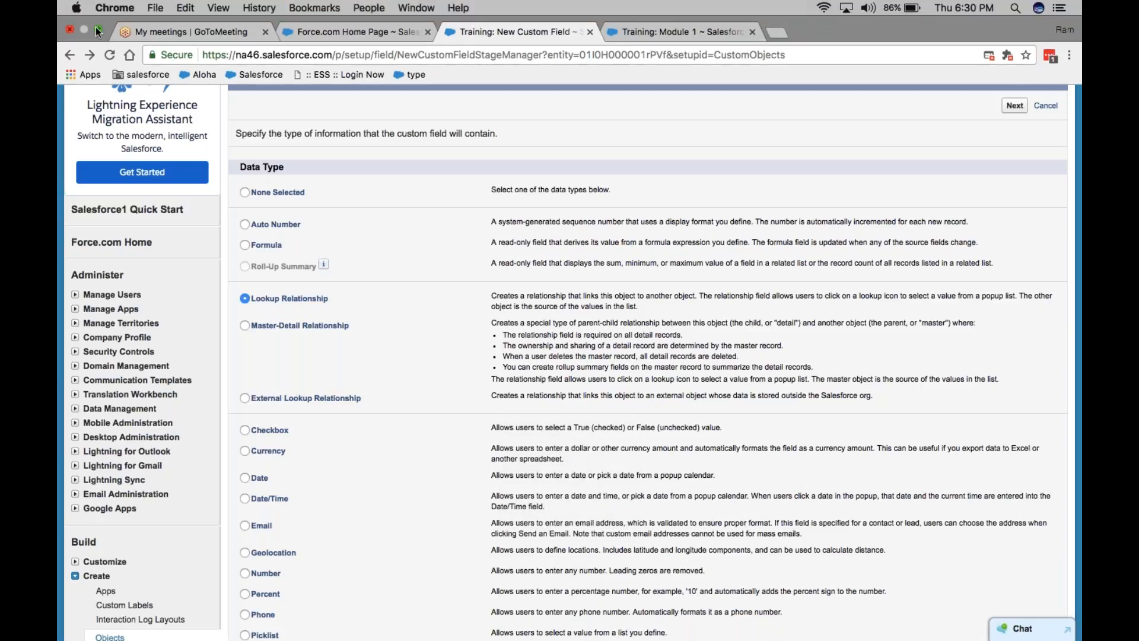
left_click(99, 30)
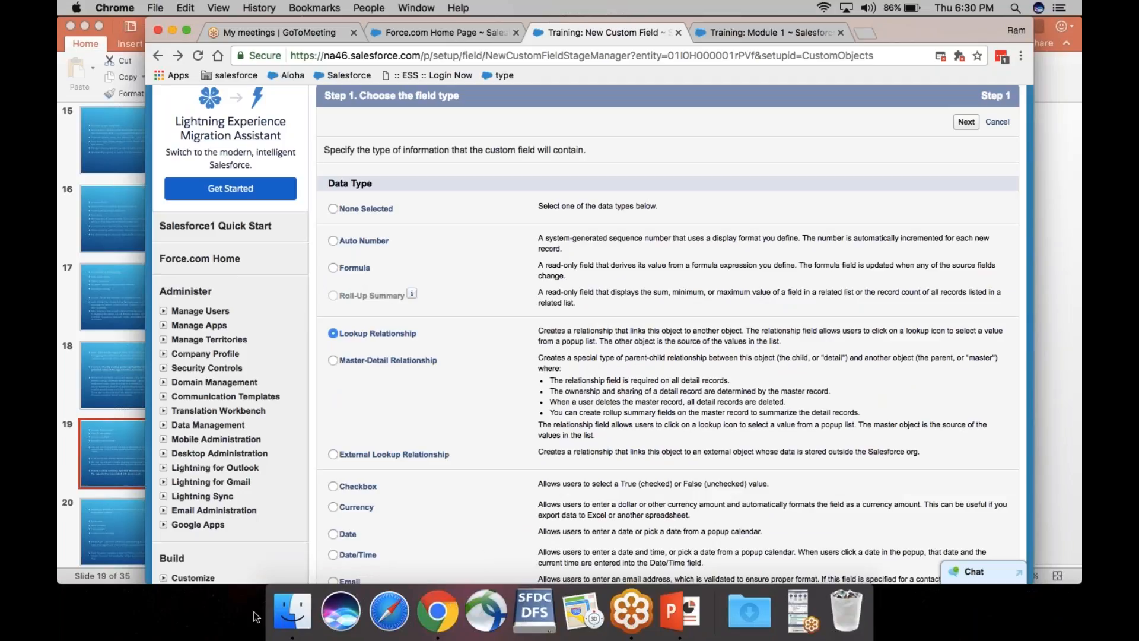
left_click(86, 26)
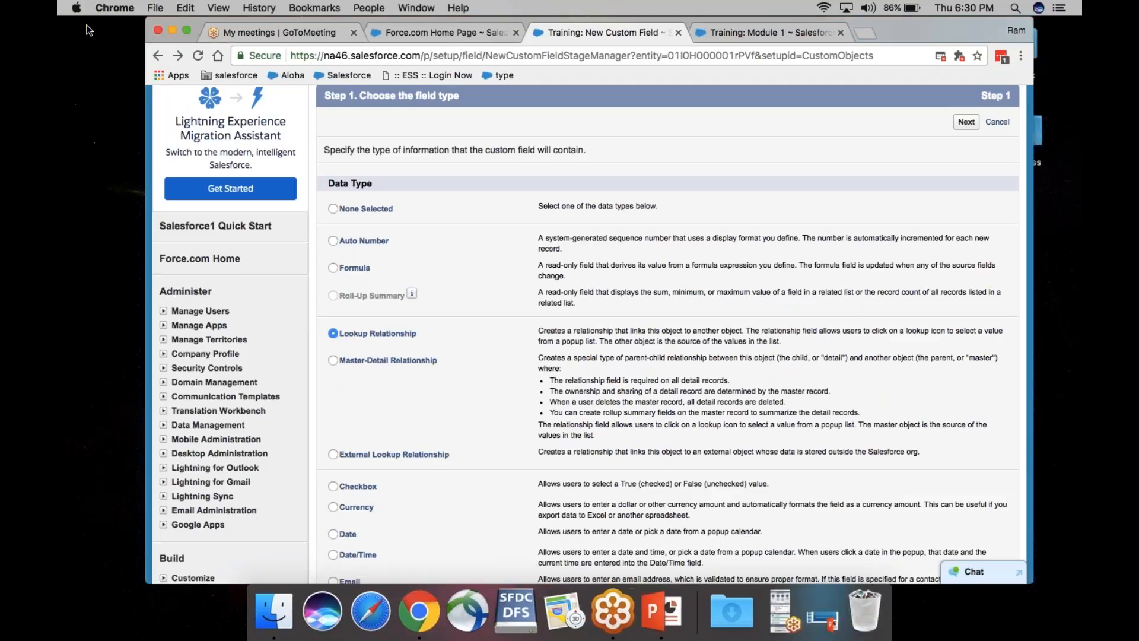
Step: Open SFDC Contant.docx from the SFDC folder in Word, full screen
left_click(173, 27)
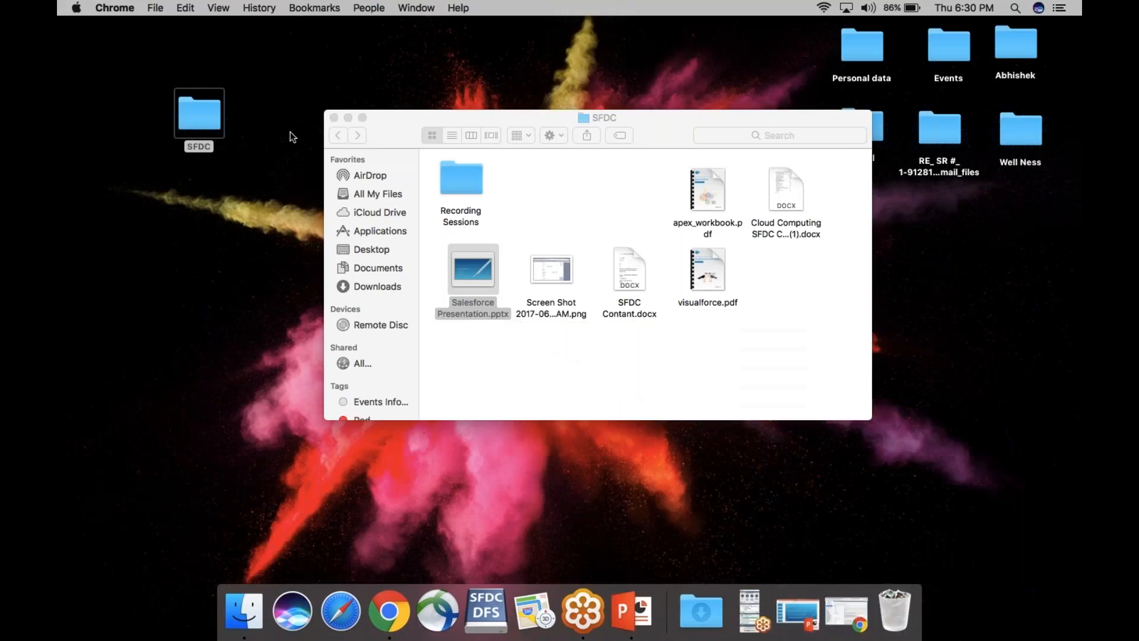
left_click(632, 252)
double_click(633, 253)
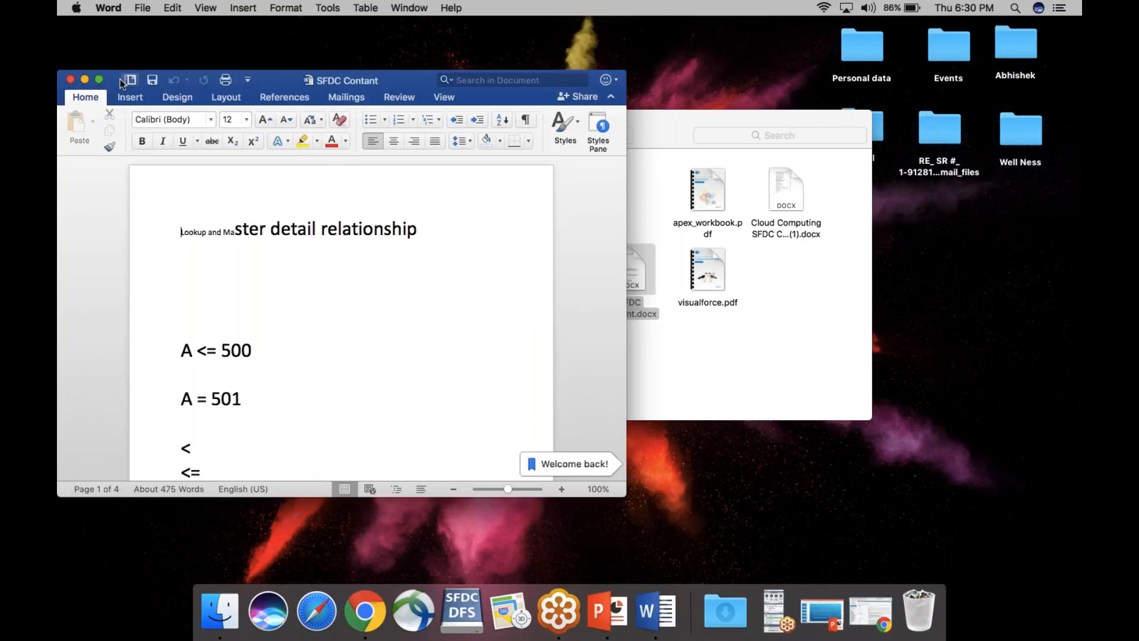
left_click(99, 80)
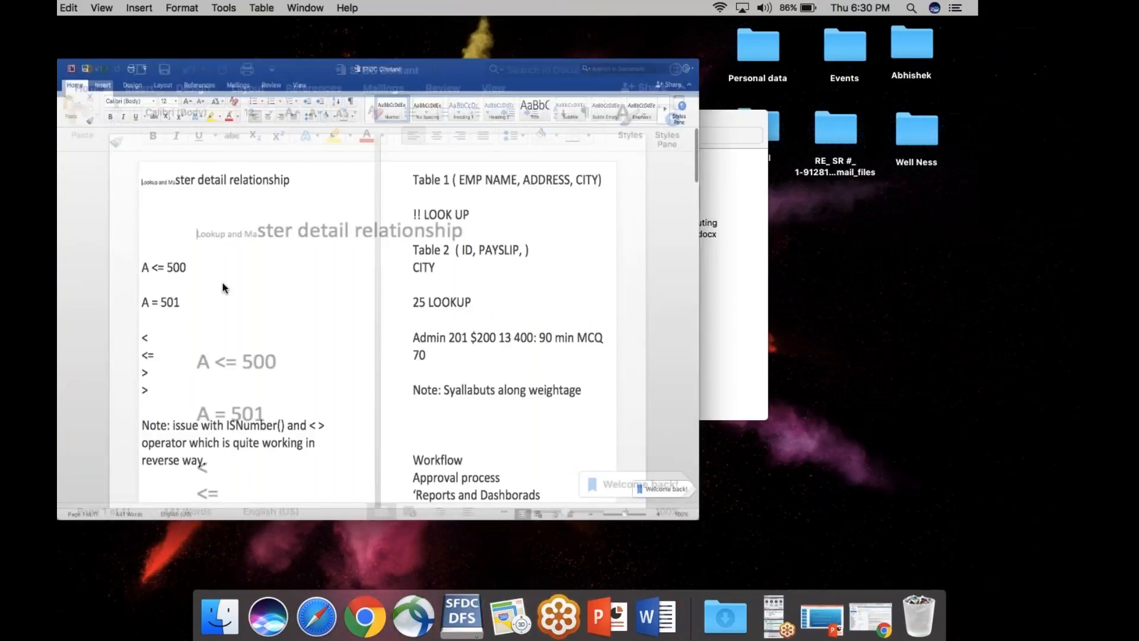
scroll(570, 360, "down", 20)
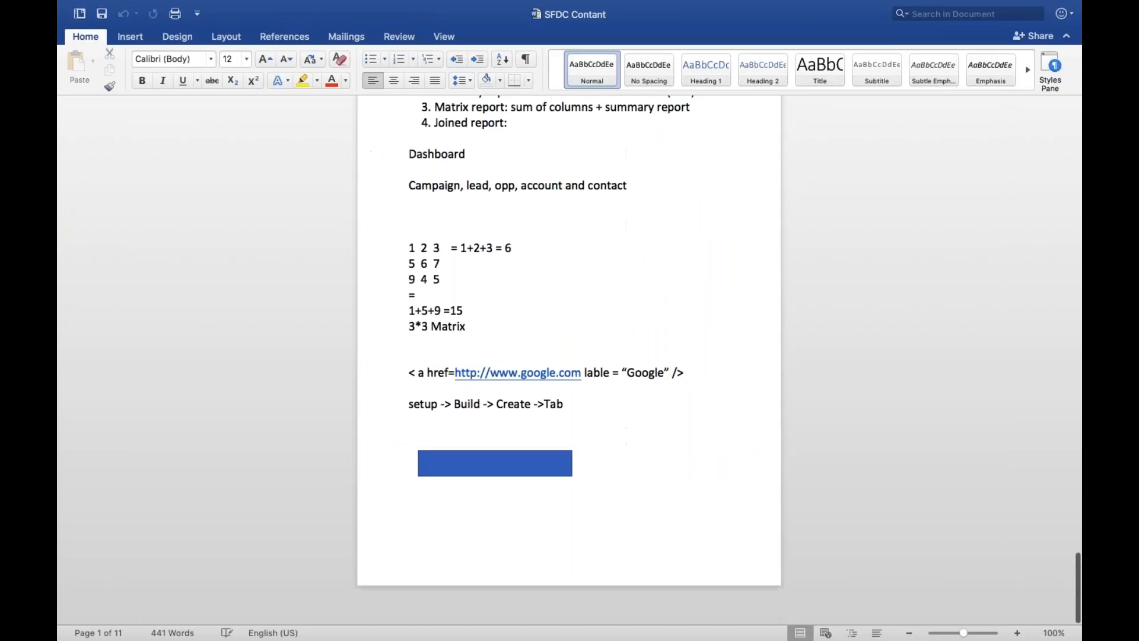
Step: Below the setup path line, add 'DB' and 'Emp1 (id, name) Emp2 (id, addresss)'
left_click(600, 437)
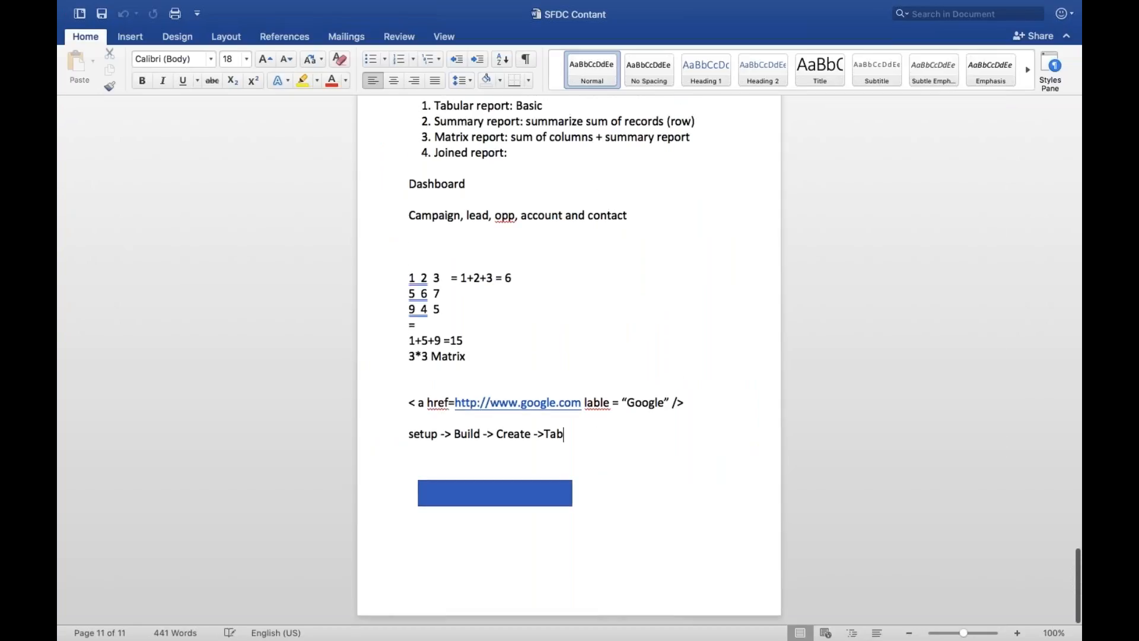
key("Return")
key("Return")
key("Return")
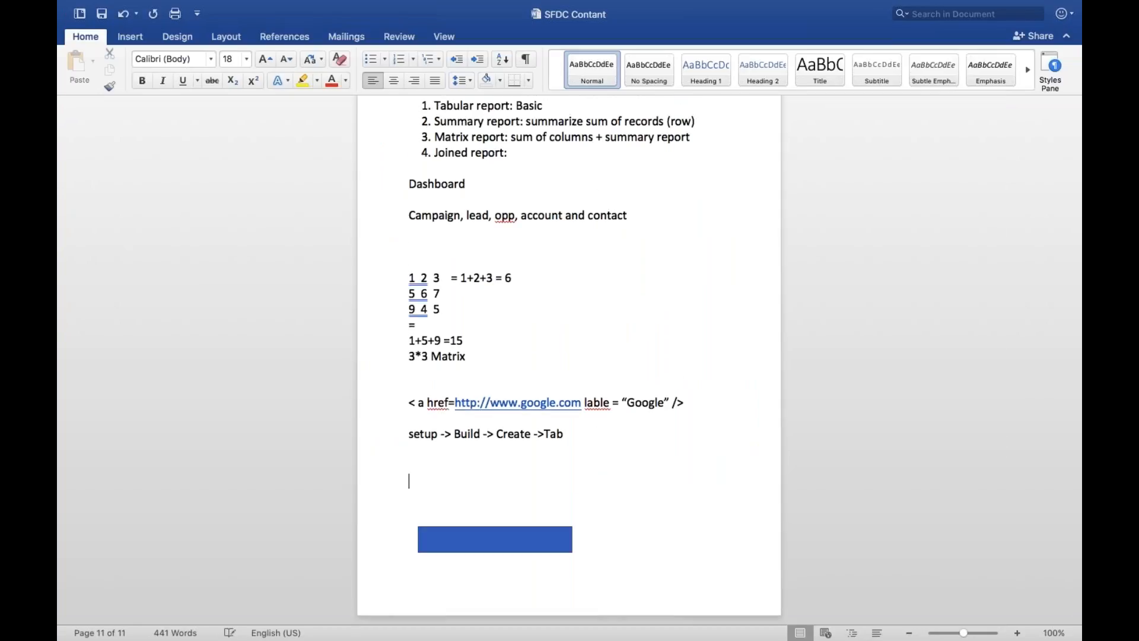
type("DB")
key("Return")
key("Return")
type("Em")
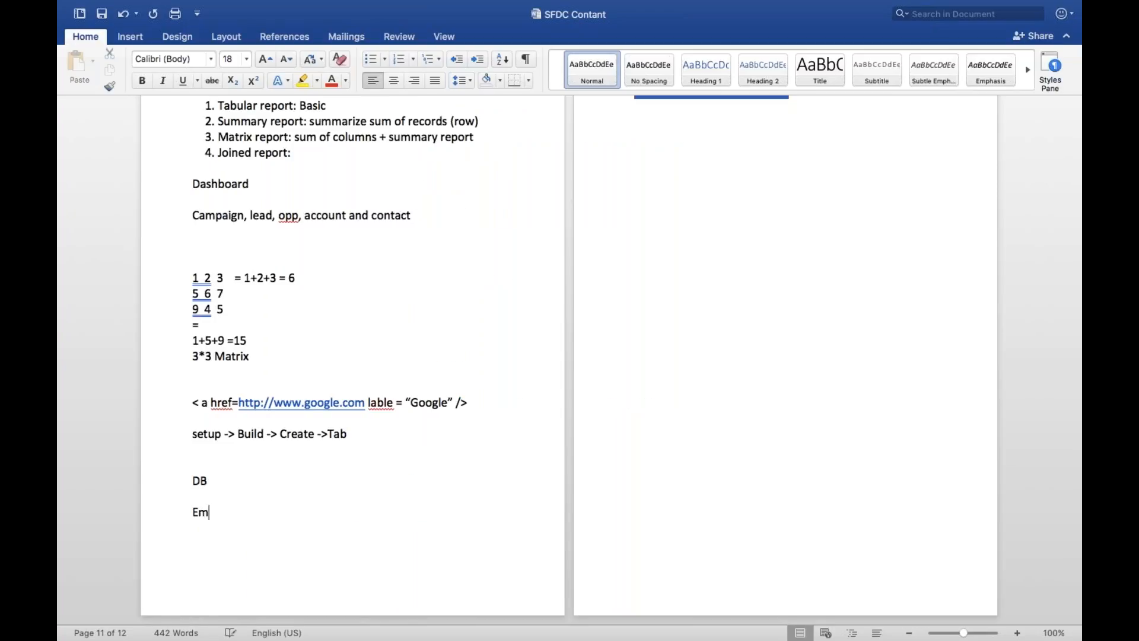
type("p1  Emp2")
key("Left")
type("(id, name)")
key("End")
type("(i")
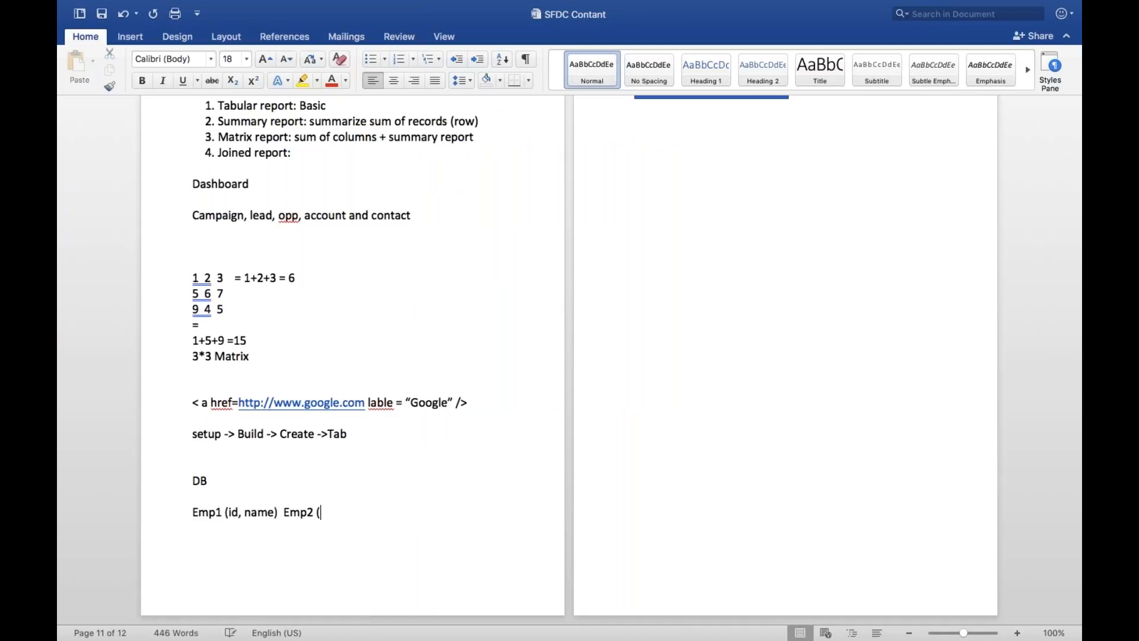
type("d, addresss)")
key("Left")
key("Left")
key("Left")
key("Left")
key("Left")
key("Left")
key("Left")
key("Left")
key("Left")
key("Left")
key("Left")
key("Right")
key("Right")
key("Right")
key("Right")
key("Right")
key("Right")
key("Right")
key("Right")
key("Right")
key("Right")
key("Right")
key("Right")
key("Right")
key("Right")
key("Right")
key("Right")
key("Right")
key("Right")
Step: Add a line 'Emp1.Emp2.address' and select its Emp2.address part
key("Return")
type("Emp1")
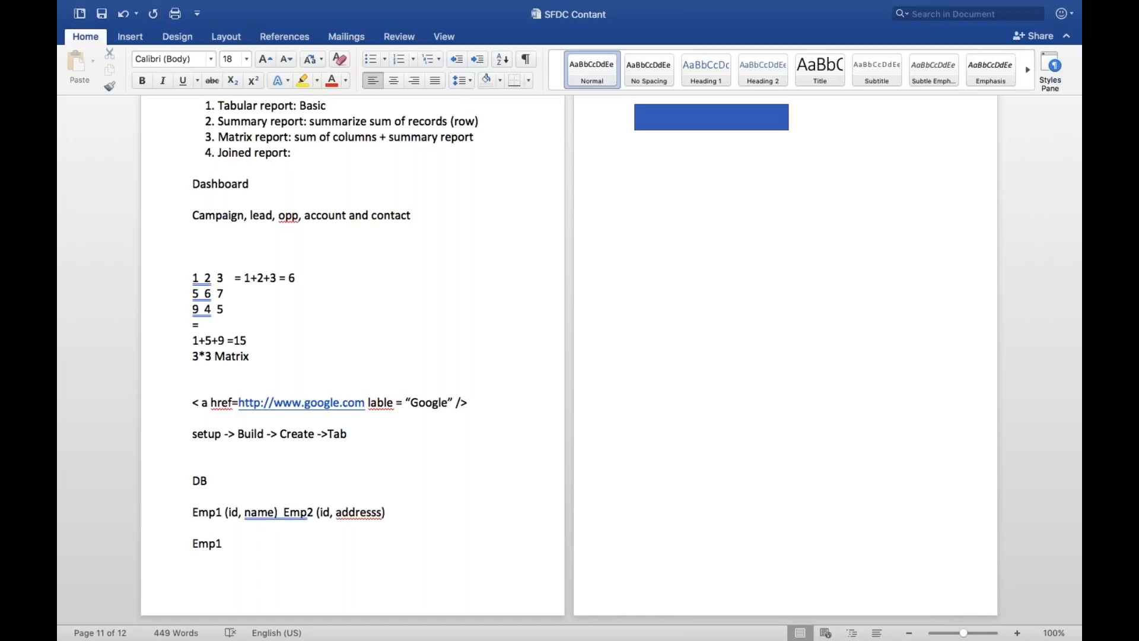
type(".Emp2.address")
key("shift+Left")
key("shift+Left")
key("shift+Left")
key("shift+Left")
key("shift+Left")
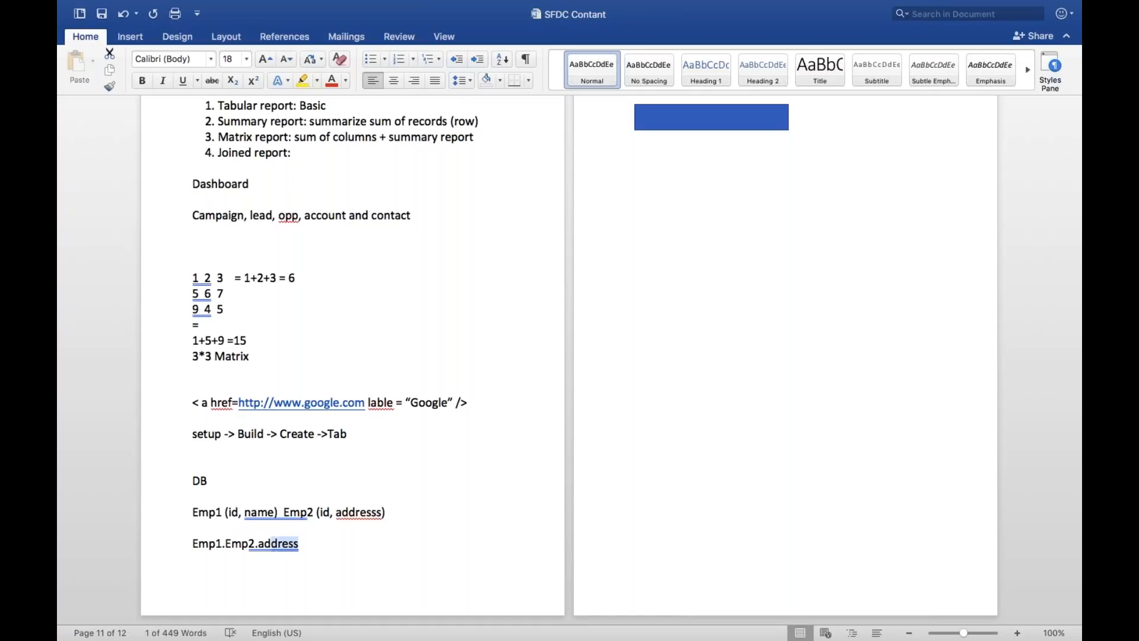
left_click_drag(310, 543, 222, 546)
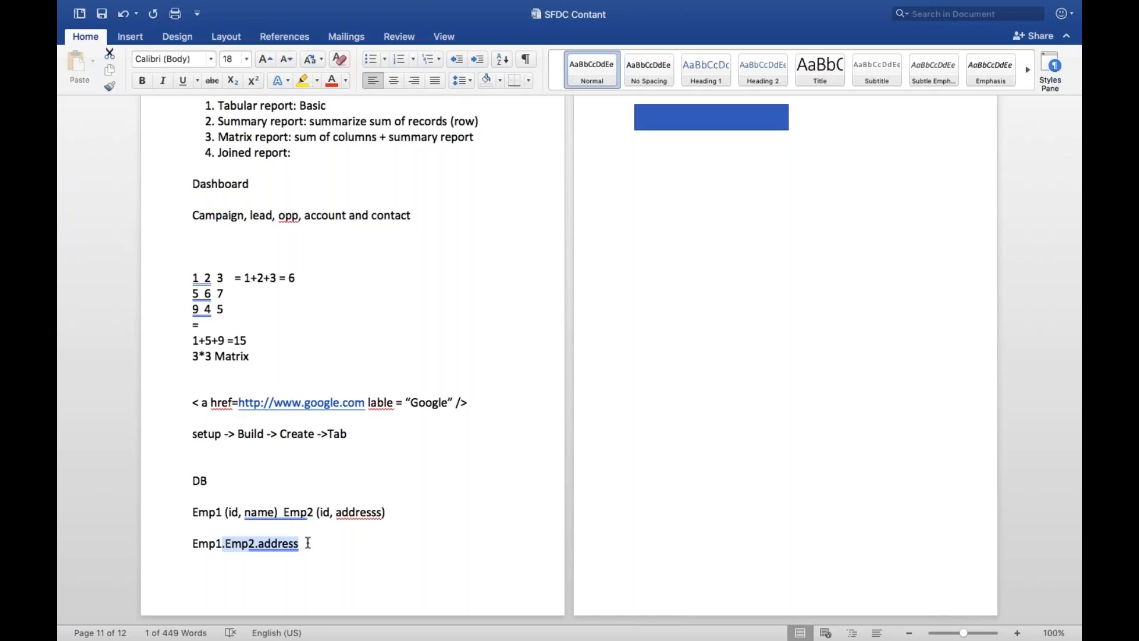
mouse_move(95, 5)
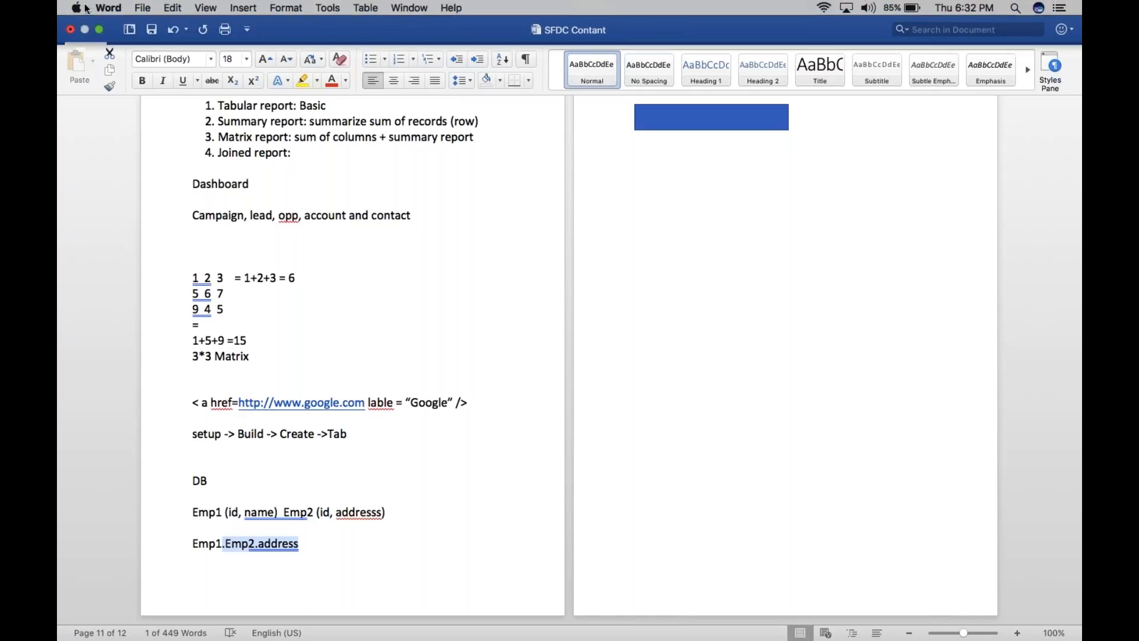
Step: Return to Chrome in full screen and advance the Lookup Relationship field to Step 2
left_click(100, 31)
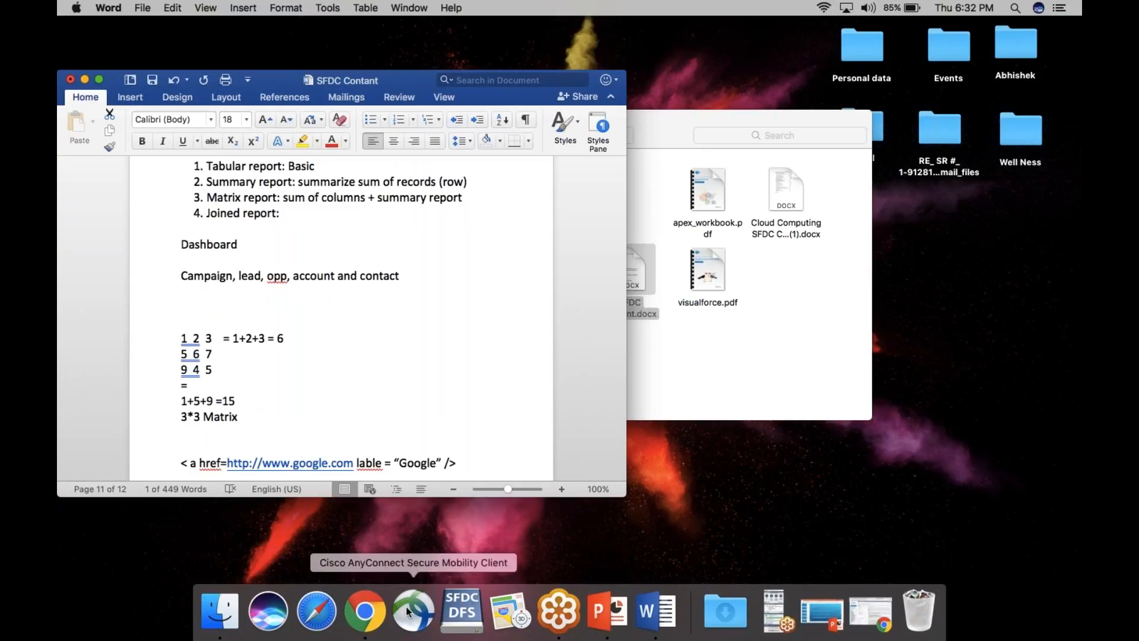
left_click(368, 610)
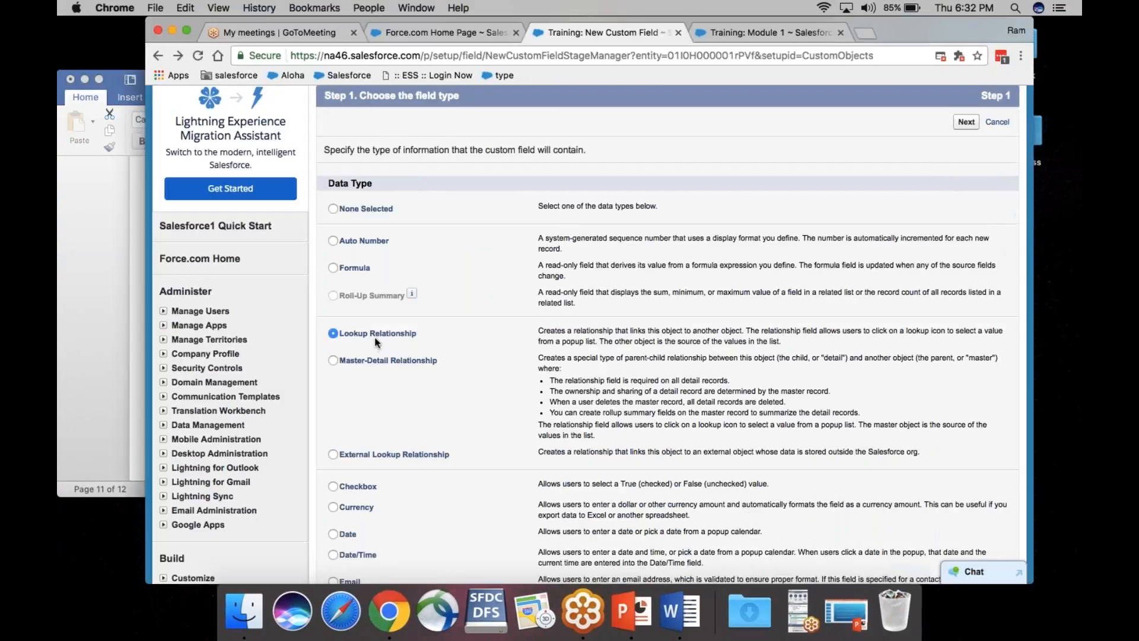
left_click(186, 29)
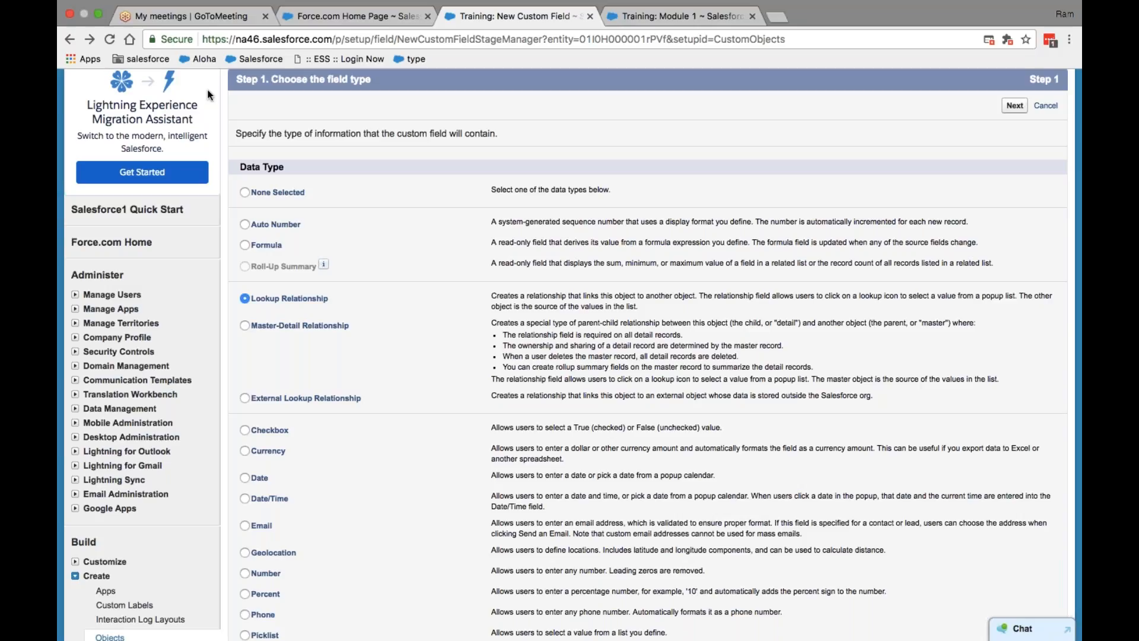
left_click(1014, 106)
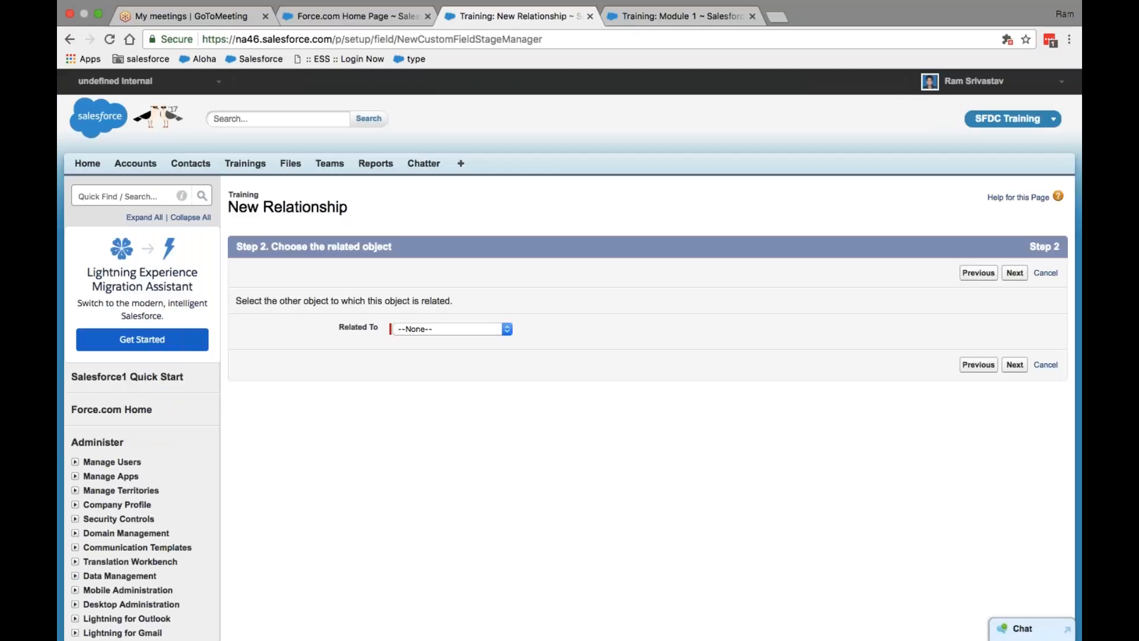
Step: Choose User from the Related To list
left_click(507, 329)
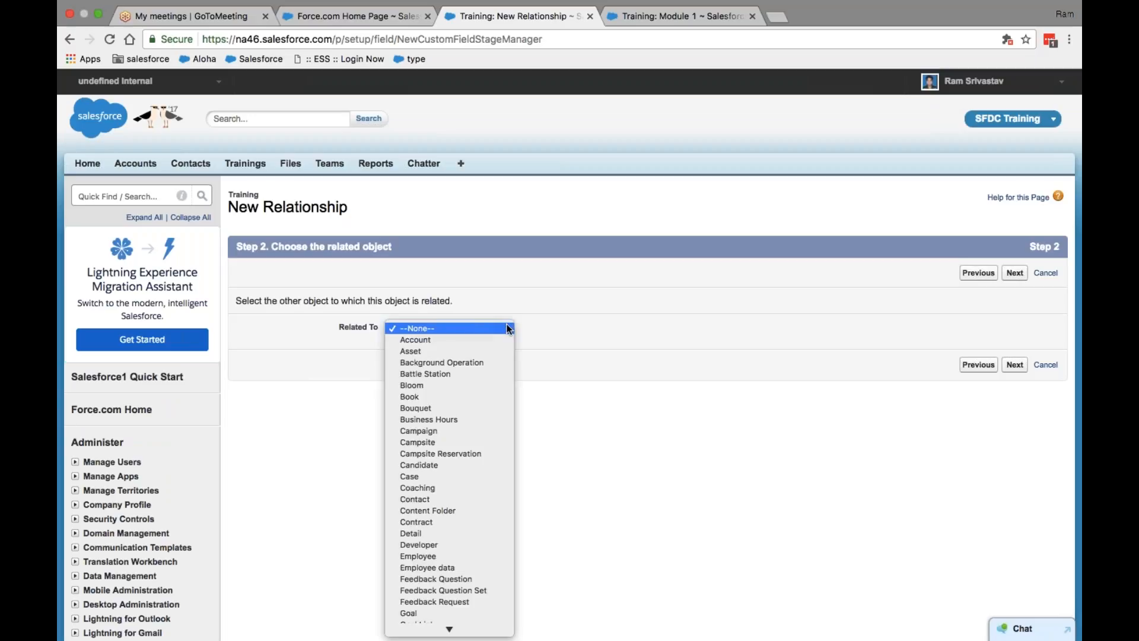
scroll(457, 476, "down", 5)
scroll(457, 475, "down", 10)
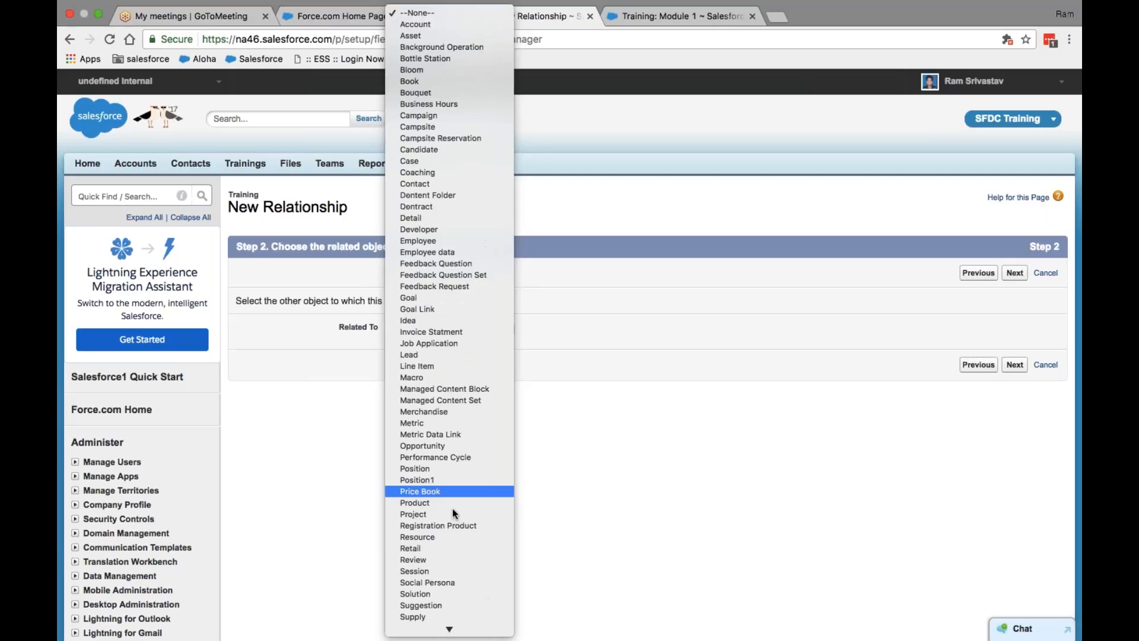
left_click(426, 571)
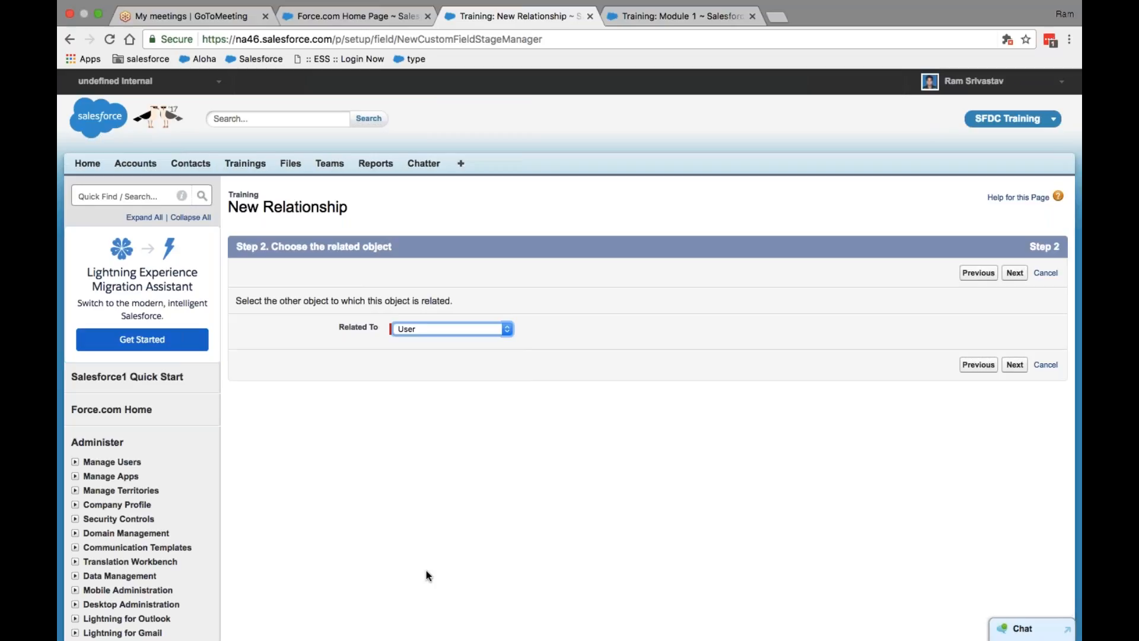
Step: From the Training Module 1 tab, go to Setup and search for 'user'
left_click(648, 17)
left_click(973, 80)
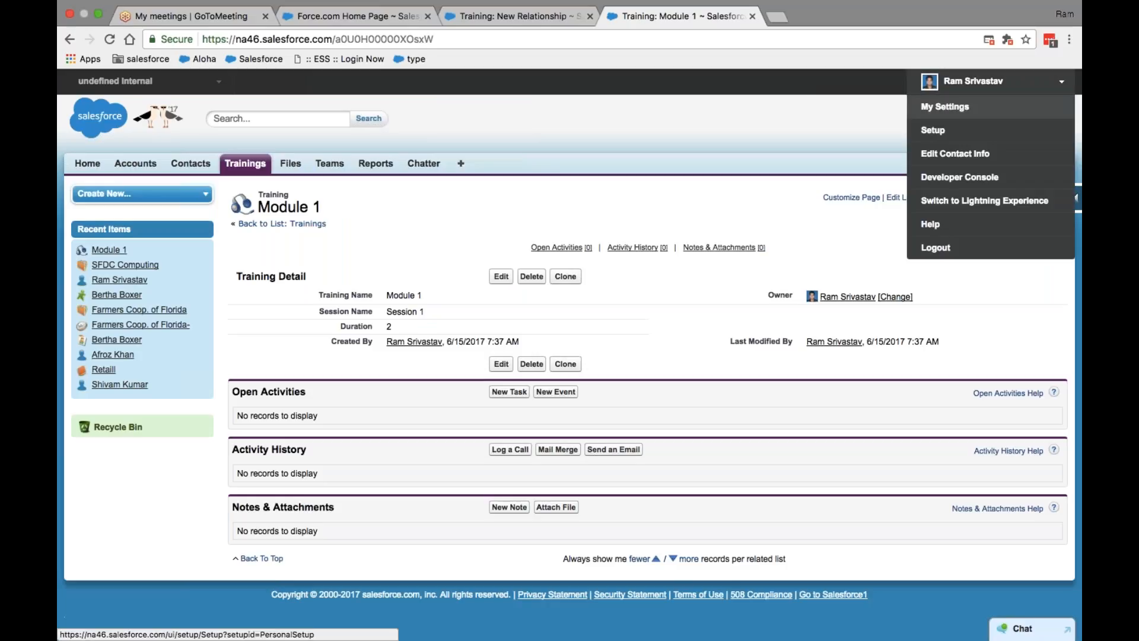
left_click(933, 130)
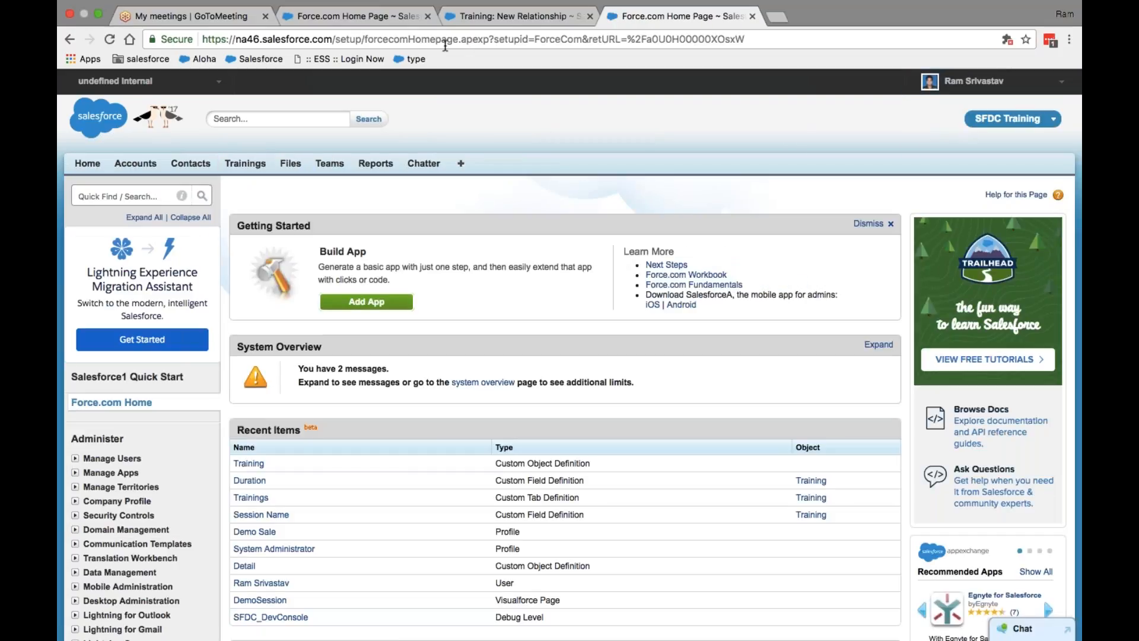
left_click(80, 195)
type("user")
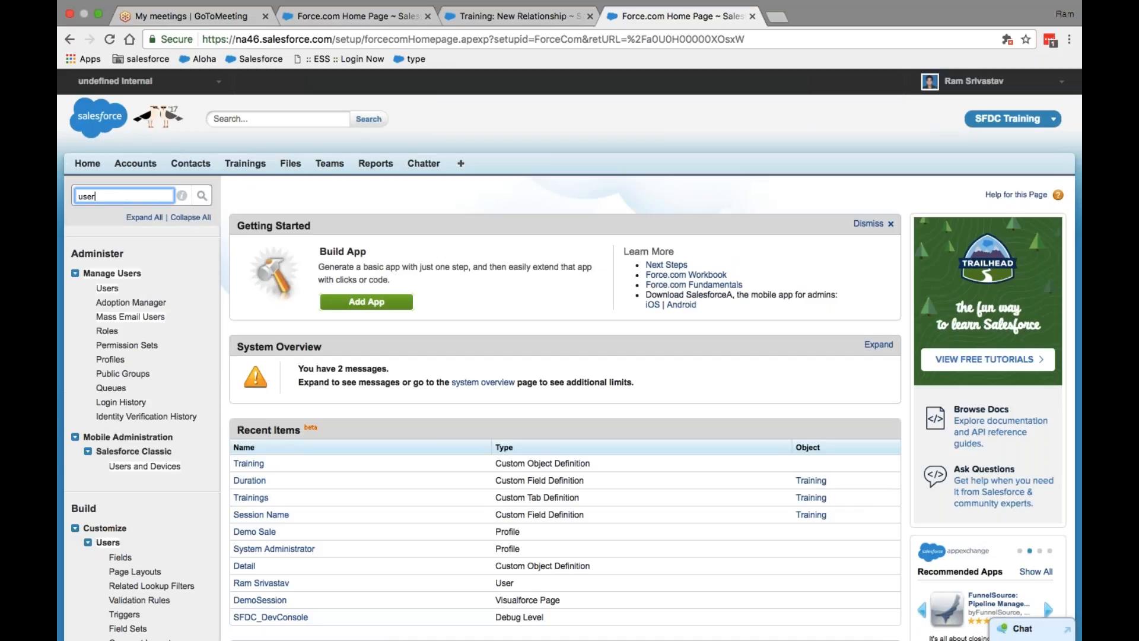
scroll(130, 385, "down", 3)
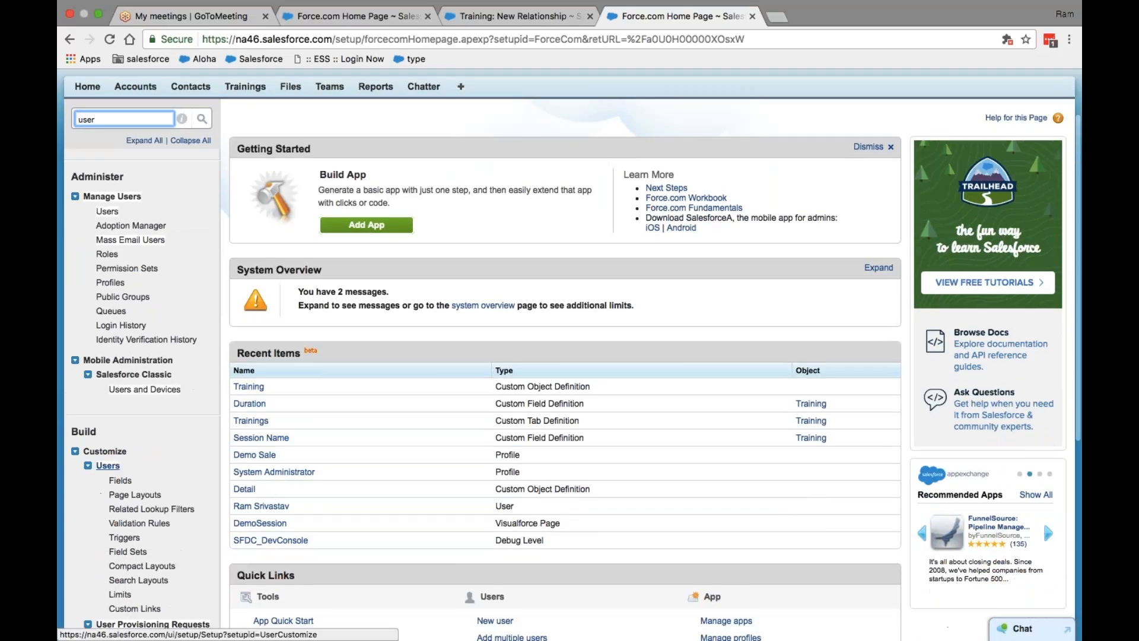
scroll(102, 274, "down", 5)
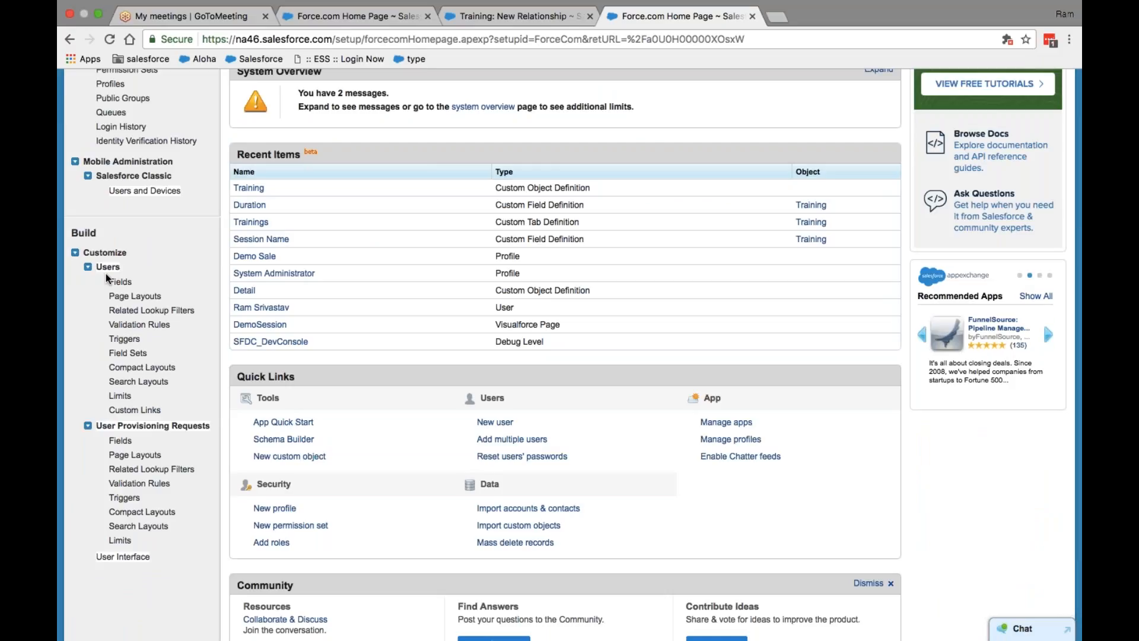
Step: Review the User Fields list under Users customization, then return to the wizard tab
left_click(108, 267)
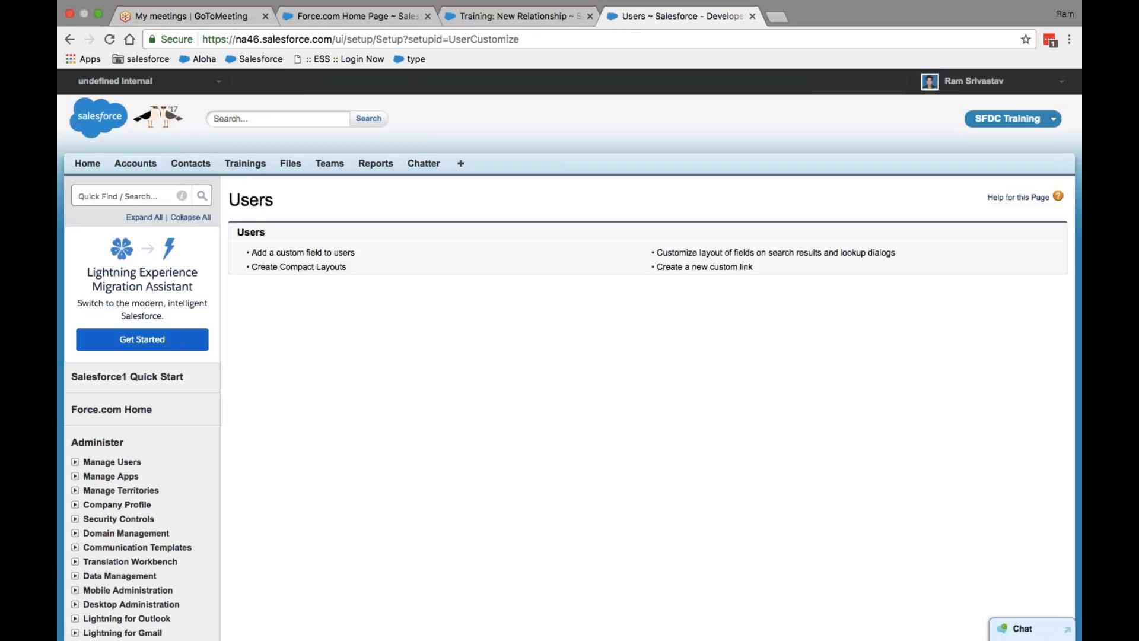
scroll(75, 431, "down", 5)
scroll(75, 431, "down", 15)
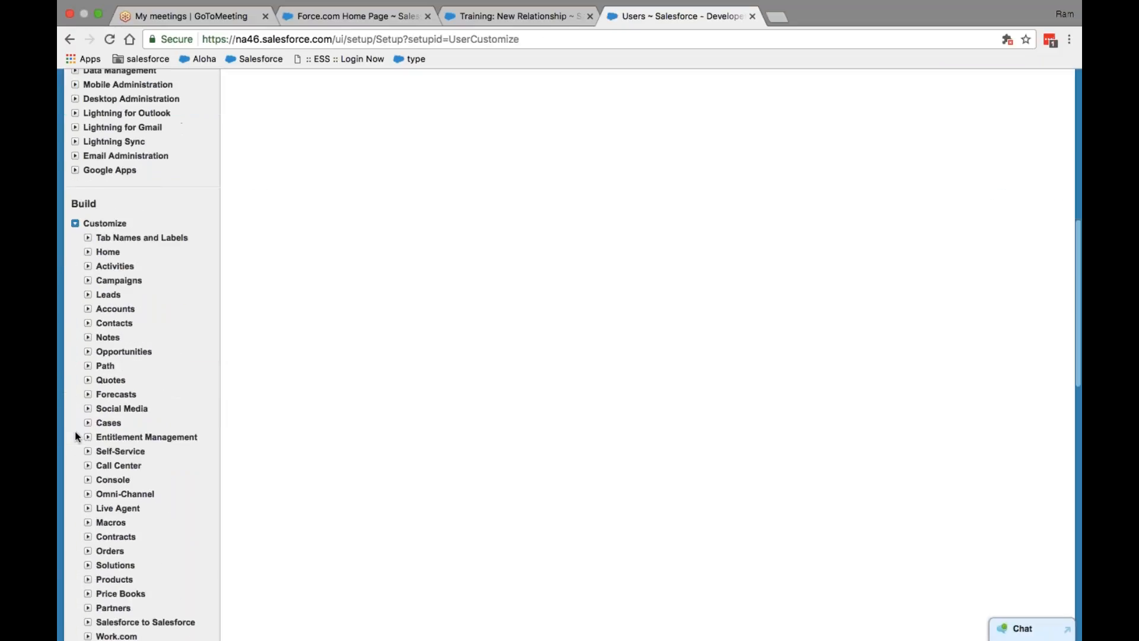
left_click(121, 245)
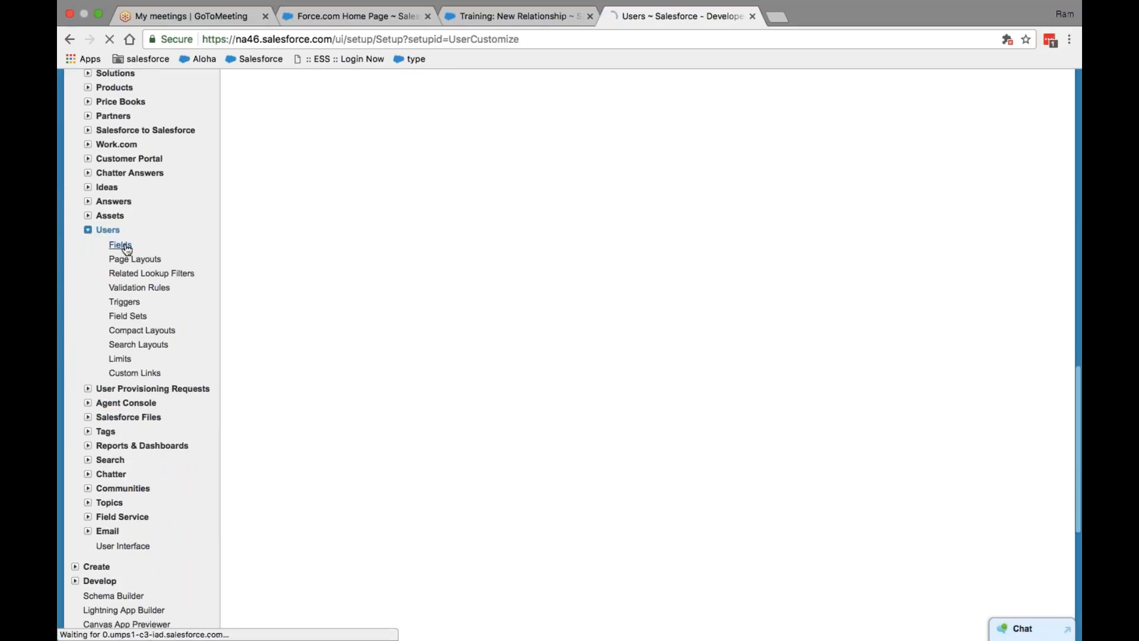
scroll(450, 361, "down", 20)
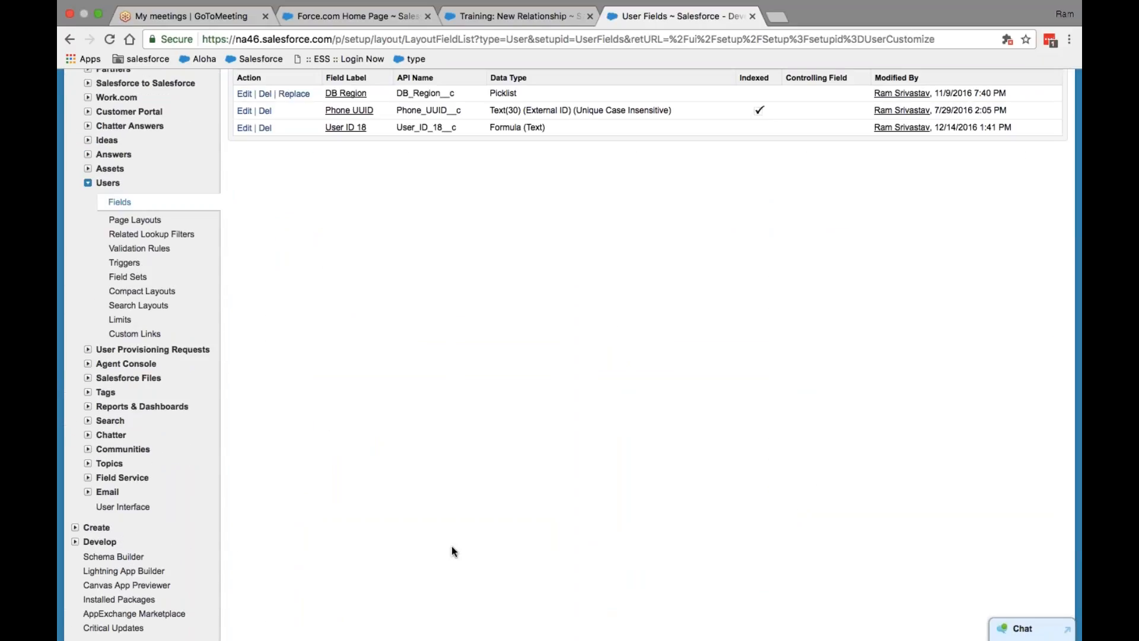
scroll(525, 396, "up", 15)
scroll(525, 396, "up", 3)
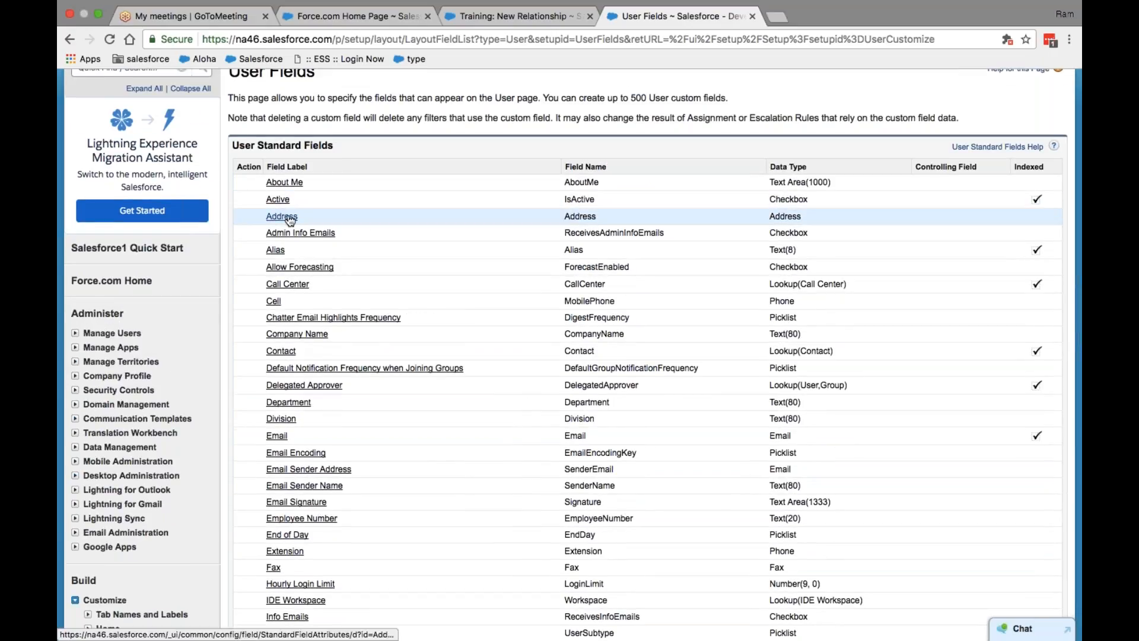
scroll(412, 178, "up", 3)
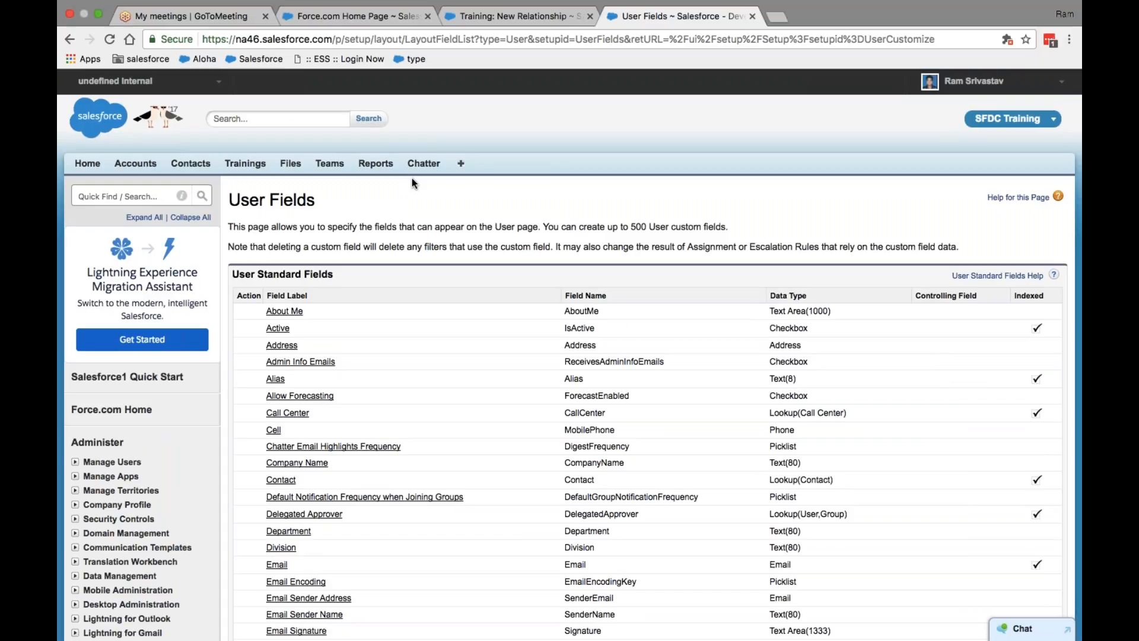
left_click(507, 16)
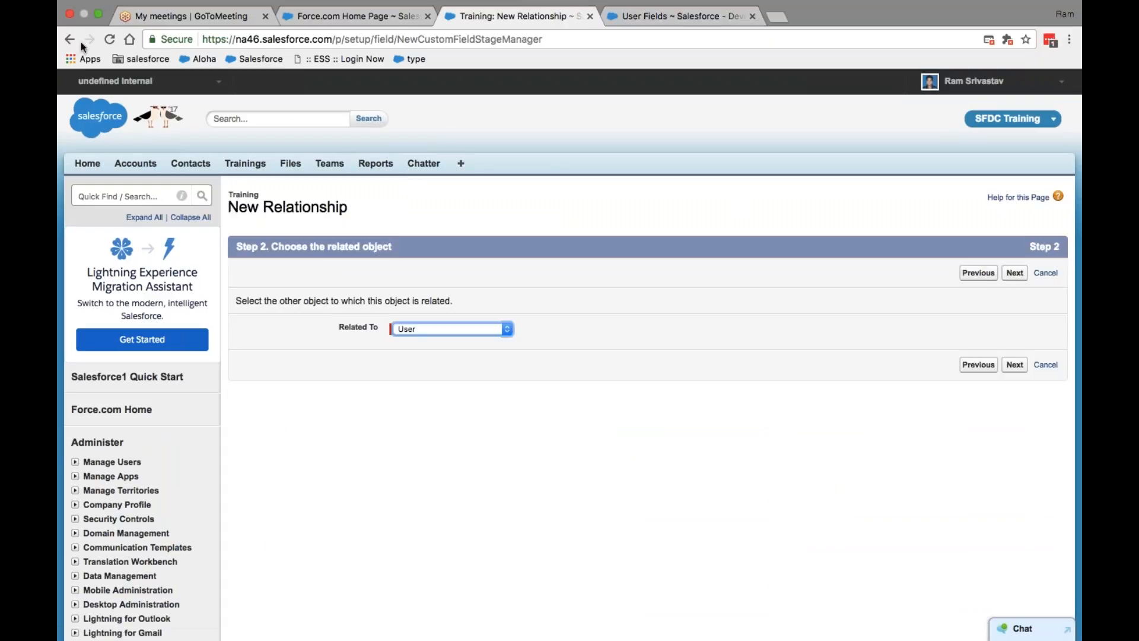
Step: From Setup, open the Training object and start a new field in Custom Fields & Relationships
left_click(973, 81)
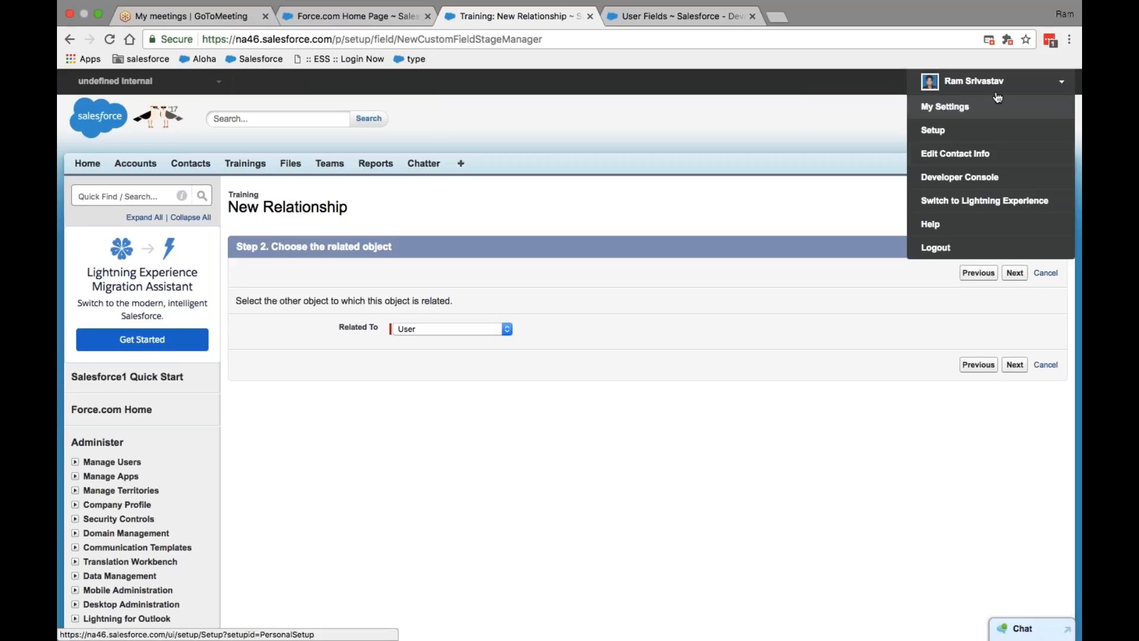
left_click(933, 130)
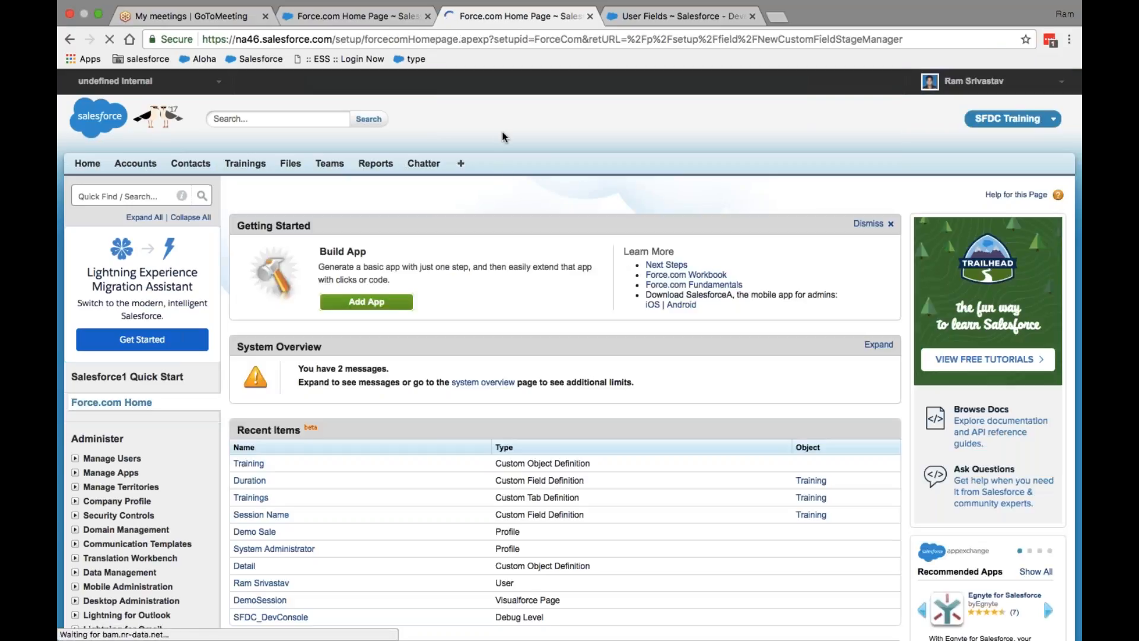
scroll(508, 182, "down", 3)
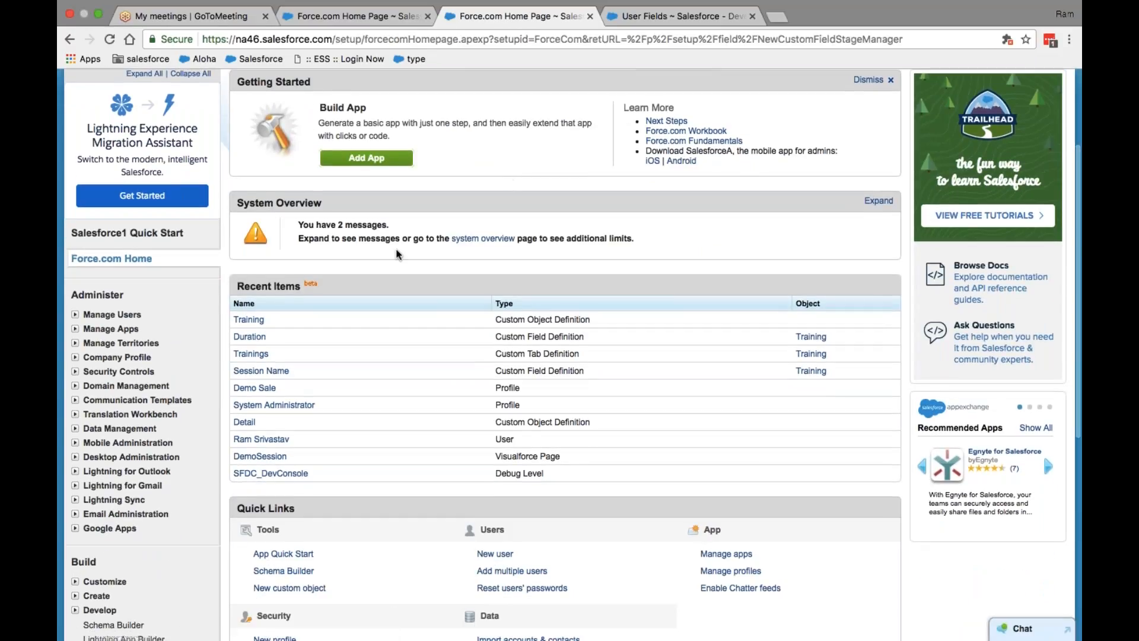
left_click(249, 320)
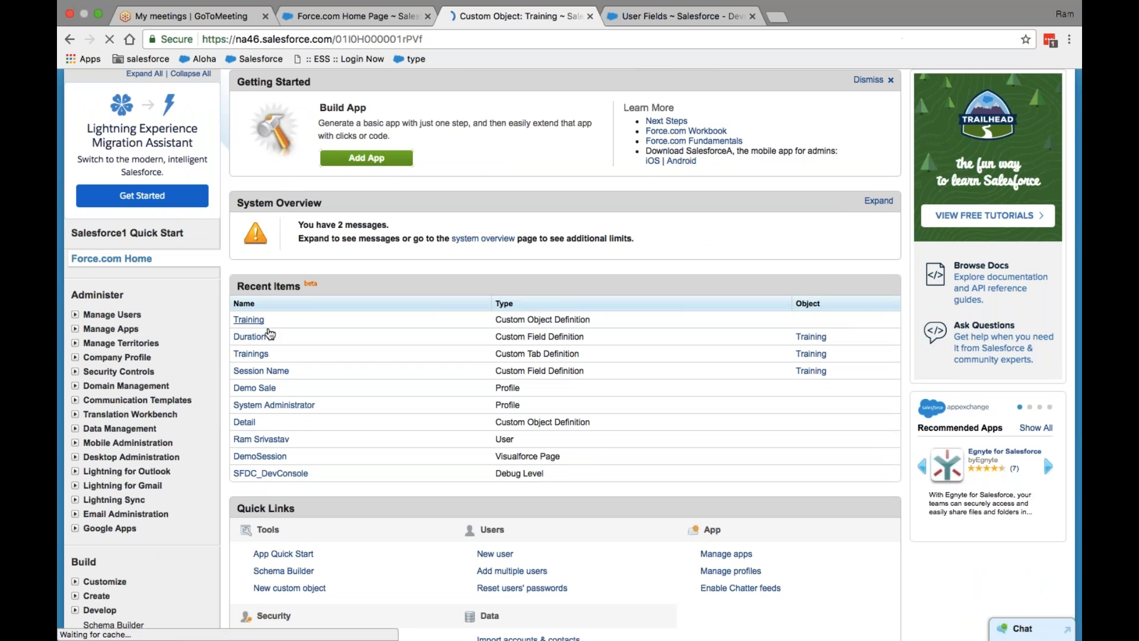
scroll(646, 356, "down", 5)
scroll(646, 356, "down", 1)
scroll(646, 356, "up", 2)
scroll(646, 368, "down", 1)
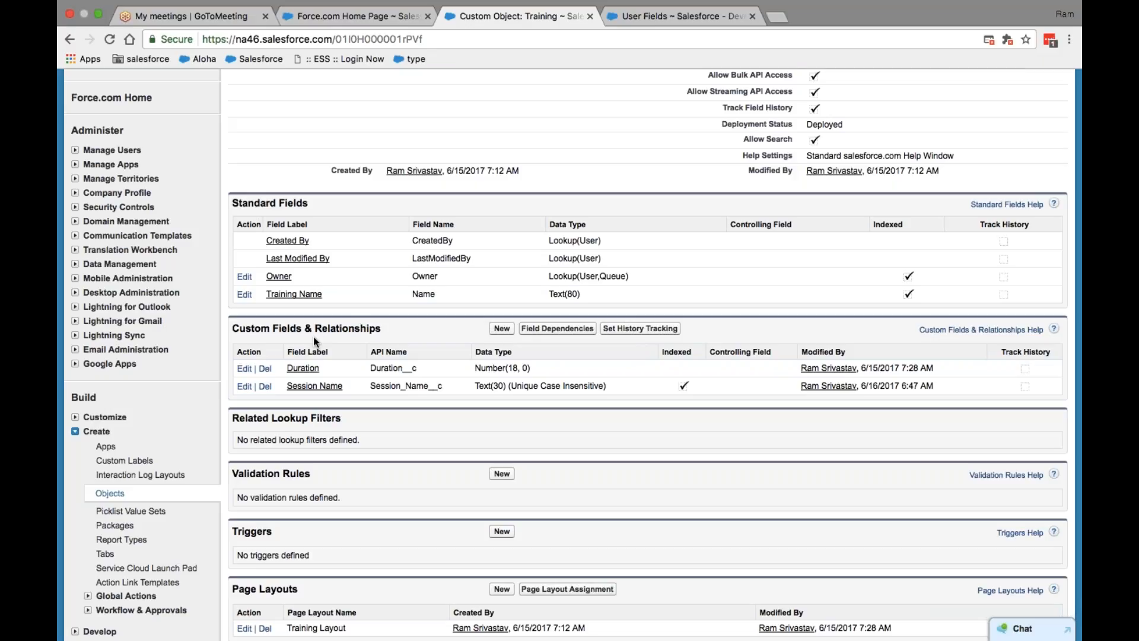
left_click(502, 328)
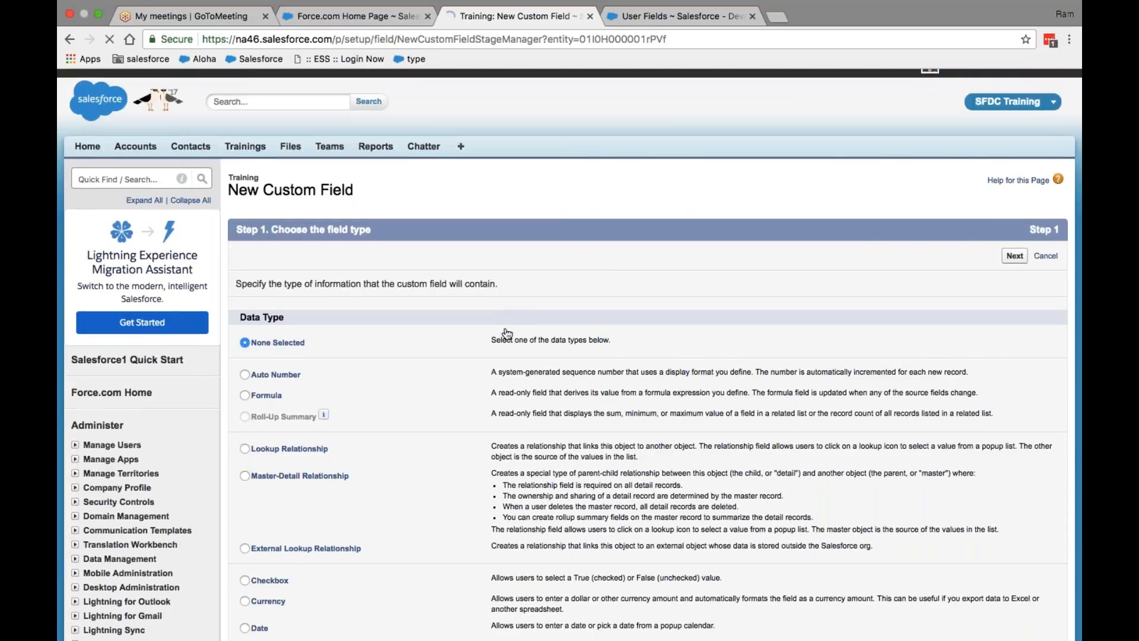
Step: Choose Lookup Relationship as the new Training field's data type and continue
scroll(507, 334, "down", 5)
scroll(363, 238, "down", 5)
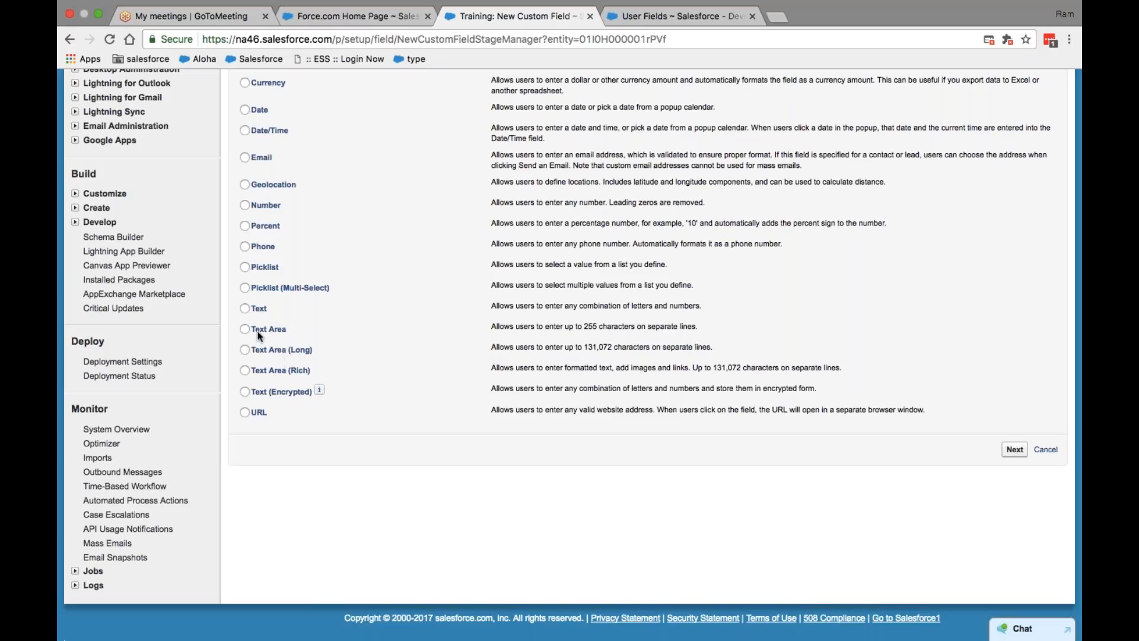
scroll(381, 283, "up", 10)
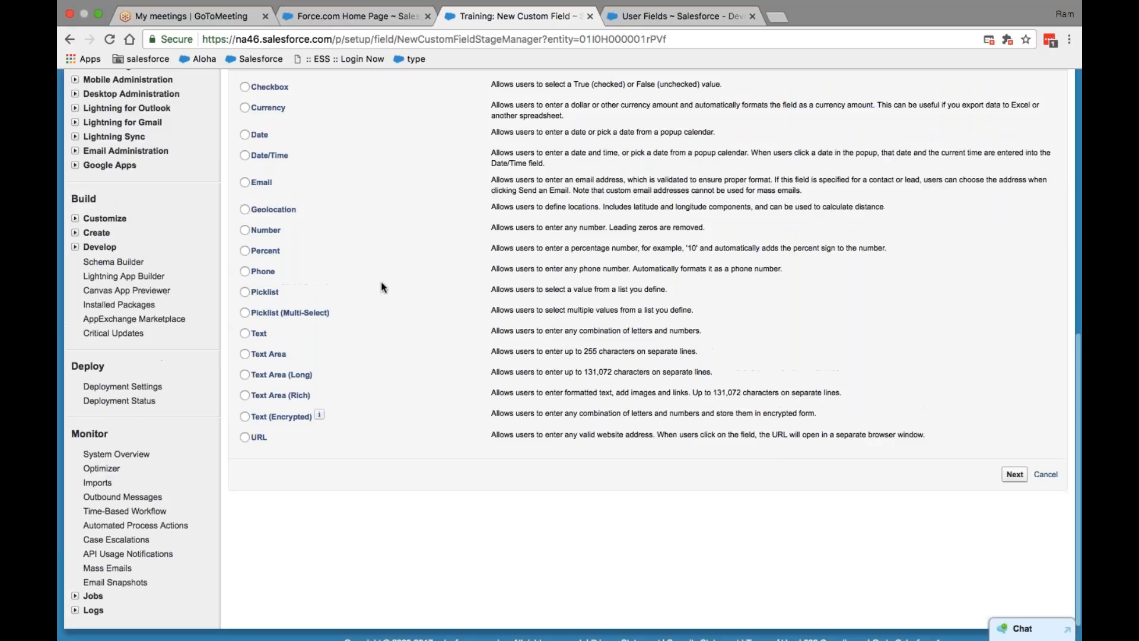
scroll(419, 230, "down", 3)
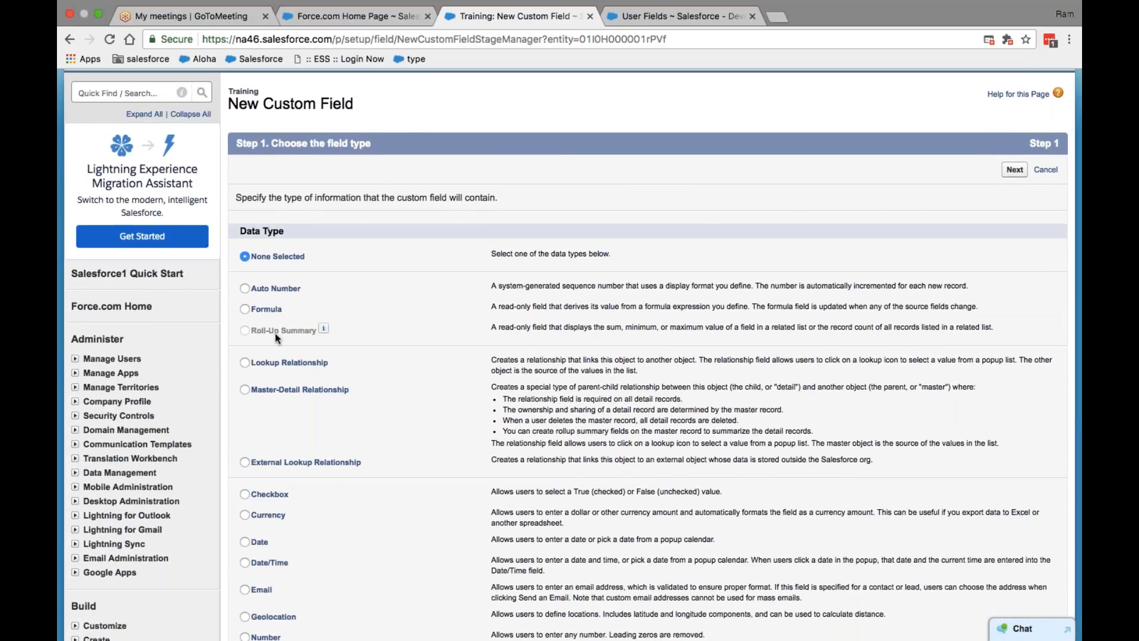
left_click(245, 363)
left_click(1015, 170)
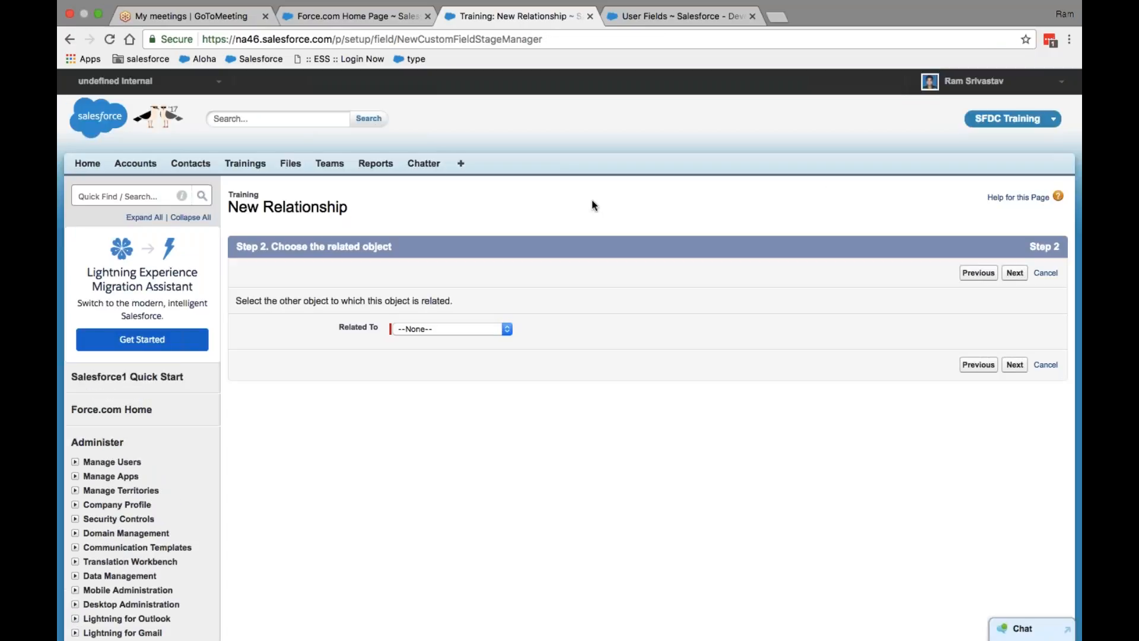
Step: Set the related object to User and advance to Step 3
left_click(509, 328)
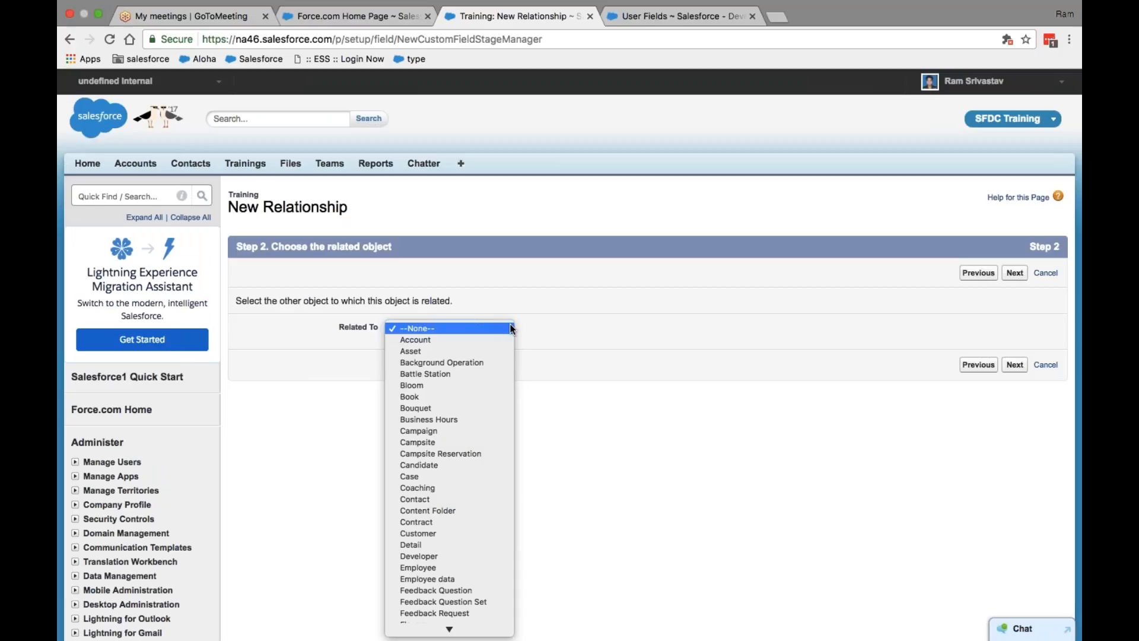
scroll(483, 499, "down", 5)
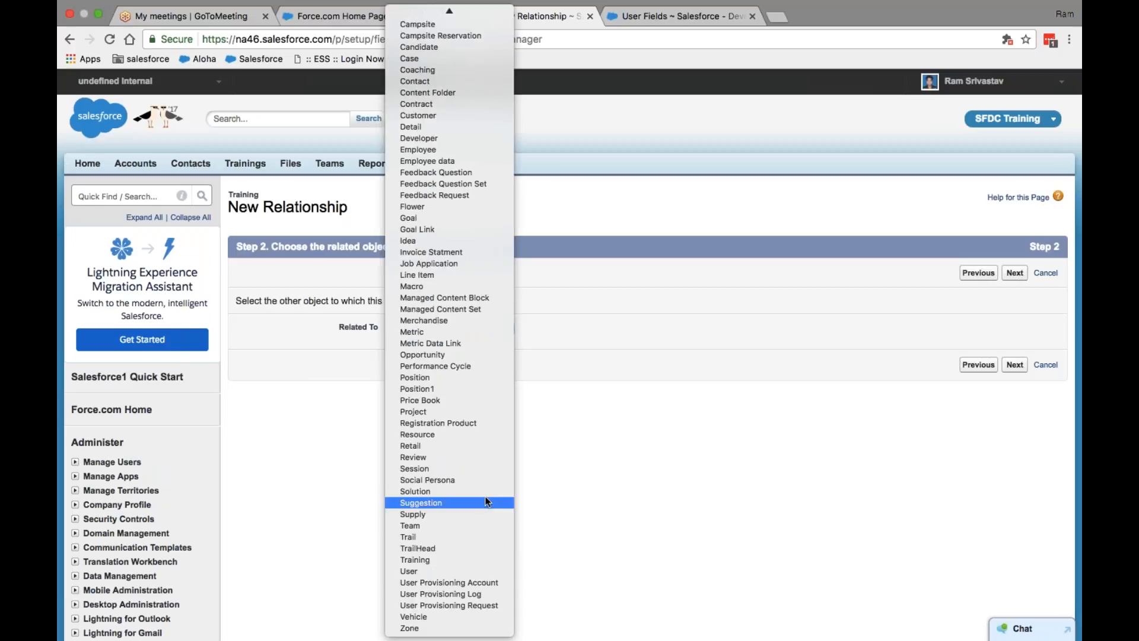
left_click(444, 570)
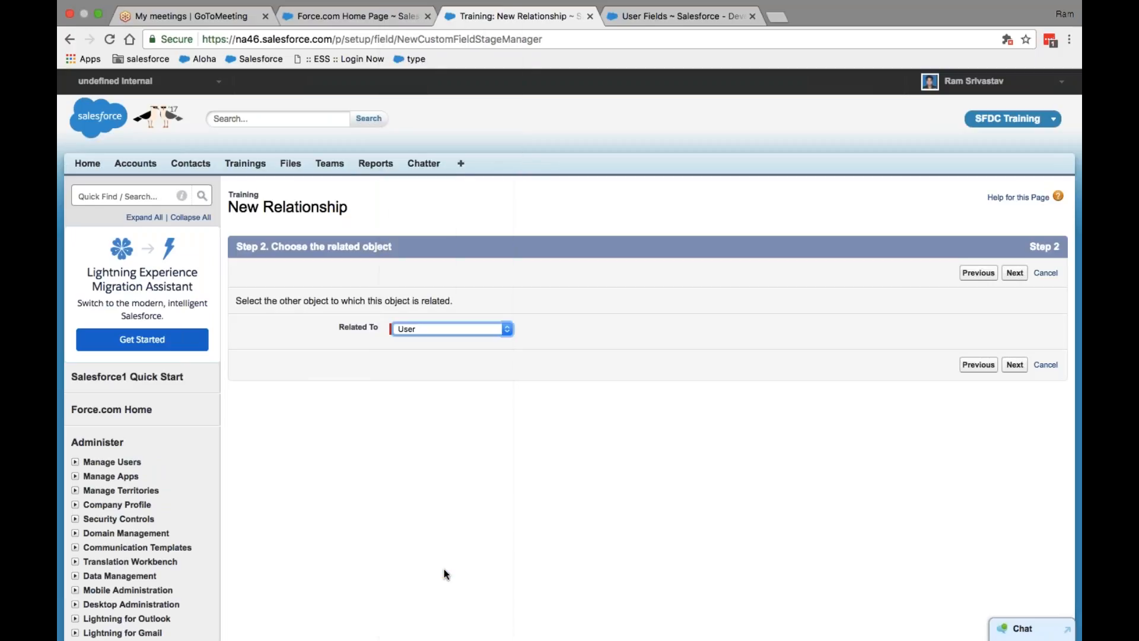
left_click(1015, 274)
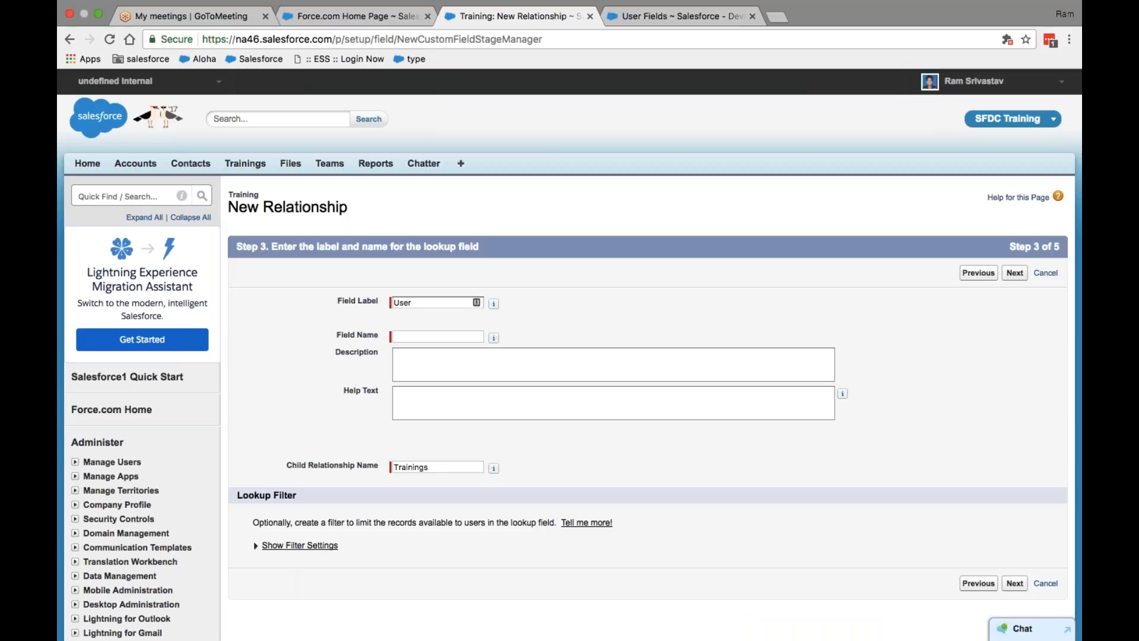
Step: Enter 'User Detail' as the Field Label so Field Name fills as User_Detail
left_click(422, 304)
type("Detail")
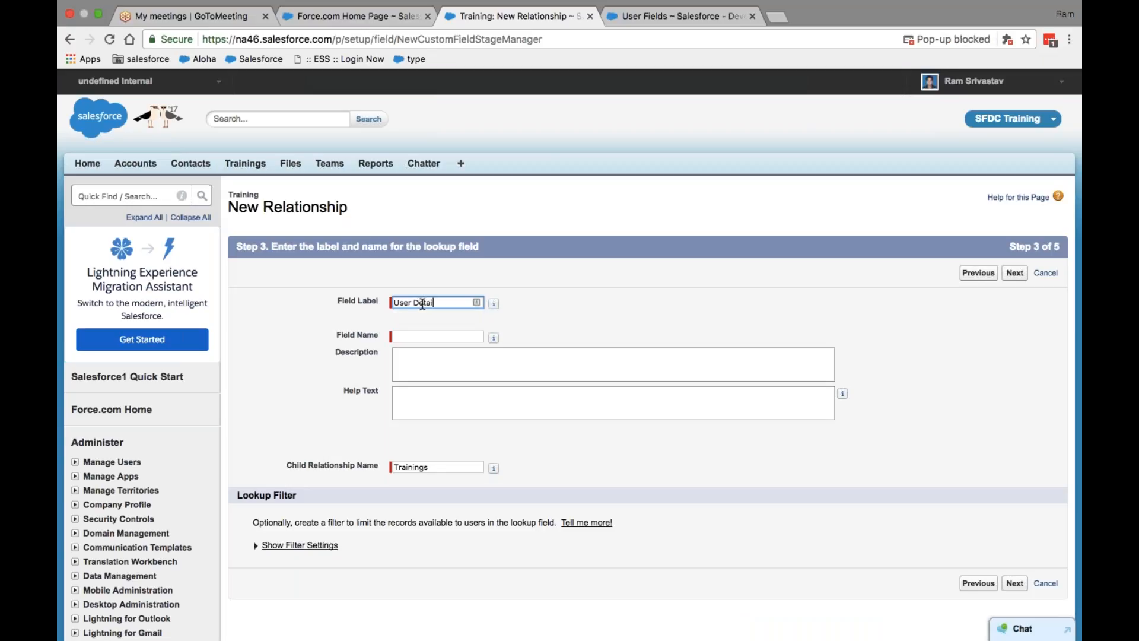
key("Tab")
Step: Write 'User_Detail__c' and 'Name' on separate lines in Description, then view the User Fields tab
left_click(422, 360)
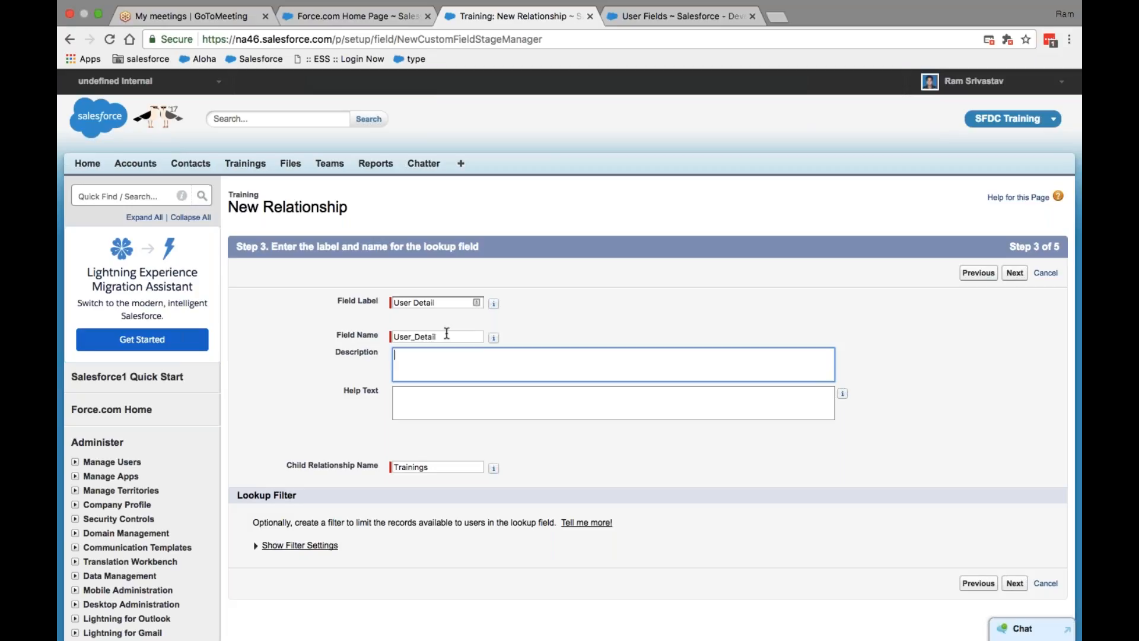
type("U")
type("r_Detail__c")
key("shift+Left")
key("shift+Left")
key("shift+Left")
key("Right")
key("Return")
type("Name")
left_click(663, 16)
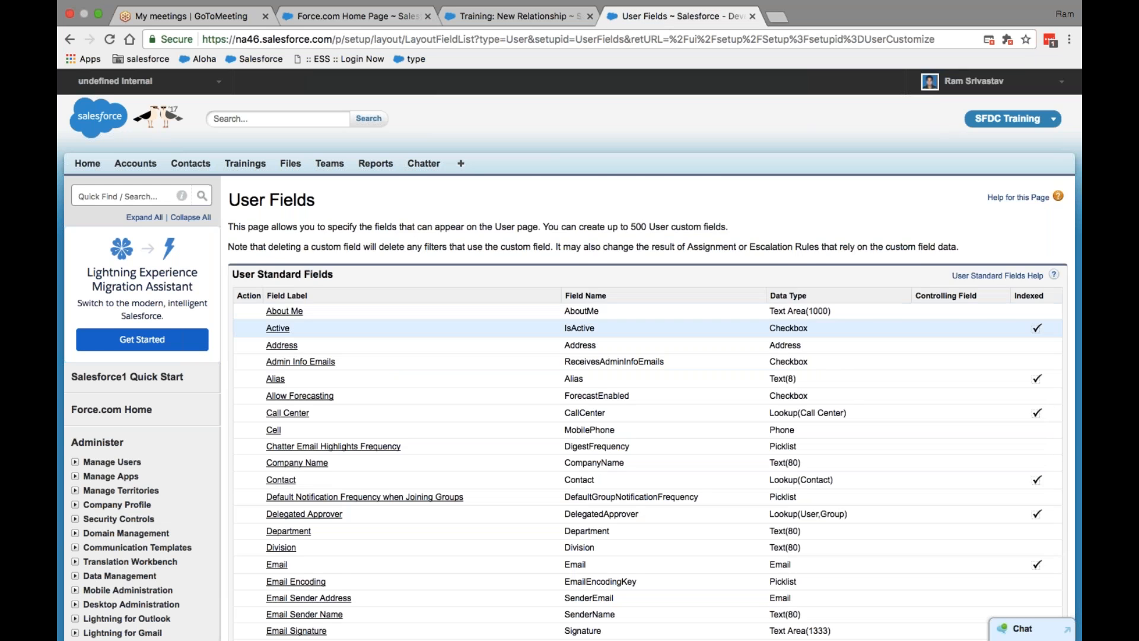
Step: Scroll through the User Fields page to review the User Custom Fields
scroll(415, 245, "down", 15)
scroll(617, 86, "up", 12)
scroll(617, 87, "up", 4)
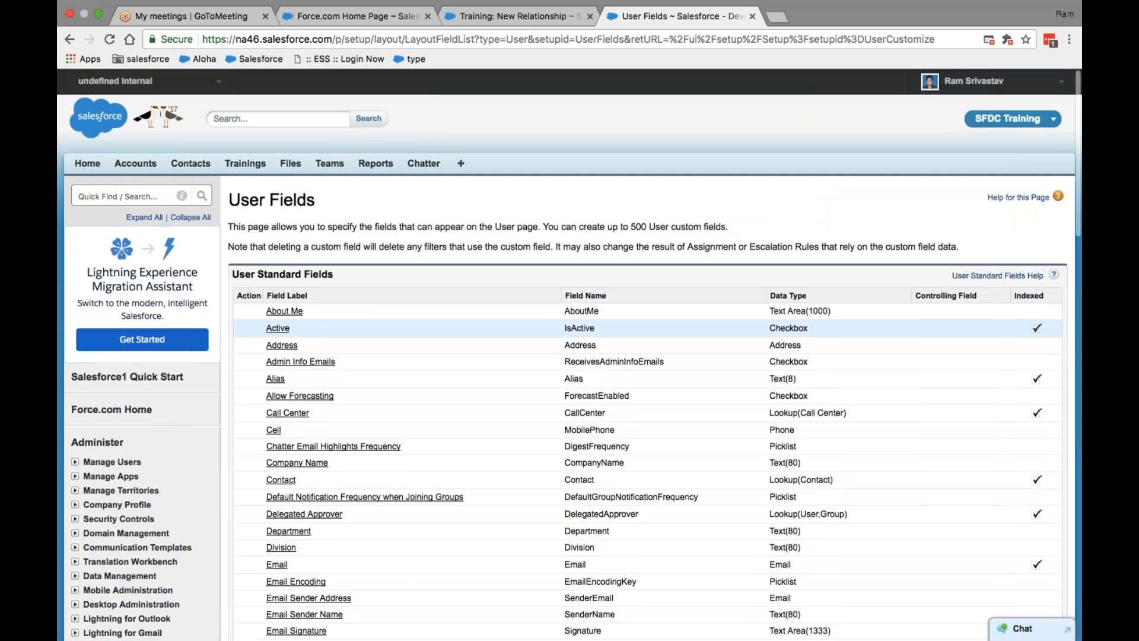
scroll(622, 296, "down", 10)
scroll(158, 278, "down", 3)
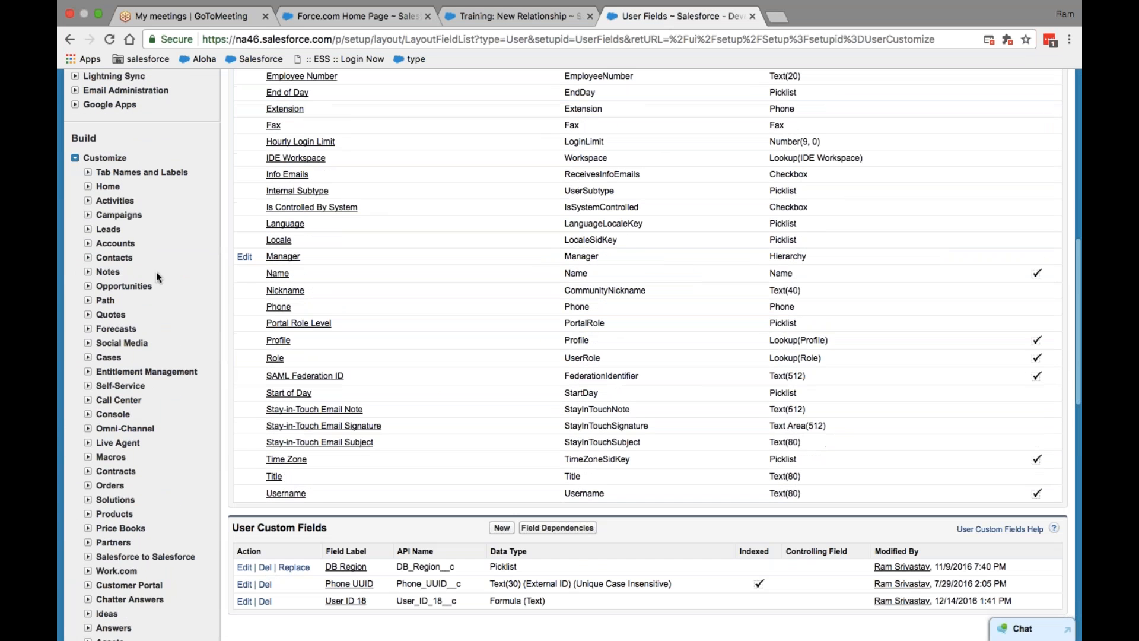
Step: Open Customize > Accounts > Fields and scroll through the Account Fields list
left_click(87, 244)
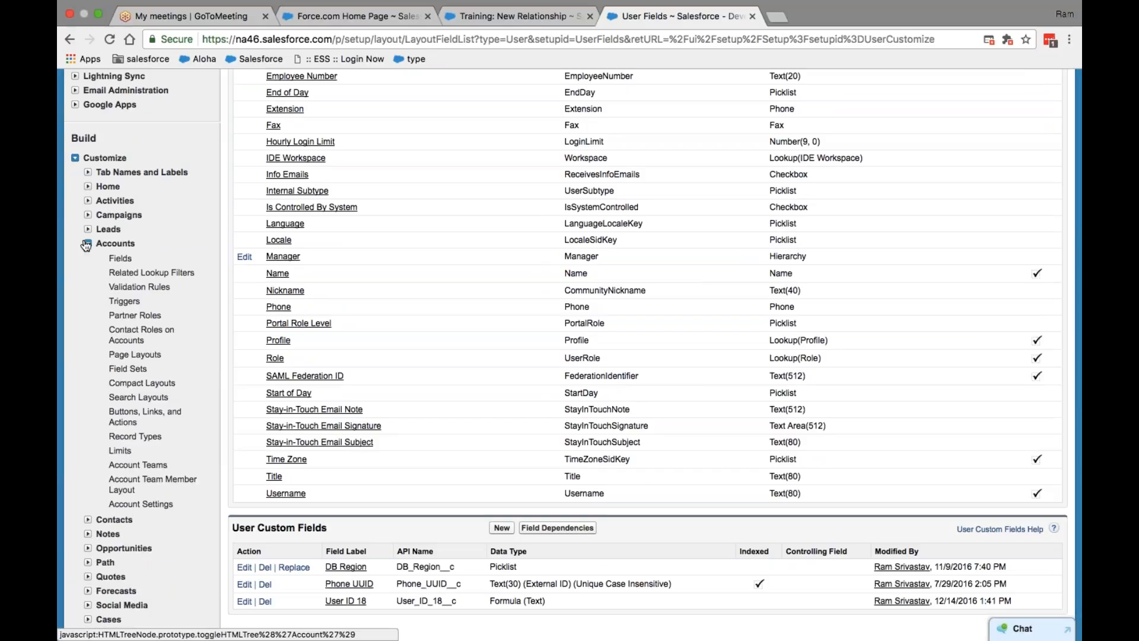
left_click(115, 259)
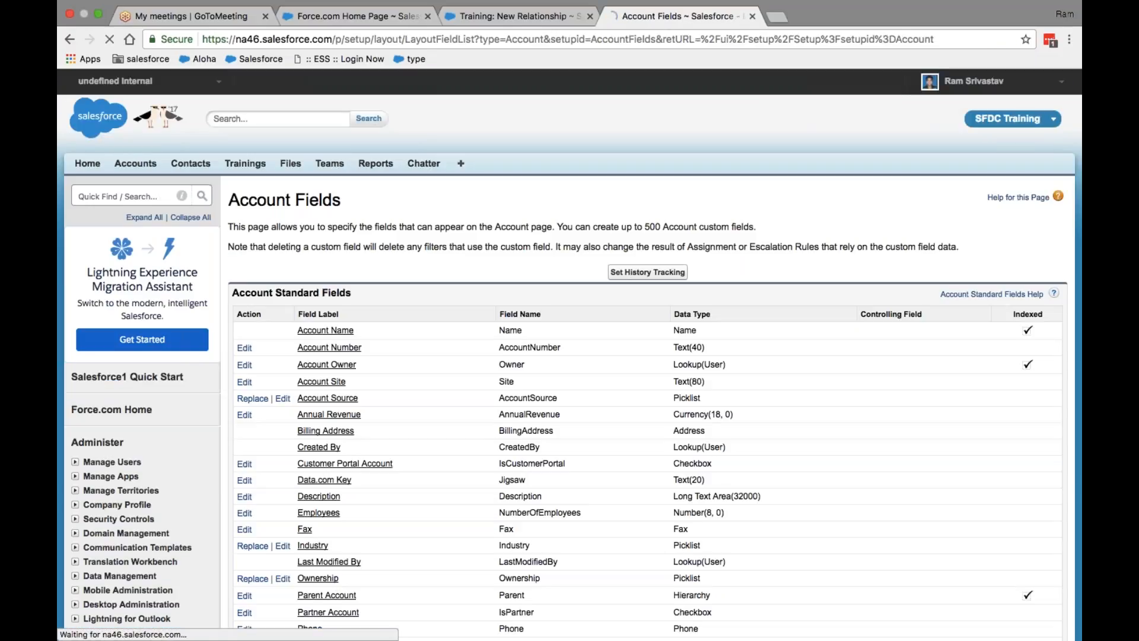
scroll(511, 304, "down", 3)
scroll(511, 304, "down", 1)
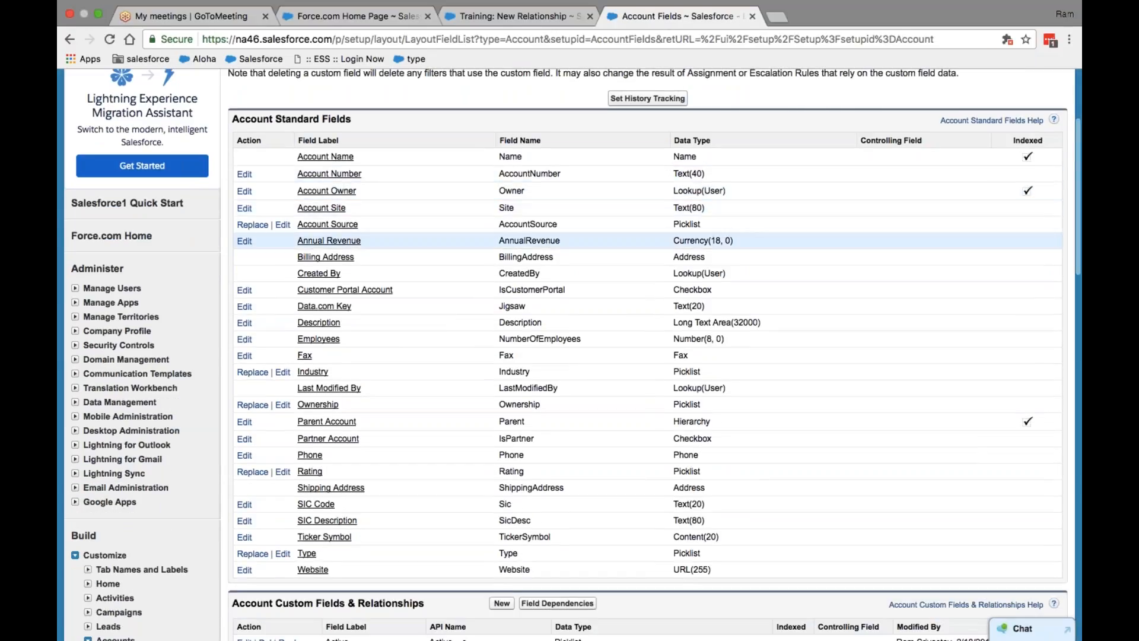
scroll(512, 240, "down", 3)
scroll(559, 259, "up", 4)
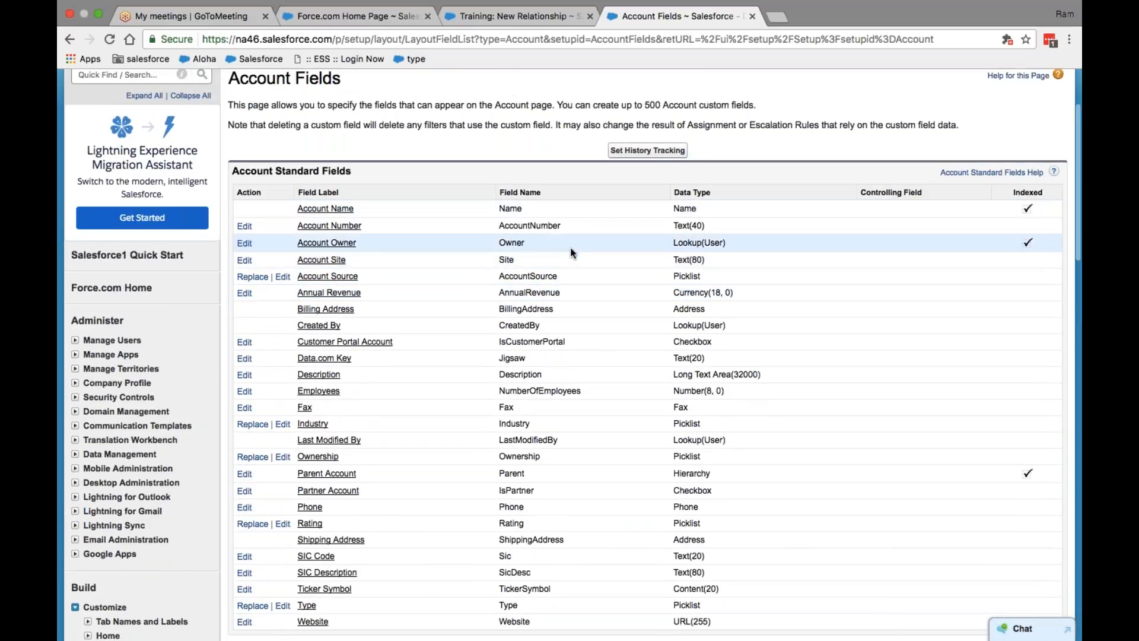
left_click(491, 16)
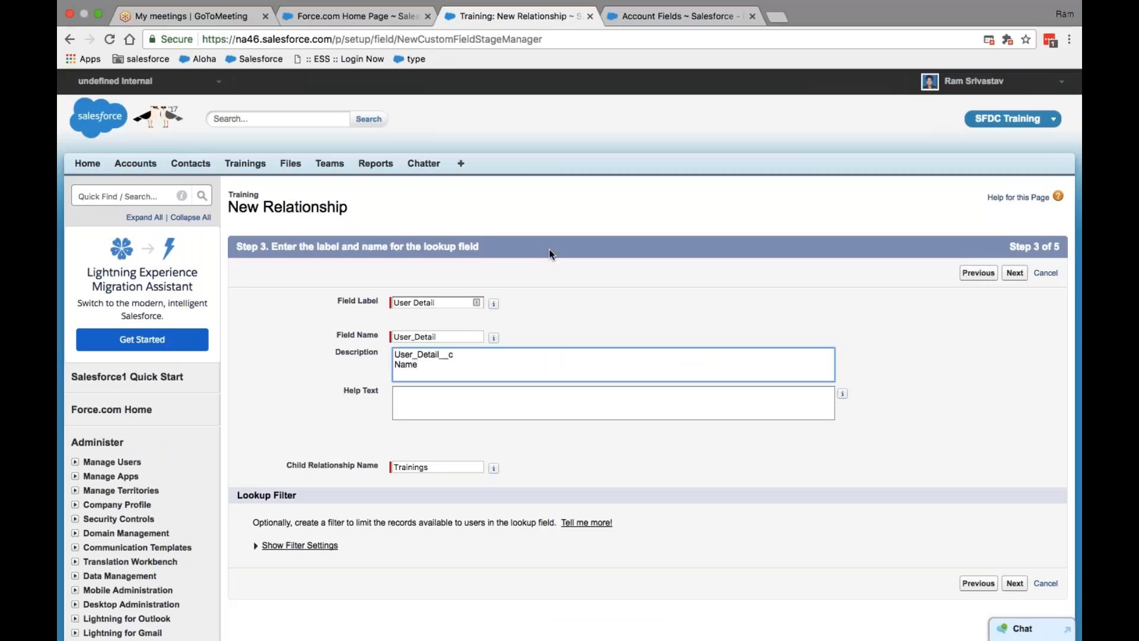
Step: Replace the User Detail description with 'Custom field used in Training object as part of SFDC batch2 session' and continue
key("super+a")
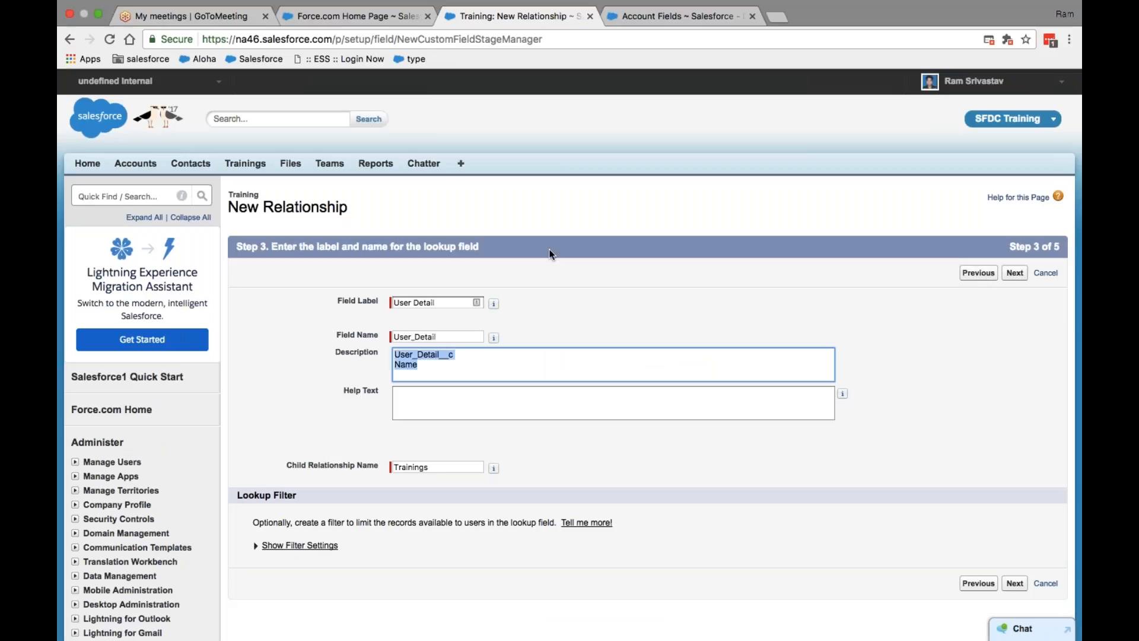
type("Custom")
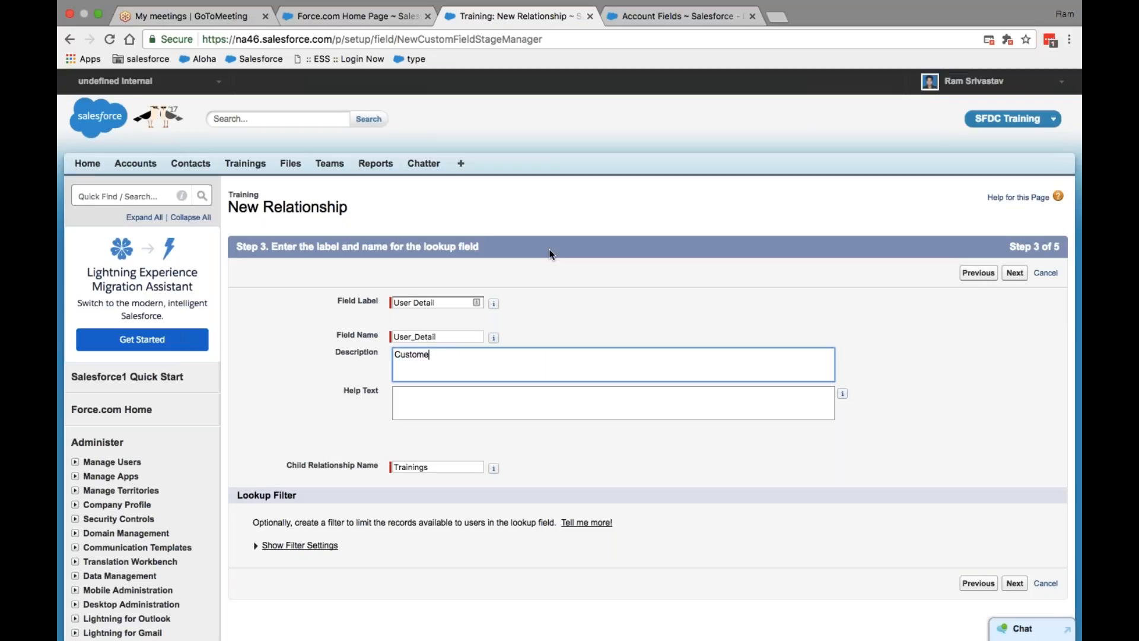
type(" field used in Training boj")
key("BackSpace")
type("object as part of SFDC bat")
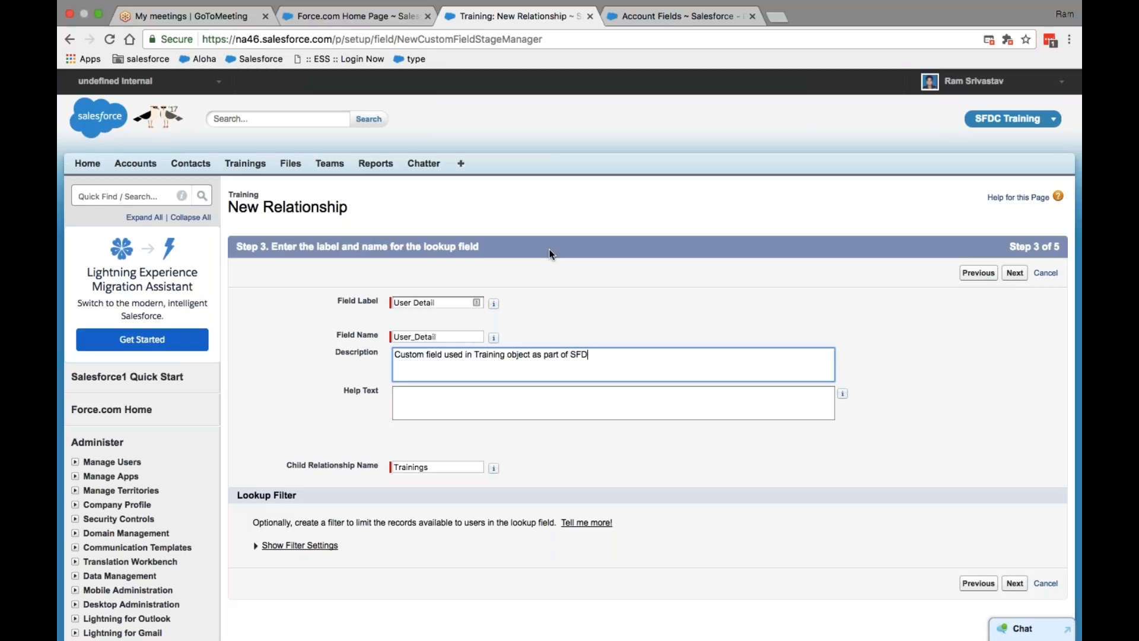
type("ch2 session")
left_click(1017, 274)
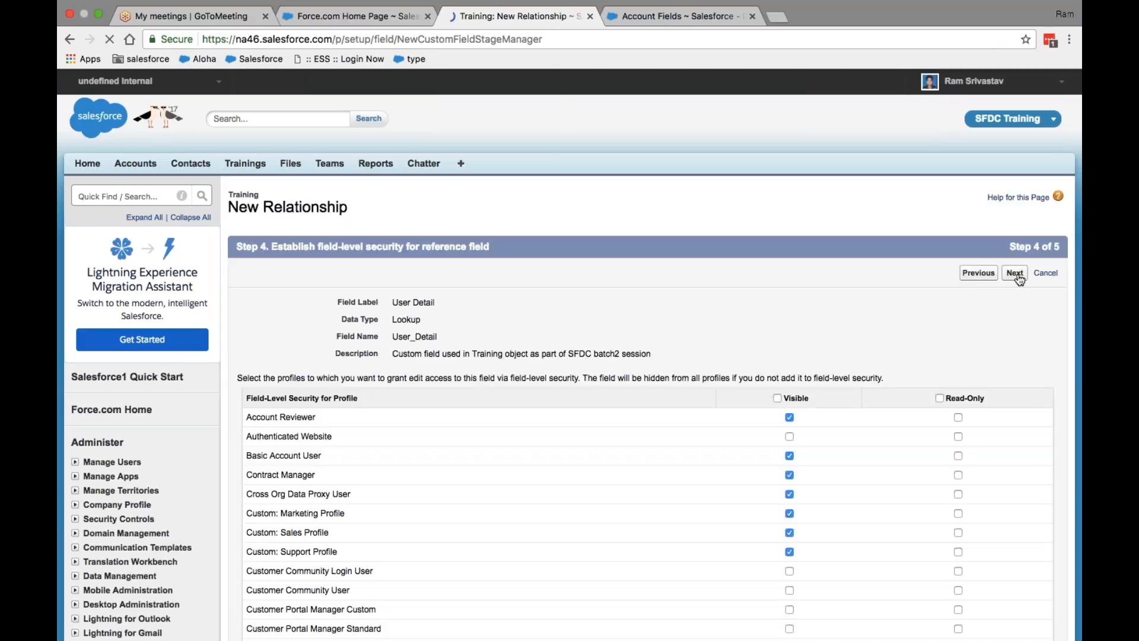
Step: Clear visibility for all profiles, leave only System Administrator visible, and continue to Step 5
scroll(712, 475, "down", 4)
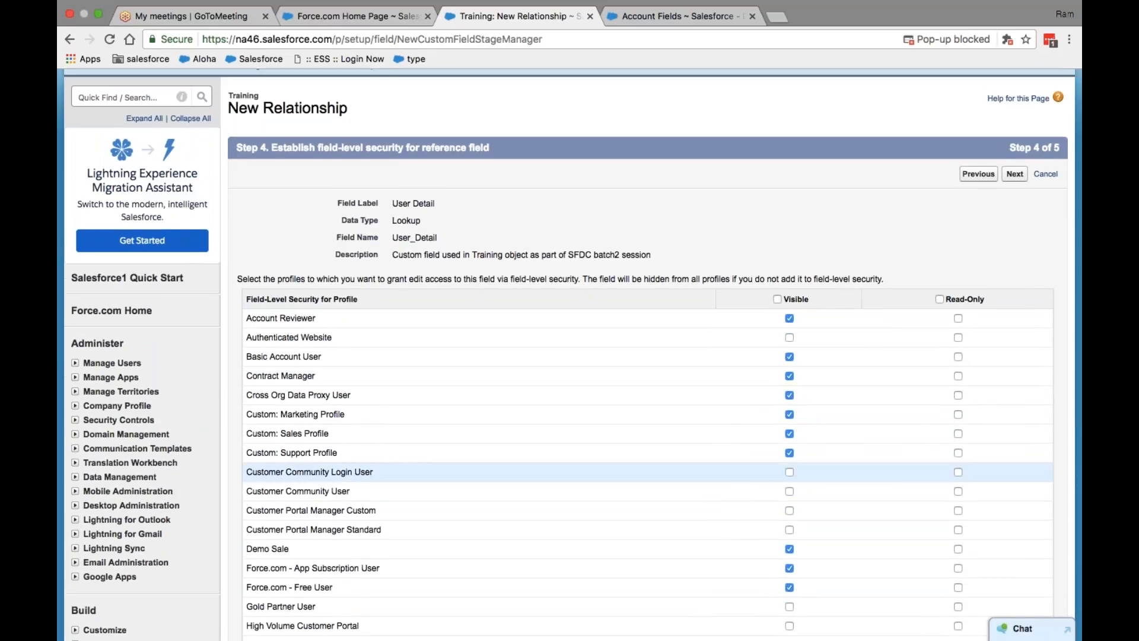
scroll(647, 473, "down", 6)
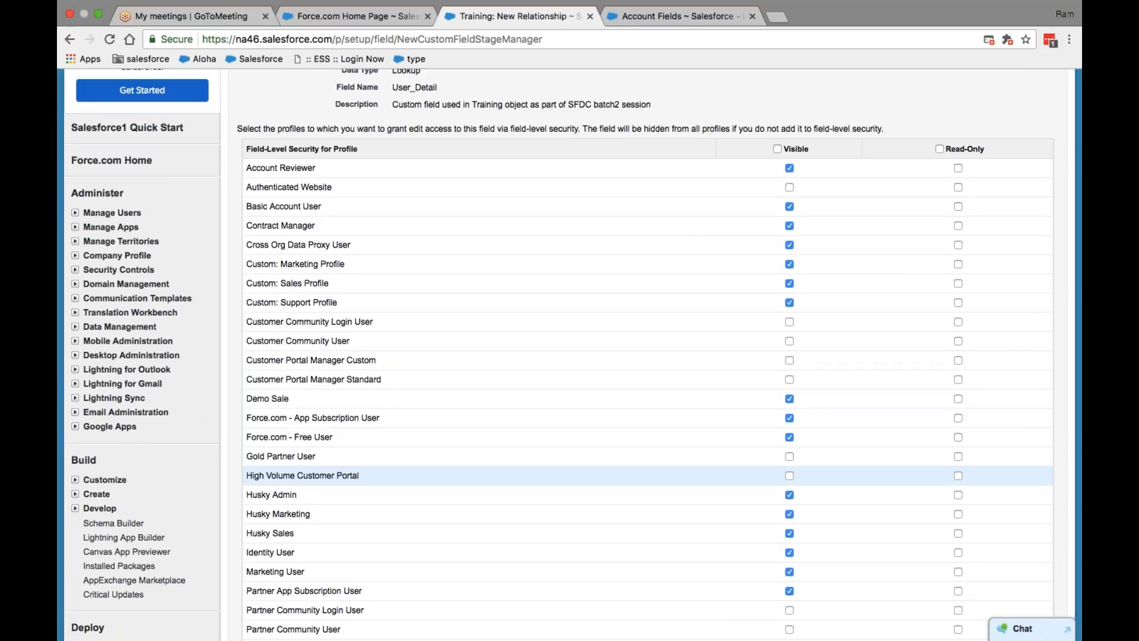
scroll(647, 475, "down", 5)
scroll(647, 475, "up", 12)
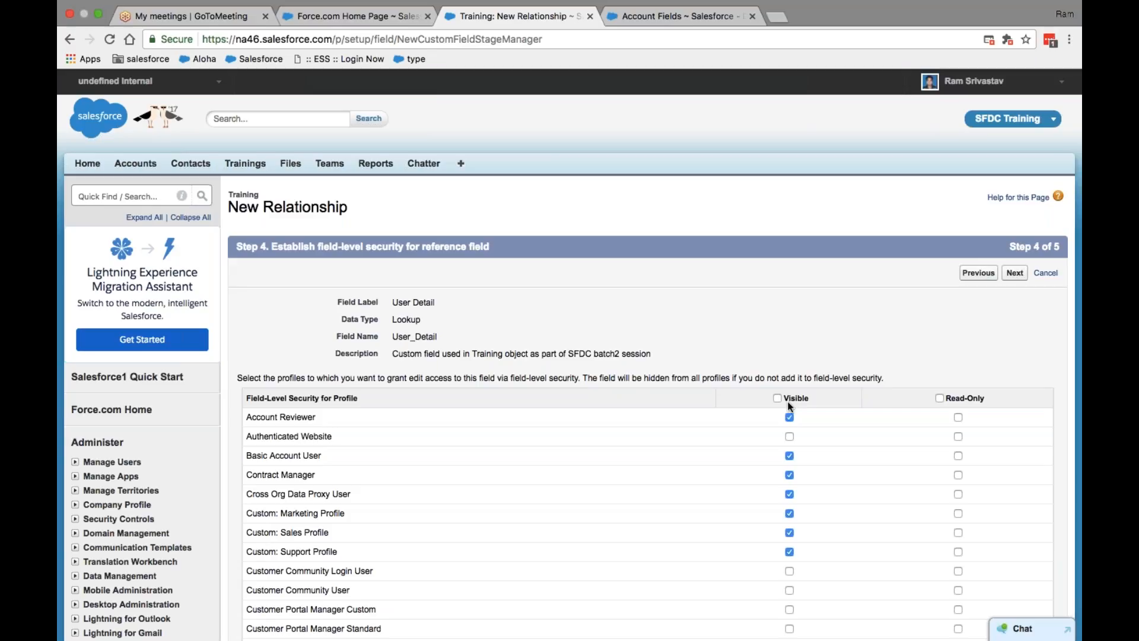
scroll(789, 405, "down", 5)
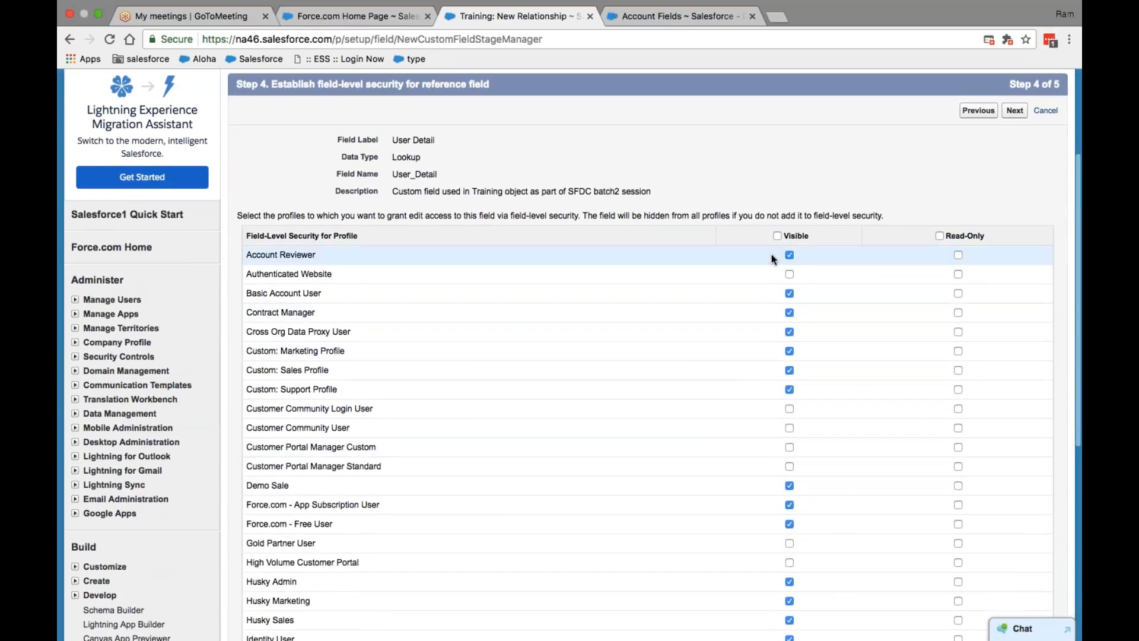
left_click(777, 235)
left_click(777, 235)
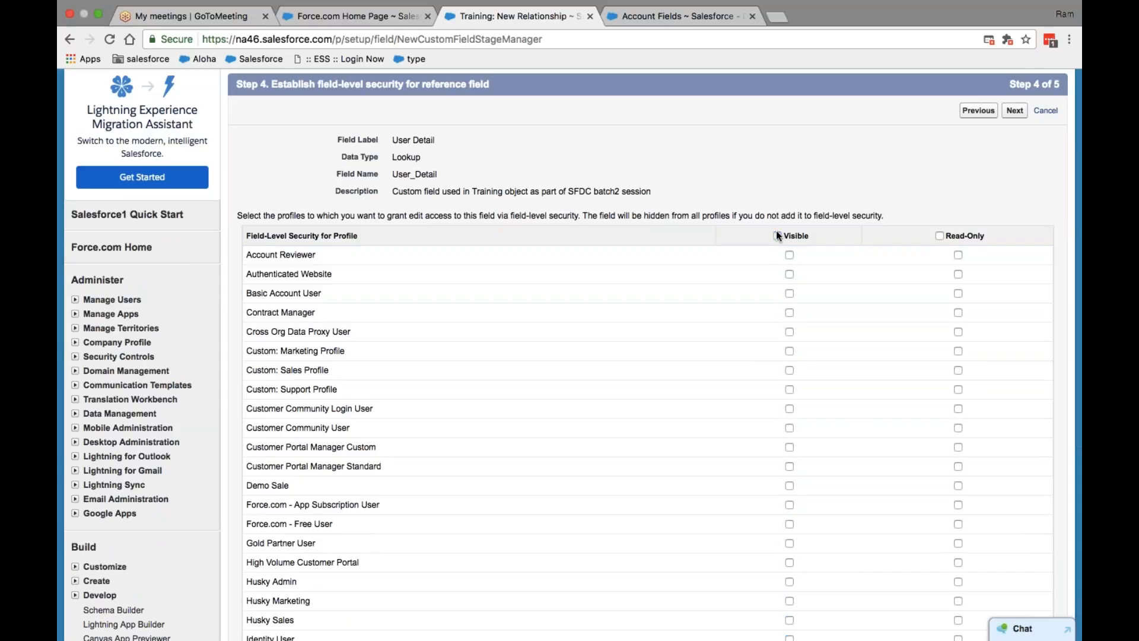
scroll(768, 332, "down", 5)
scroll(769, 329, "down", 8)
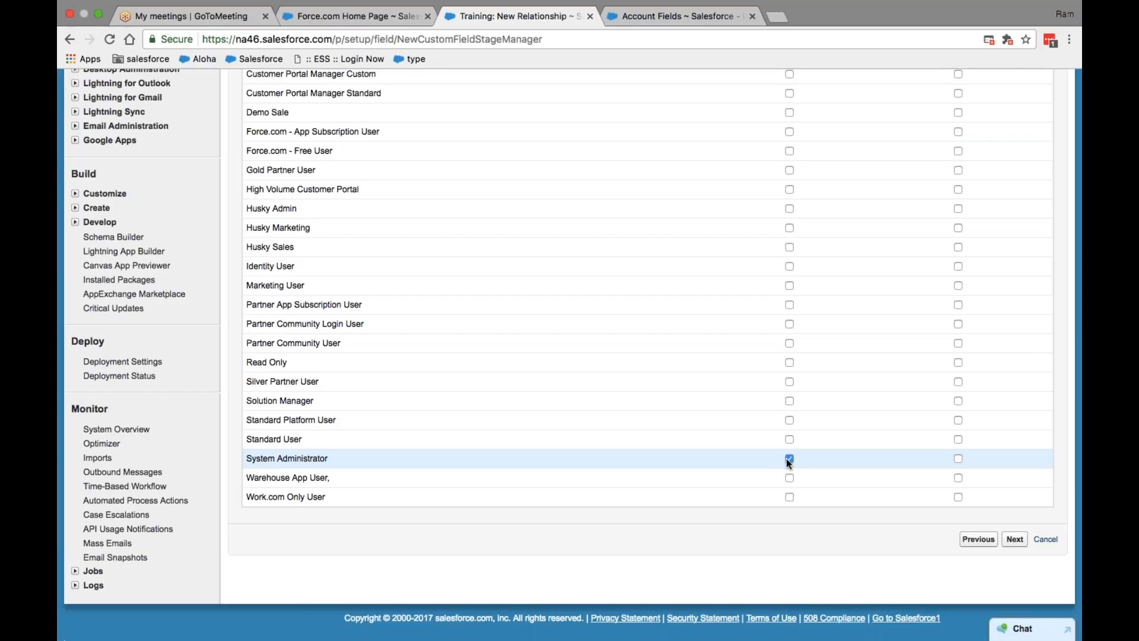
scroll(757, 293, "up", 10)
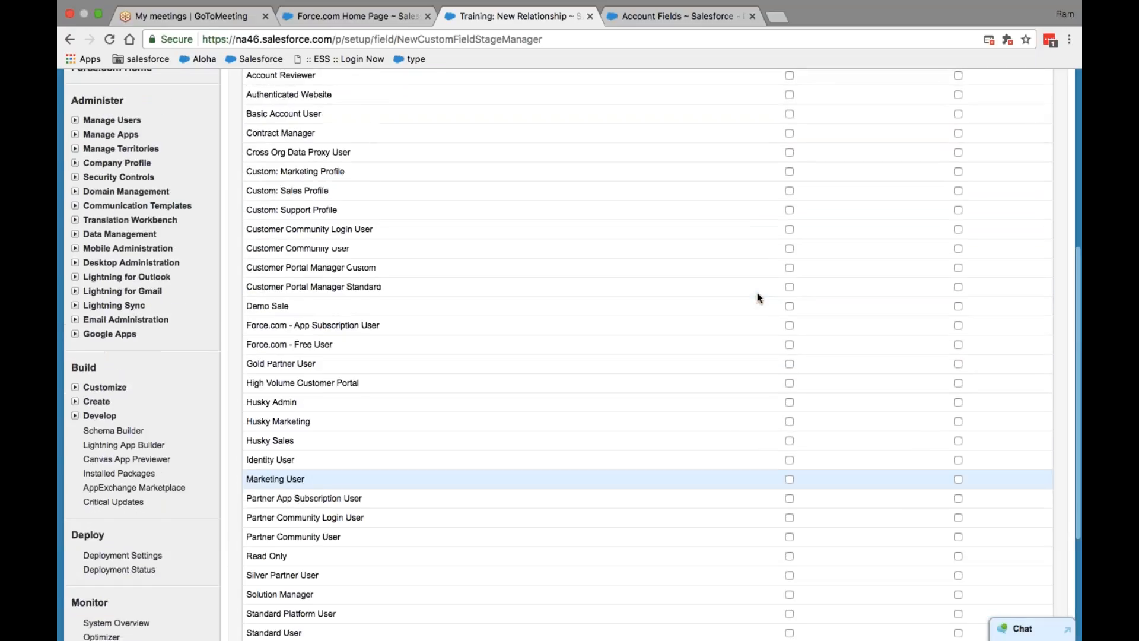
scroll(633, 238, "up", 3)
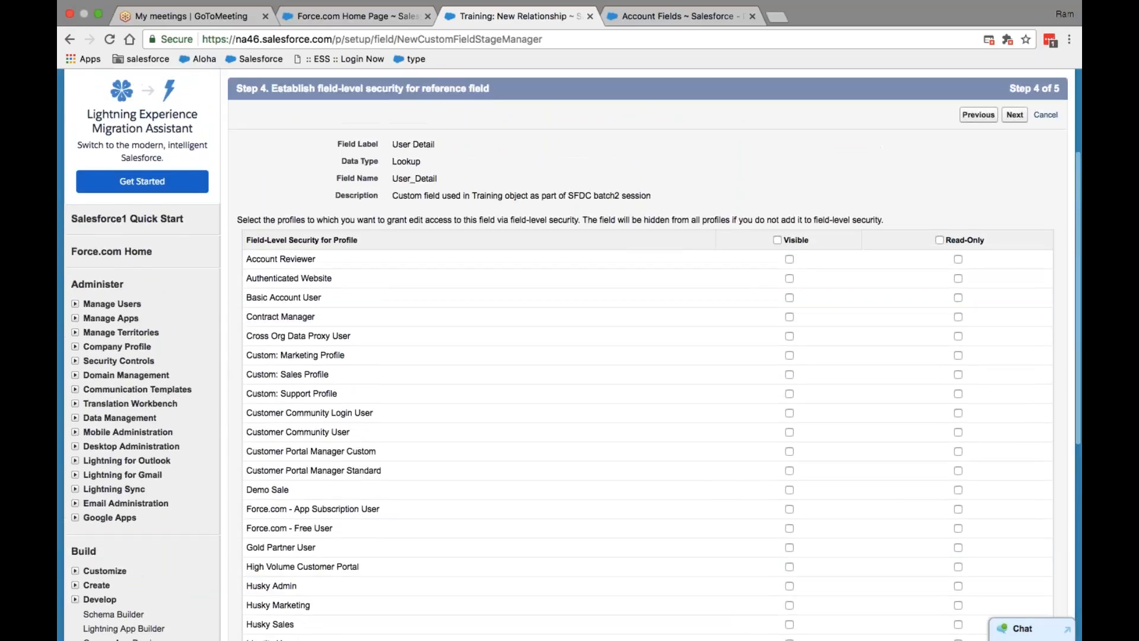
scroll(581, 309, "down", 13)
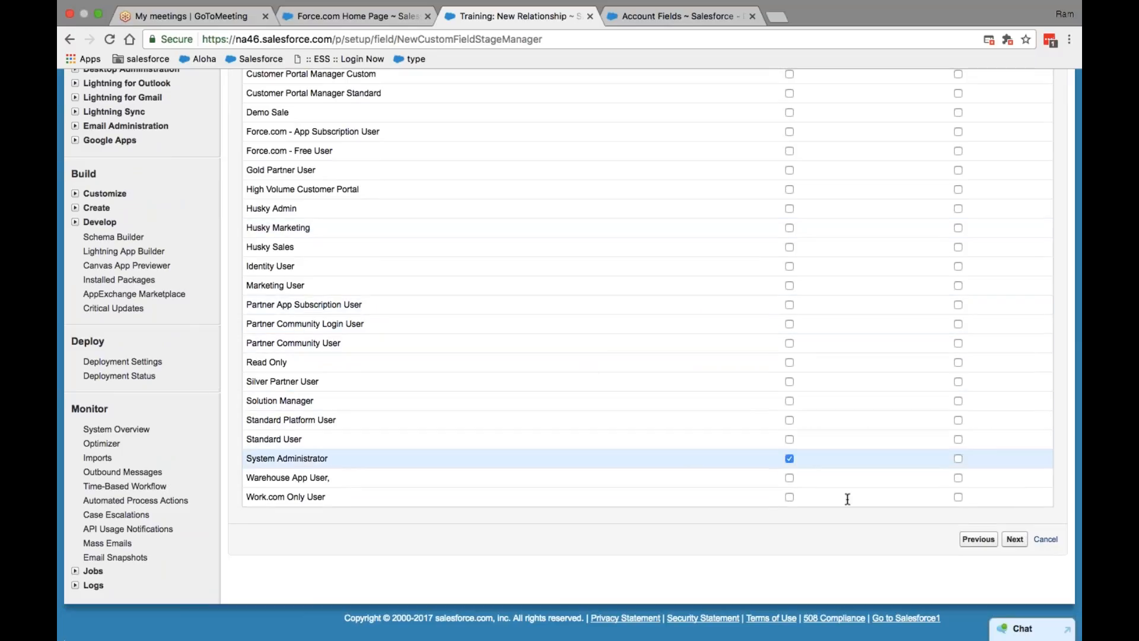
left_click(1014, 538)
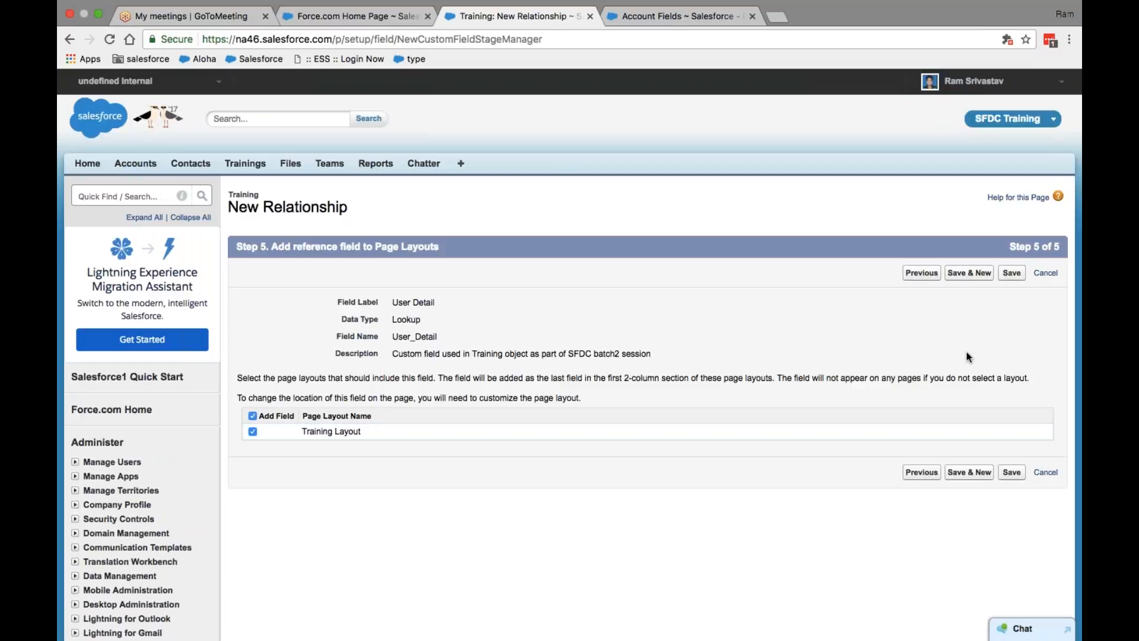
Step: Save User Detail onto Training Layout, check it's listed as User_Detail__c (Lookup(User)), then view Account Fields
left_click(1012, 273)
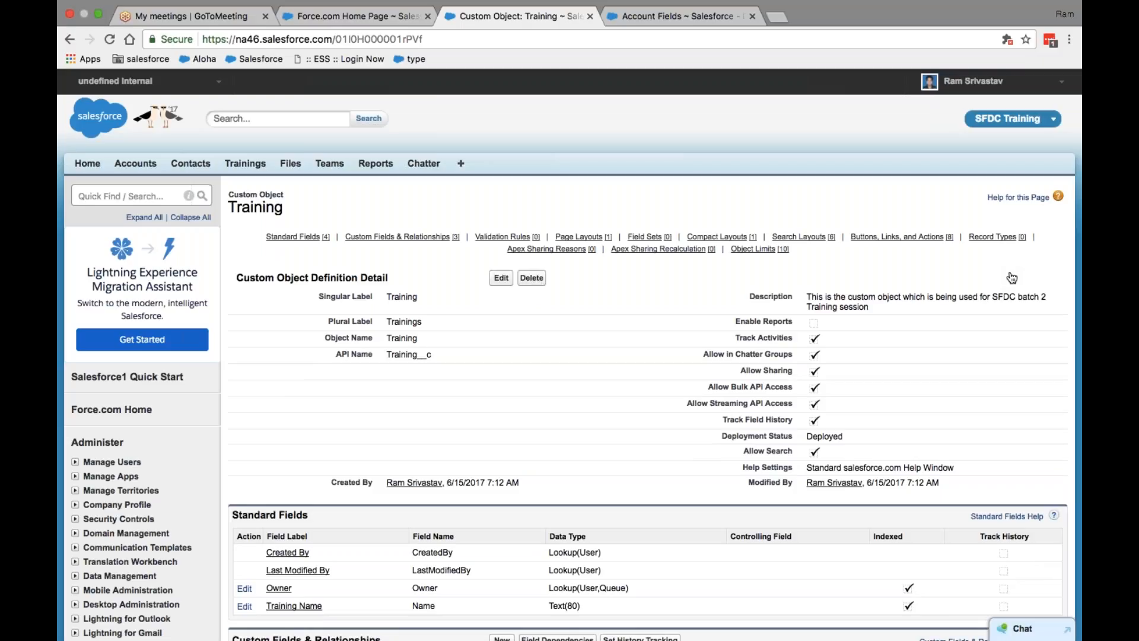
mouse_move(917, 5)
scroll(593, 318, "down", 6)
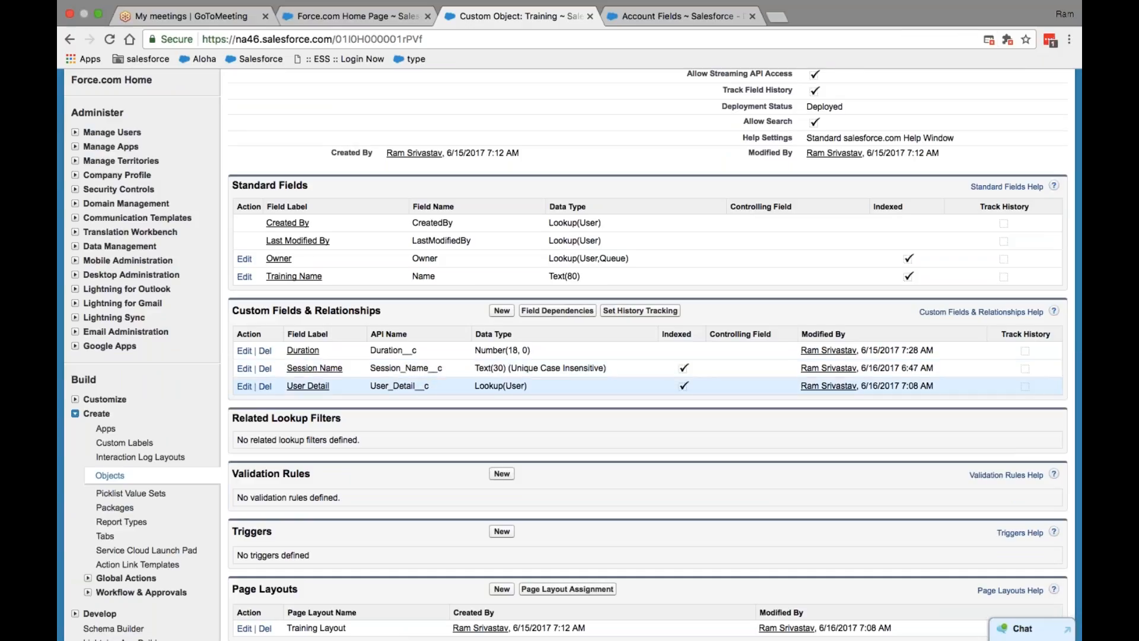
scroll(569, 356, "up", 10)
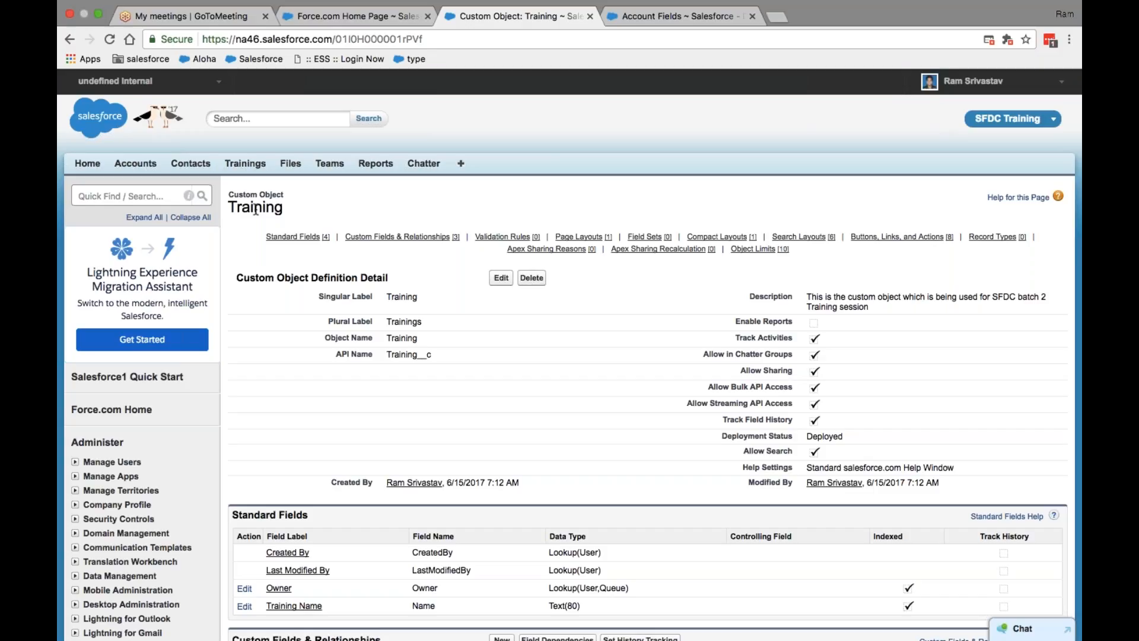
scroll(255, 210, "down", 6)
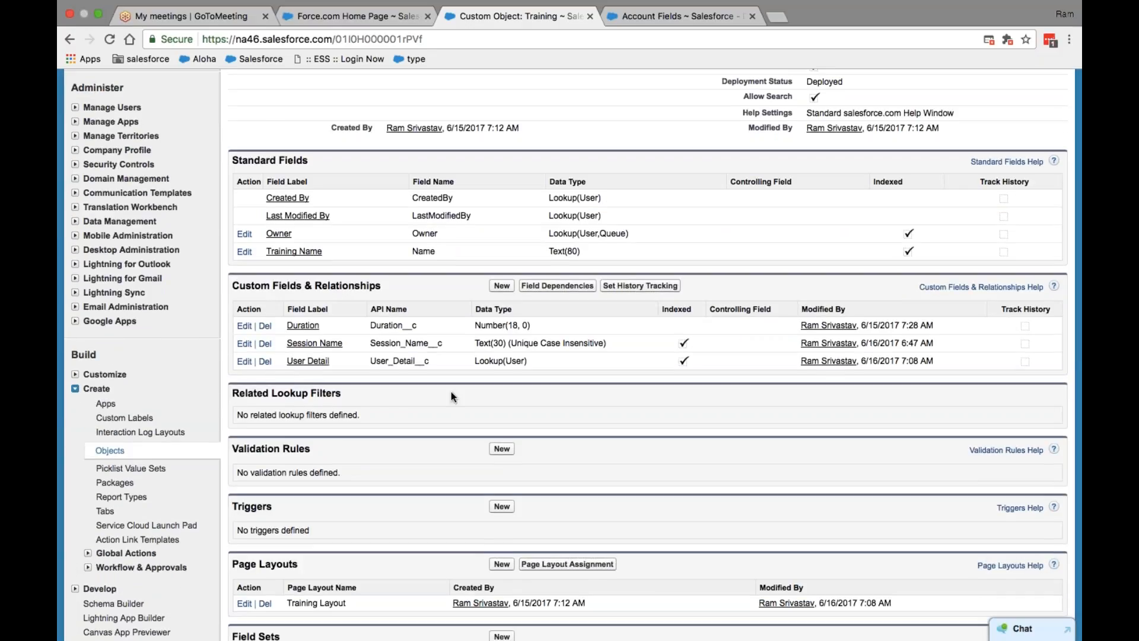
scroll(488, 398, "up", 6)
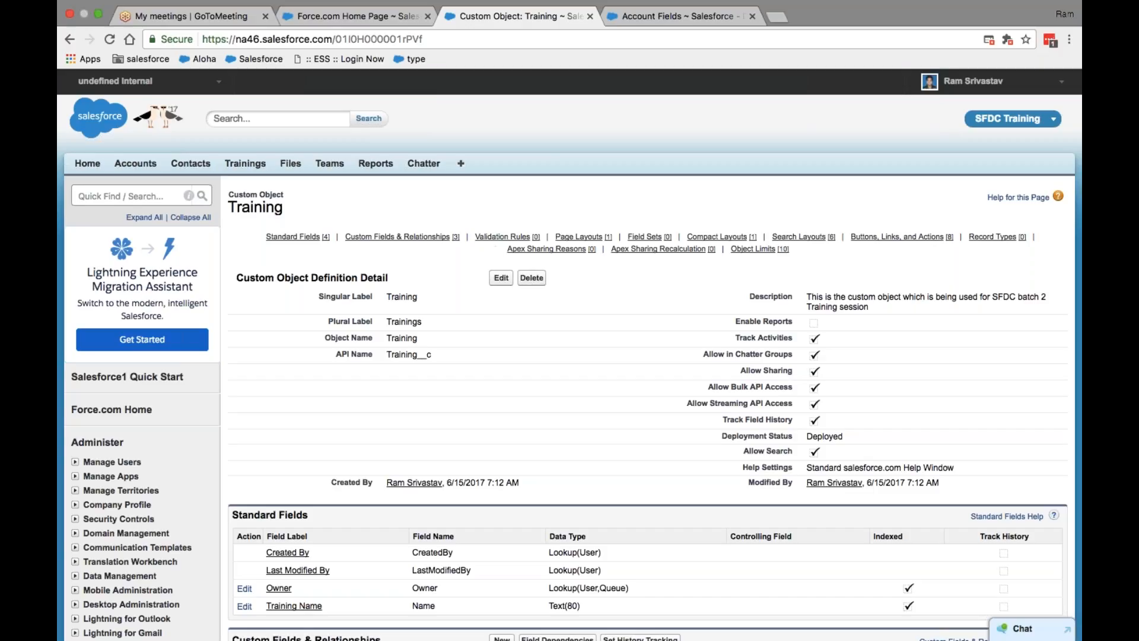
left_click(646, 18)
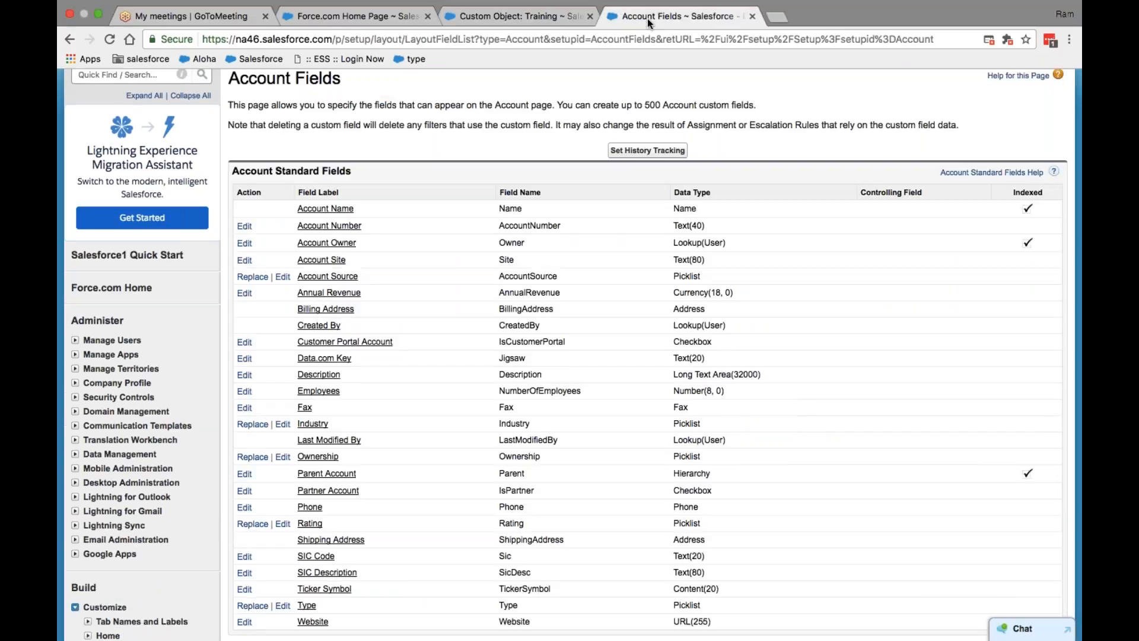
scroll(570, 356, "up", 2)
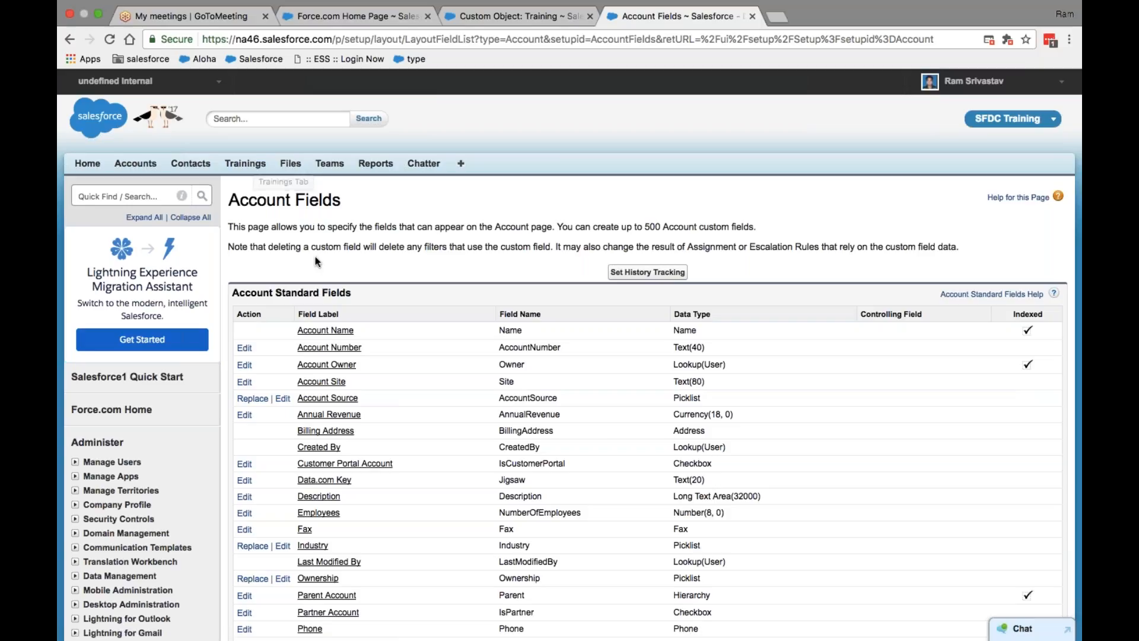
left_click(484, 19)
scroll(569, 356, "down", 1)
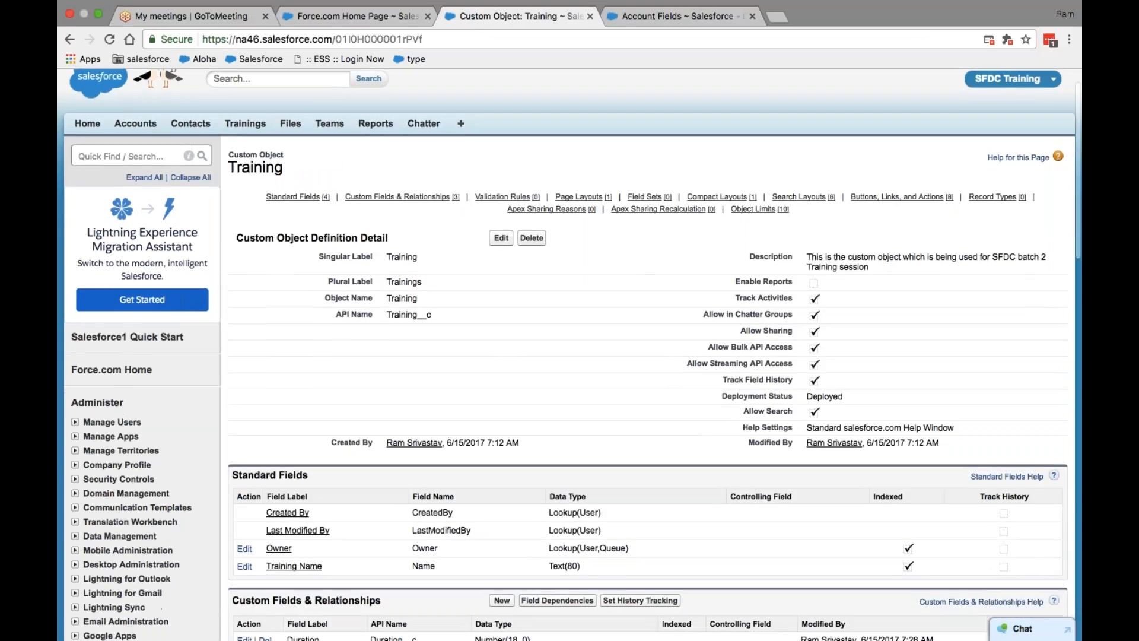
scroll(388, 411, "down", 6)
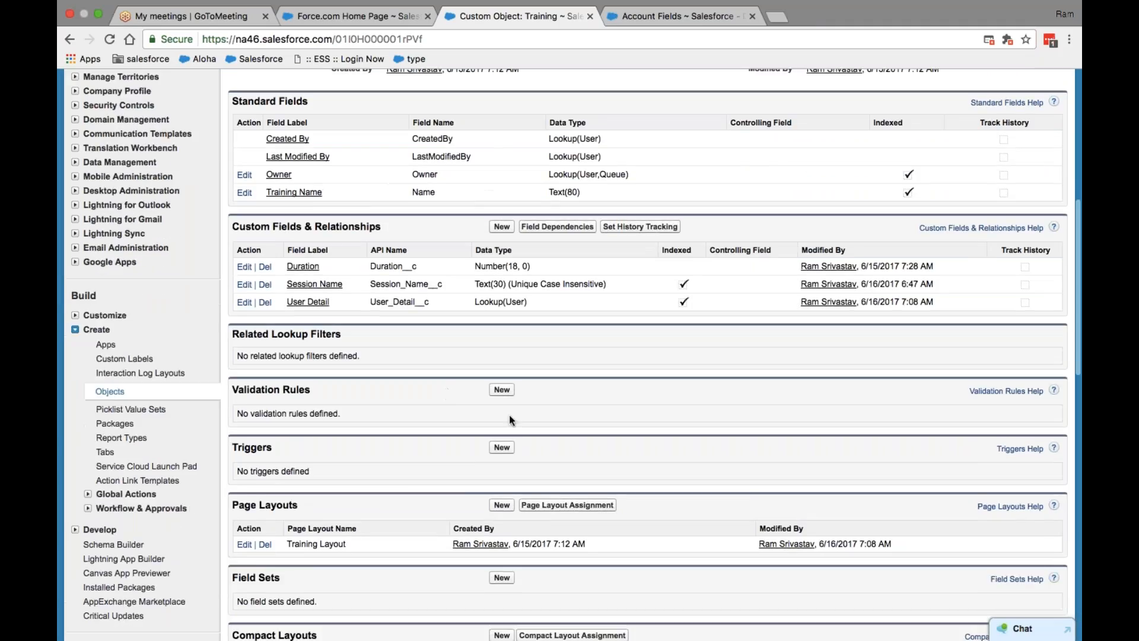
scroll(646, 356, "down", 6)
scroll(647, 356, "up", 5)
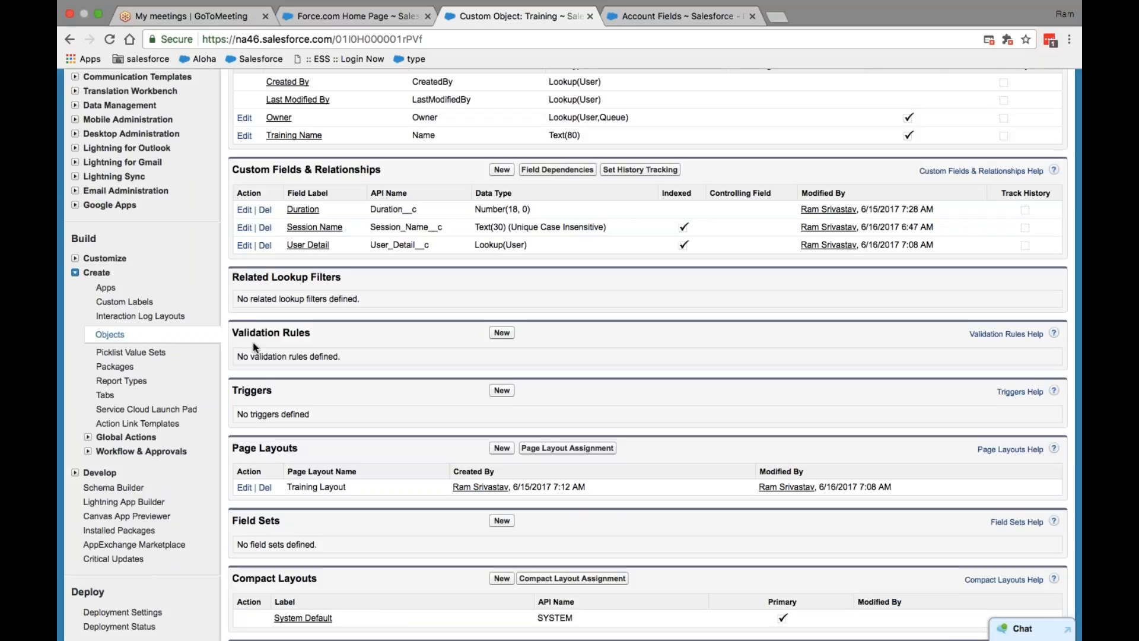
scroll(314, 352, "down", 5)
scroll(314, 352, "up", 12)
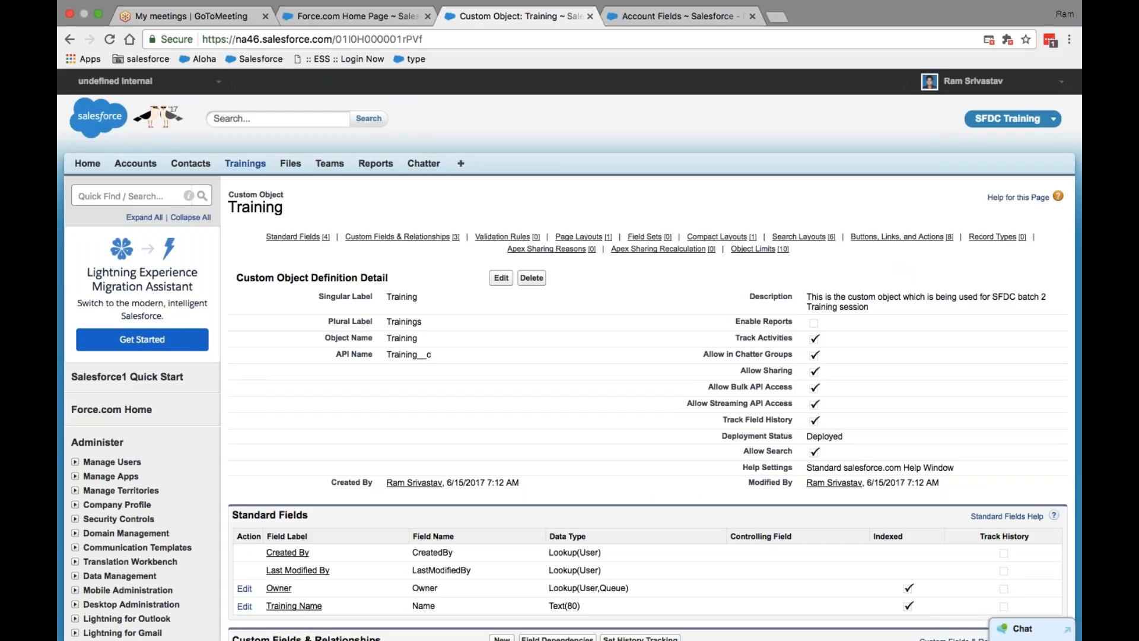
left_click(644, 15)
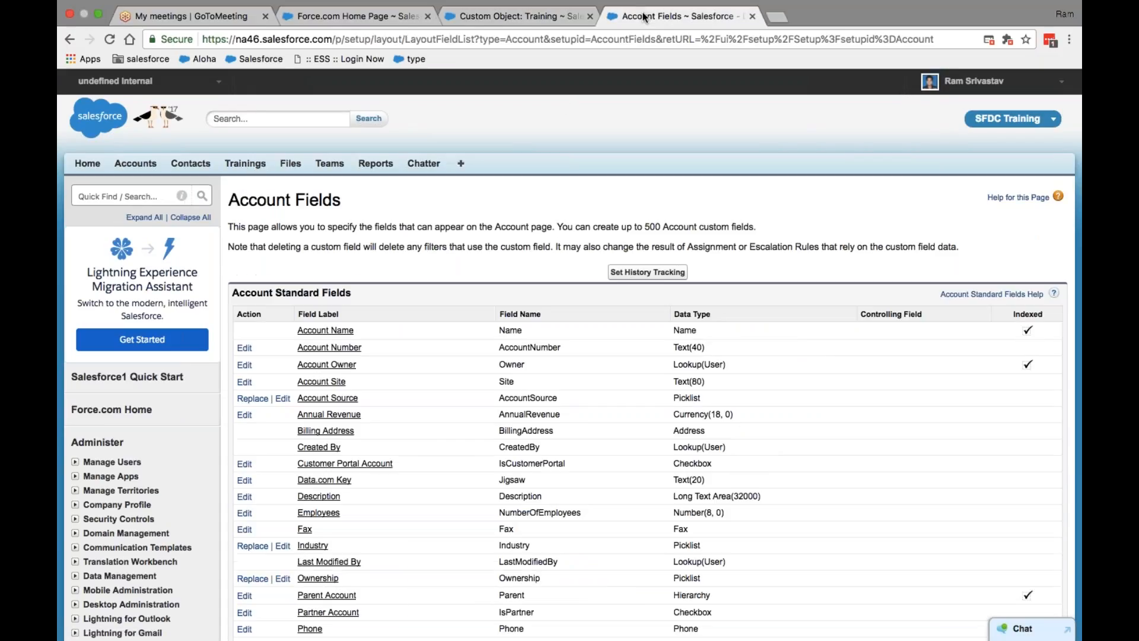
Step: Start a new Training: name 'Session 2', session 'Friday', duration '1 hour', plus a user's name in User Detail
left_click(245, 167)
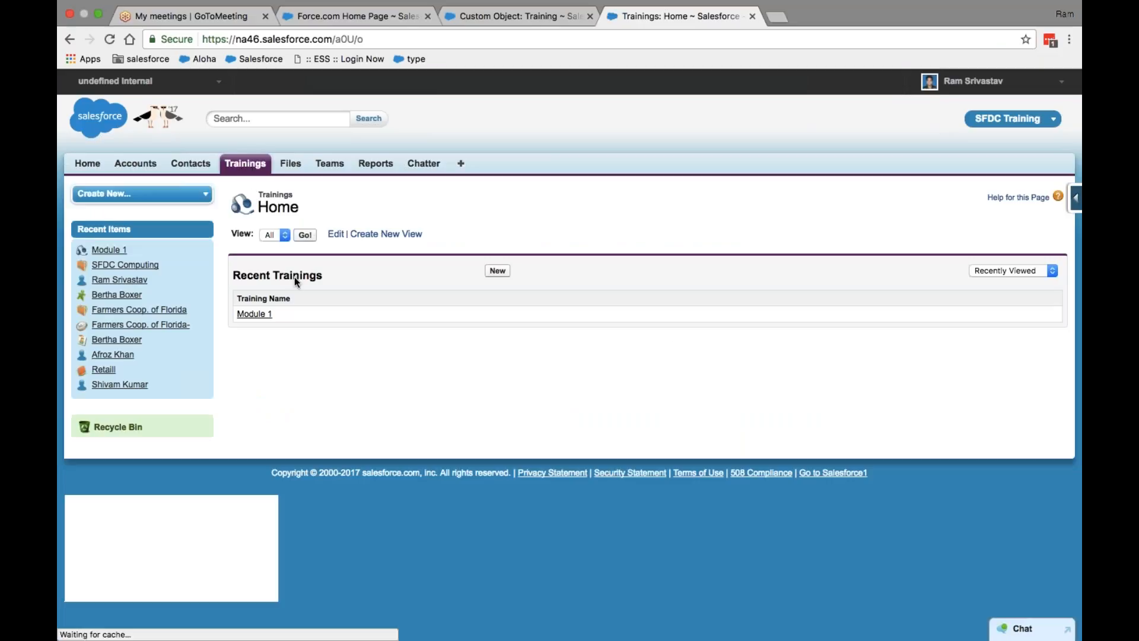
left_click(497, 271)
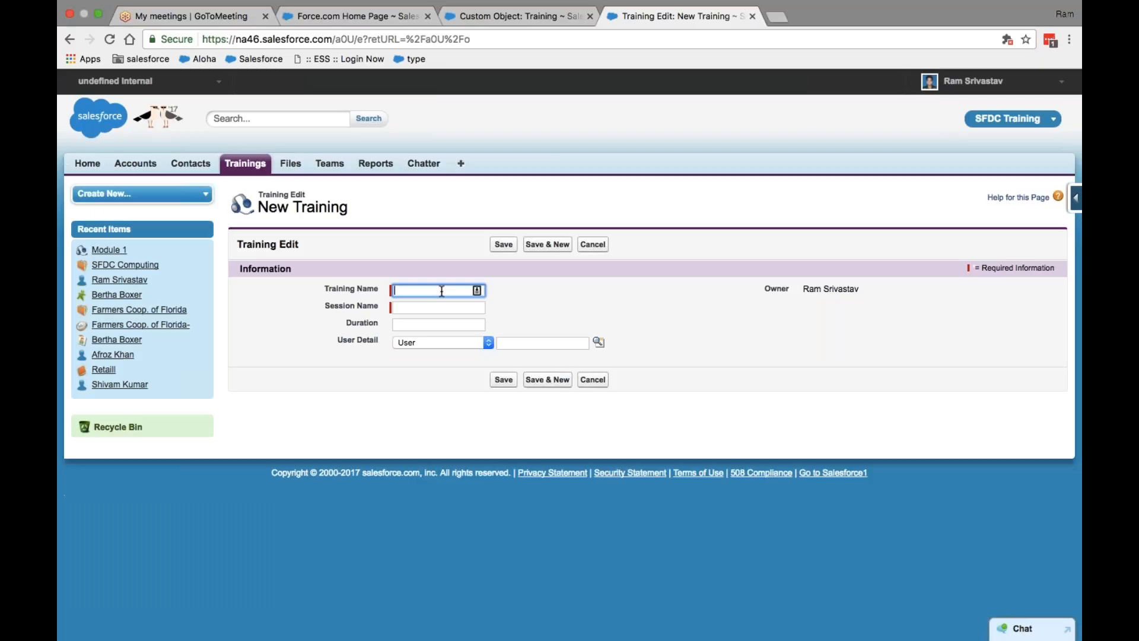
type("S")
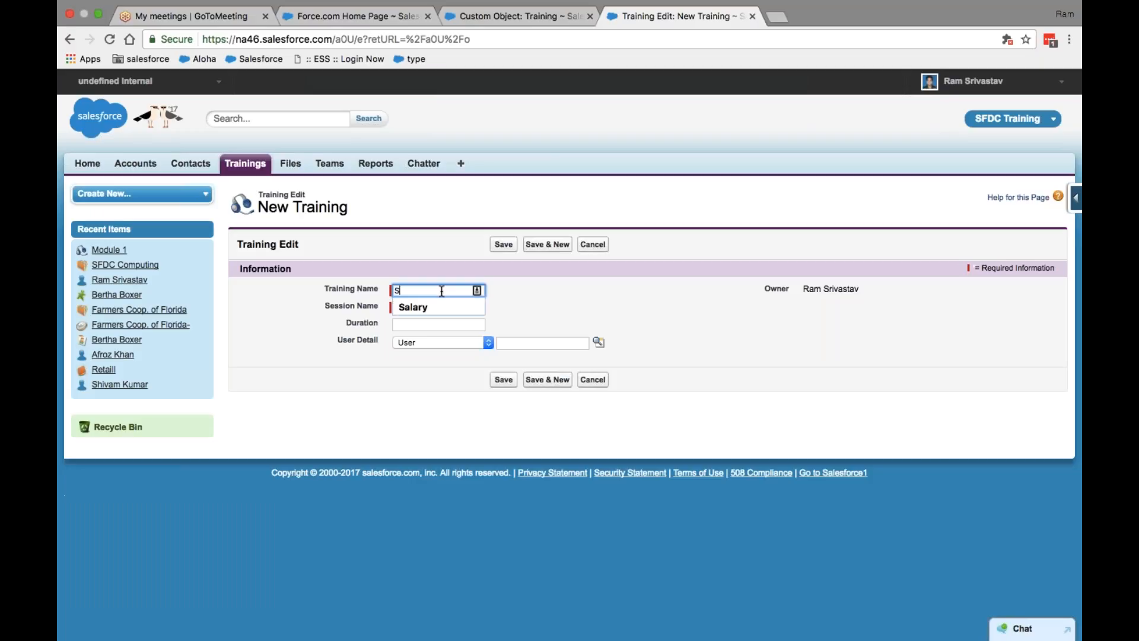
type("ession 2")
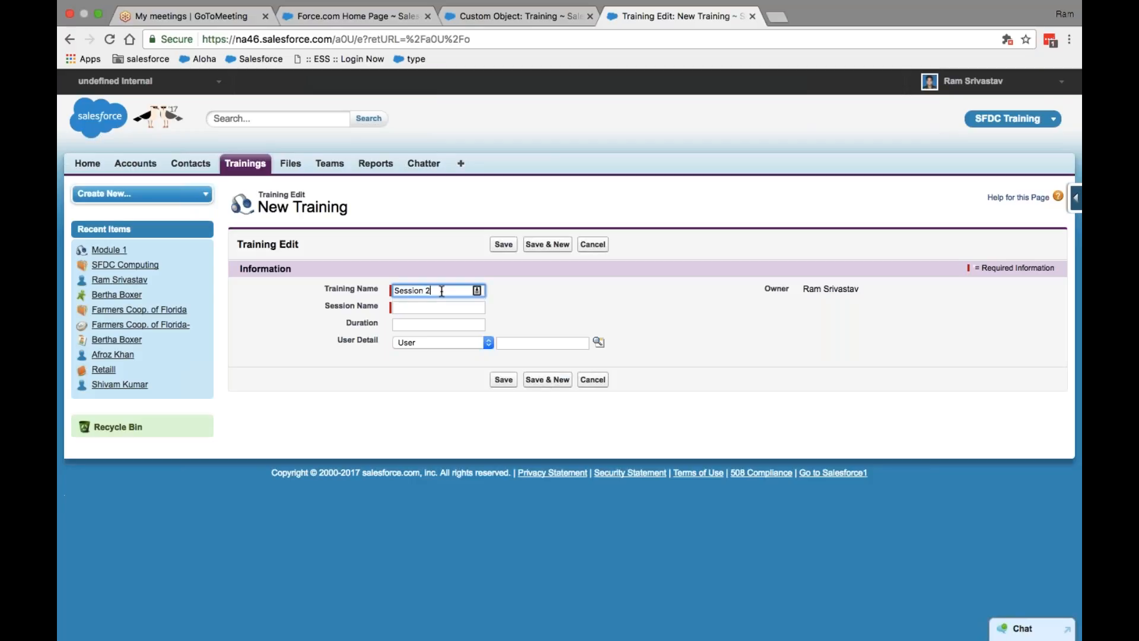
key("Tab")
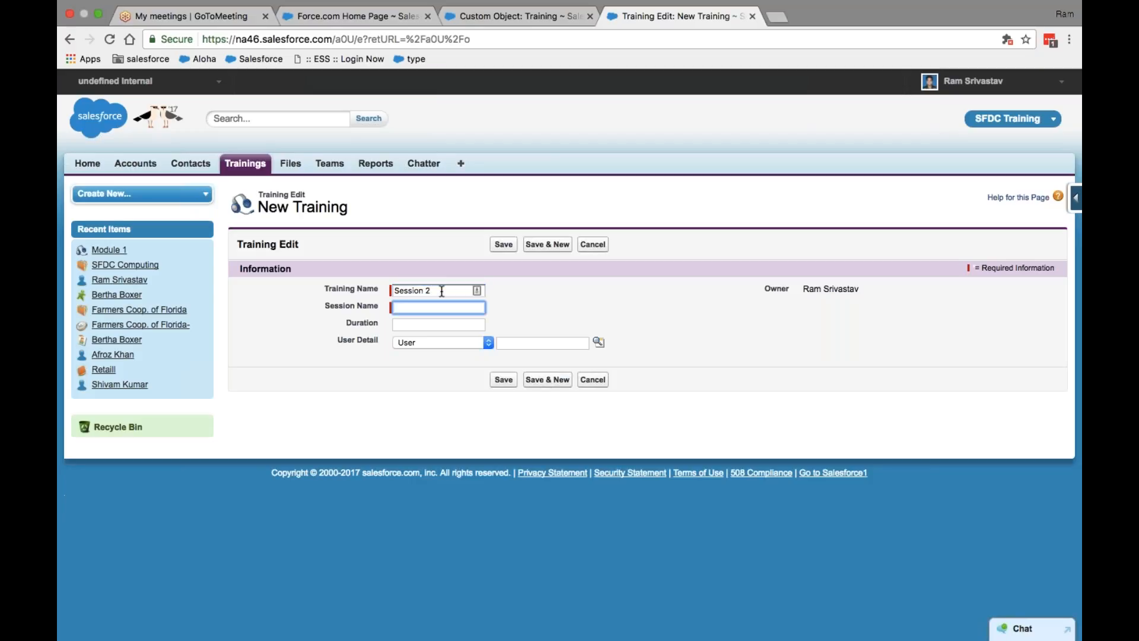
type("Friday")
left_click(436, 326)
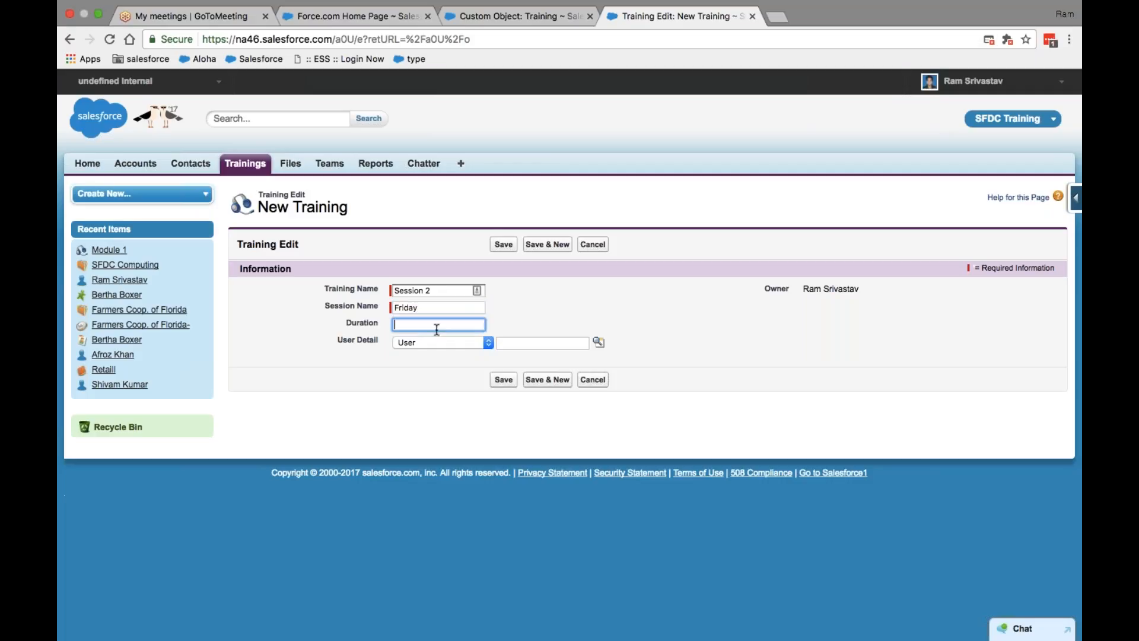
type("1 hour")
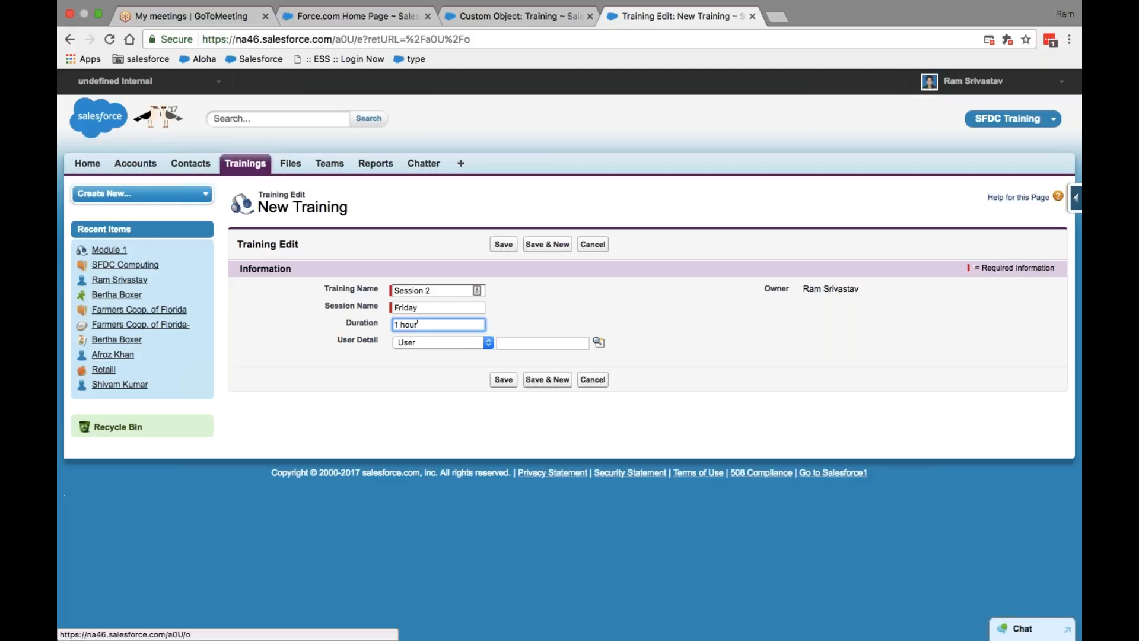
left_click(524, 345)
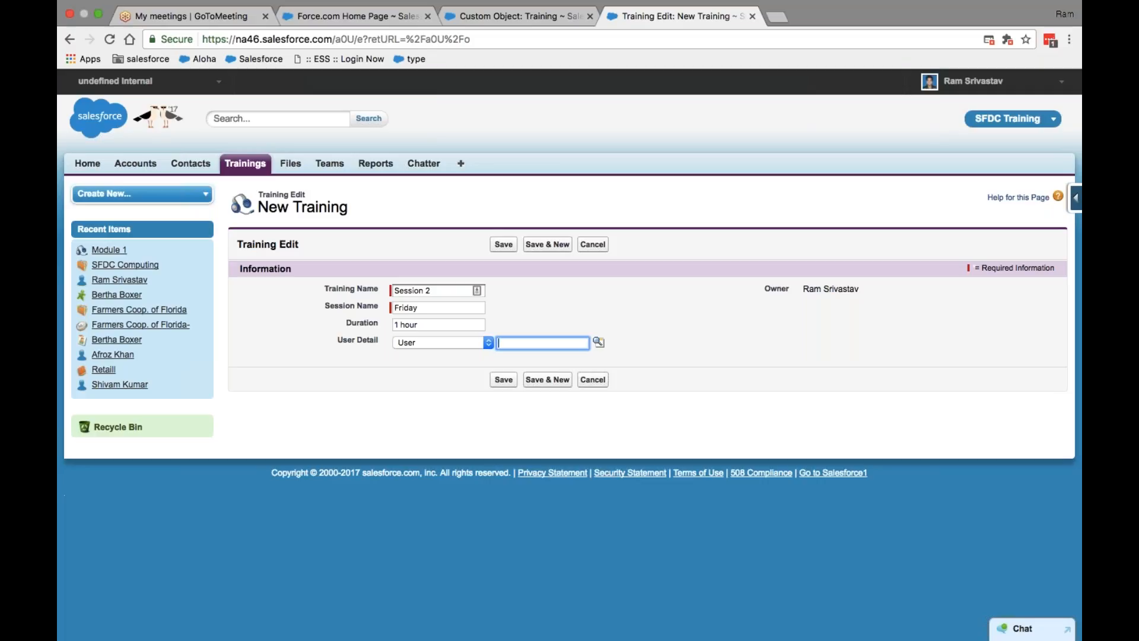
type("laxmi")
Step: Rerun the user lookup with an empty search to list recent users, then close it
left_click(598, 342)
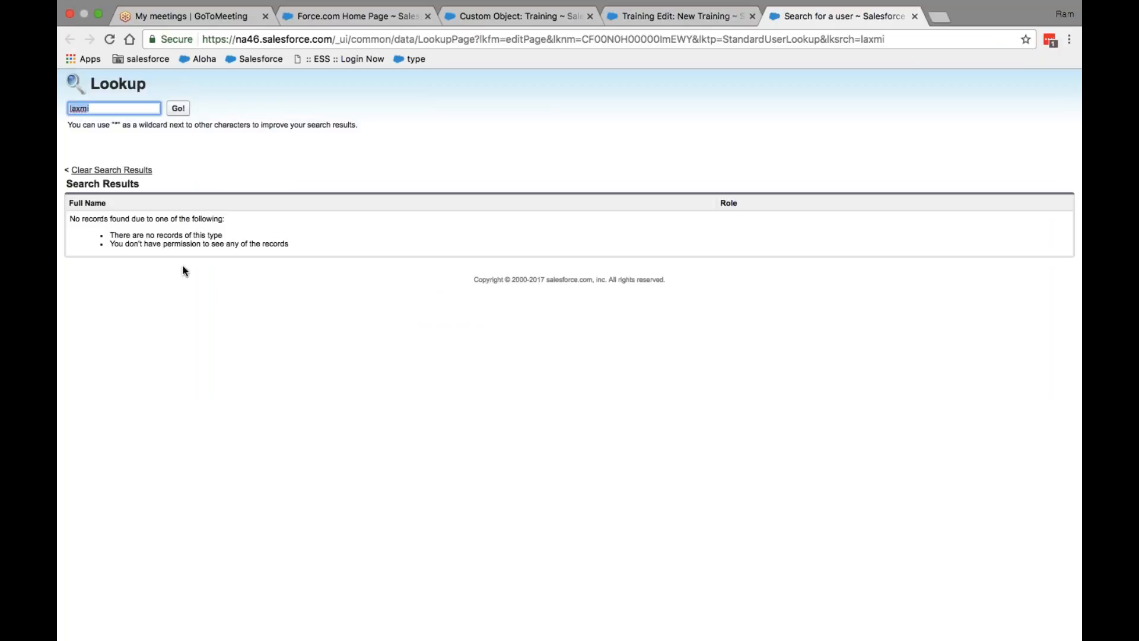
left_click(179, 109)
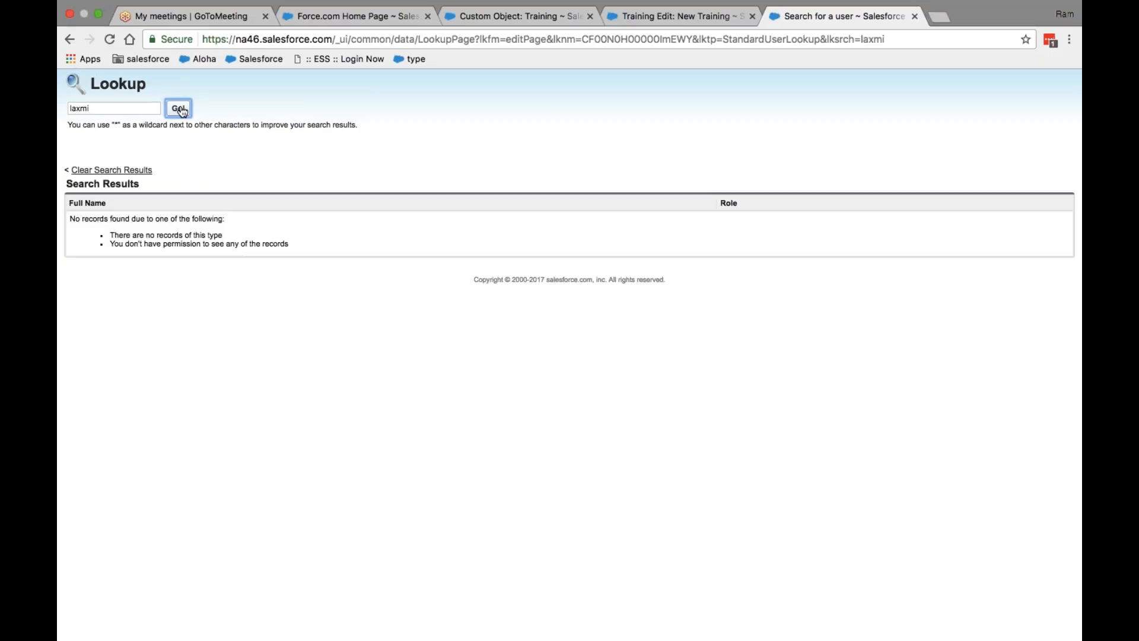
left_click(128, 111)
key("BackSpace")
key("BackSpace")
key("BackSpace")
key("BackSpace")
key("BackSpace")
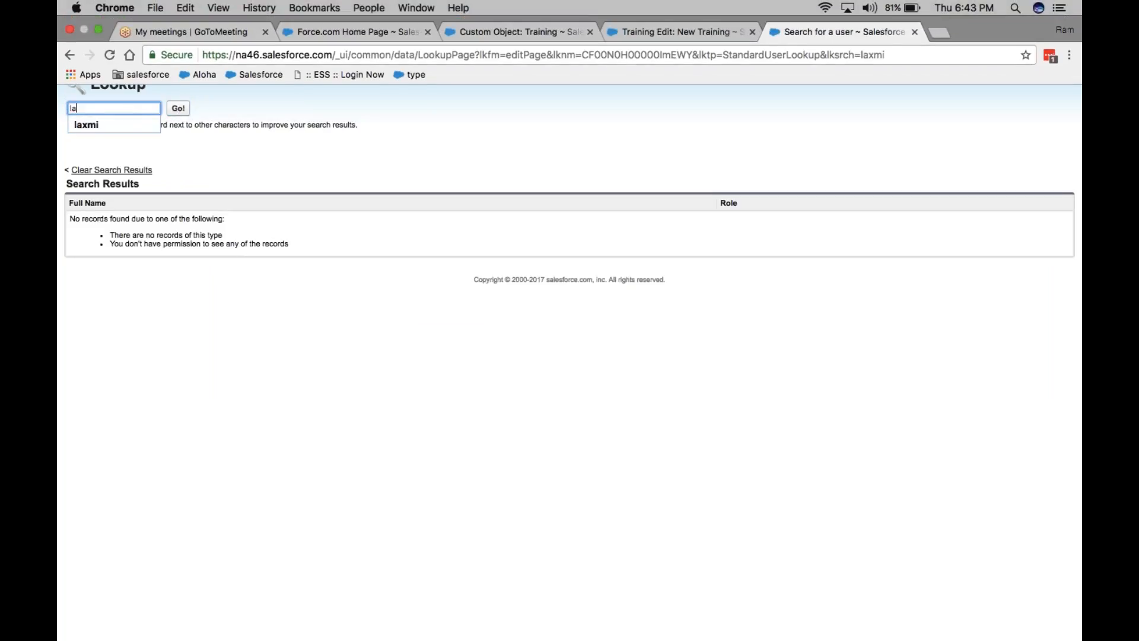
left_click(182, 107)
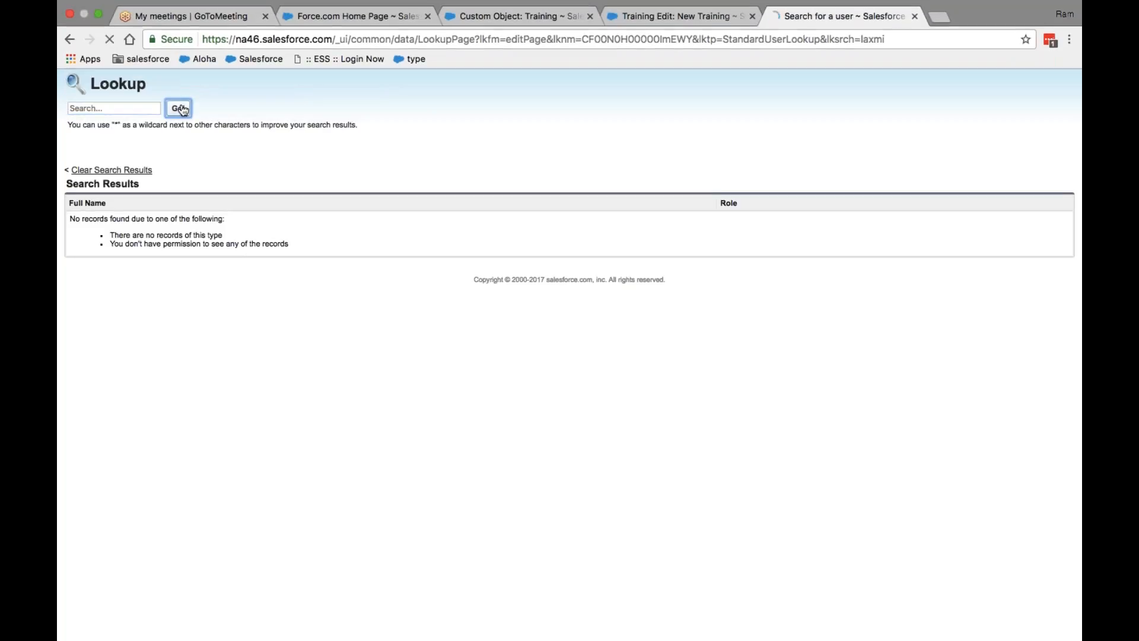
left_click(914, 17)
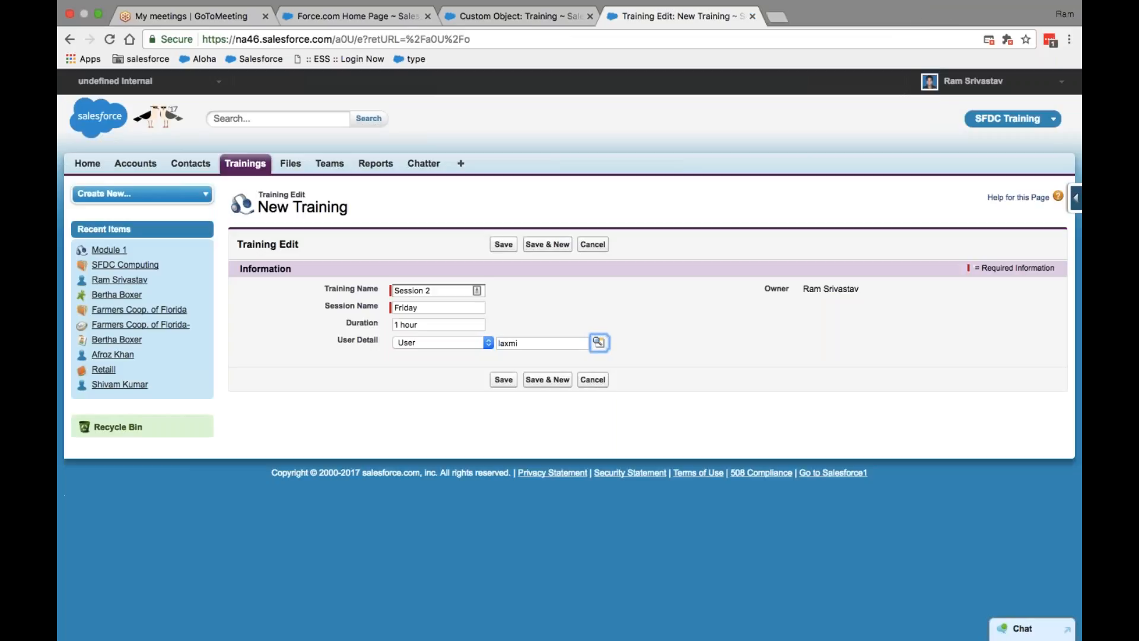
Step: Clear User Detail and fill it with the second recently viewed user from the lookup
left_click(538, 344)
key("BackSpace")
key("BackSpace")
key("BackSpace")
key("BackSpace")
key("BackSpace")
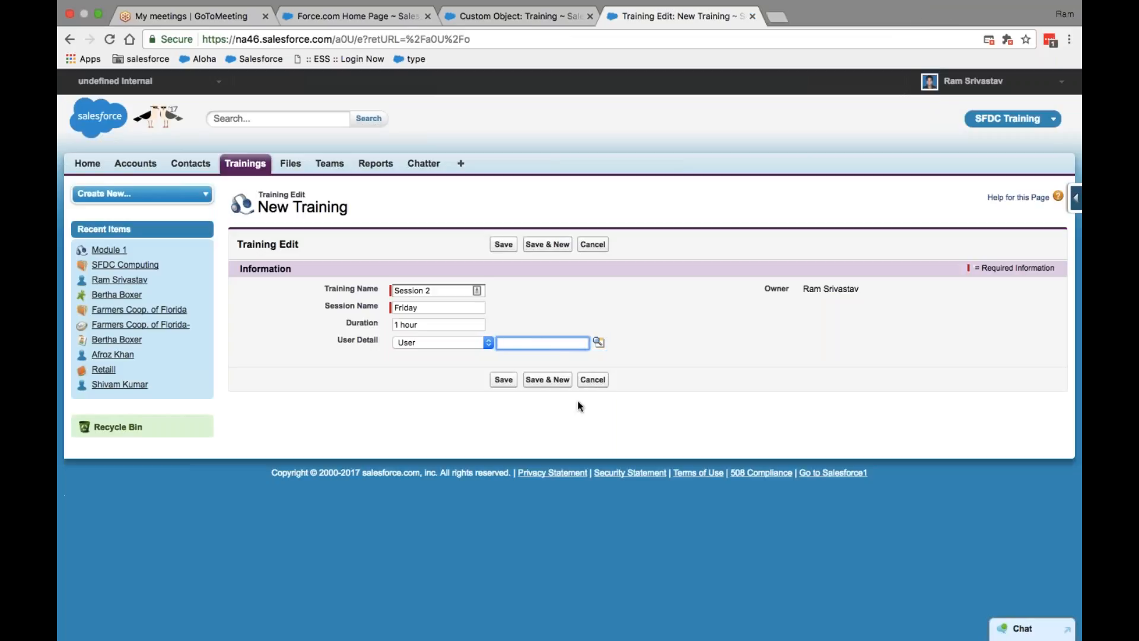
left_click(598, 343)
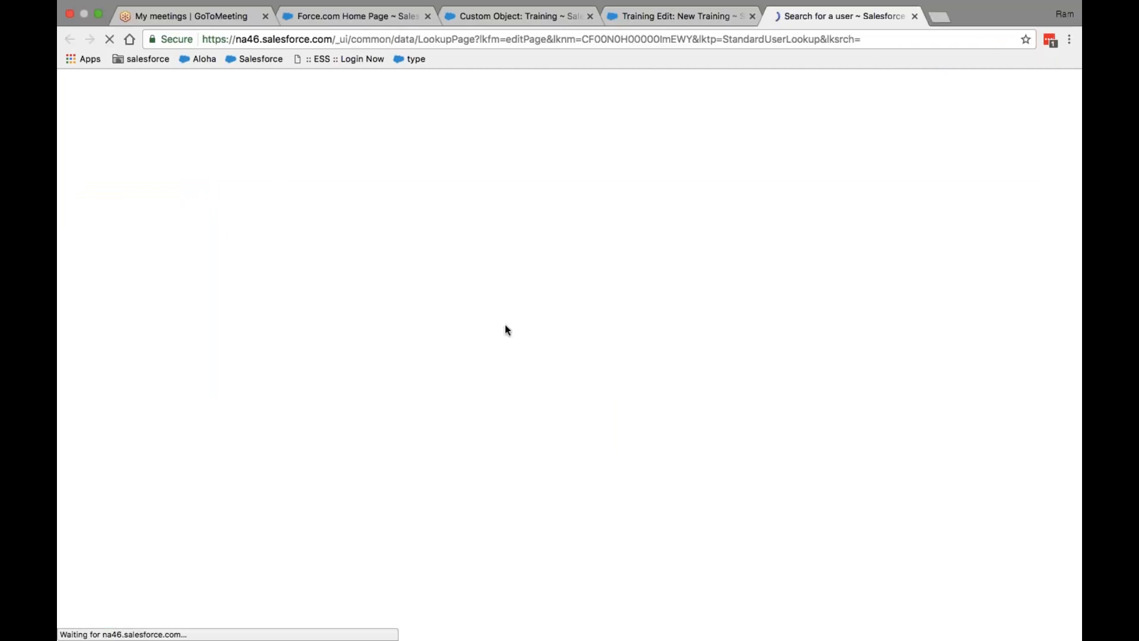
key("Tab")
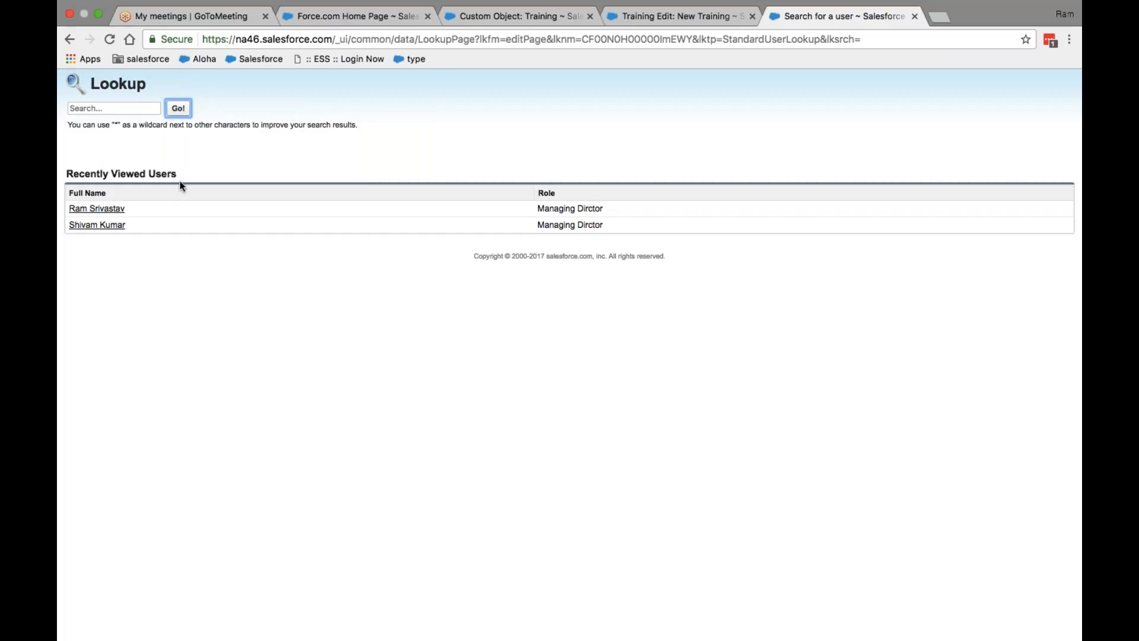
left_click(98, 225)
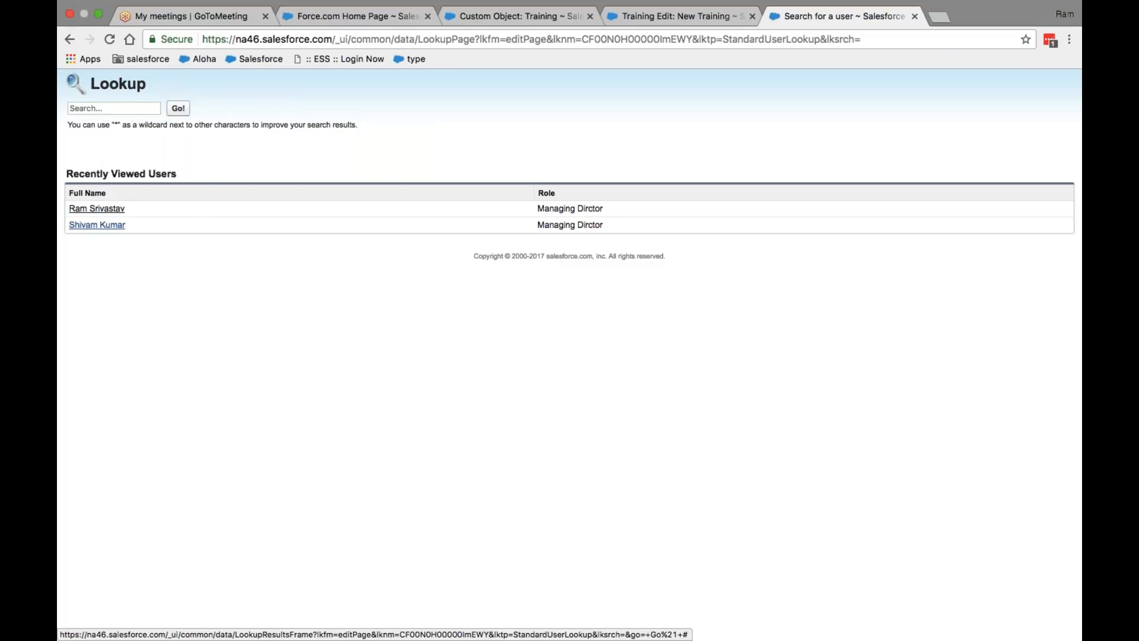
left_click(112, 229)
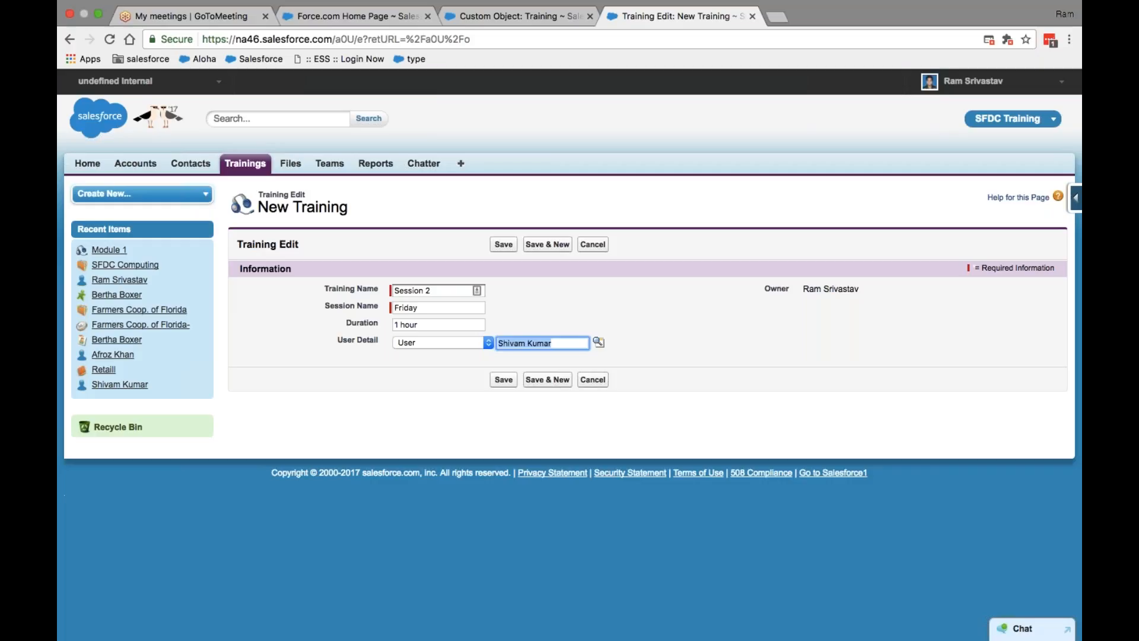
Step: Try saving, then after the Invalid number error change Duration to 1
key("Return")
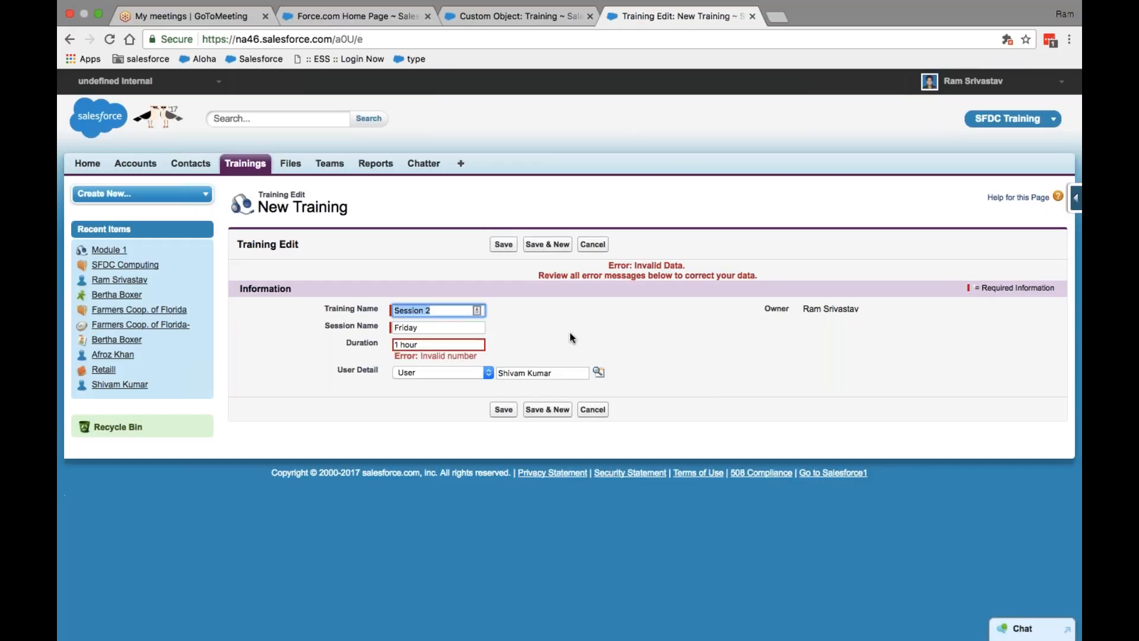
left_click(427, 348)
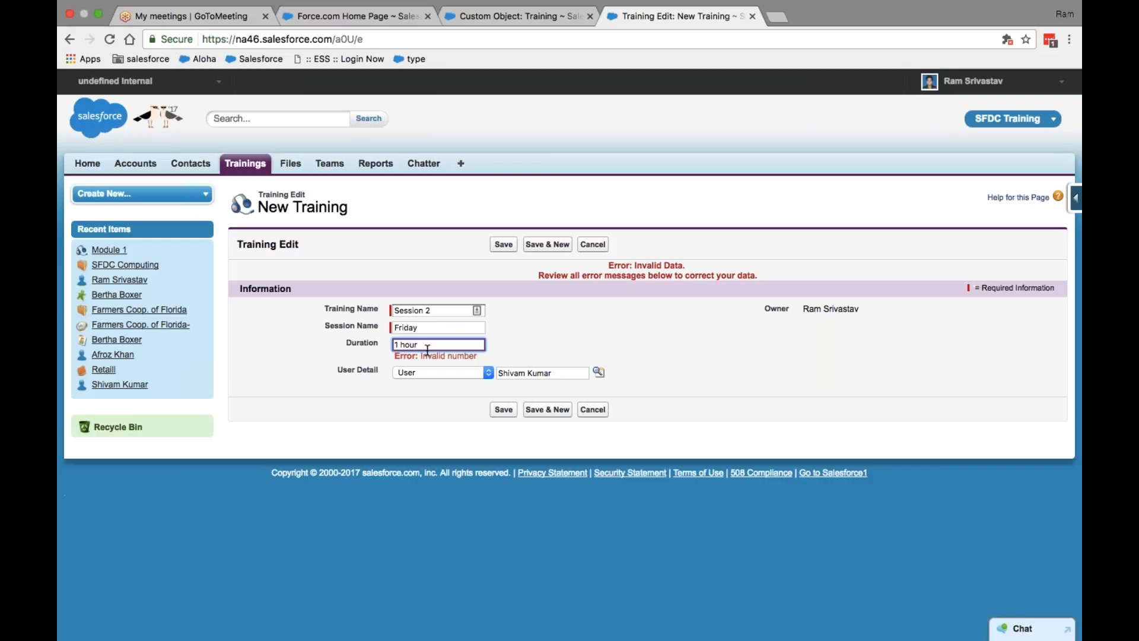
key("BackSpace")
key("BackSpace")
key("BackSpace")
key("BackSpace")
key("BackSpace")
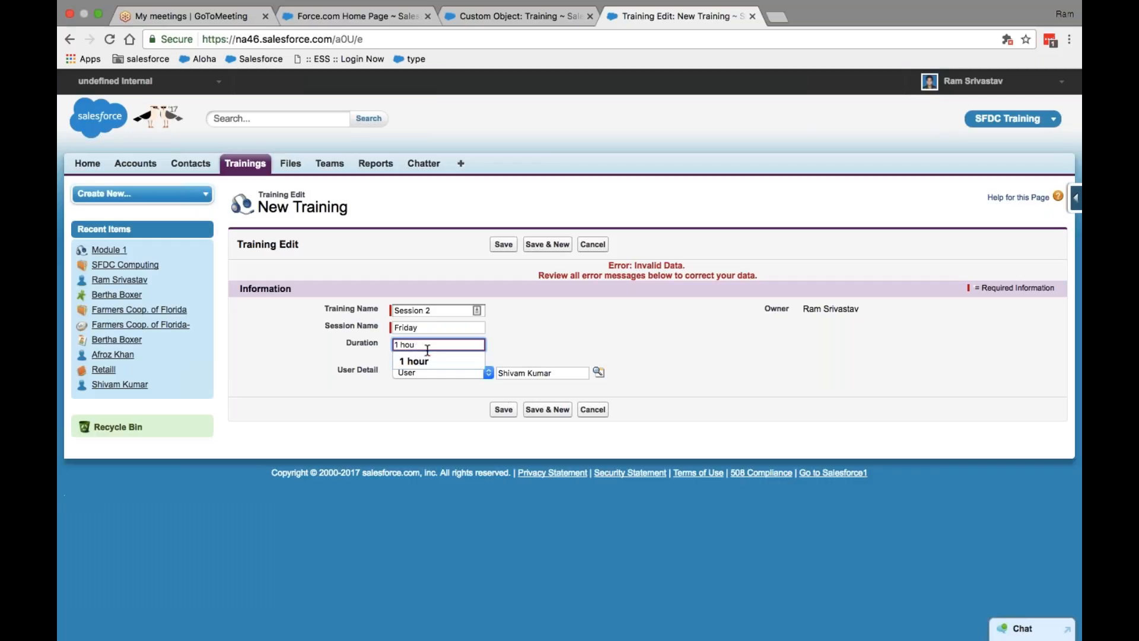
left_click(557, 332)
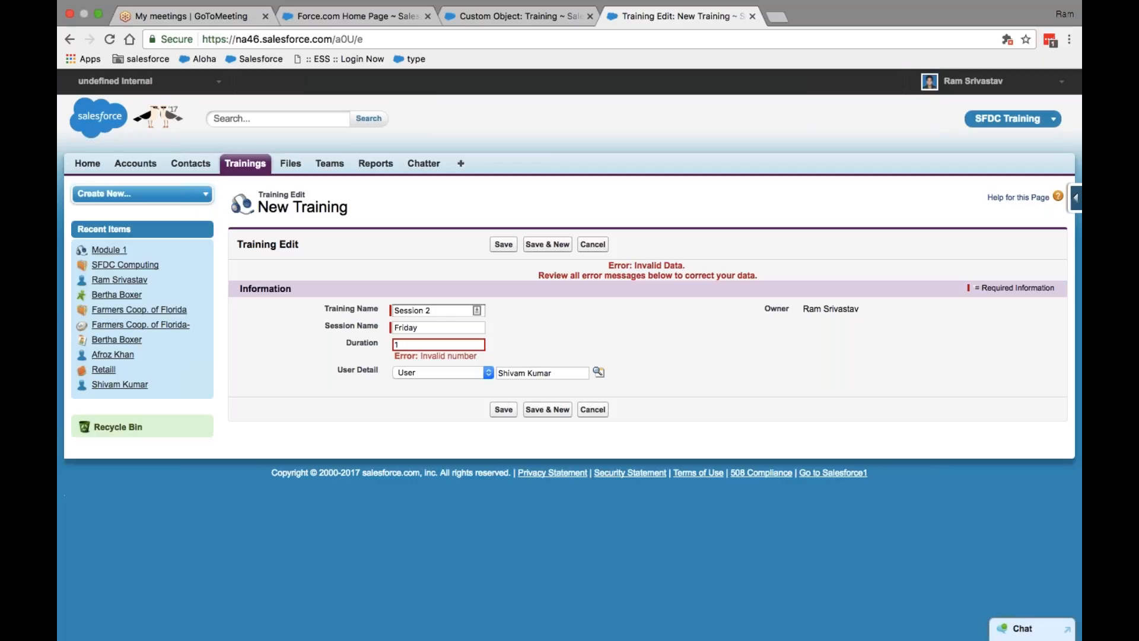
left_click(500, 16)
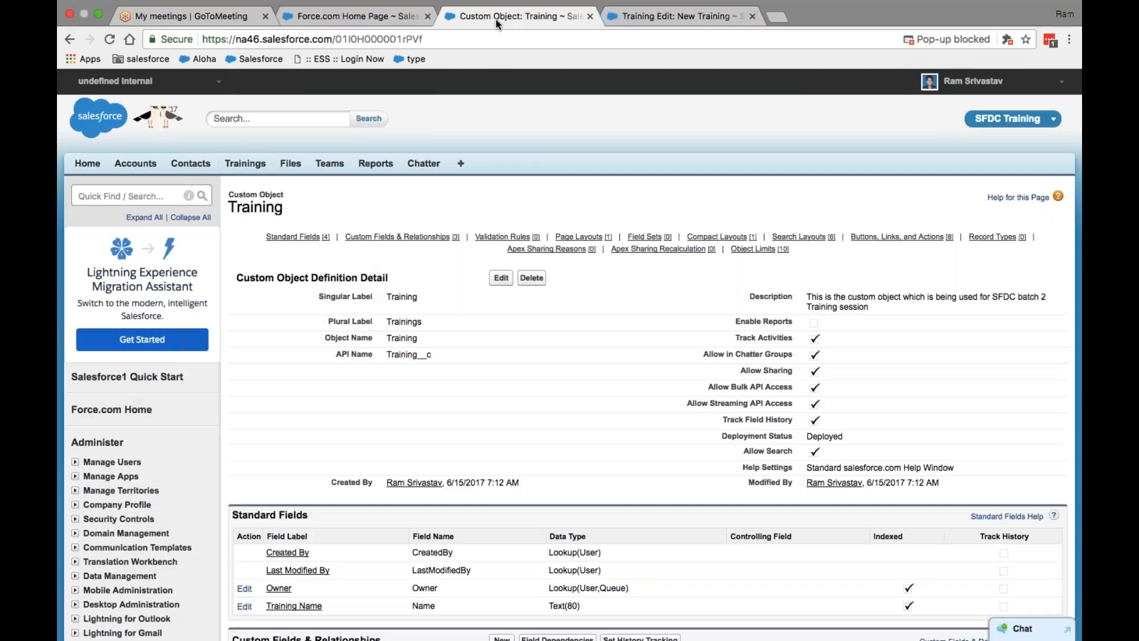
scroll(287, 214, "down", 15)
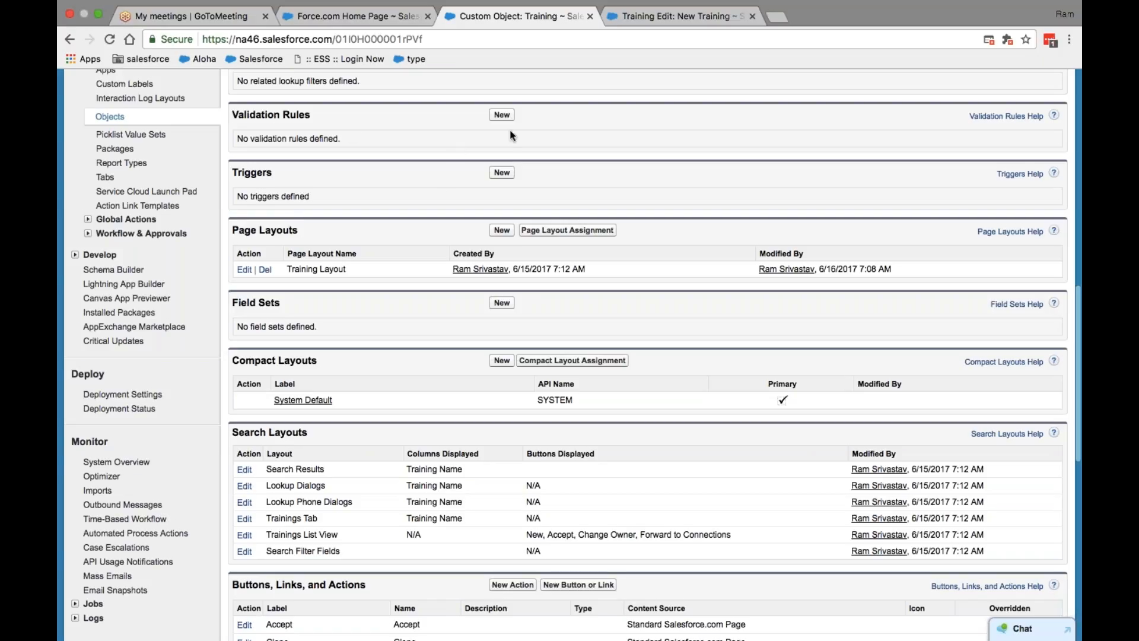
left_click(662, 32)
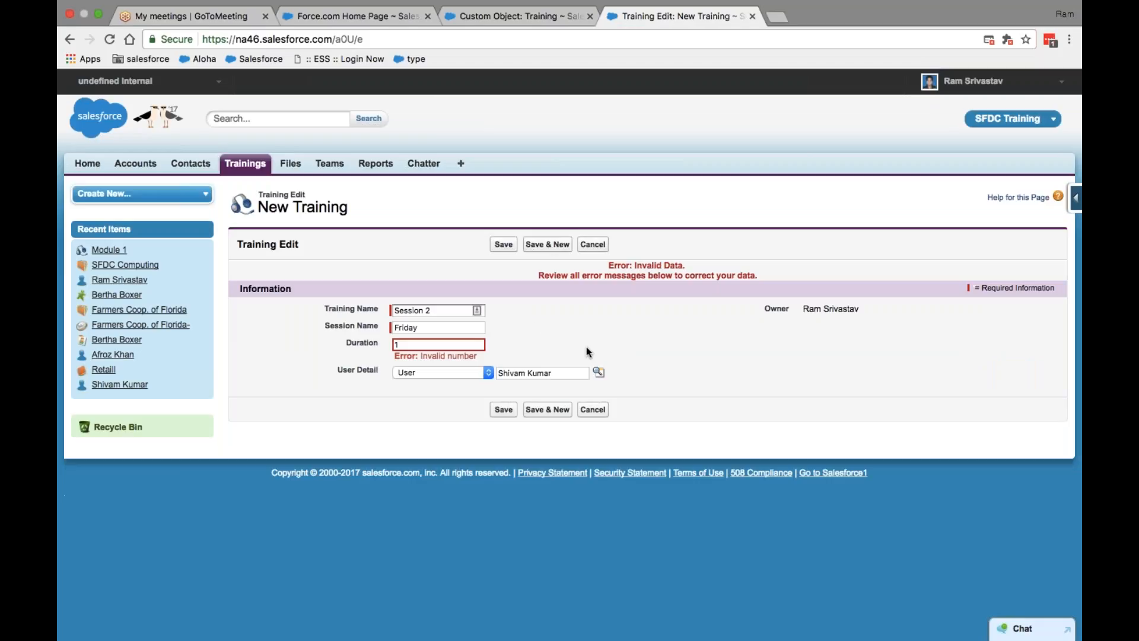
Step: Save the Session 2 training record and open its User Detail user's profile
left_click(503, 244)
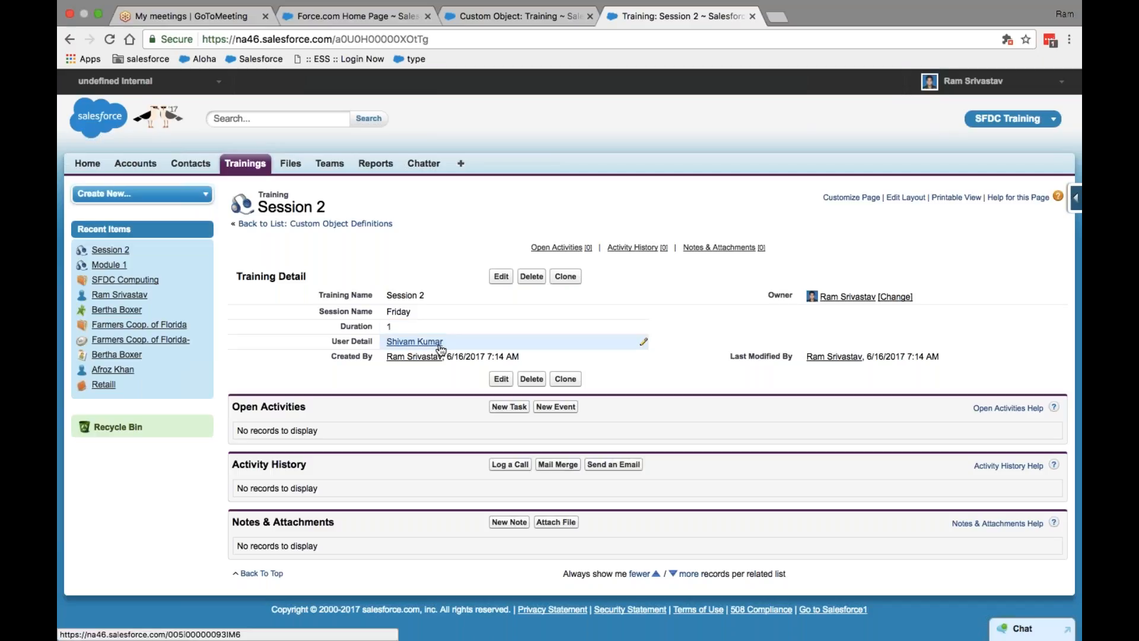
mouse_move(432, 344)
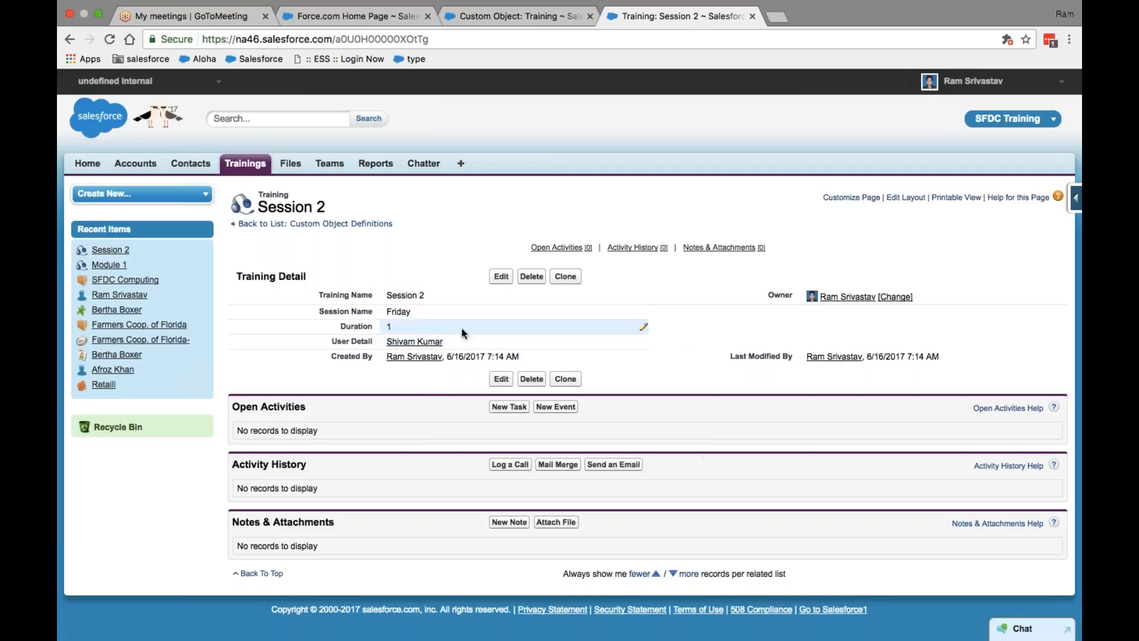
left_click(439, 346)
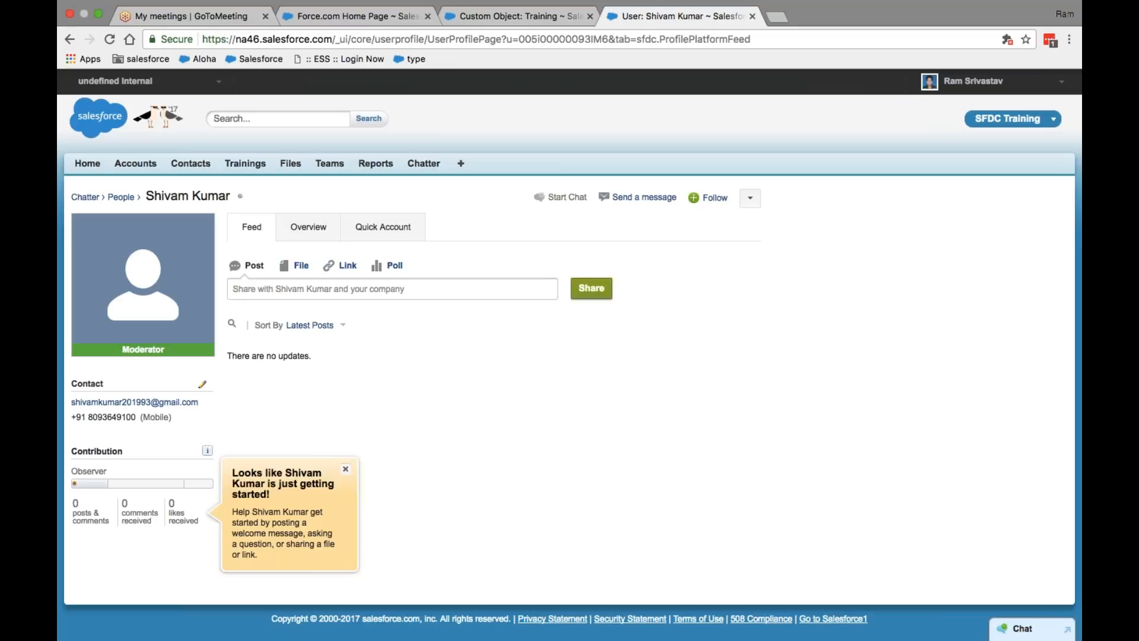
Step: Open the linked user's detail setup page from the profile dropdown and look it over
left_click(750, 198)
left_click(712, 226)
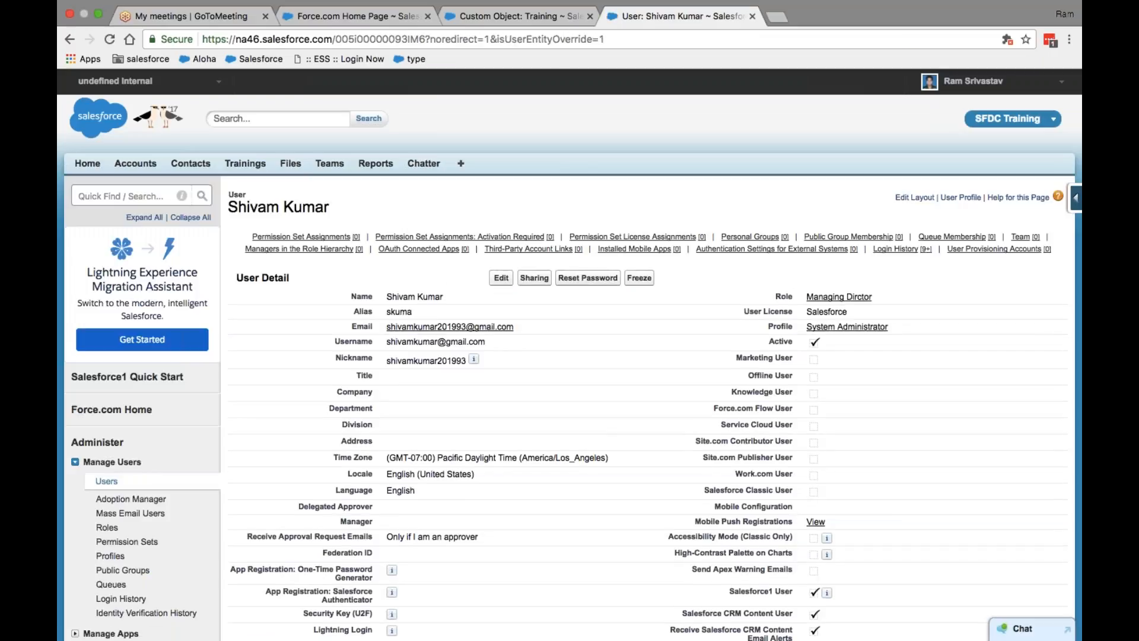
scroll(619, 265, "down", 5)
scroll(618, 265, "up", 5)
Step: Reopen the Session 2 training via Trainings and view its User Detail user's detail page again
left_click(245, 163)
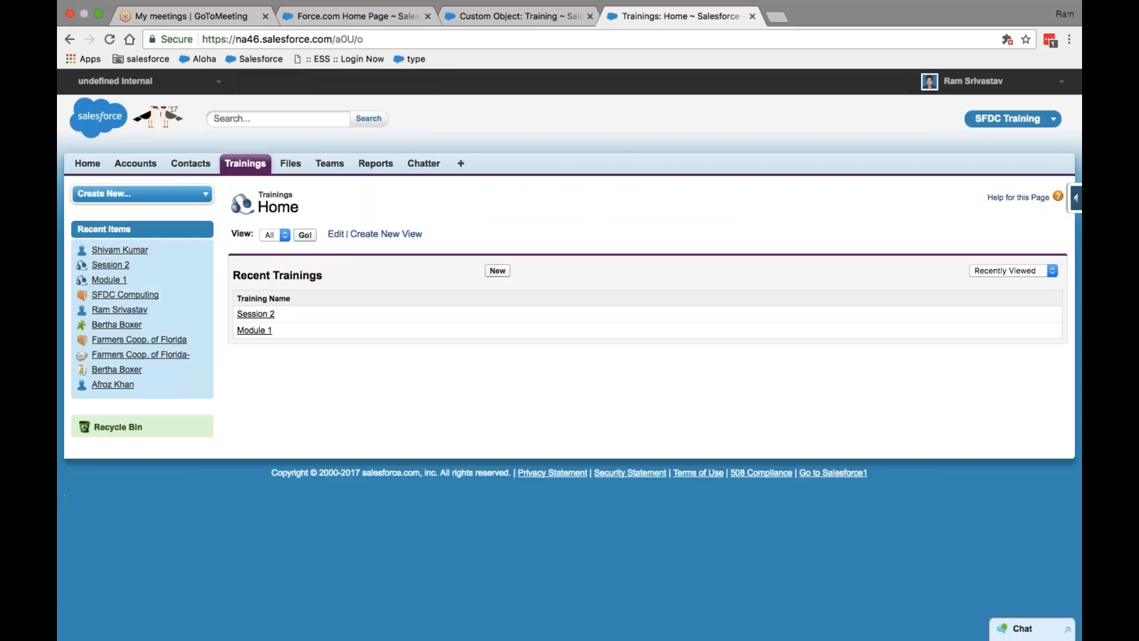
left_click(260, 314)
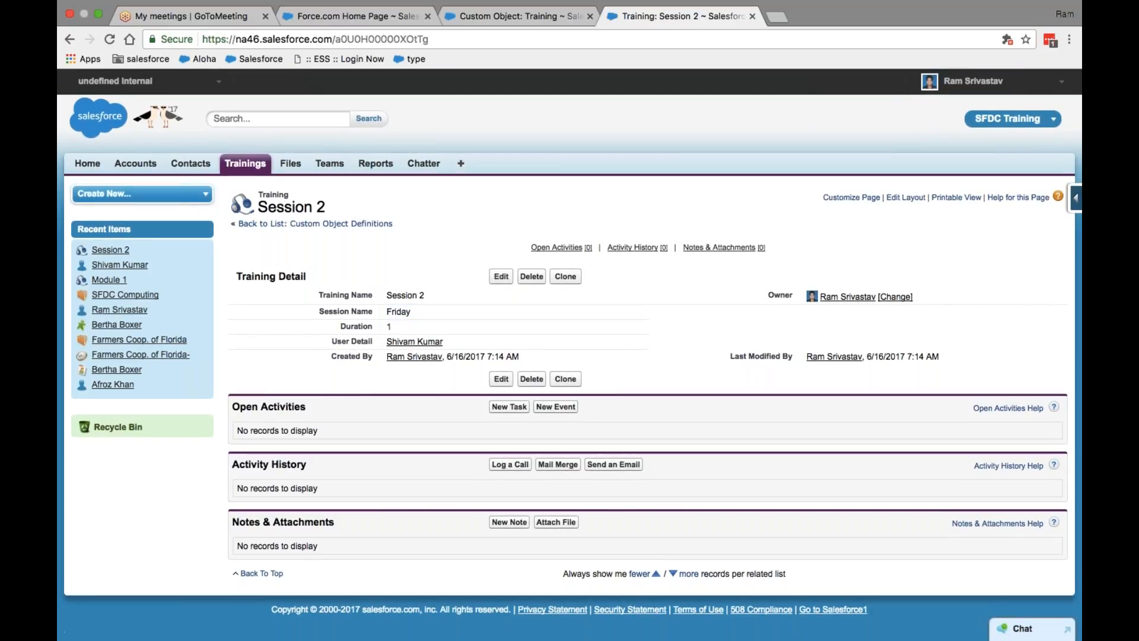
mouse_move(415, 342)
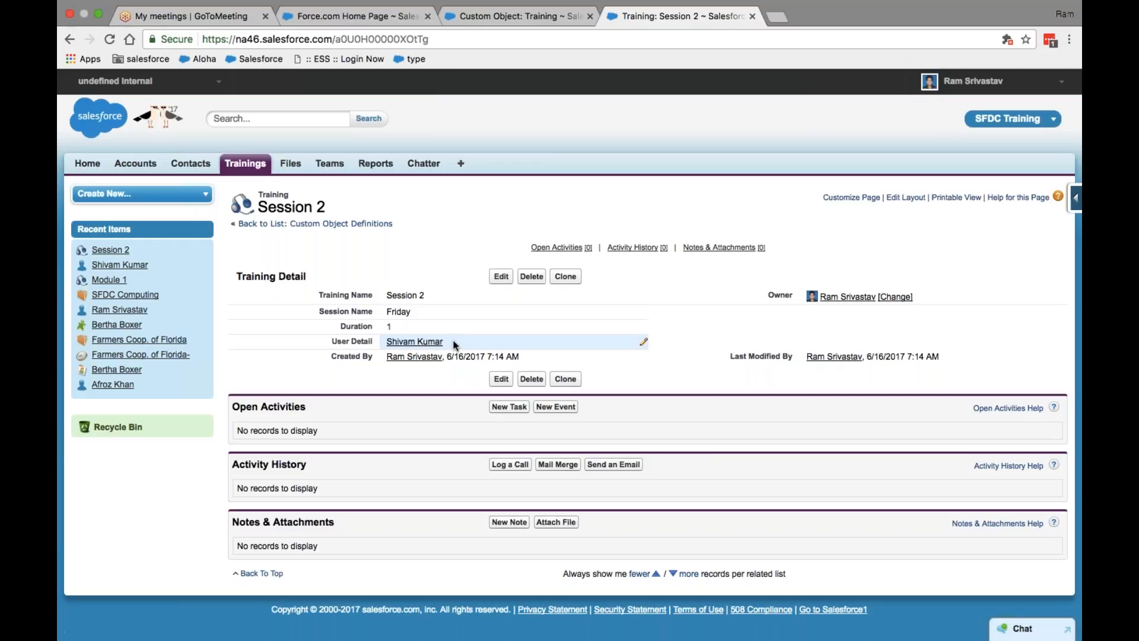
left_click(421, 343)
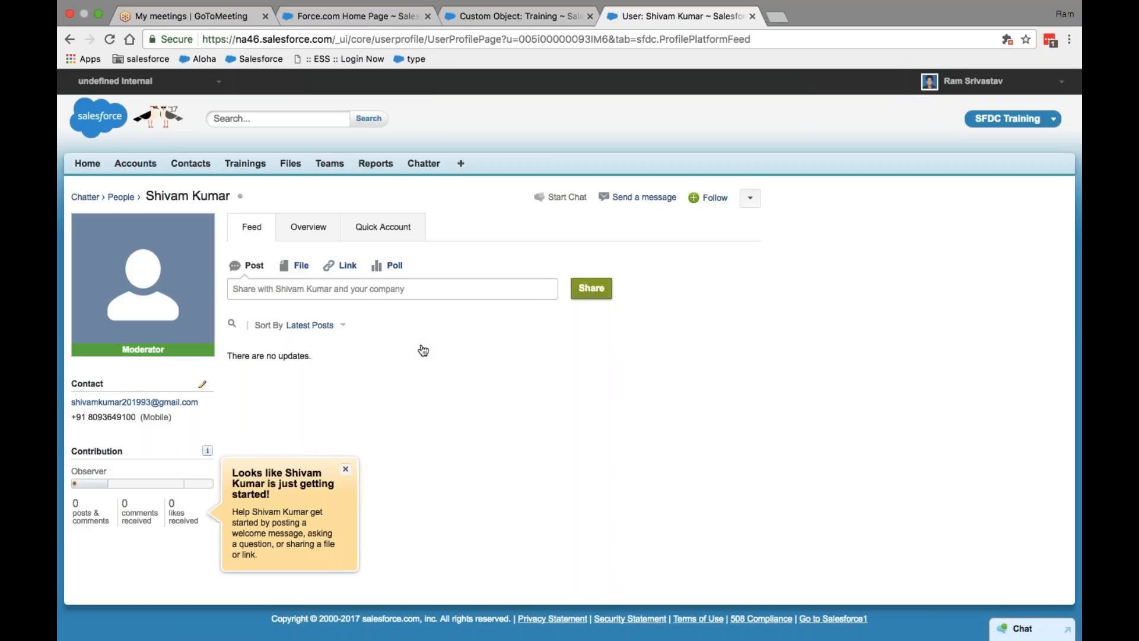
left_click(750, 197)
left_click(691, 221)
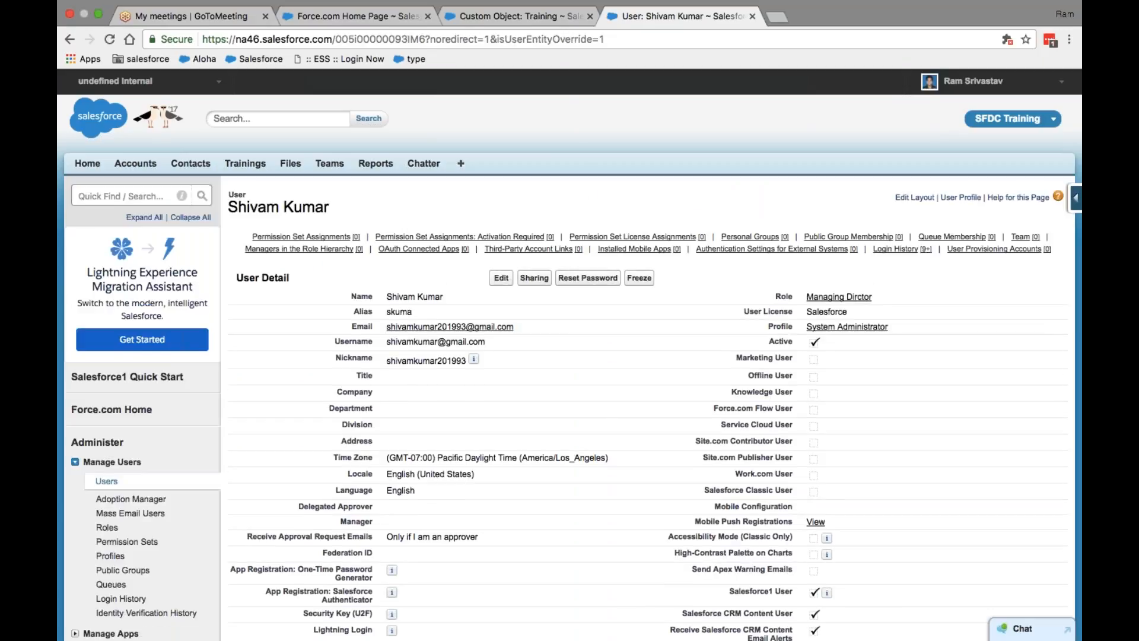
scroll(569, 356, "down", 5)
scroll(569, 356, "up", 5)
Step: Start a new custom field on the Training object under Custom Fields & Relationships
left_click(530, 31)
scroll(418, 219, "up", 3)
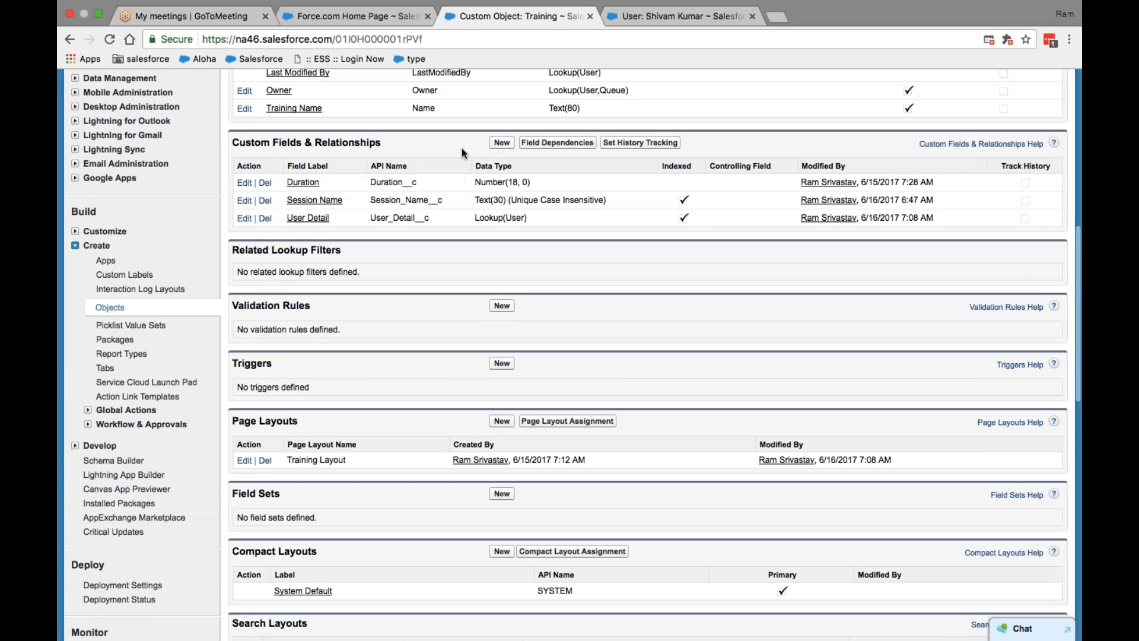
left_click(502, 143)
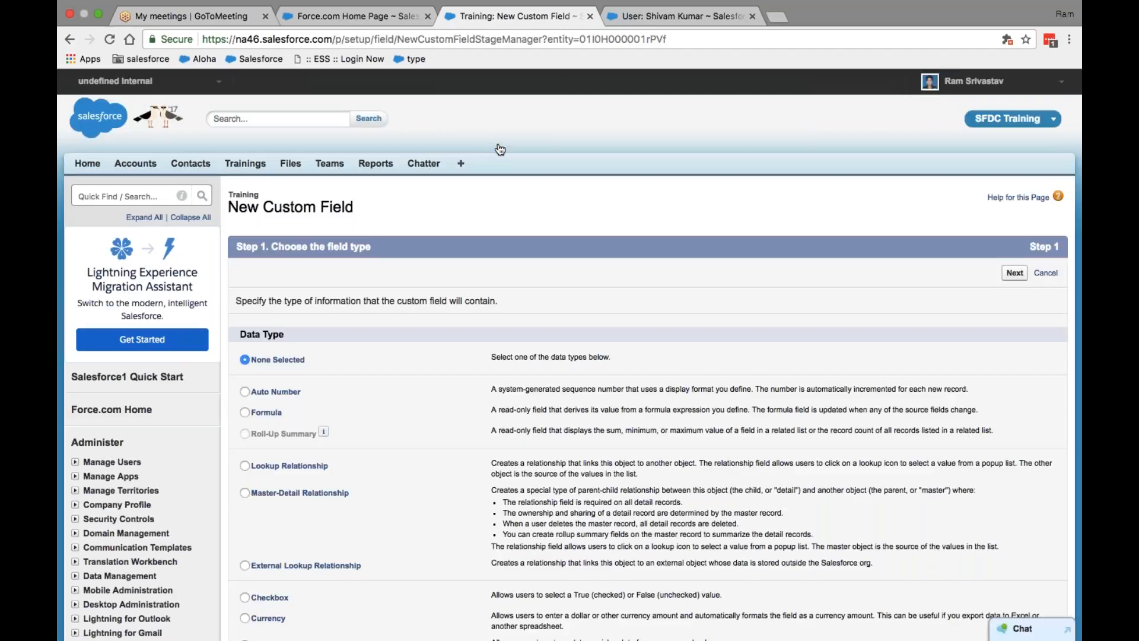
Step: Scroll through the custom field data types, glance at the user detail tab, and come back
scroll(500, 149, "down", 3)
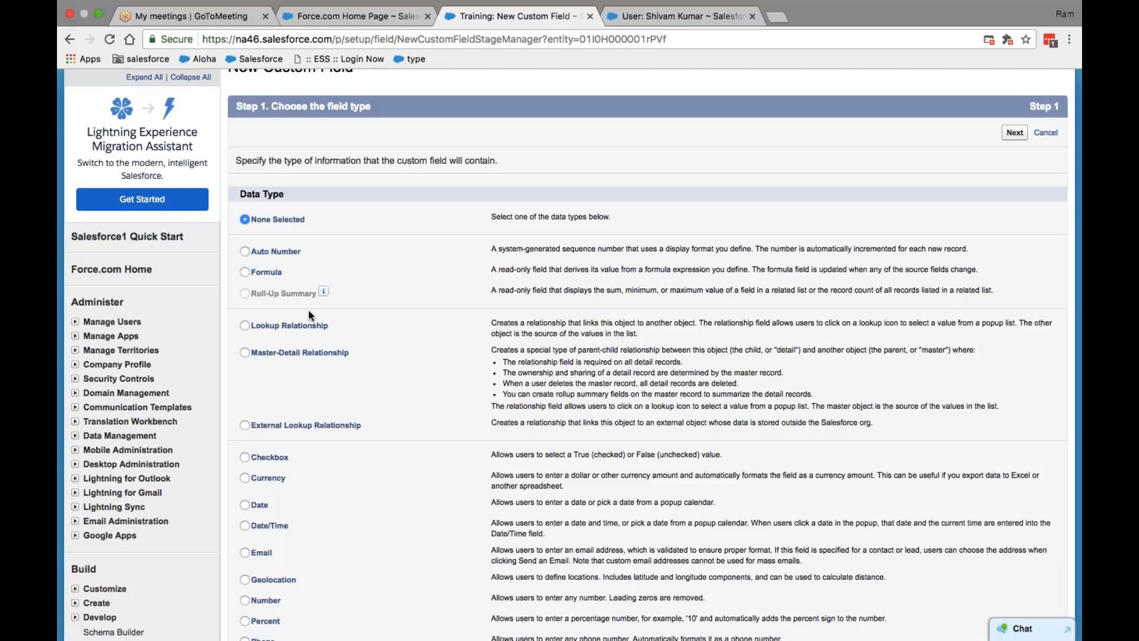
left_click(650, 24)
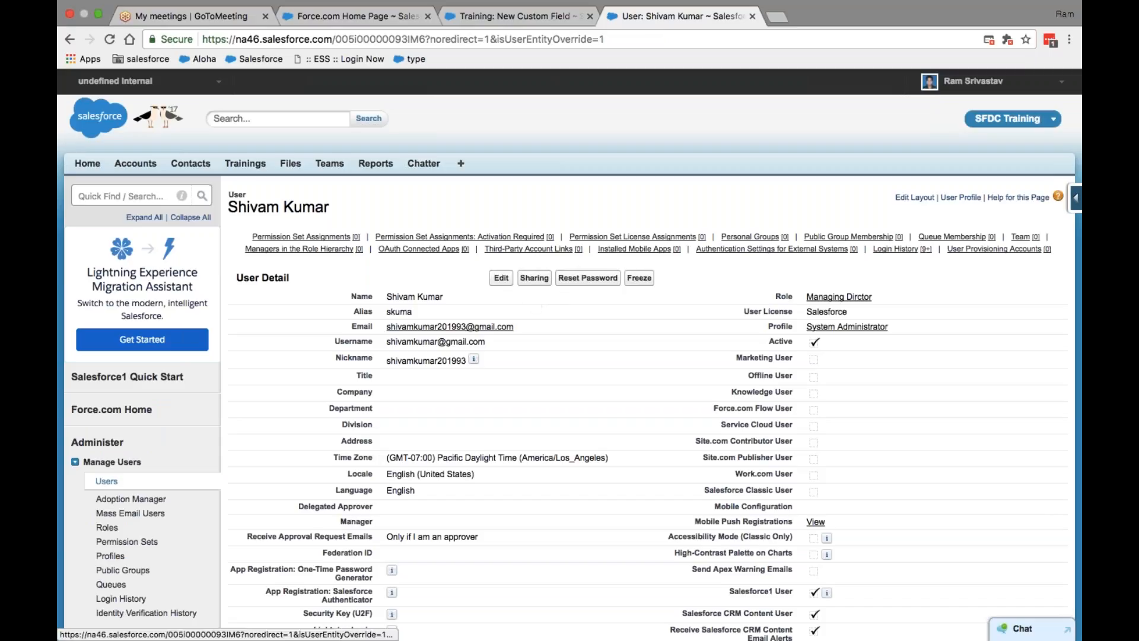
left_click(476, 23)
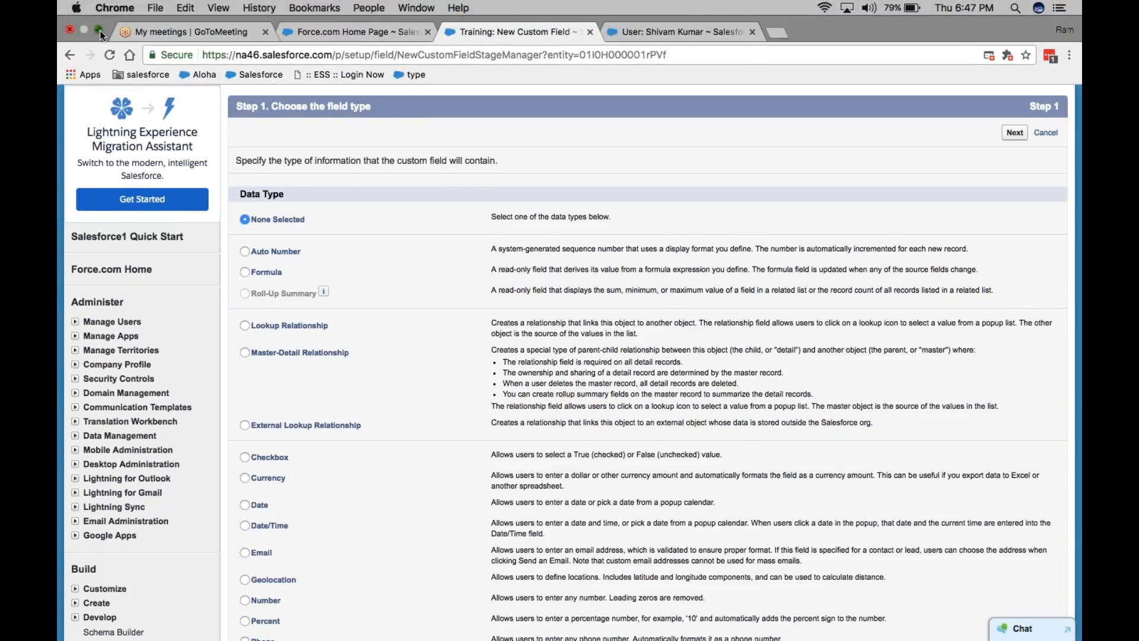
Step: Scroll the SFDC Contant notes in Word to the Emp1/Emp2 example, then return to Salesforce
left_click(99, 29)
left_click(681, 612)
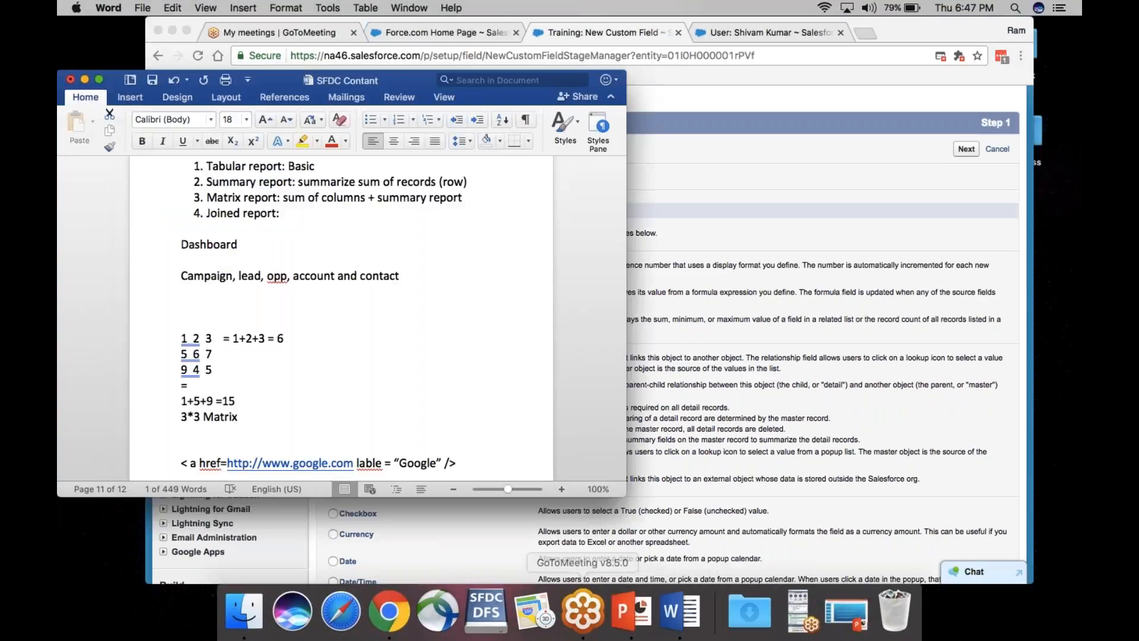
scroll(376, 367, "down", 10)
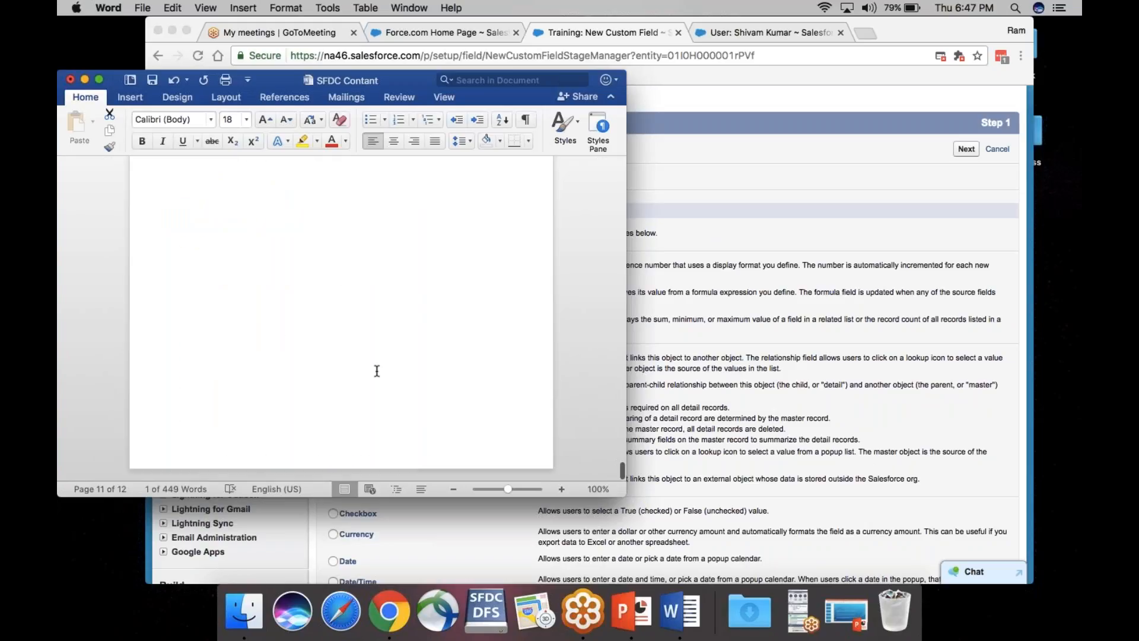
scroll(377, 371, "up", 8)
left_click(361, 296)
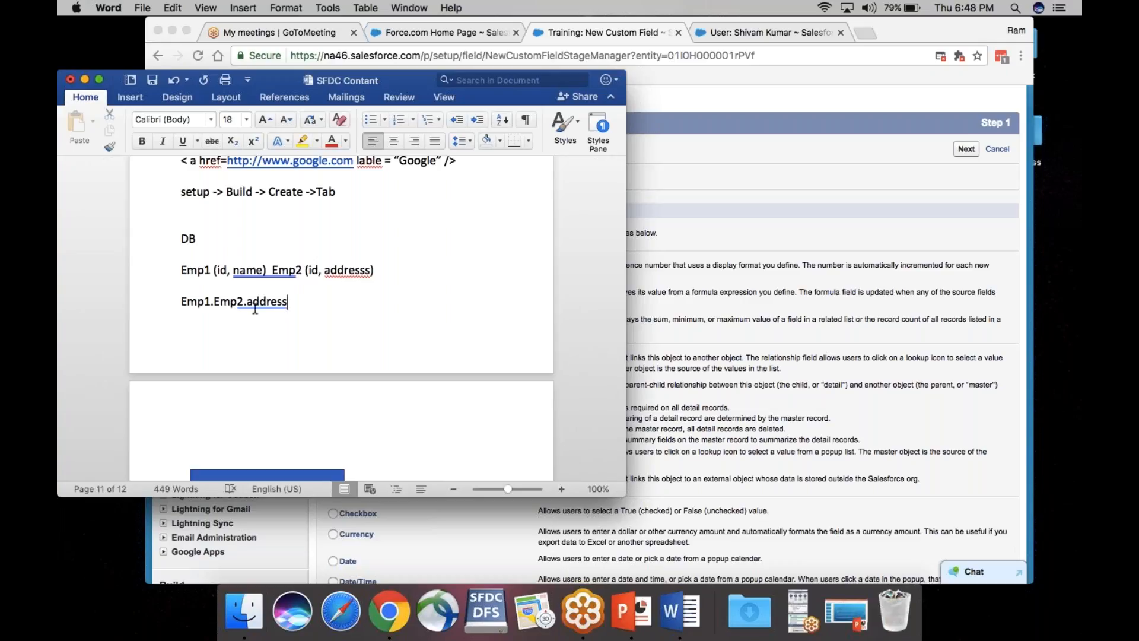
left_click(675, 240)
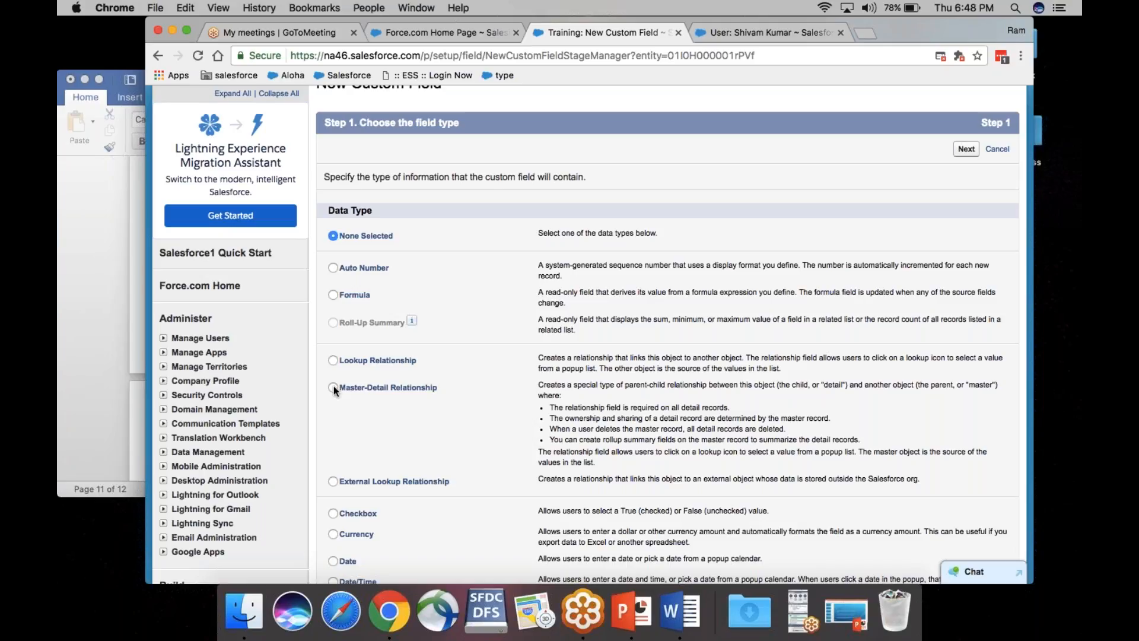
Step: Maximize the browser and choose Master-Detail Relationship as the new Training field's data type
left_click(187, 33)
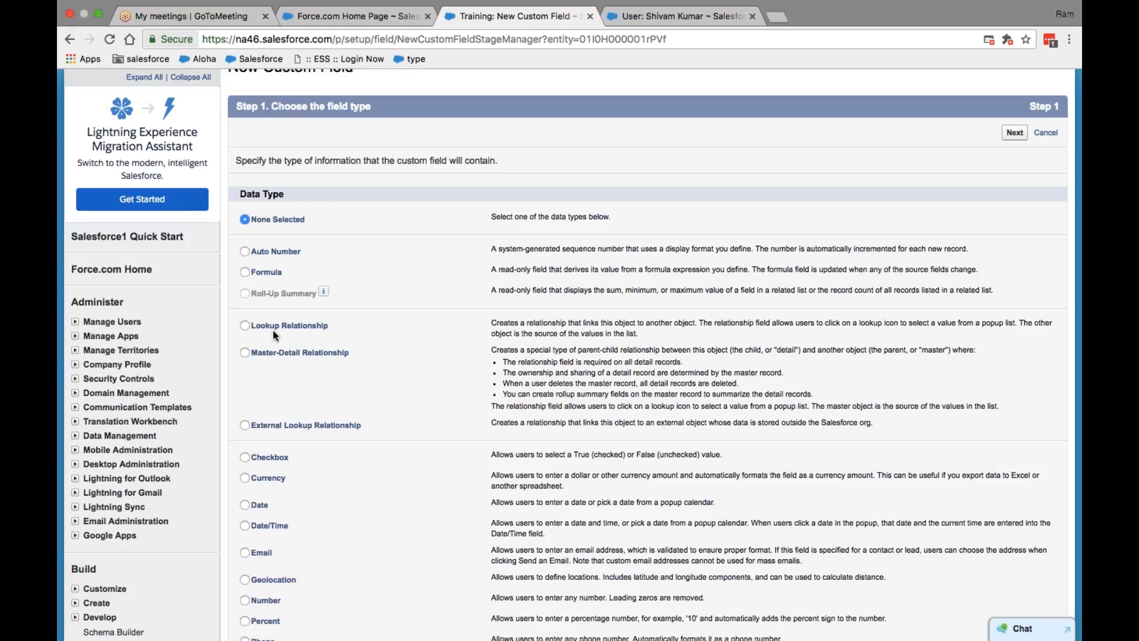
left_click(259, 352)
scroll(283, 300, "down", 10)
scroll(283, 301, "up", 15)
scroll(279, 314, "down", 4)
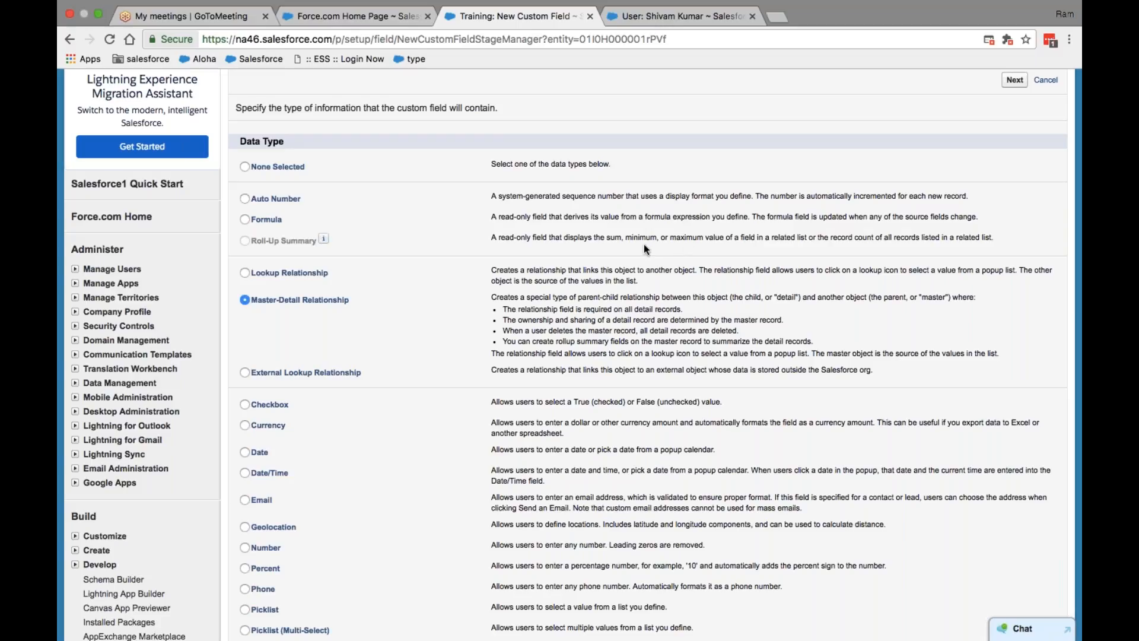
mouse_move(124, 20)
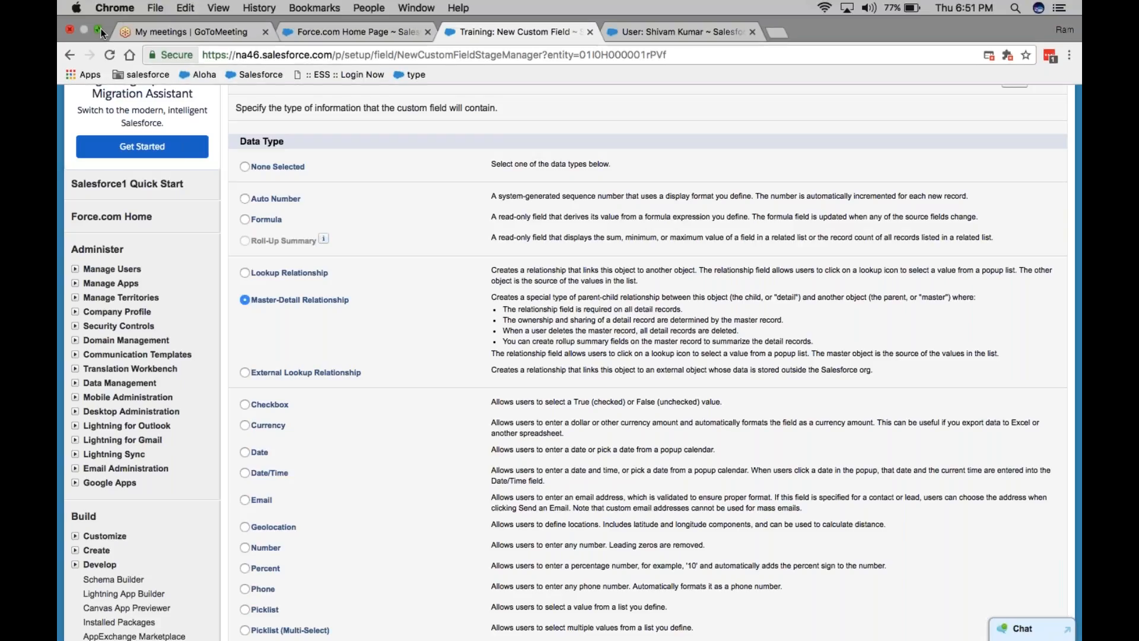
Step: Switch to the Word notes and add a new line reading 'value (1,2,3)'
left_click(99, 27)
left_click(691, 628)
key("Return")
type("range")
key("BackSpace")
key("BackSpace")
key("BackSpace")
key("BackSpace")
key("BackSpace")
type("value (1,2,3)")
Step: Add the Max examples: 'max(val)' giving 3, and 'Max(12, 3, 34) = 34'
key("Return")
type("max(val")
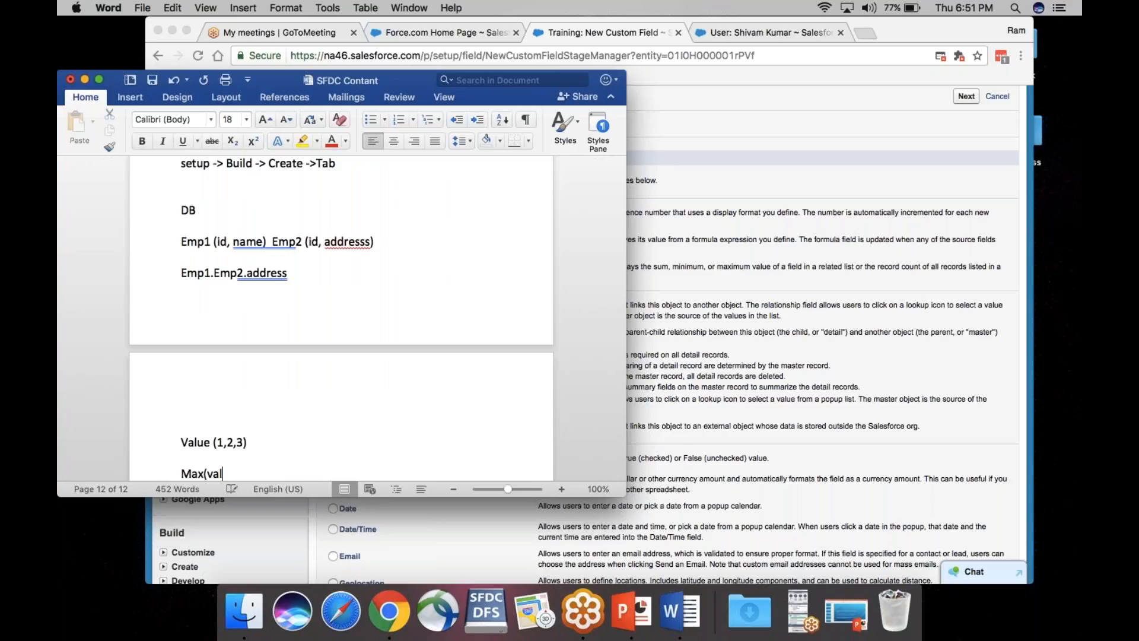
type(")")
key("shift+Return")
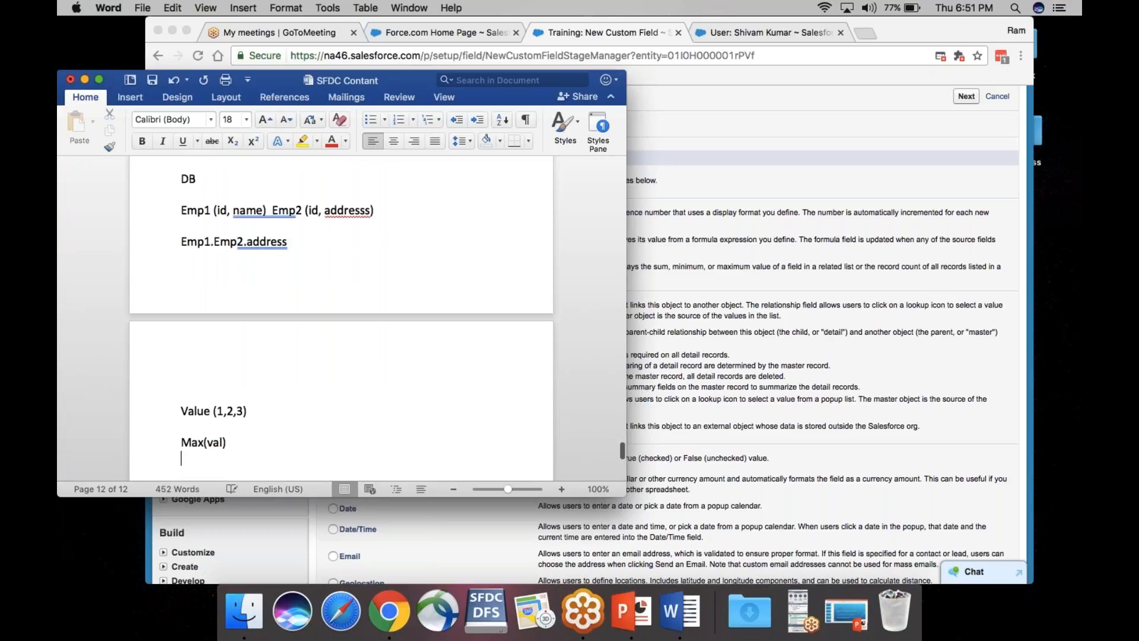
type("3")
key("Return")
key("Return")
type("Ma")
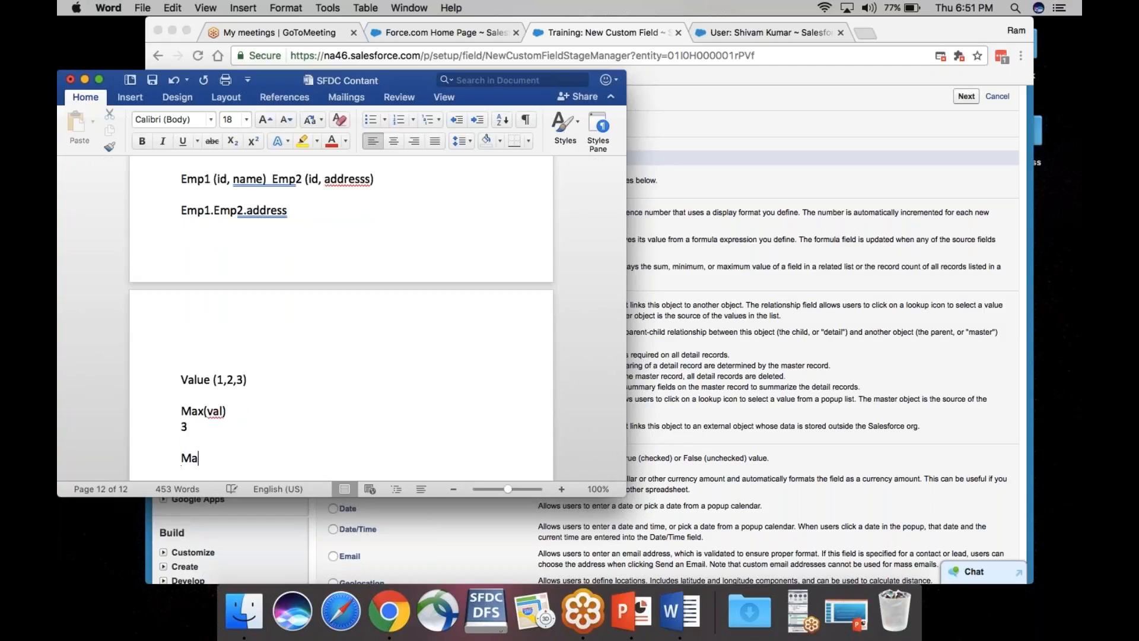
type("x(12, 3, 34)")
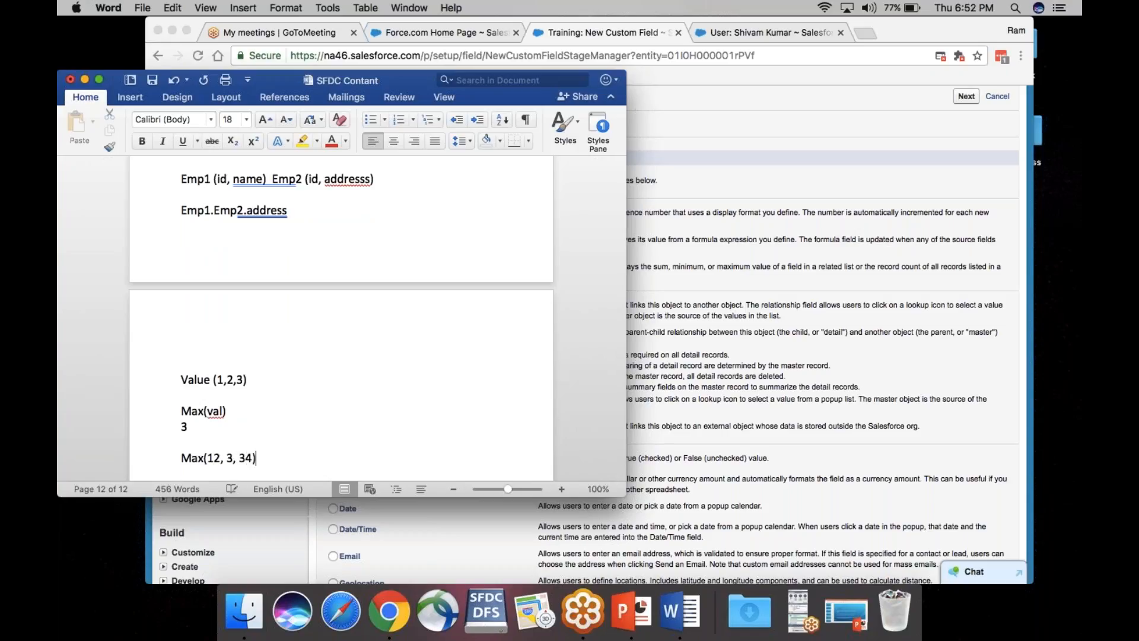
type(" =  34")
Step: Add the 'Min = 3' and 'Sum ( 12+ 3+ 14+) = 29' example lines
key("Return")
type("Min  = 3")
key("Return")
key("Return")
type("Sum (")
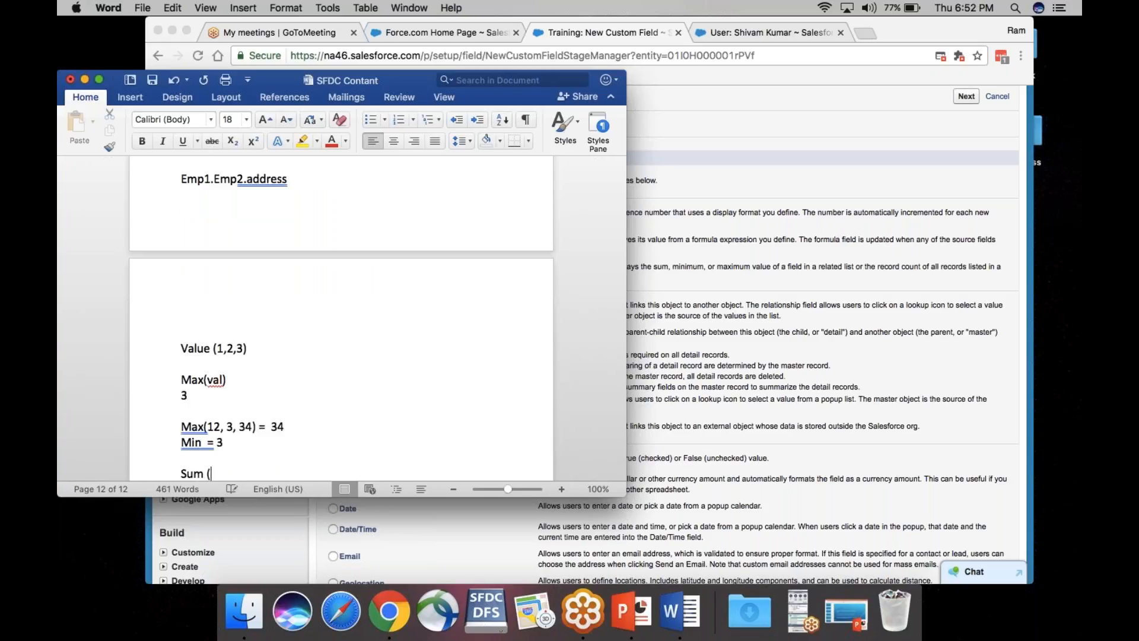
type(" 12+ 3+ 14+) = 29")
key("Up")
key("Up")
key("Up")
key("Up")
key("Down")
key("Down")
key("Down")
key("Down")
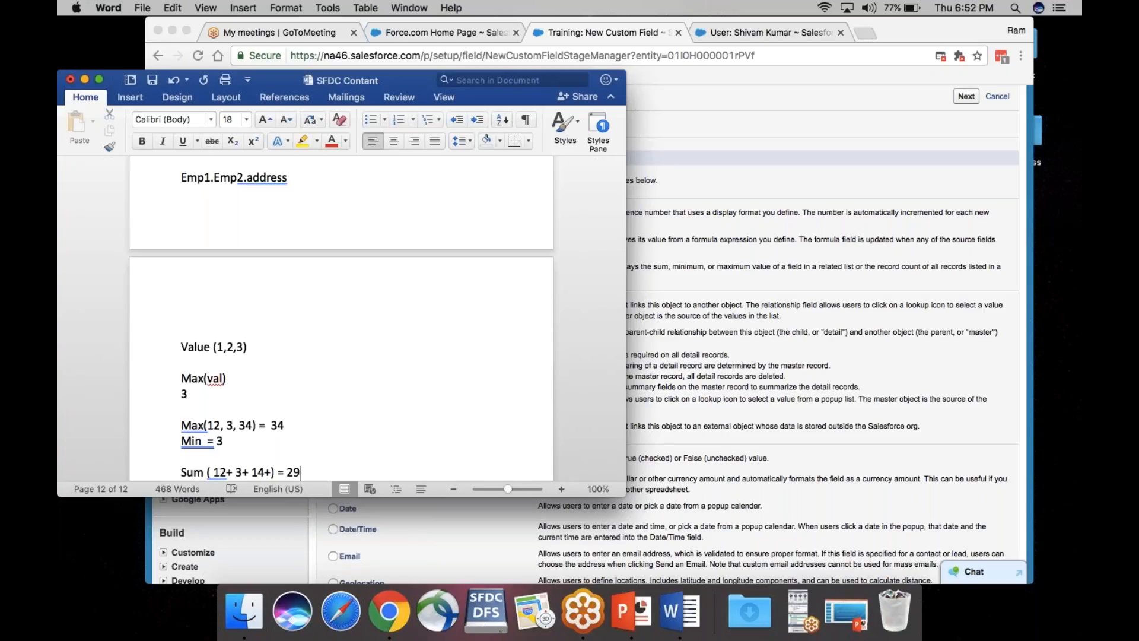
key("Up")
key("Up")
Step: Go to the Trainings home page in full-screen Chrome and start a new Training record
left_click(710, 133)
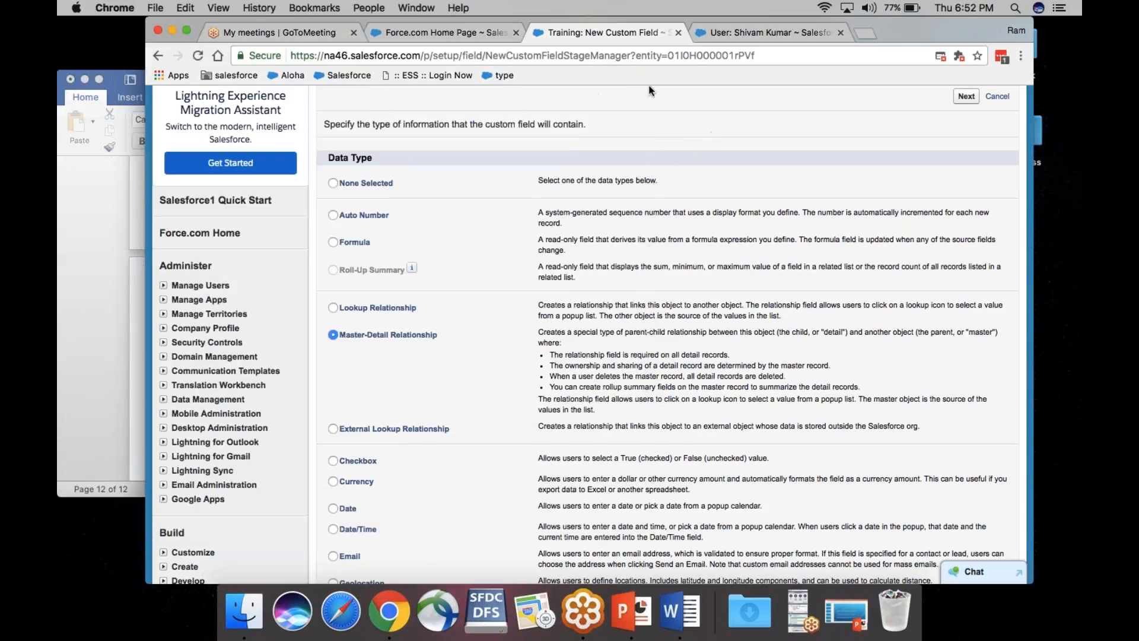
left_click(771, 32)
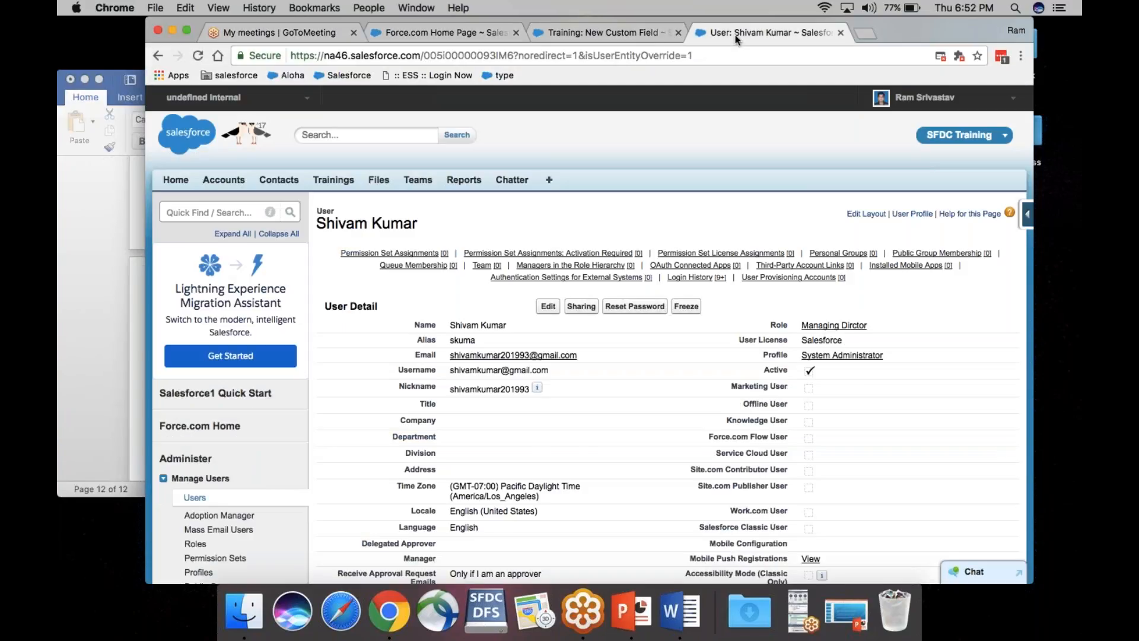
left_click(645, 32)
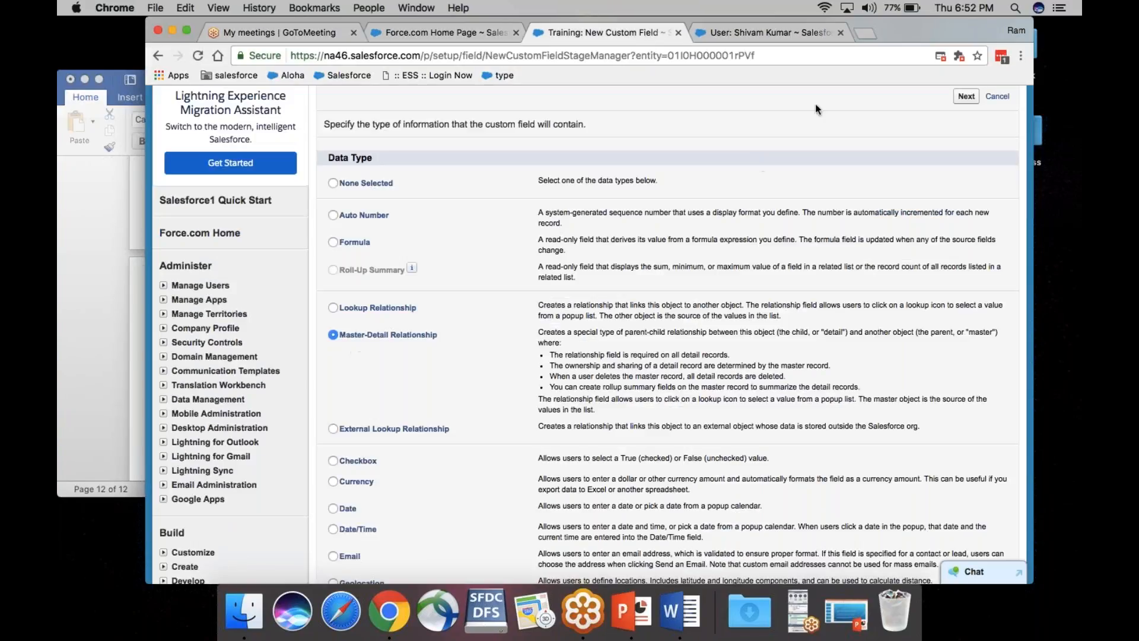
left_click(747, 32)
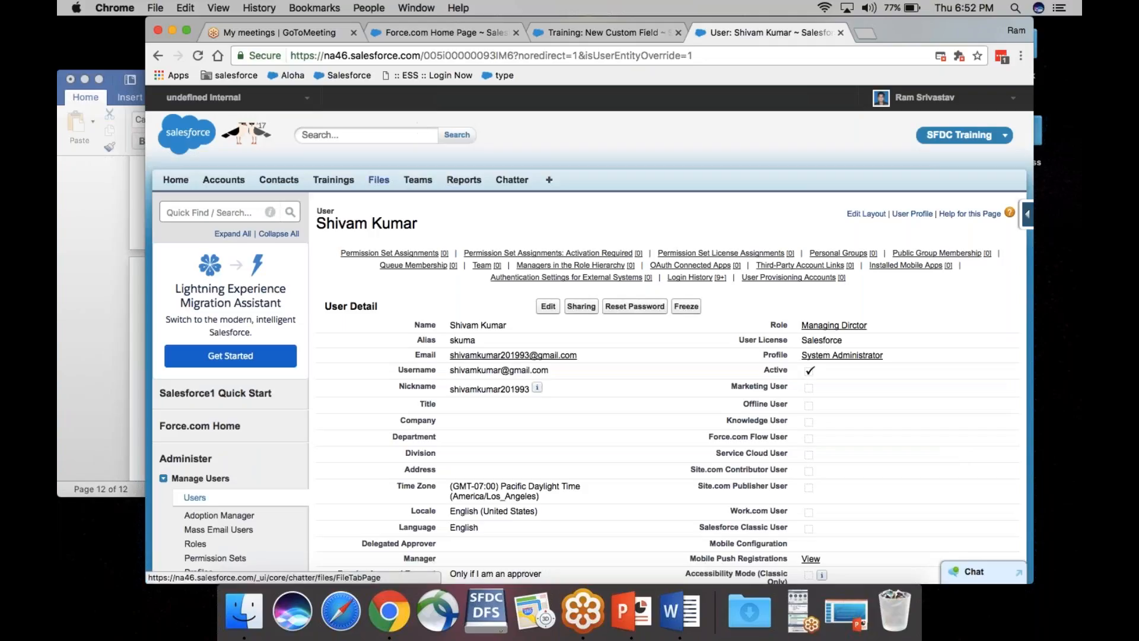
left_click(334, 179)
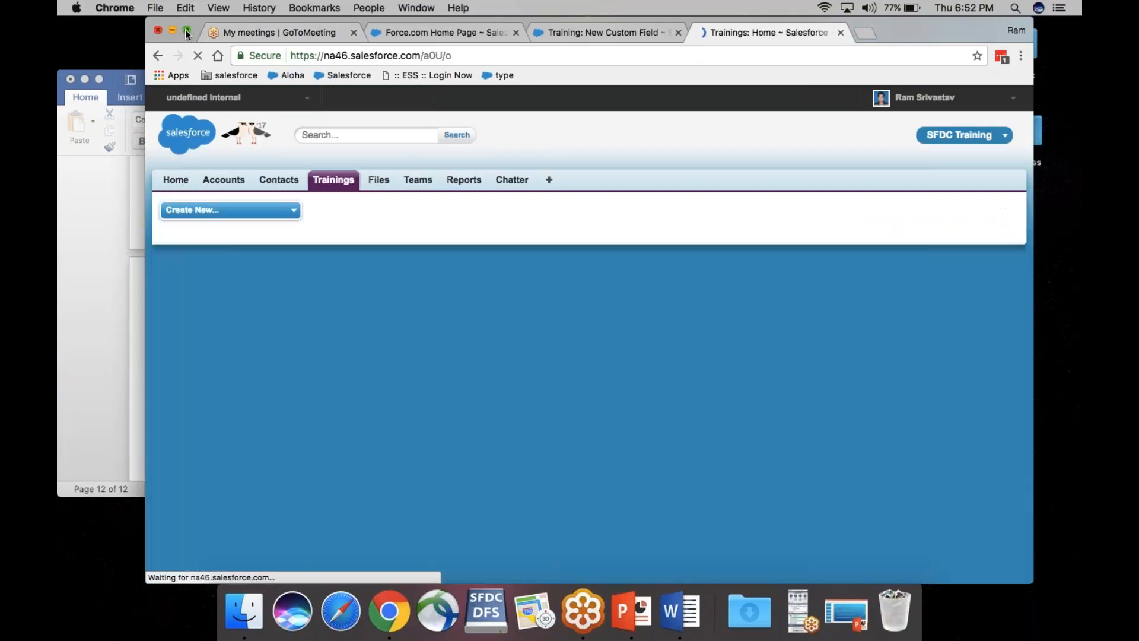
left_click(186, 31)
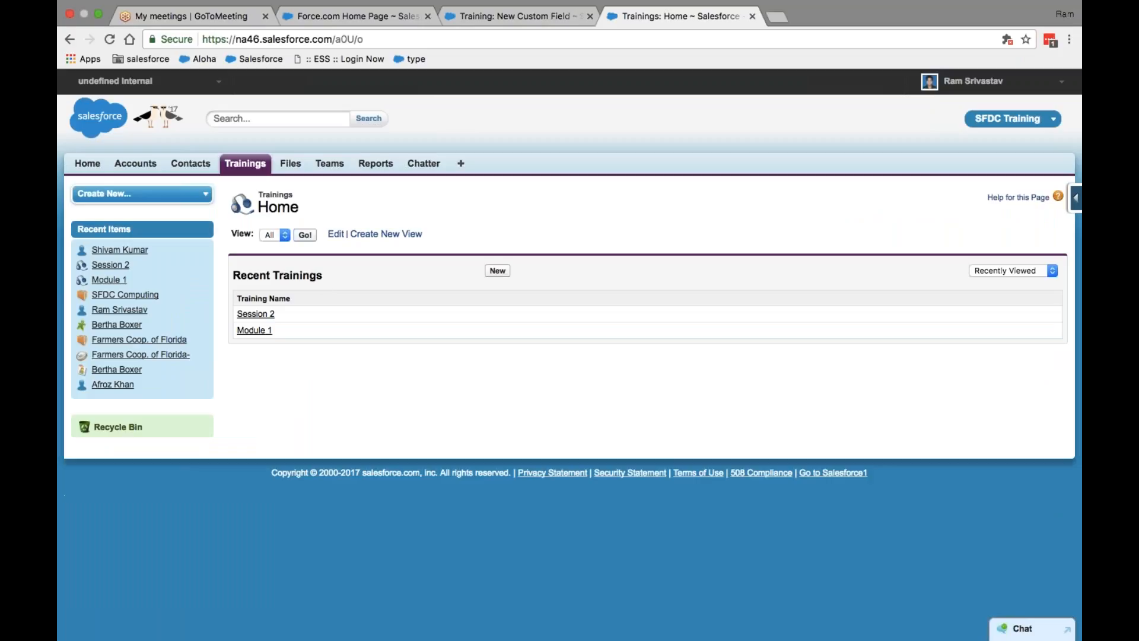
left_click(498, 271)
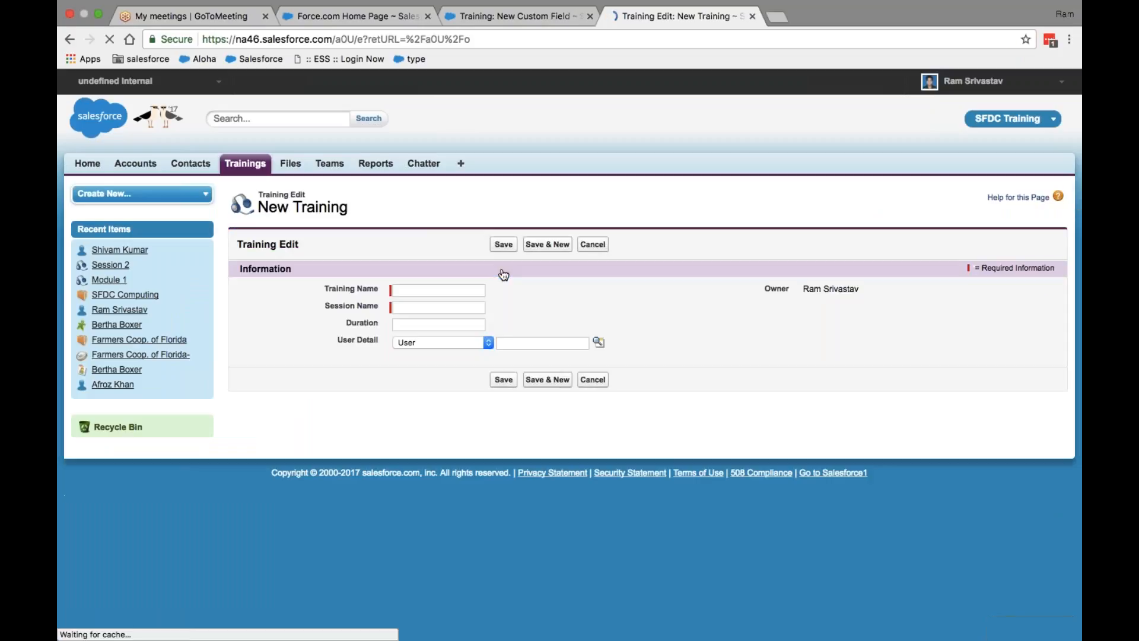
Step: Fill in Training Name SFDC, Session Name Session 3, and Duration 2
left_click(421, 290)
key("Down")
key("Down")
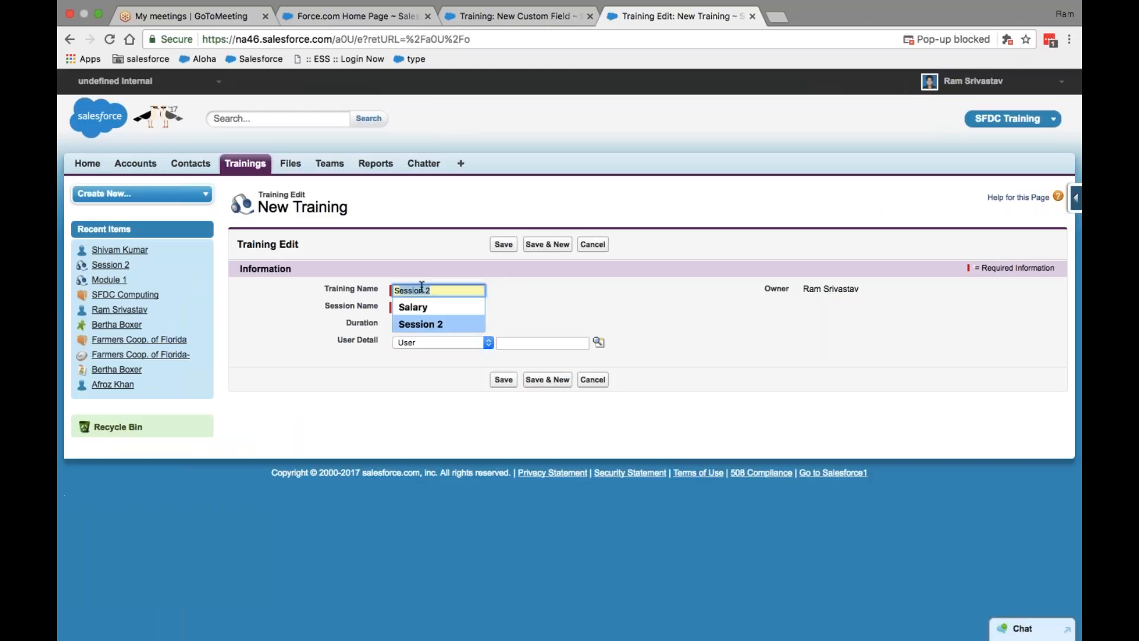
left_click(433, 306)
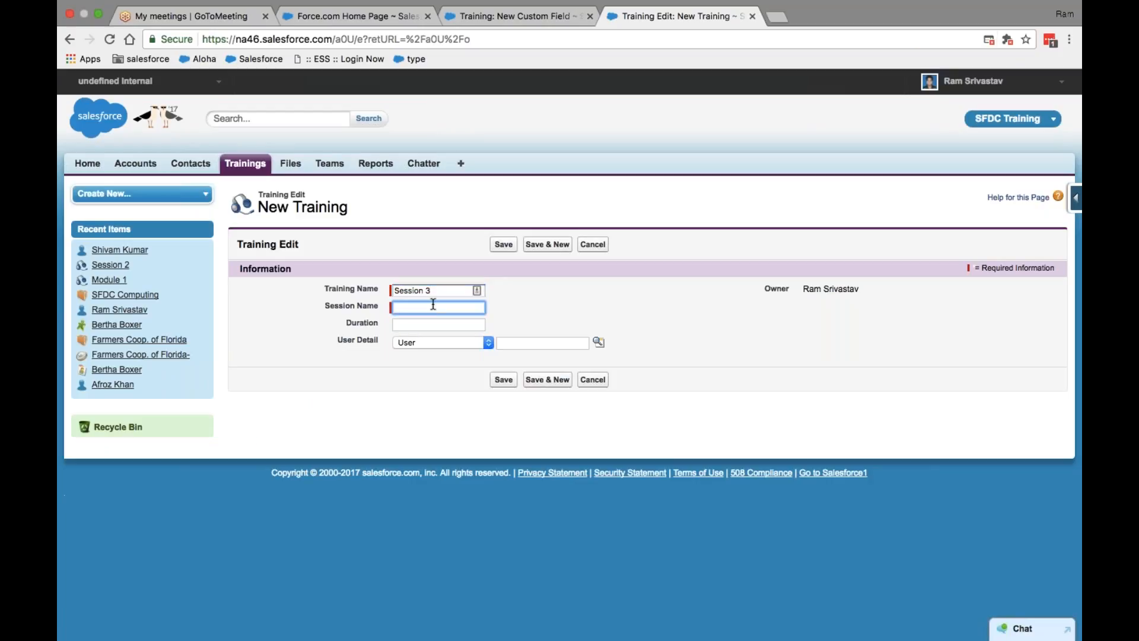
left_click(437, 290)
triple_click(437, 290)
key("super+c")
key("BackSpace")
left_click(433, 307)
key("super+v")
left_click(424, 289)
type("SFDC")
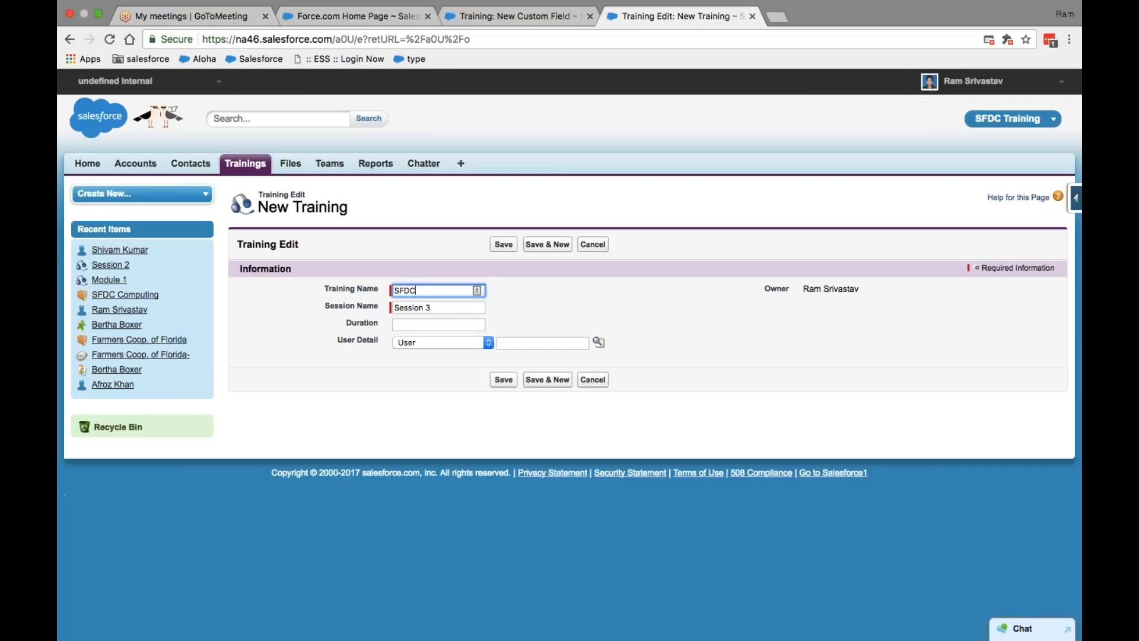
key("Tab")
type("2")
Step: Look up and select the user for User Detail by name, then save the record
left_click(543, 343)
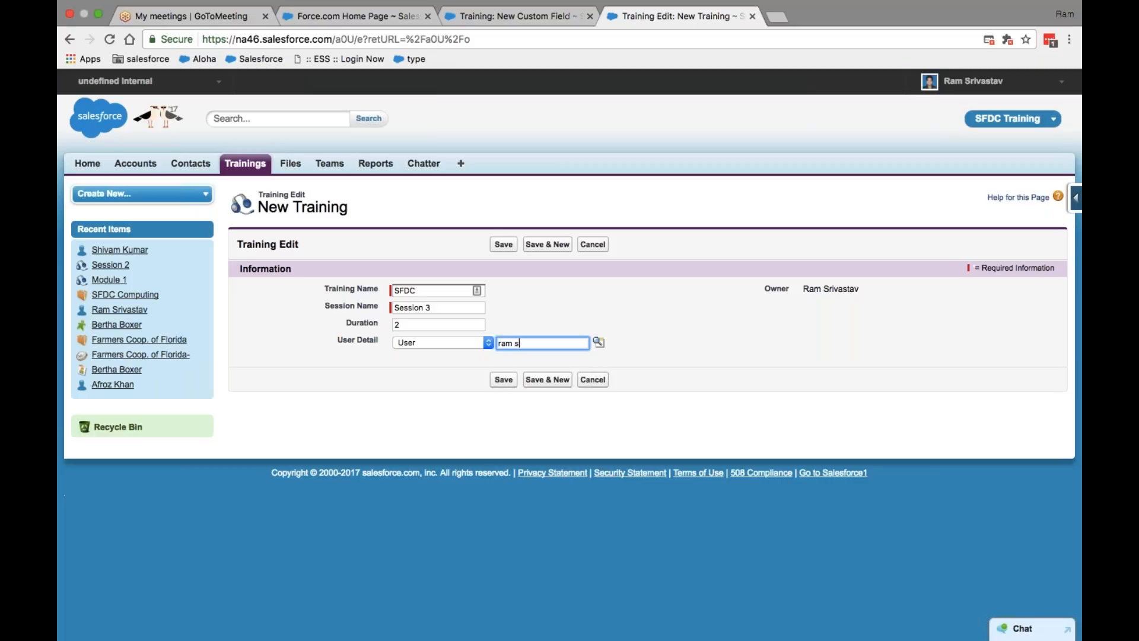
left_click(598, 344)
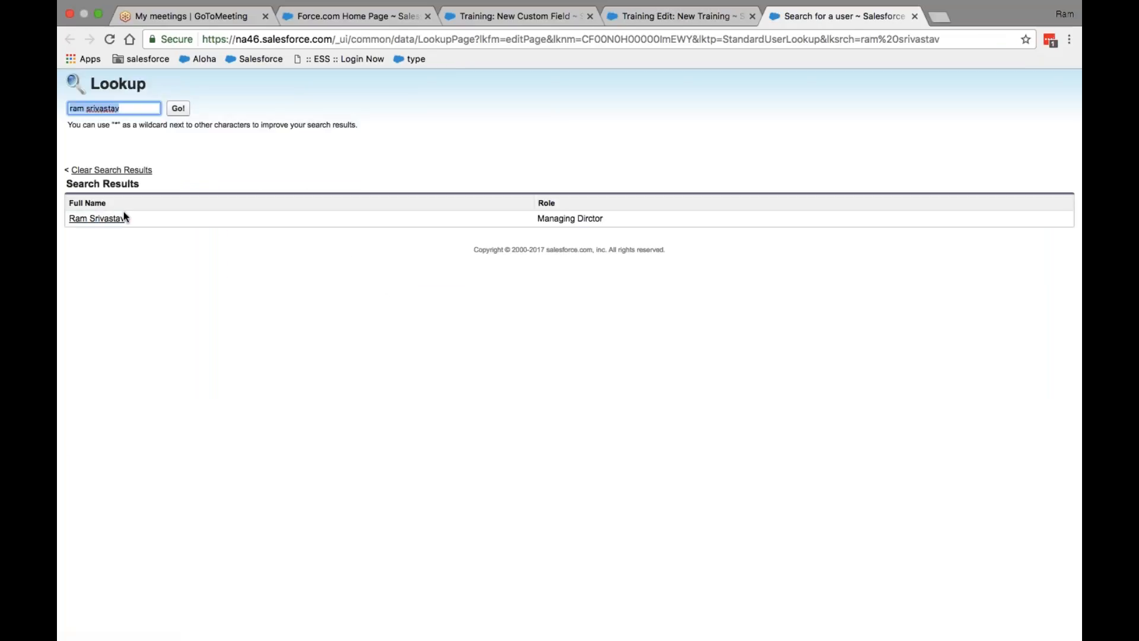
left_click(125, 217)
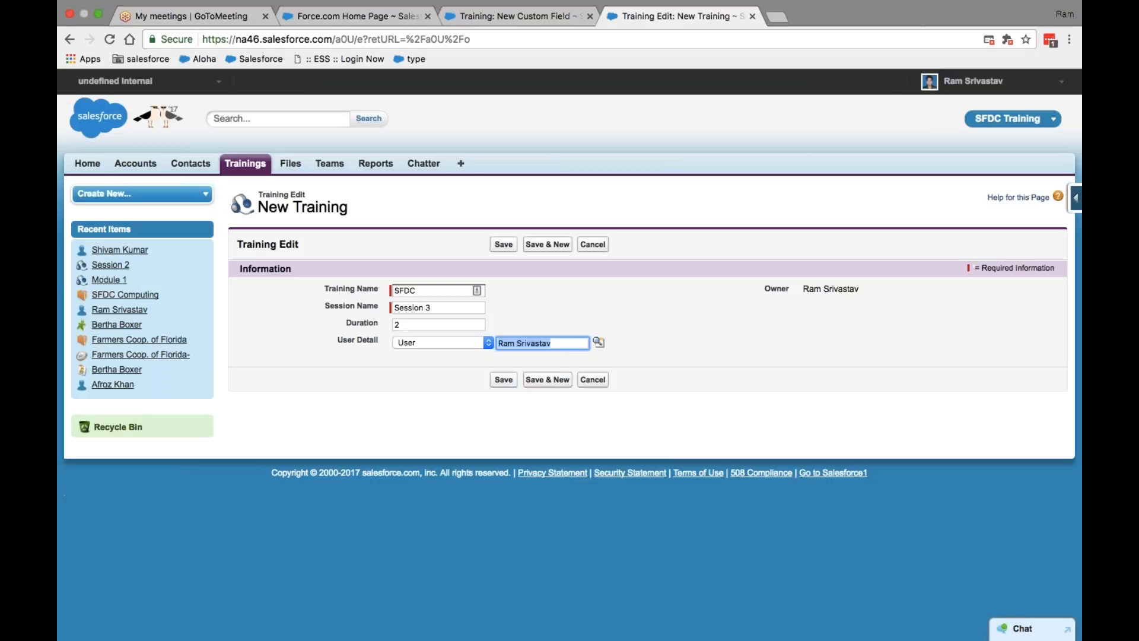
left_click(503, 379)
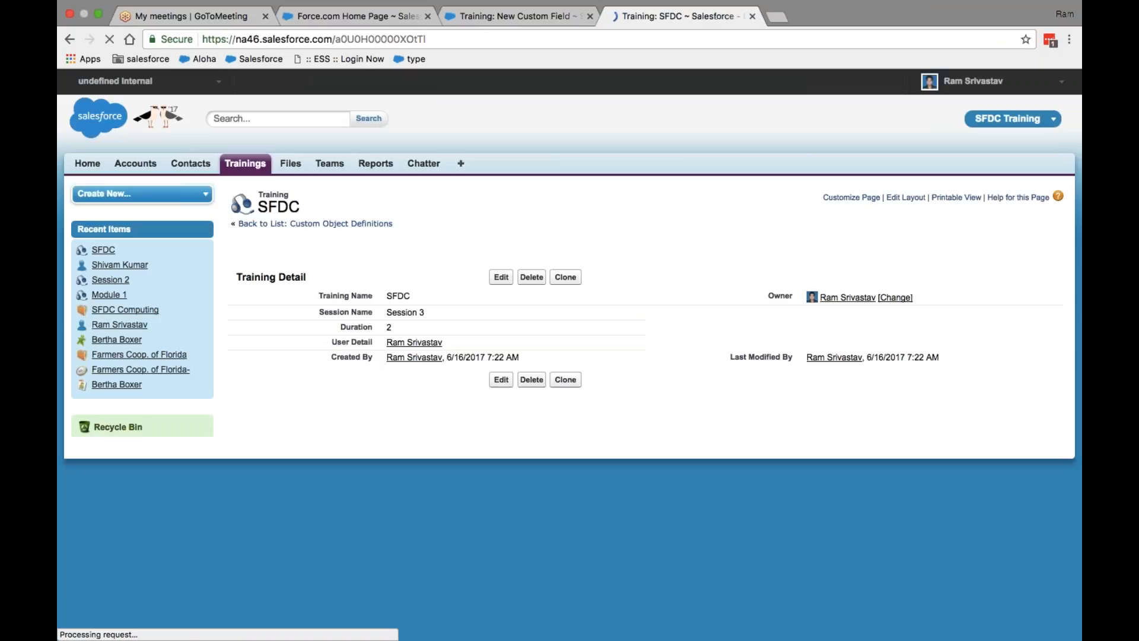
Step: Start a new Training with Training Name SFDC, Session Name Session 4, and Duration 6
left_click(242, 166)
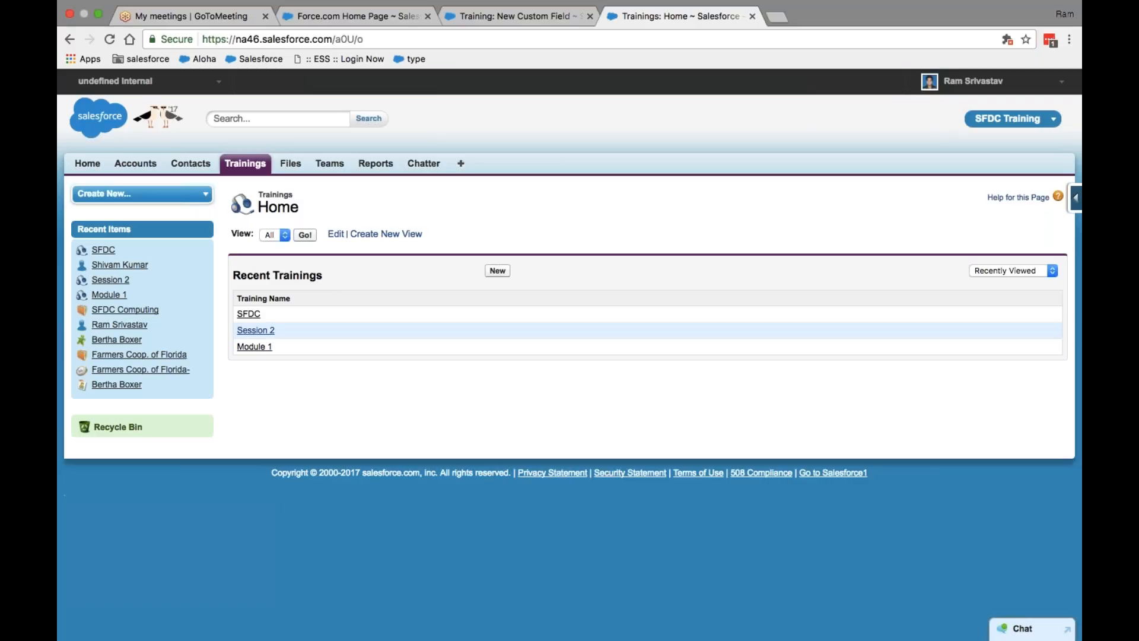
left_click(497, 270)
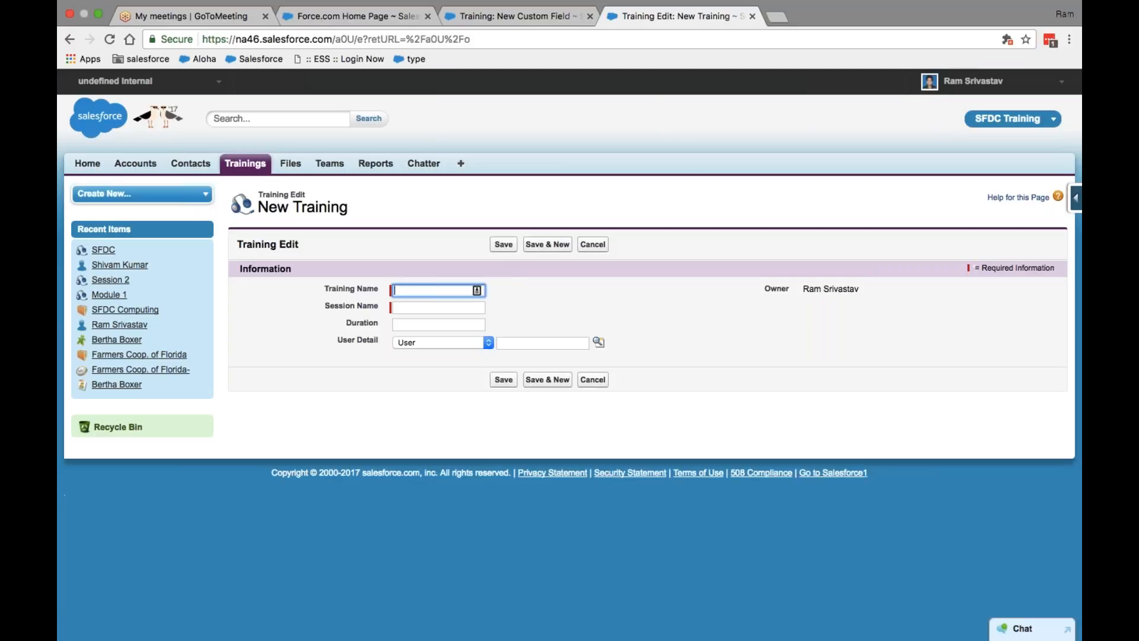
type("SFDC")
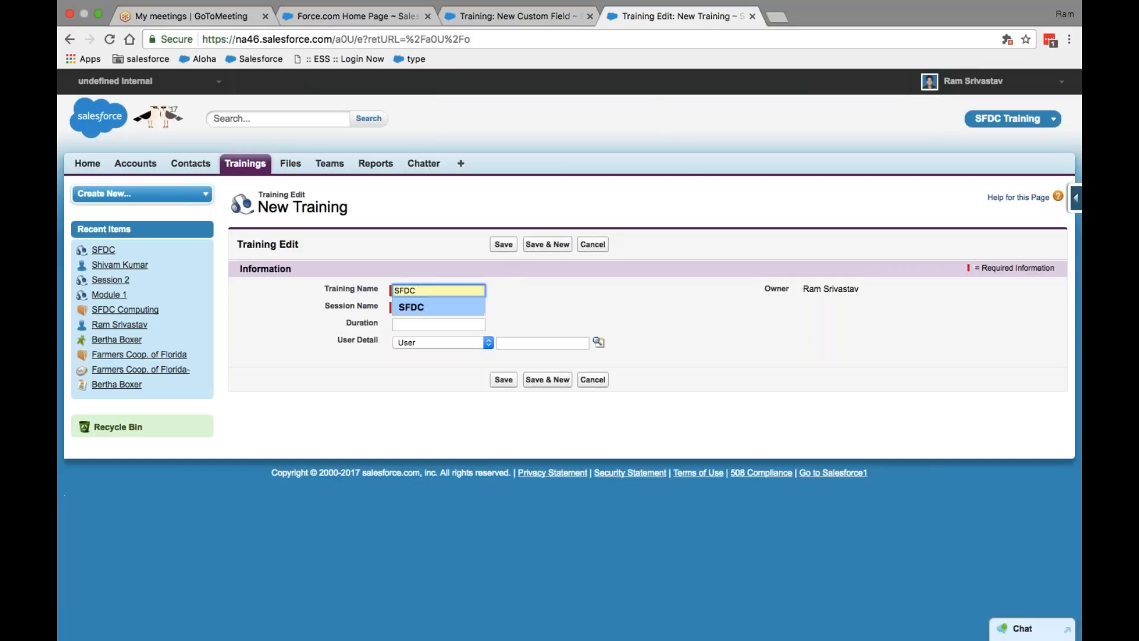
left_click(455, 306)
type("Se")
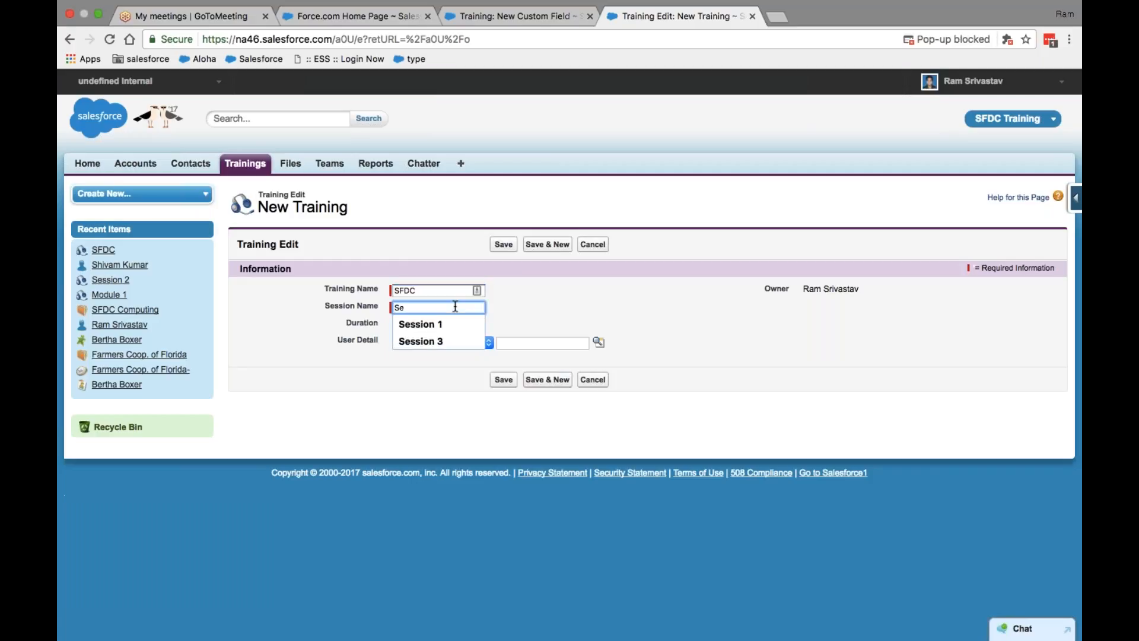
key("Down")
key("Down")
key("Right")
key("BackSpace")
type("4")
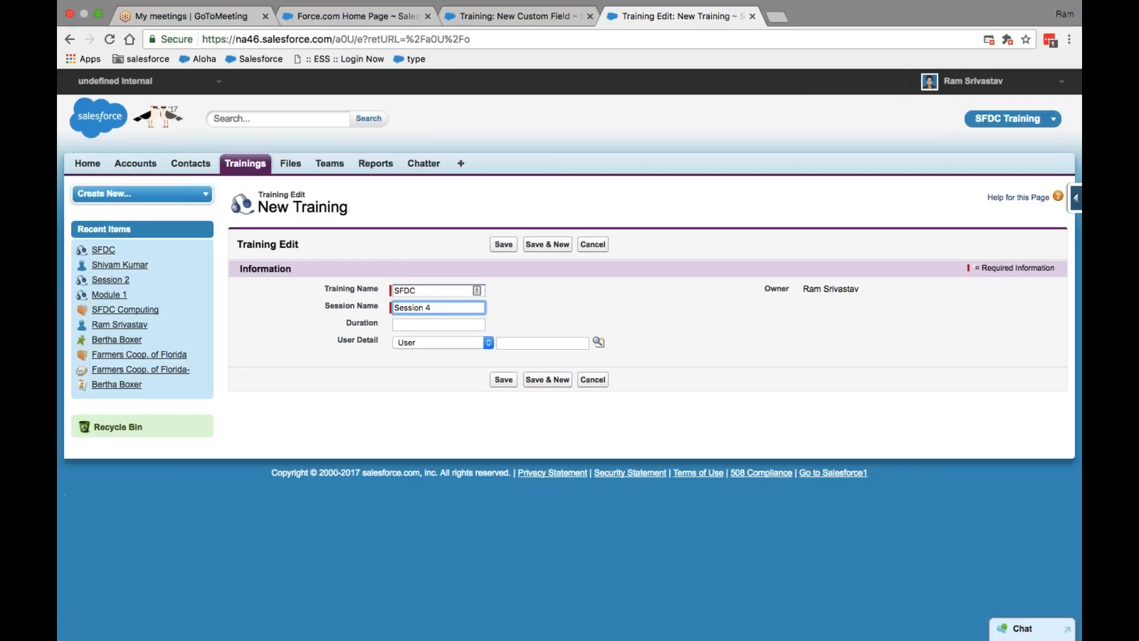
key("Tab")
type("6")
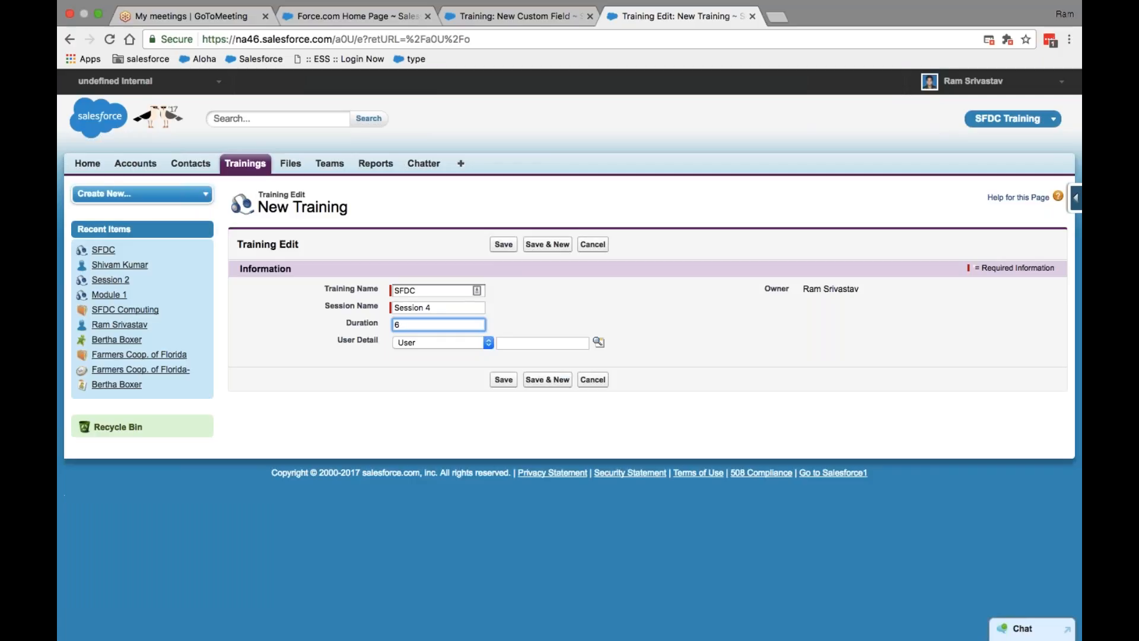
Step: Save the Session 4 record and open another blank New Training form
left_click(509, 378)
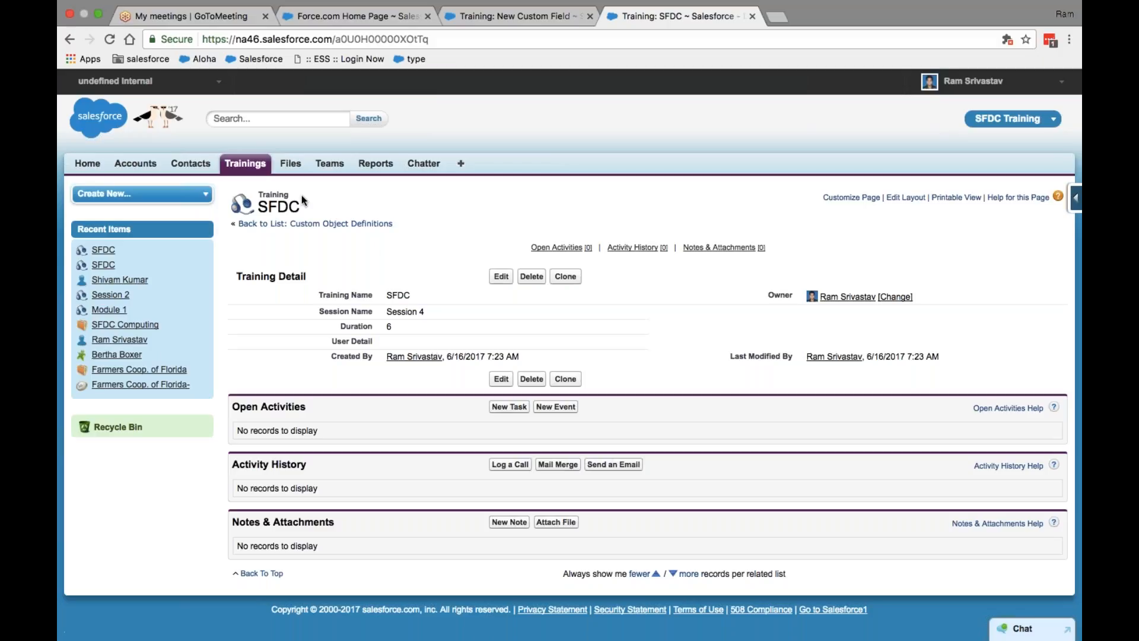
left_click(250, 169)
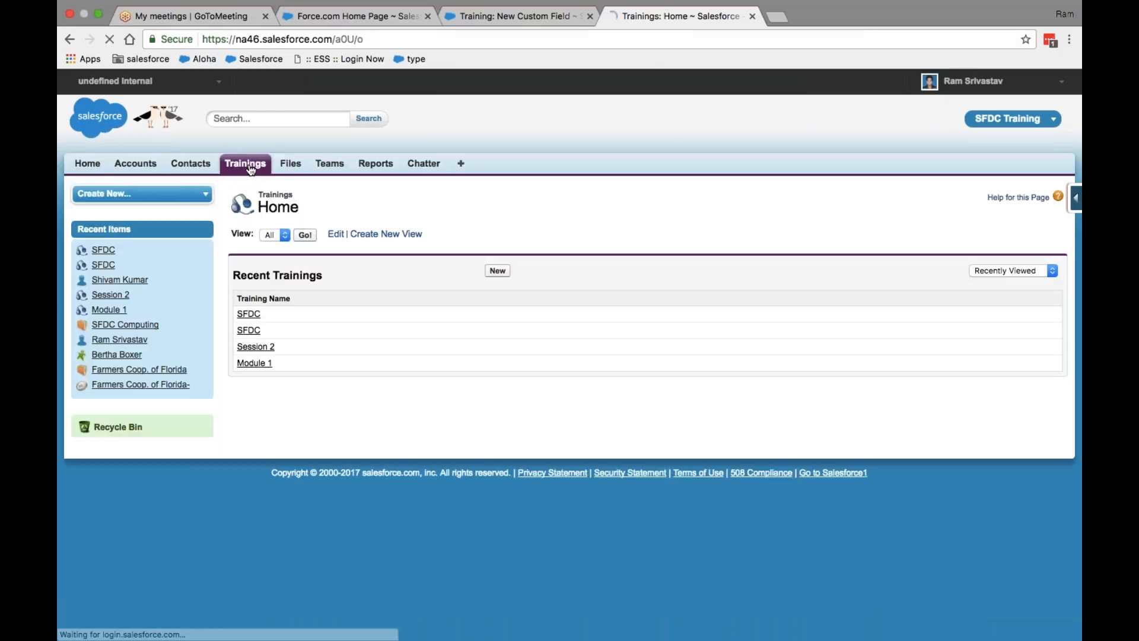
left_click(498, 271)
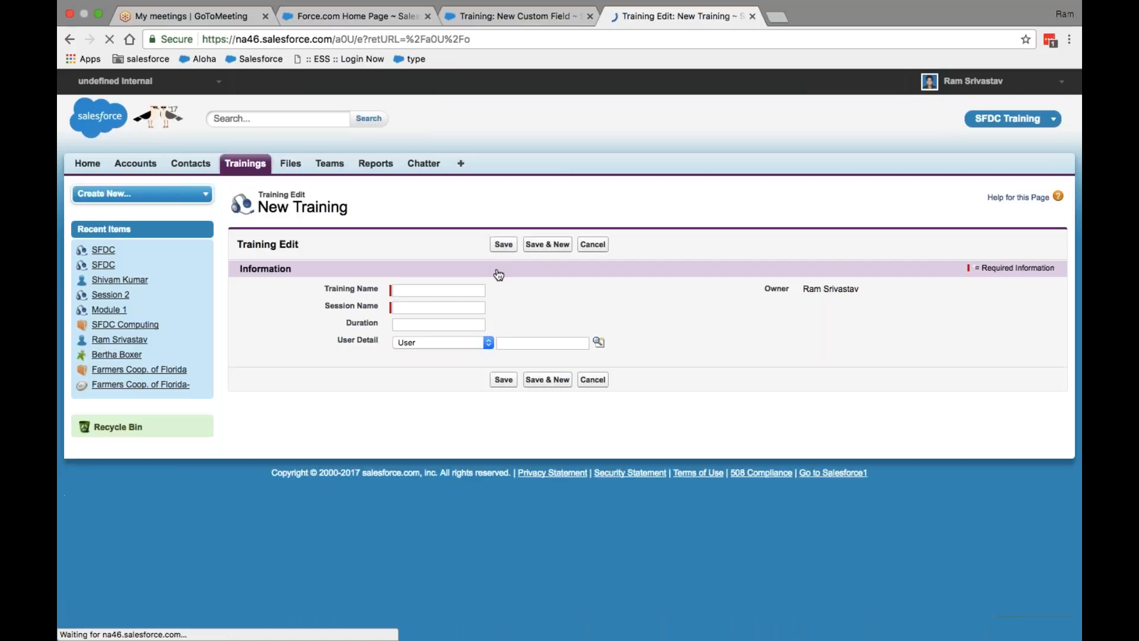
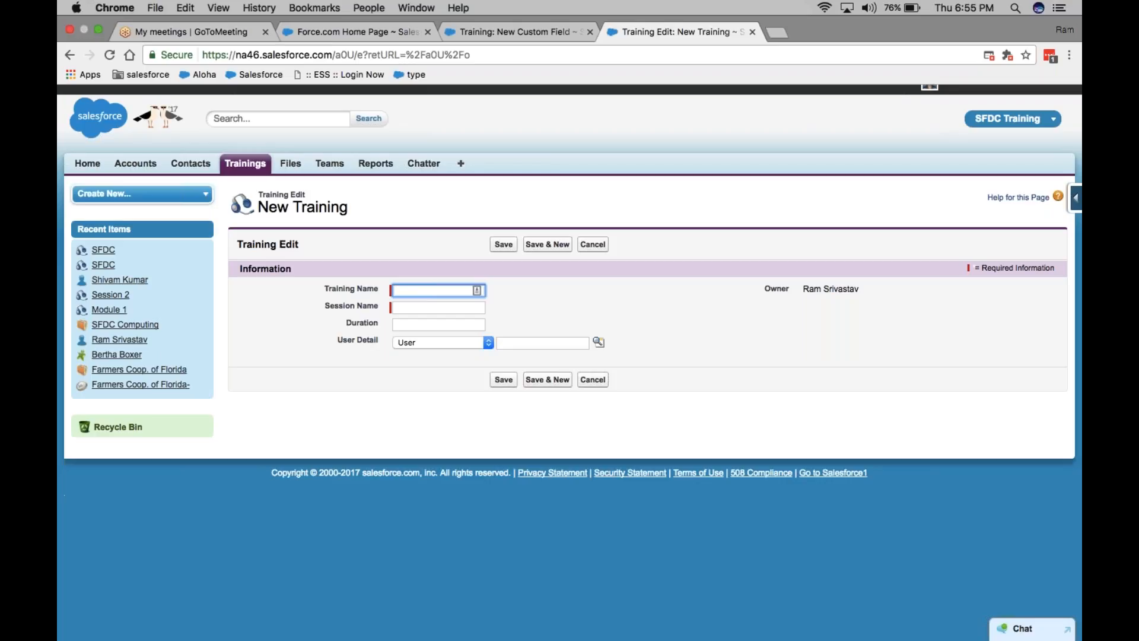
Step: Pick Email as the new Training field's data type and continue to the details step
left_click(508, 30)
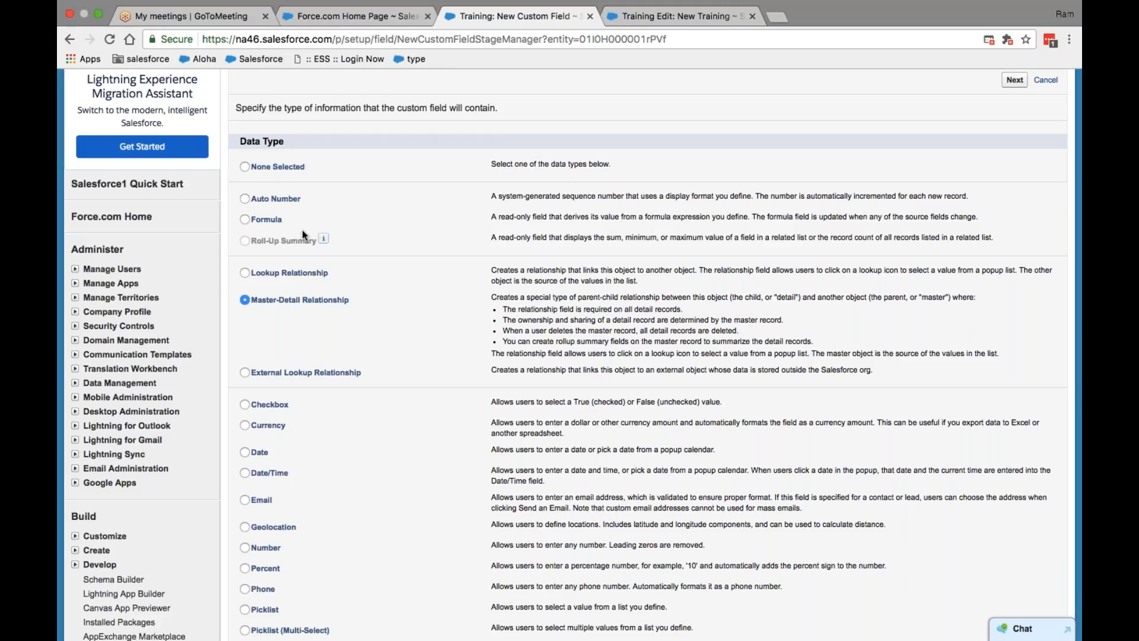
scroll(302, 231, "down", 5)
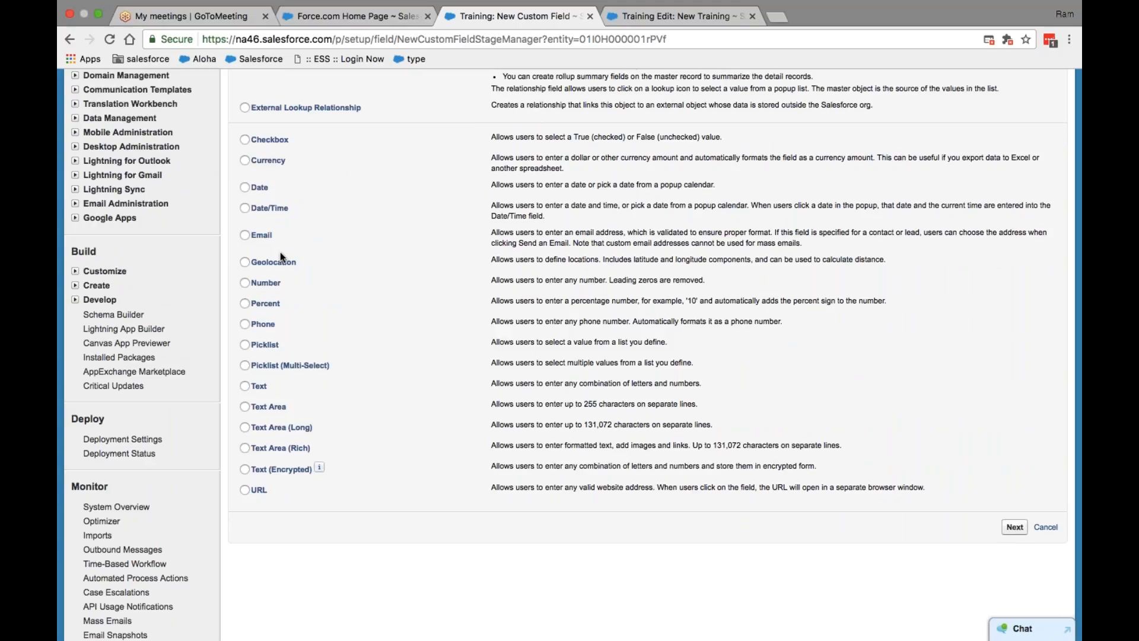
left_click(245, 236)
scroll(245, 238, "up", 8)
scroll(573, 354, "down", 9)
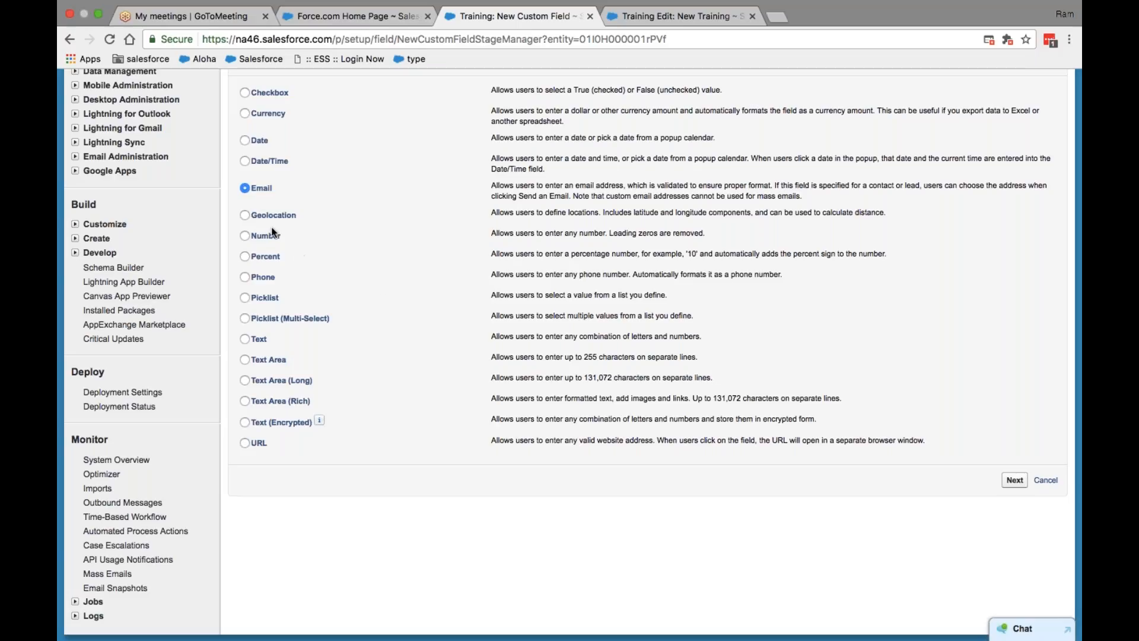
left_click(1014, 480)
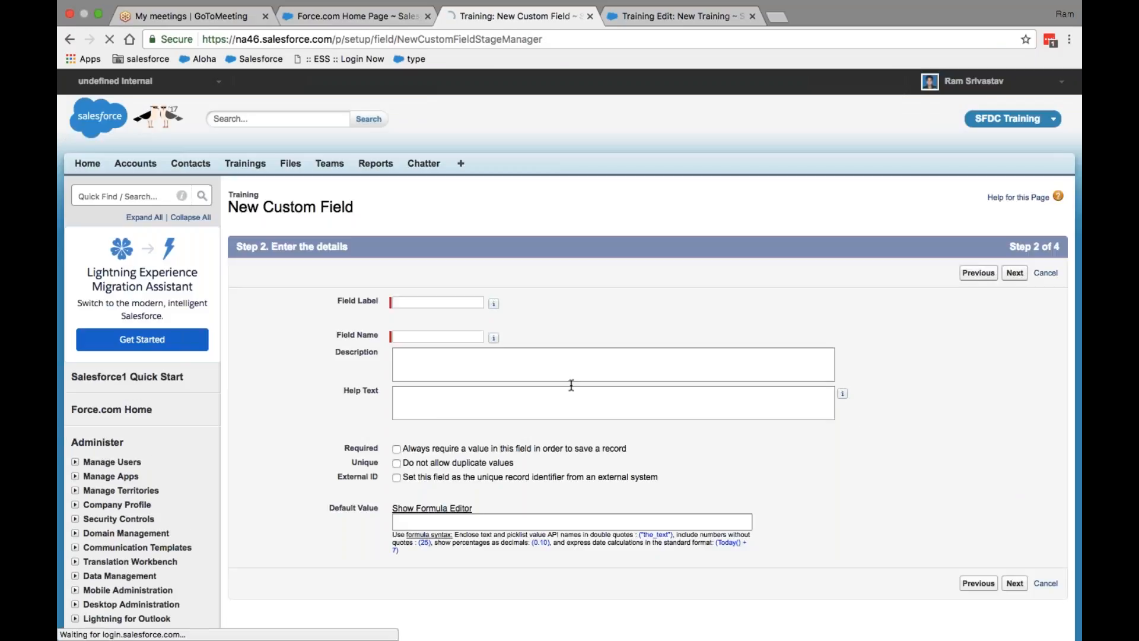
Step: Mark the field Required and Unique and give it the label Email
scroll(494, 380, "down", 1)
scroll(494, 379, "down", 2)
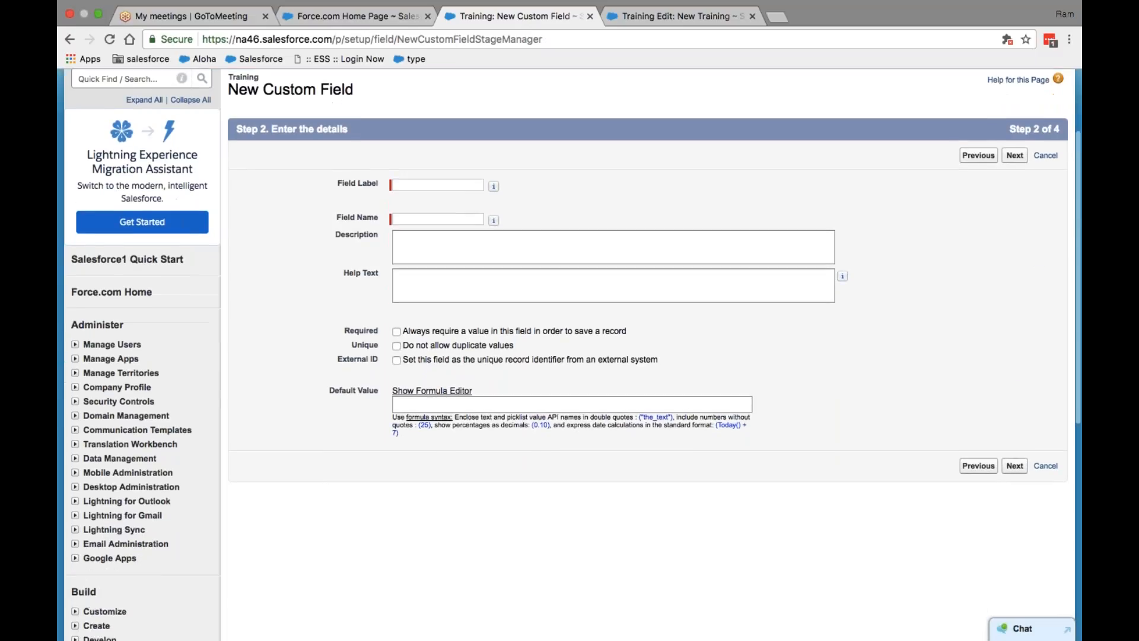
left_click(397, 332)
left_click(396, 346)
left_click(436, 185)
type("Ema")
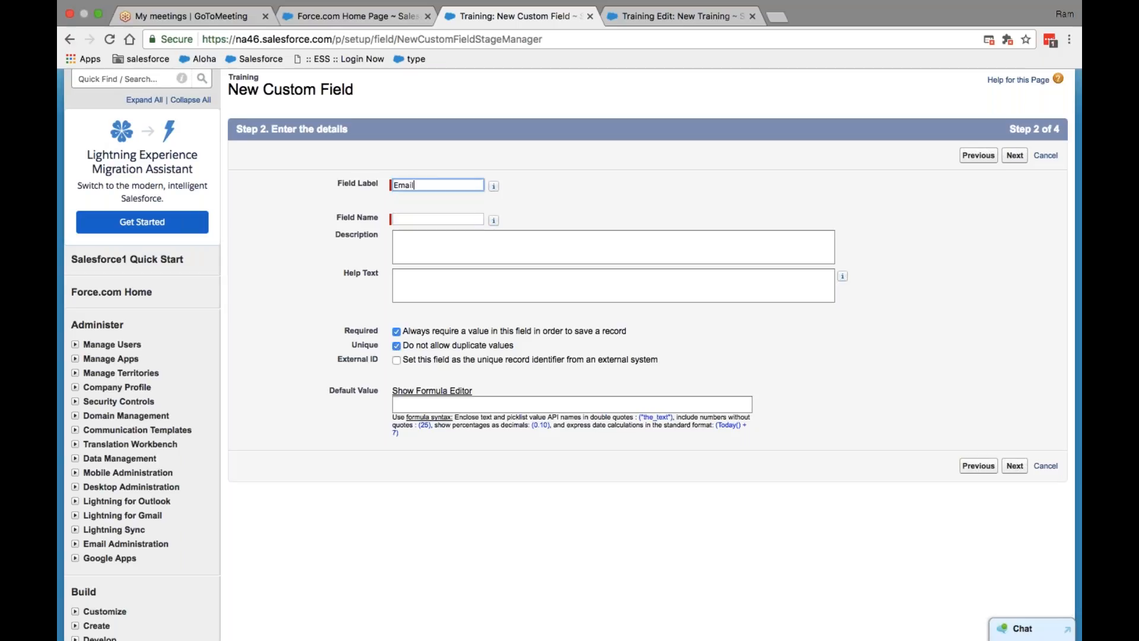
type("il")
key("Tab")
key("Tab")
key("Tab")
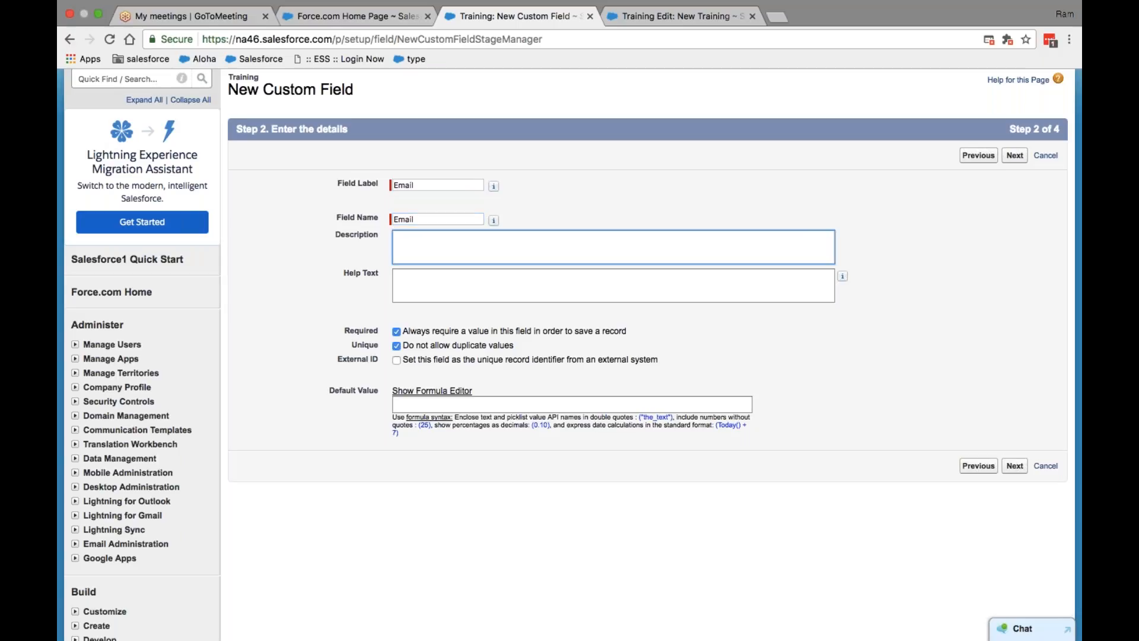
Step: Describe it as a custom field in Training object as part of SFDC batch 2 session
left_click(449, 253)
type("Custom object")
key("BackSpace")
key("BackSpace")
key("BackSpace")
key("BackSpace")
key("BackSpace")
key("BackSpace")
key("BackSpace")
type("field in Training bo")
key("BackSpace")
type("object as part of S")
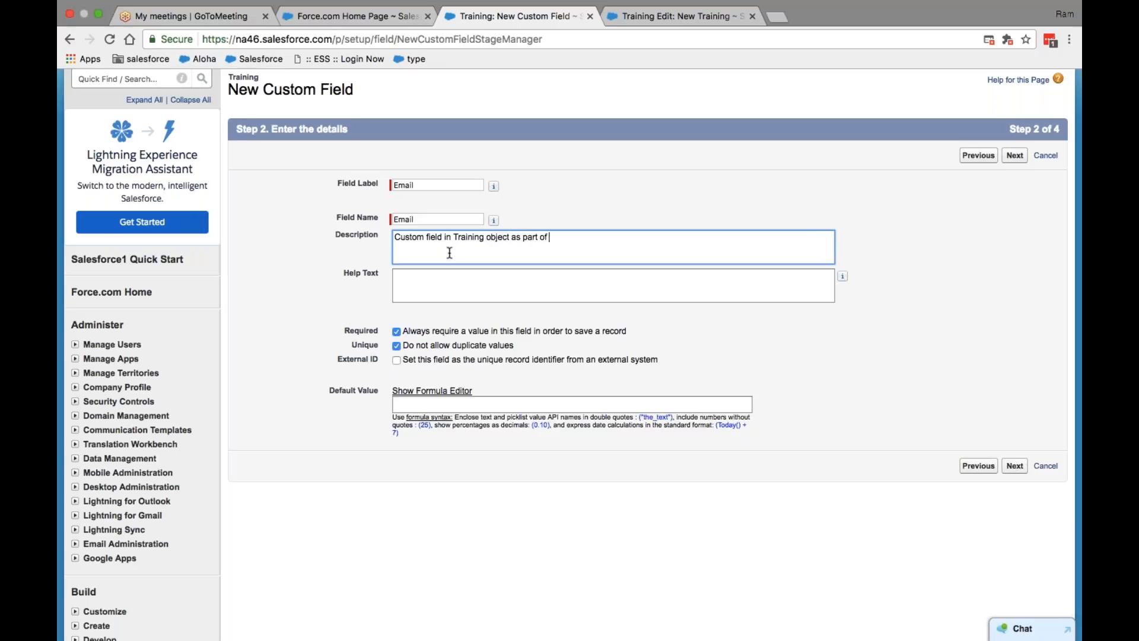
type("FDC batch 2 session")
left_click(1014, 155)
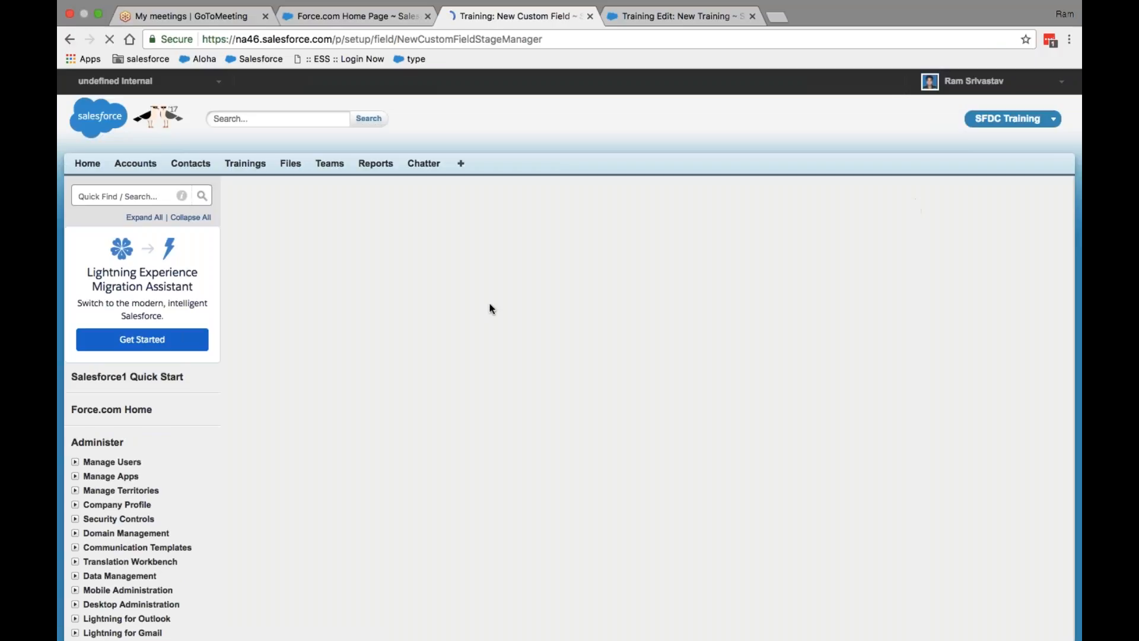
Step: Keep default field-level security and save the Email field on the Training Layout
scroll(655, 414, "down", 3)
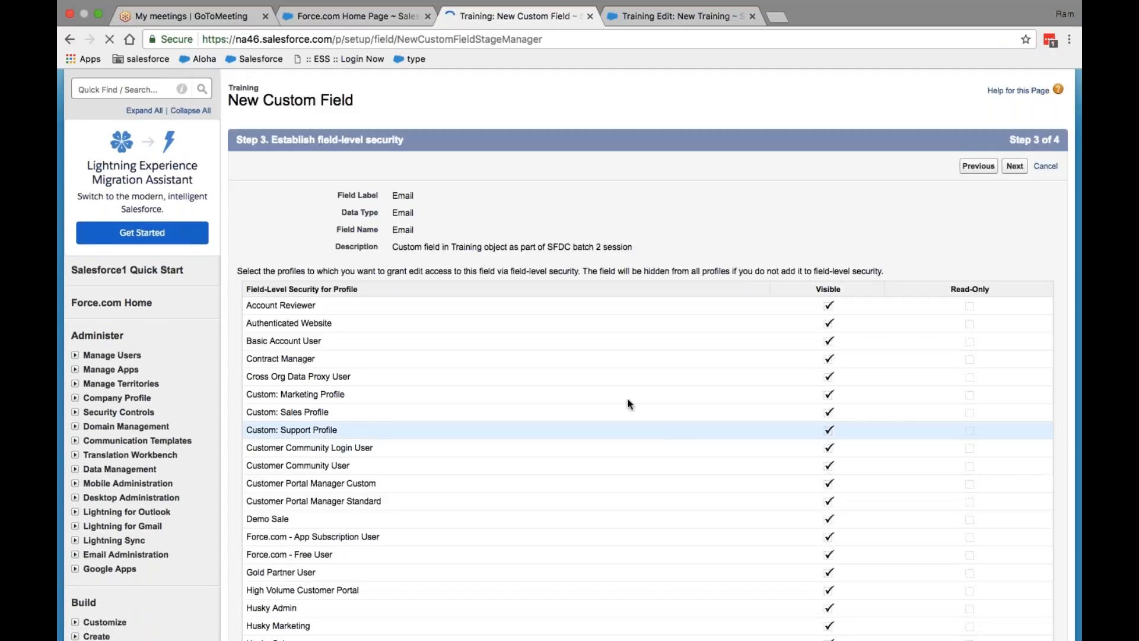
scroll(854, 295, "down", 3)
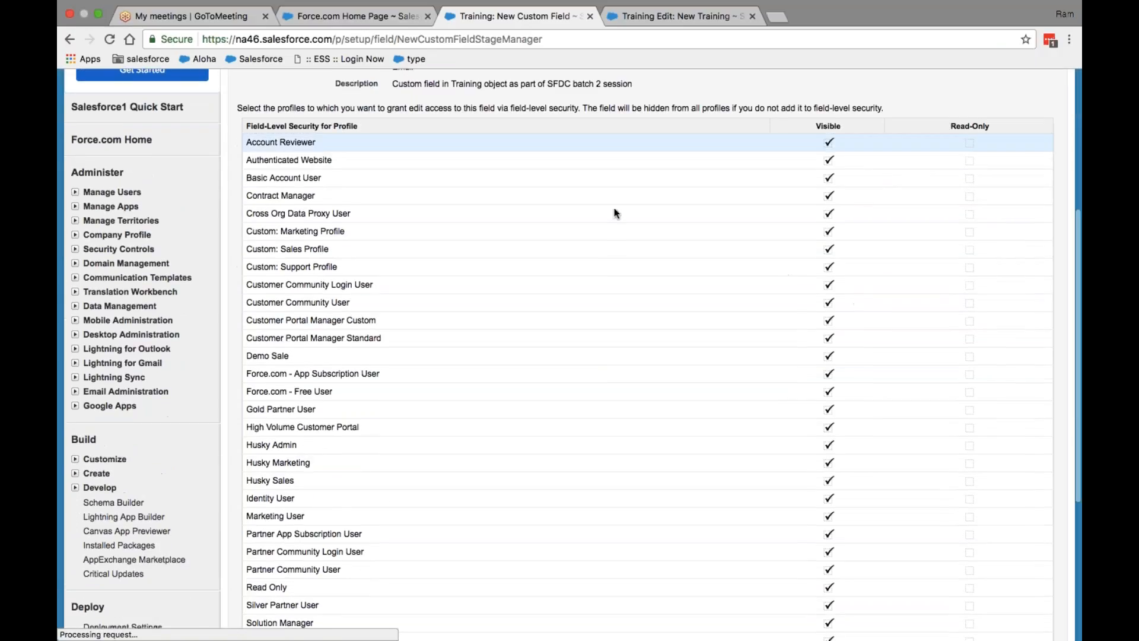
scroll(590, 376, "up", 5)
left_click(1015, 278)
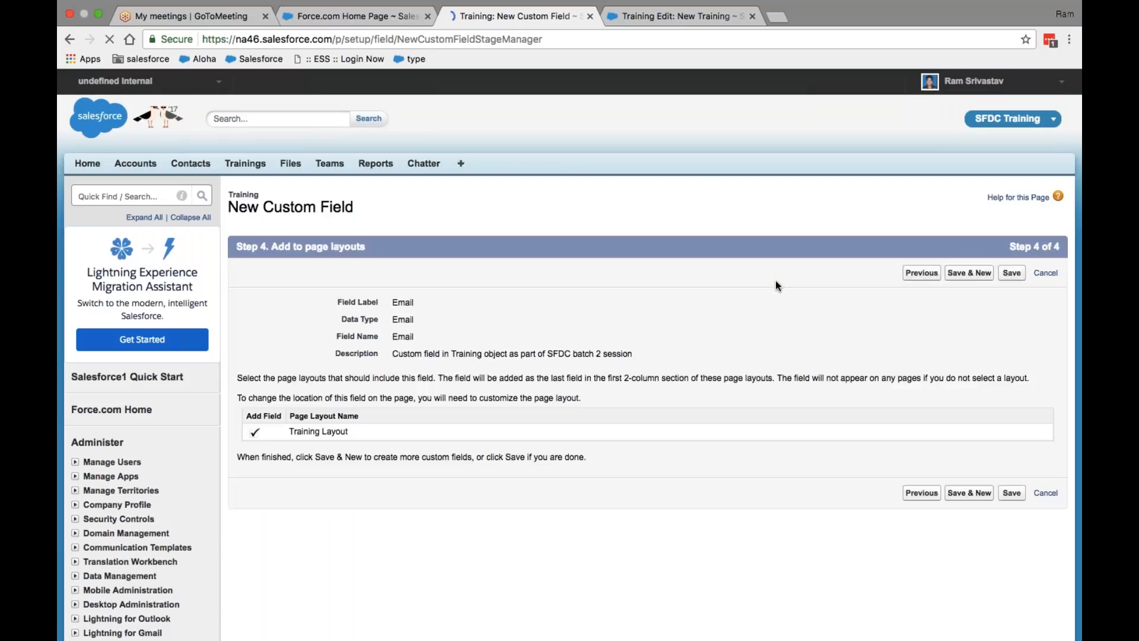
left_click(1018, 274)
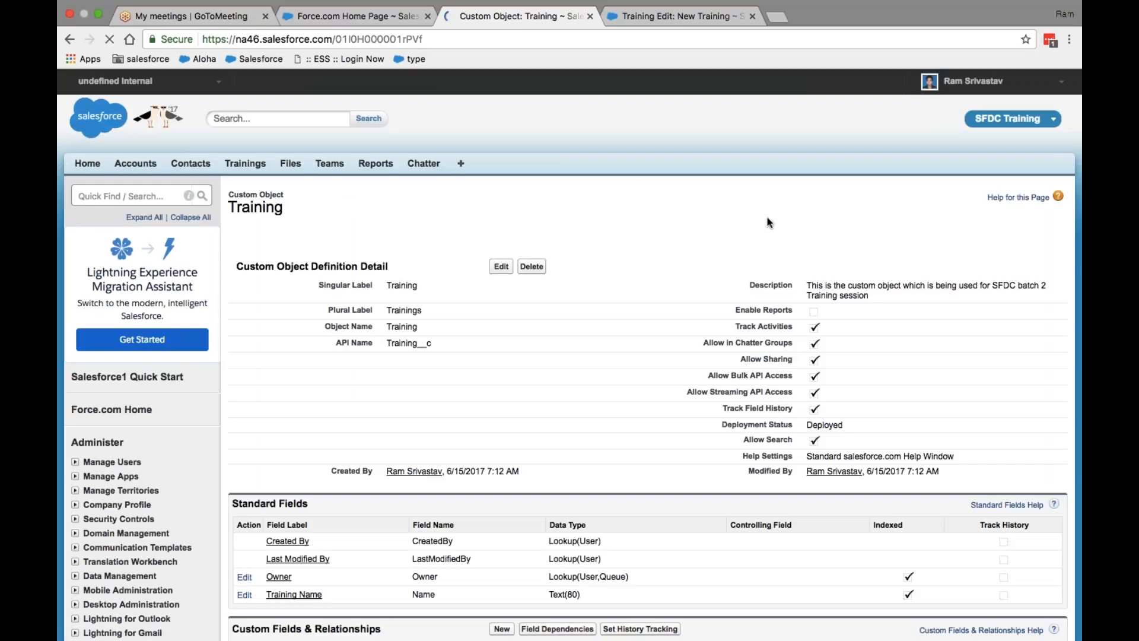
Step: Go to the Trainings home page and start a new Training record
left_click(675, 16)
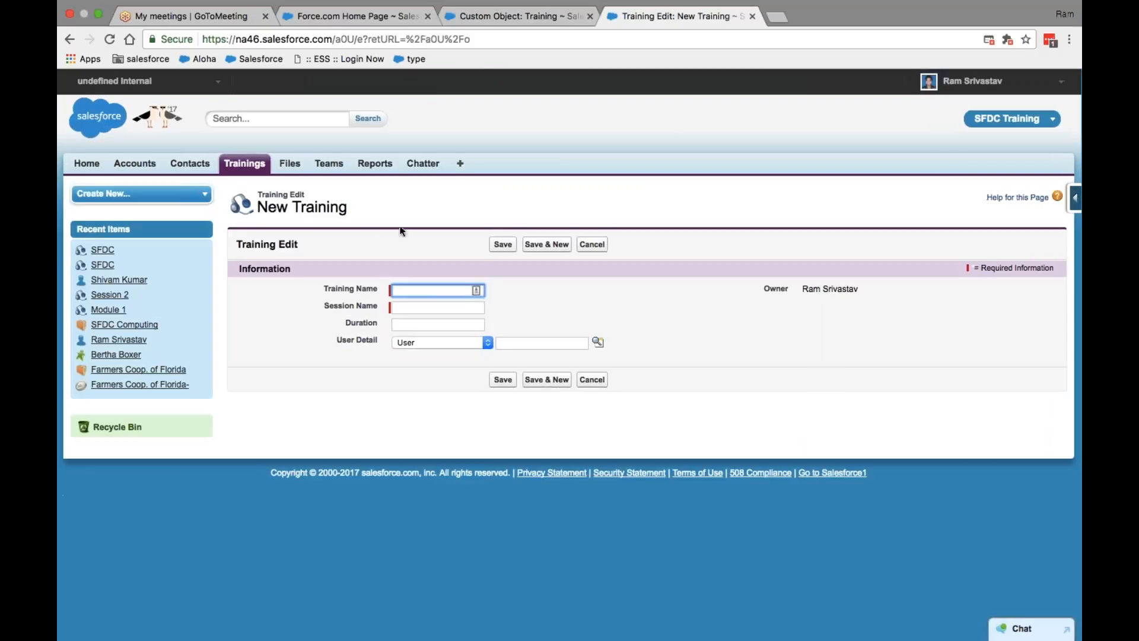
left_click(237, 160)
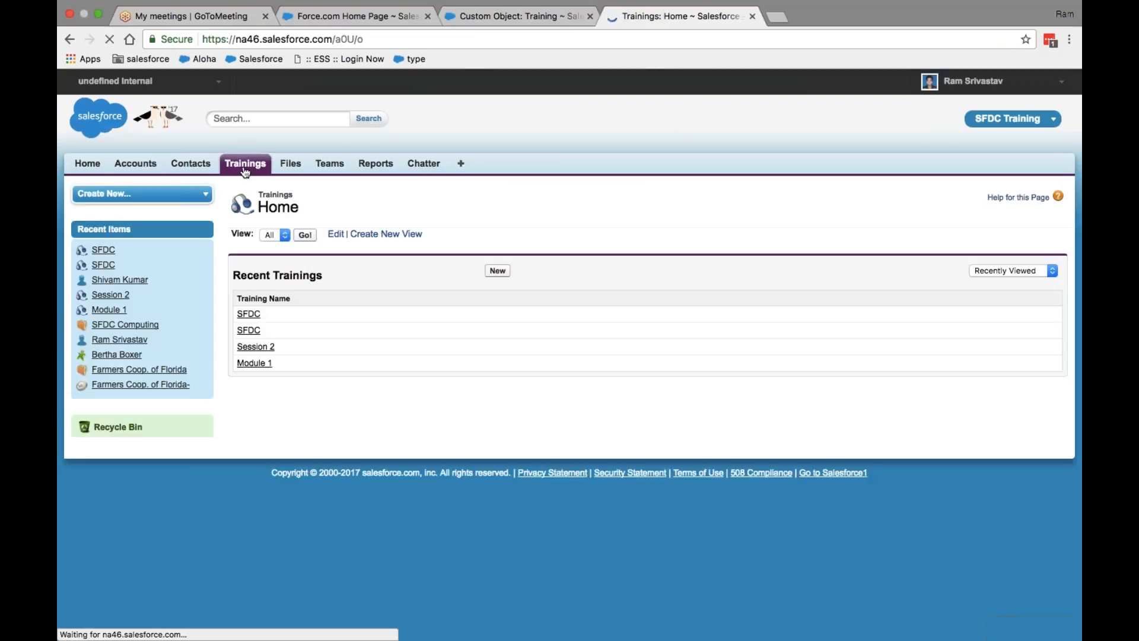
left_click(497, 270)
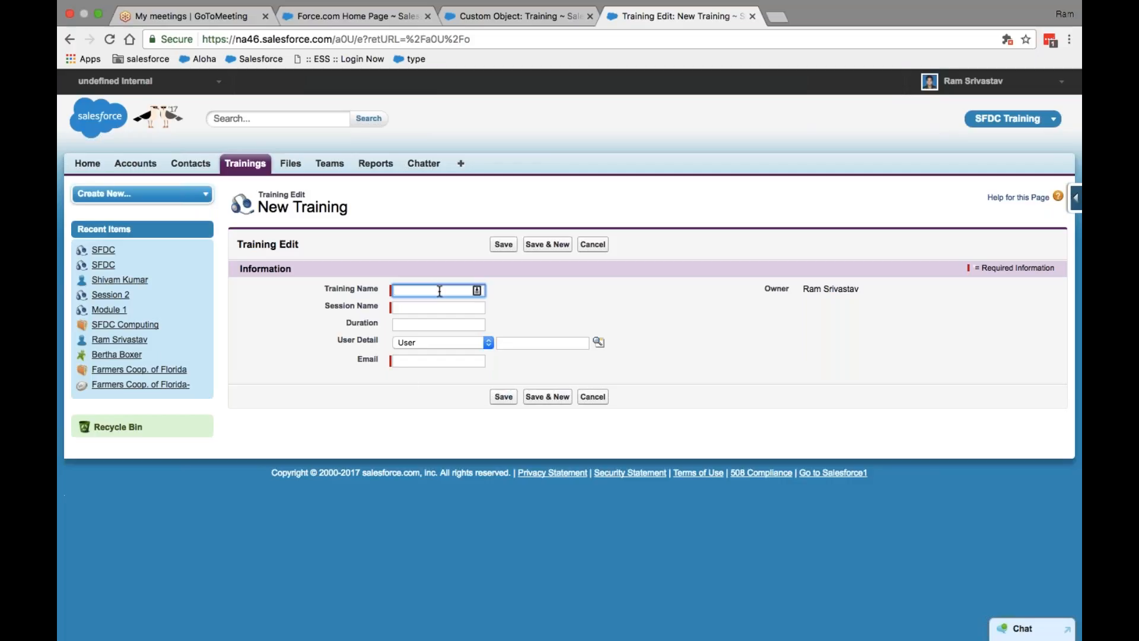
Step: Enter Training Name Session 4, Session Name Salesforce and Duration 10
type("S")
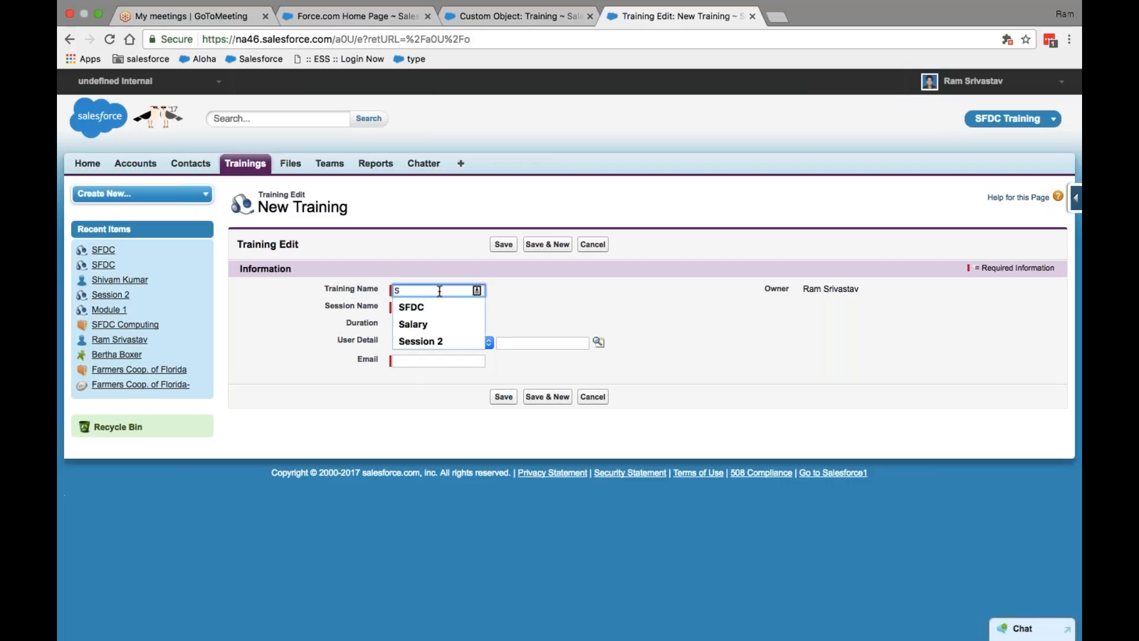
key("Down")
key("Down")
key("Down")
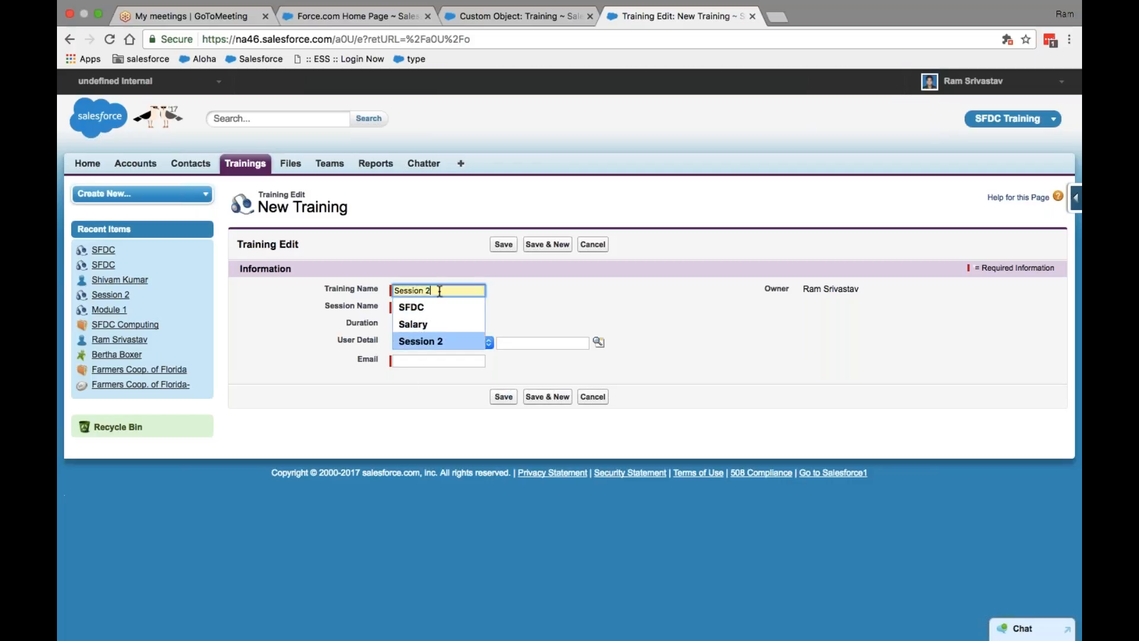
key("Return")
key("BackSpace")
type("4")
left_click(451, 309)
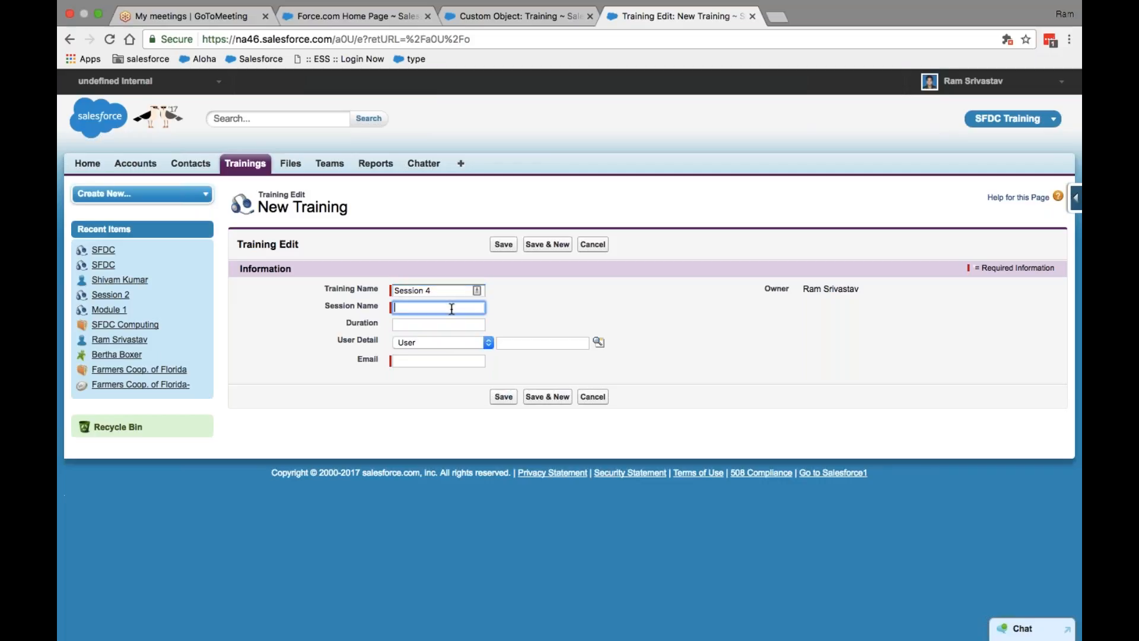
type("Salesforce")
key("Tab")
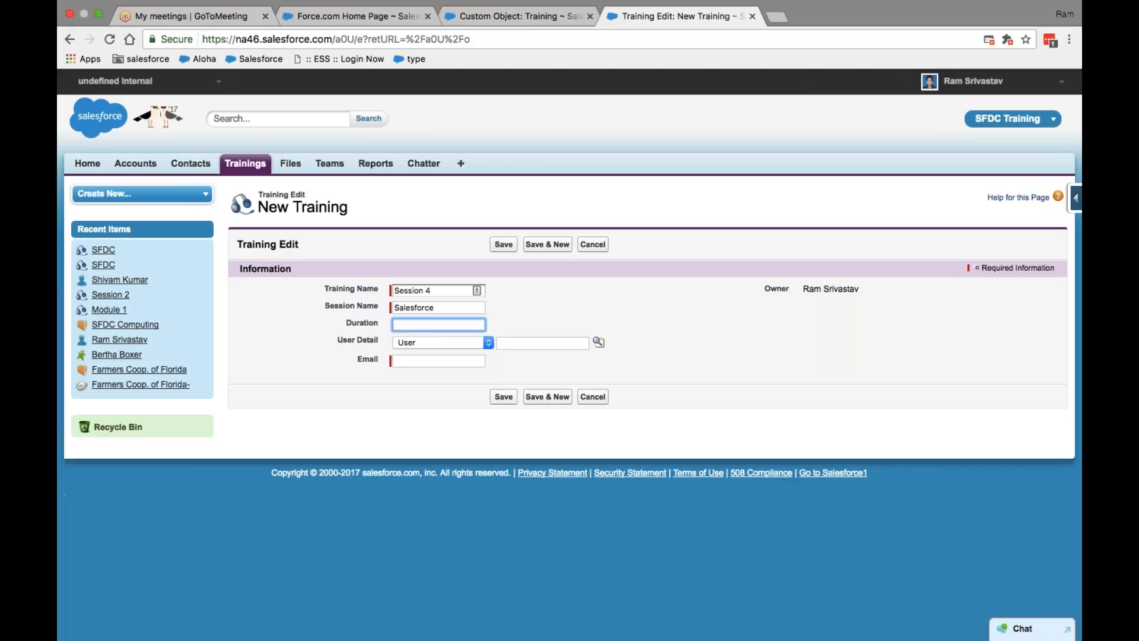
type("10")
key("Tab")
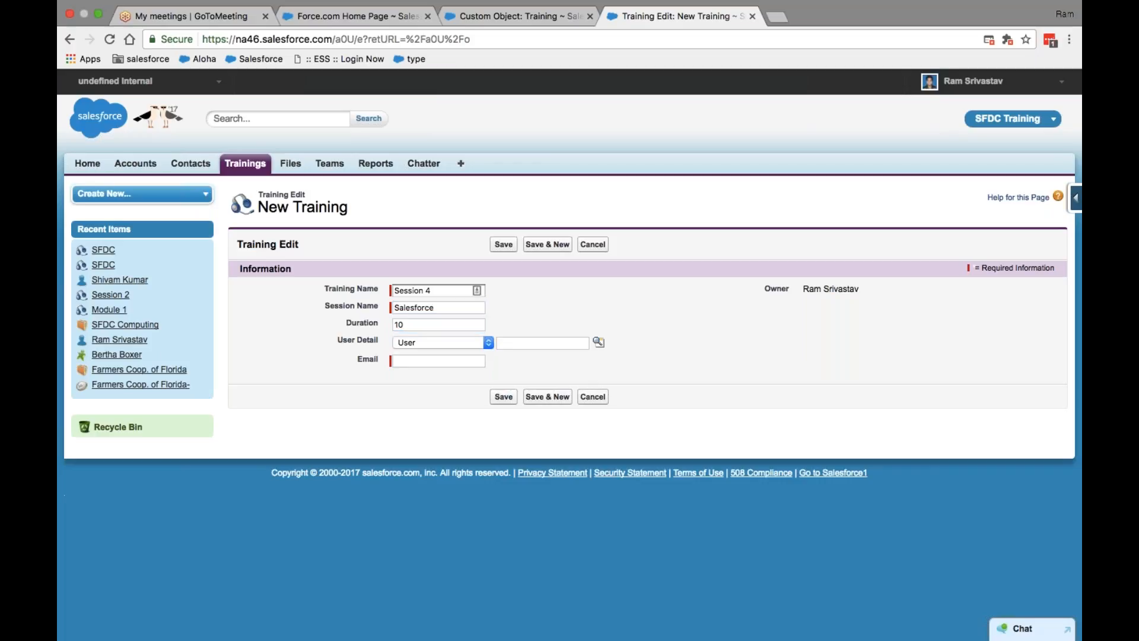
Step: Choose the matching user for User Detail and try saving with Email left blank
left_click(550, 342)
type("ram")
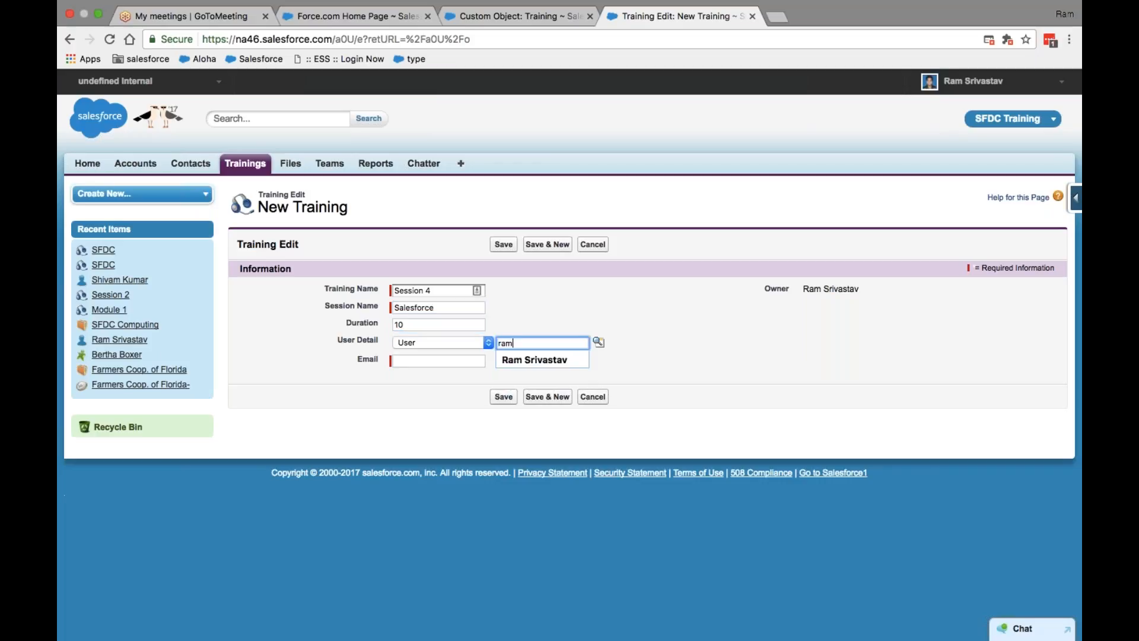
left_click(537, 359)
left_click(459, 362)
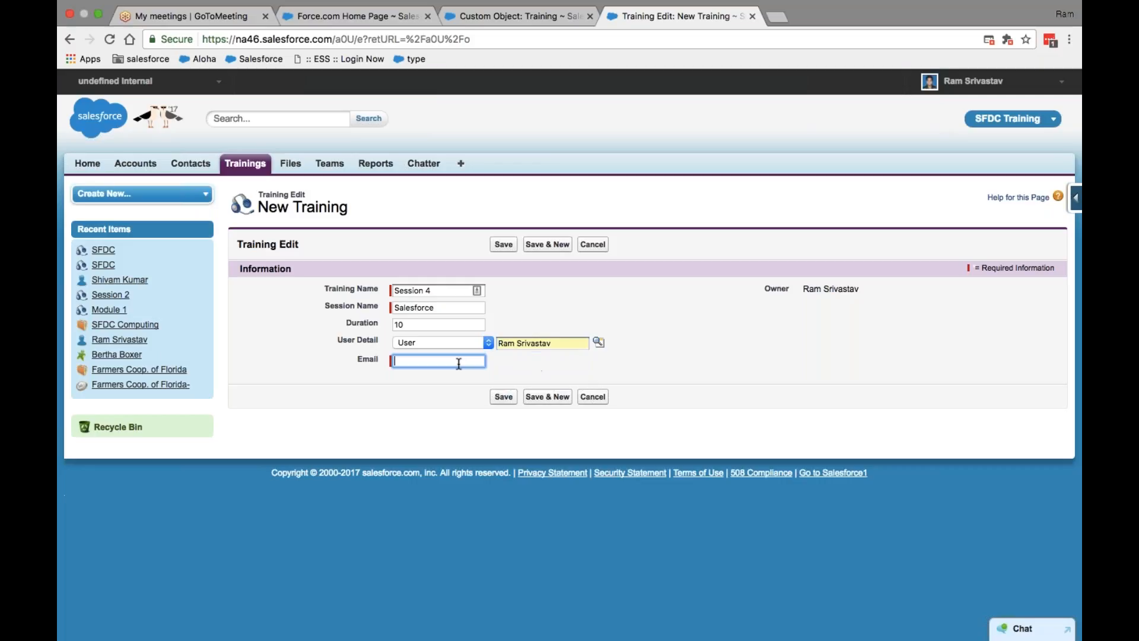
left_click(501, 245)
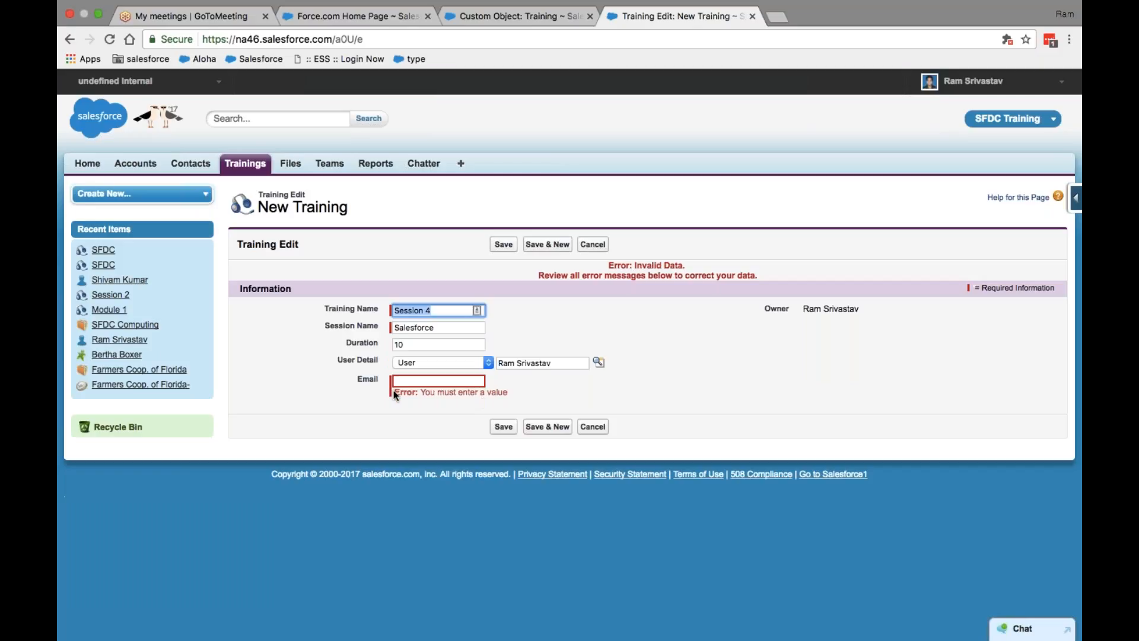
Step: Type the user's email address into Email, trim its ending, and select the text
left_click(420, 382)
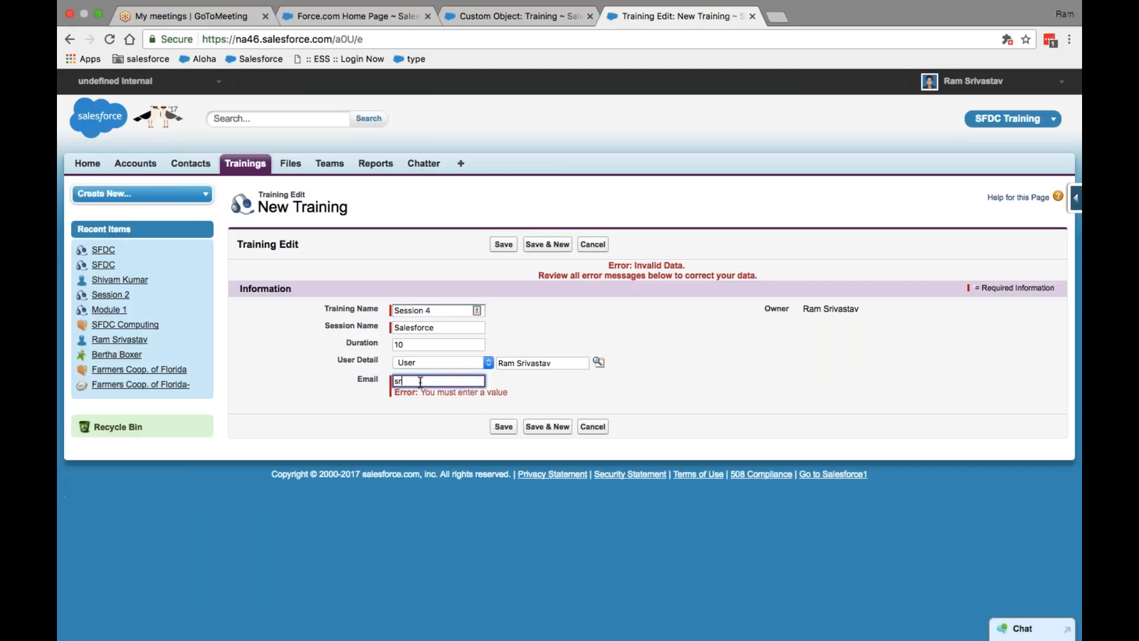
key("shift+Left")
key("shift+Left")
key("shift+Left")
key("shift+Left")
key("shift+Left")
key("shift+Left")
key("shift+Left")
key("shift+Left")
key("shift+Left")
key("shift+Left")
key("shift+Left")
key("shift+Left")
key("super+c")
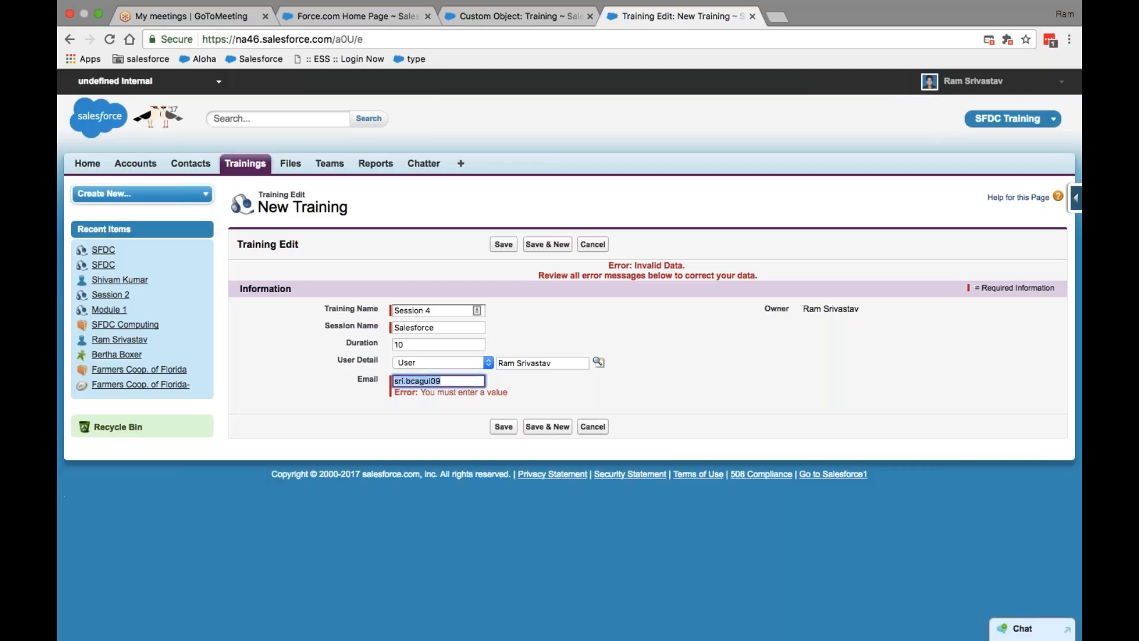
left_click(98, 15)
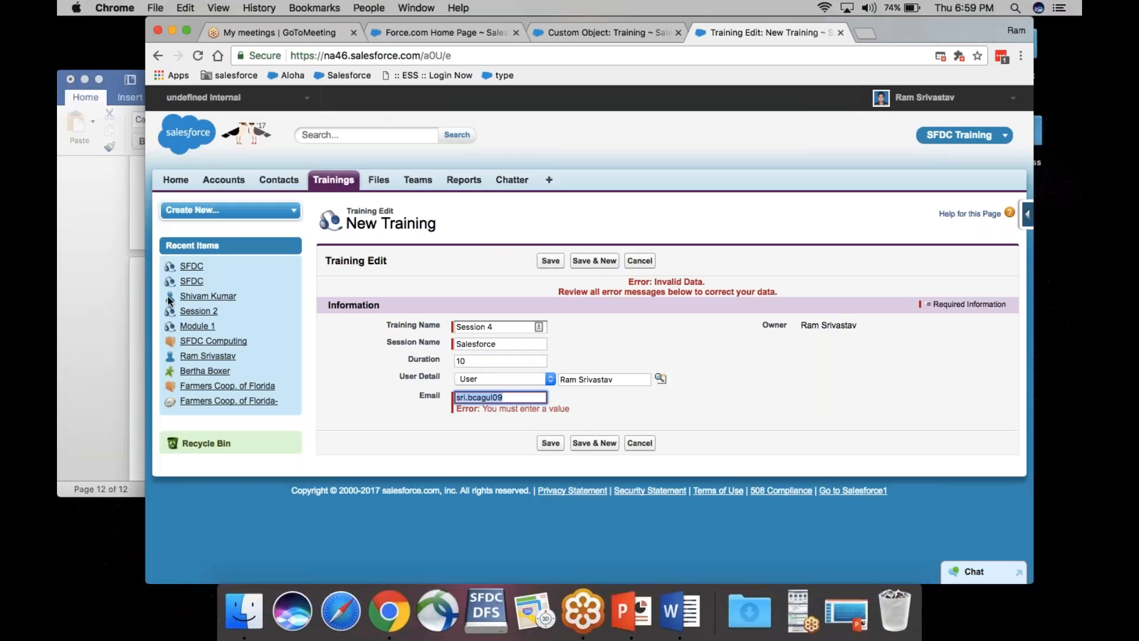
Step: Paste the copied username on a new line below the Sum line in the Word notes
left_click(133, 310)
scroll(358, 374, "down", 10)
scroll(358, 374, "up", 3)
left_click(313, 210)
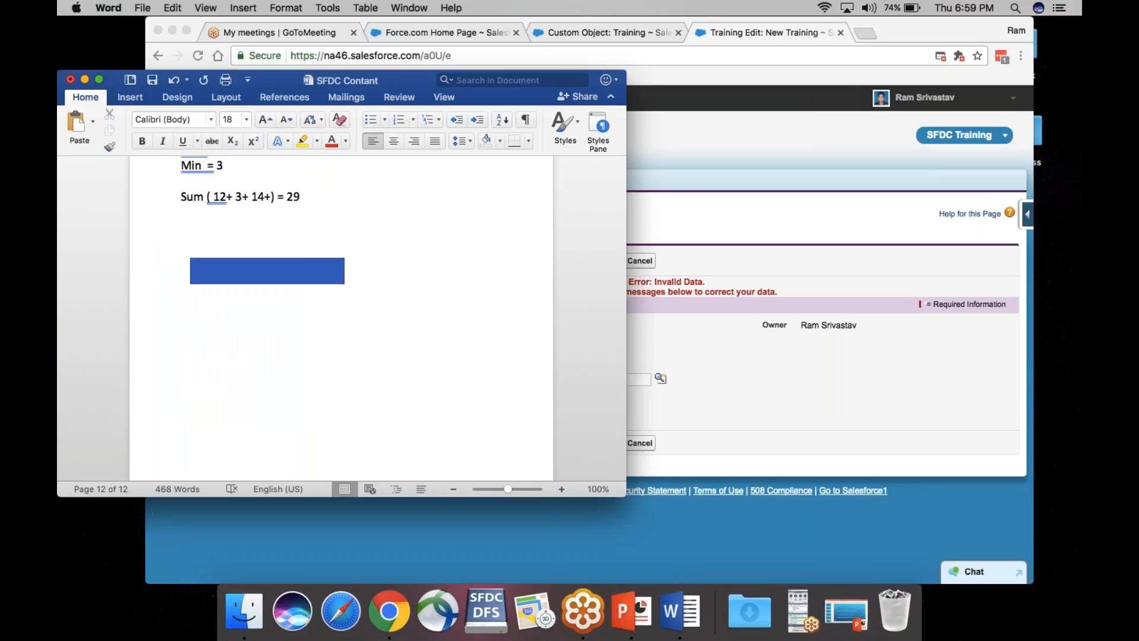
key("Return")
key("Return")
key("super+v")
key("shift+Left")
key("shift+Left")
key("shift+Left")
key("shift+Left")
key("shift+Left")
key("shift+Left")
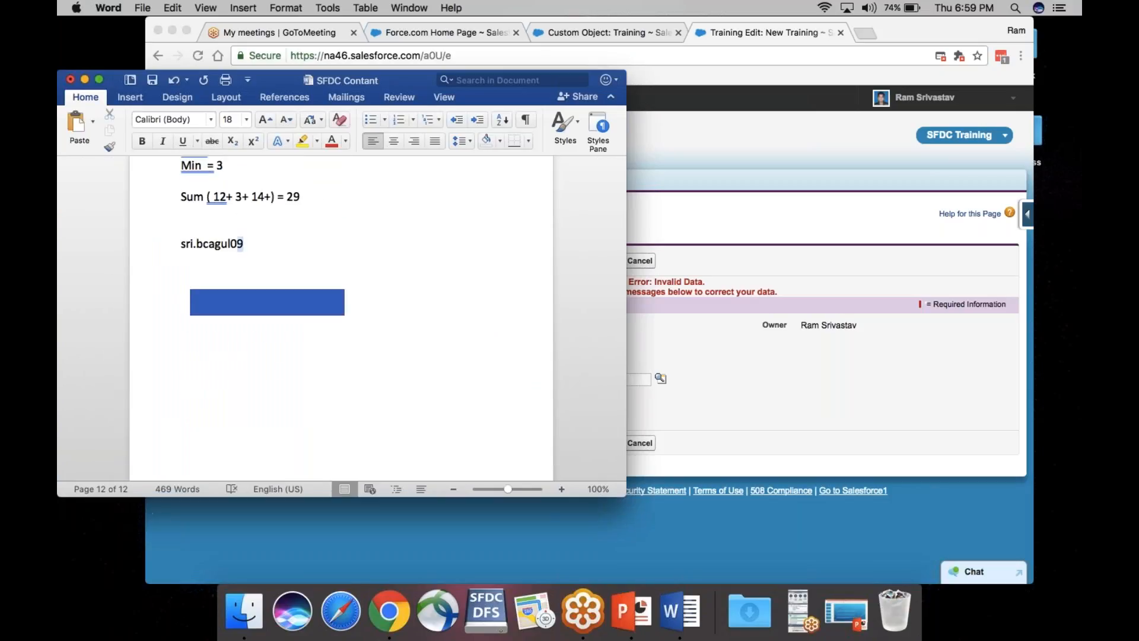
key("shift+Left")
key("shift+Left")
key("shift+Left")
key("shift+Left")
key("shift+Left")
key("shift+Left")
key("super+c")
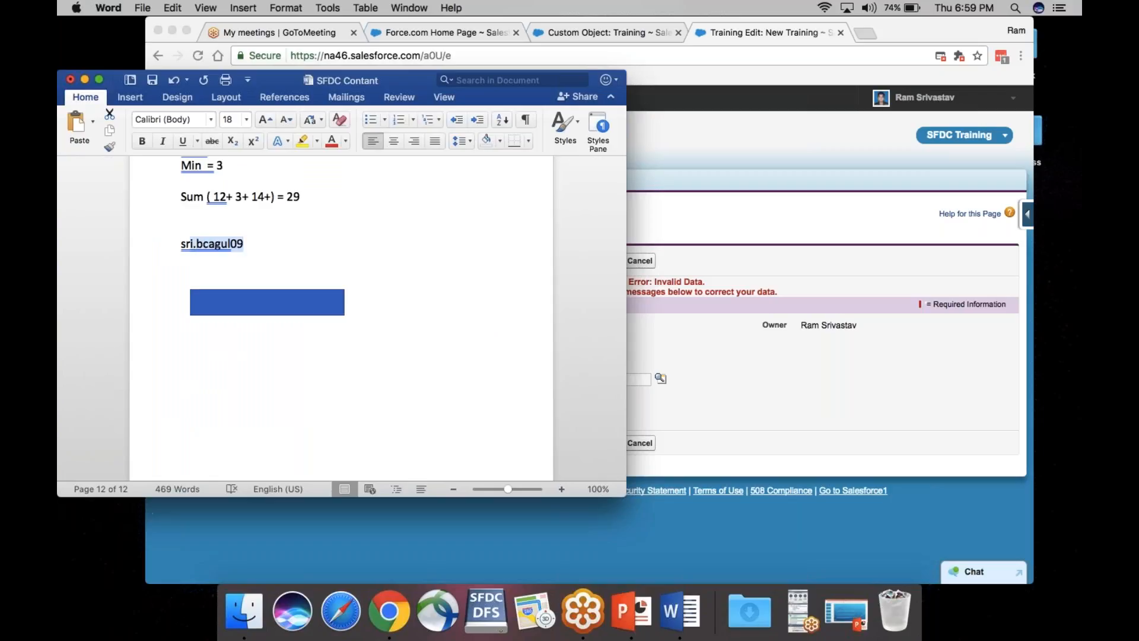
key("BackSpace")
key("BackSpace")
key("BackSpace")
key("BackSpace")
key("BackSpace")
key("BackSpace")
key("BackSpace")
key("BackSpace")
key("BackSpace")
key("BackSpace")
key("BackSpace")
key("BackSpace")
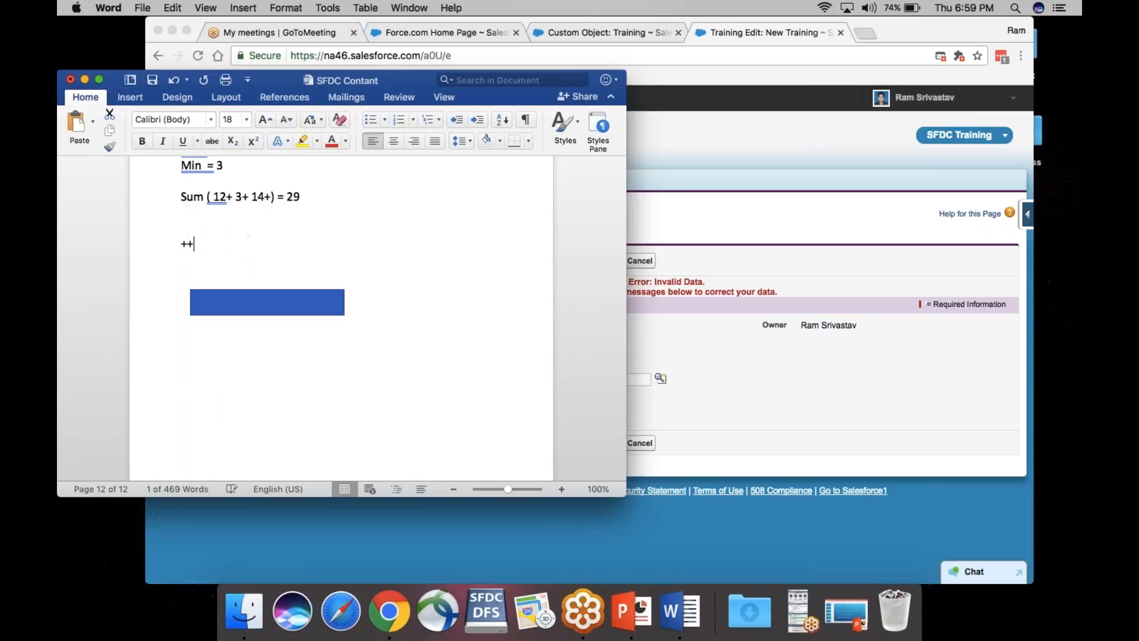
key("super+v")
Step: Set the username line's font size to 28 pt
left_click(173, 239)
left_click(246, 119)
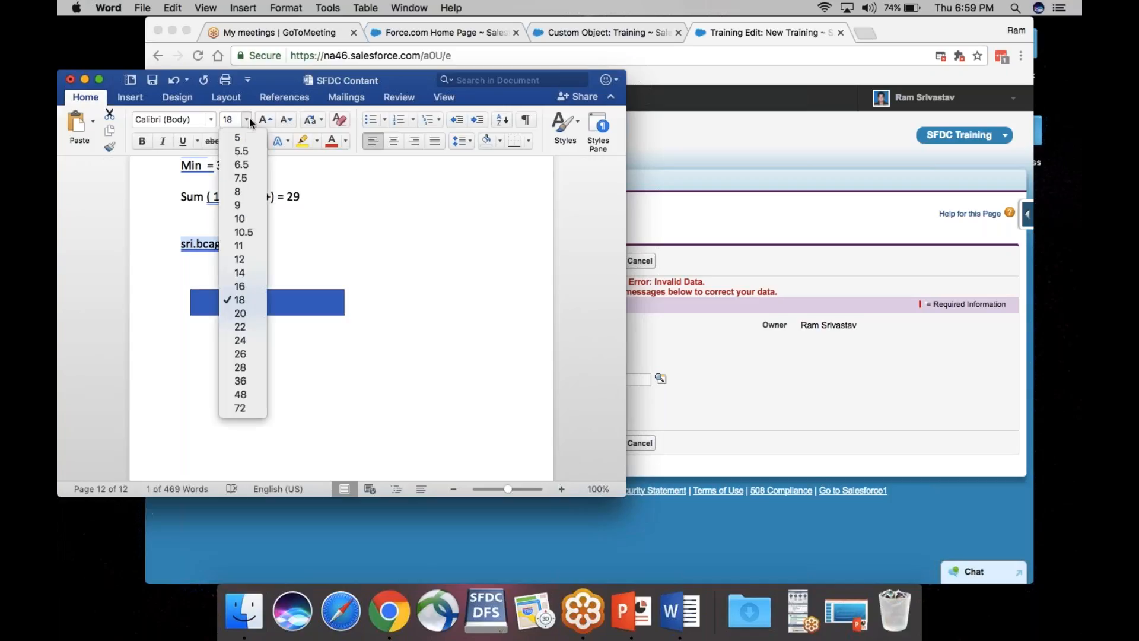
left_click(240, 368)
left_click(316, 265)
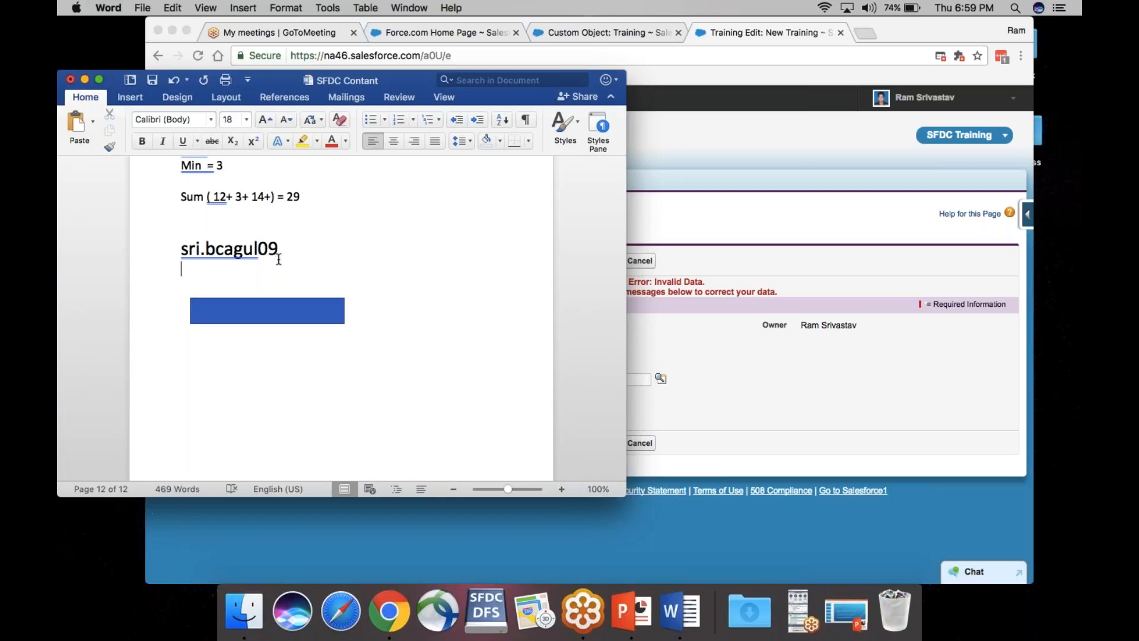
key("Return")
type("xx@xx.in")
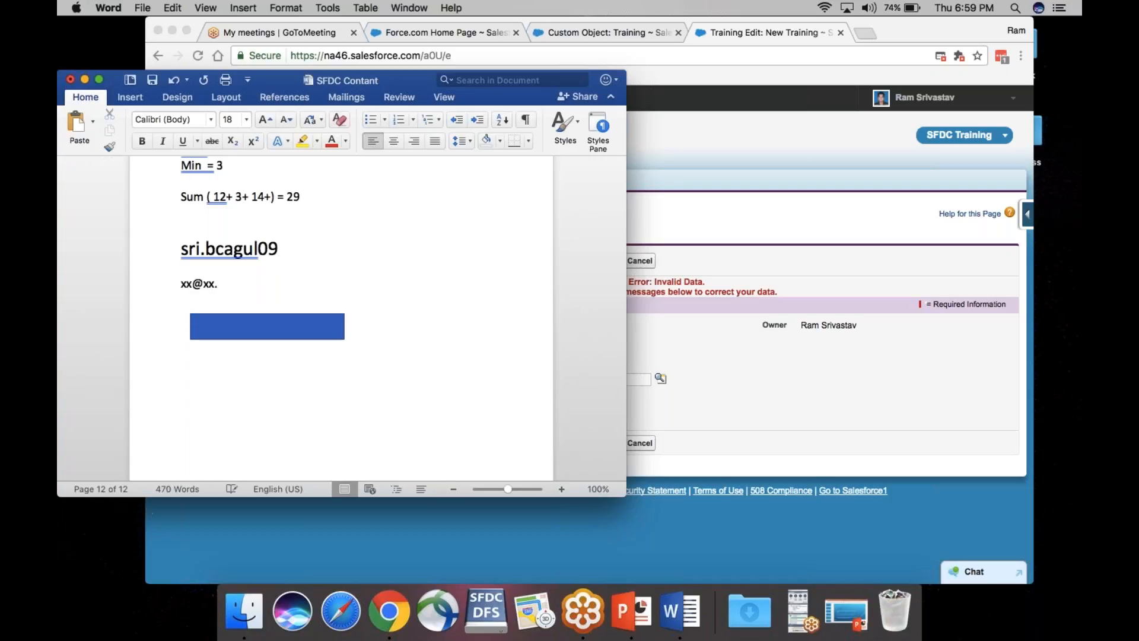
key("BackSpace")
key("BackSpace")
type("com")
left_click_drag(240, 283, 178, 284)
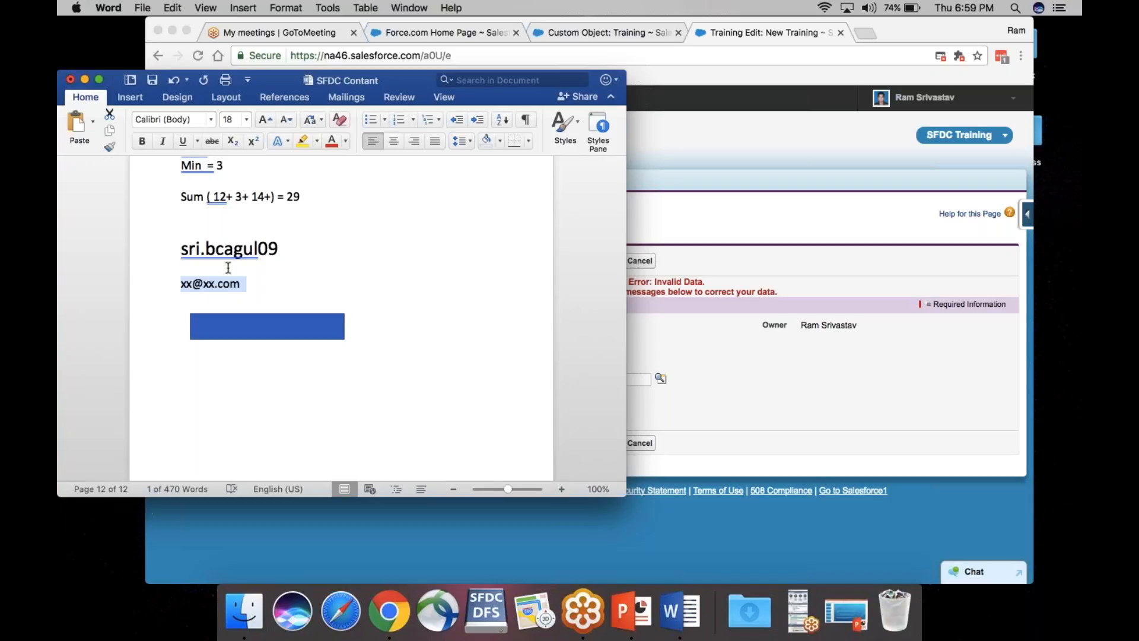
left_click(687, 221)
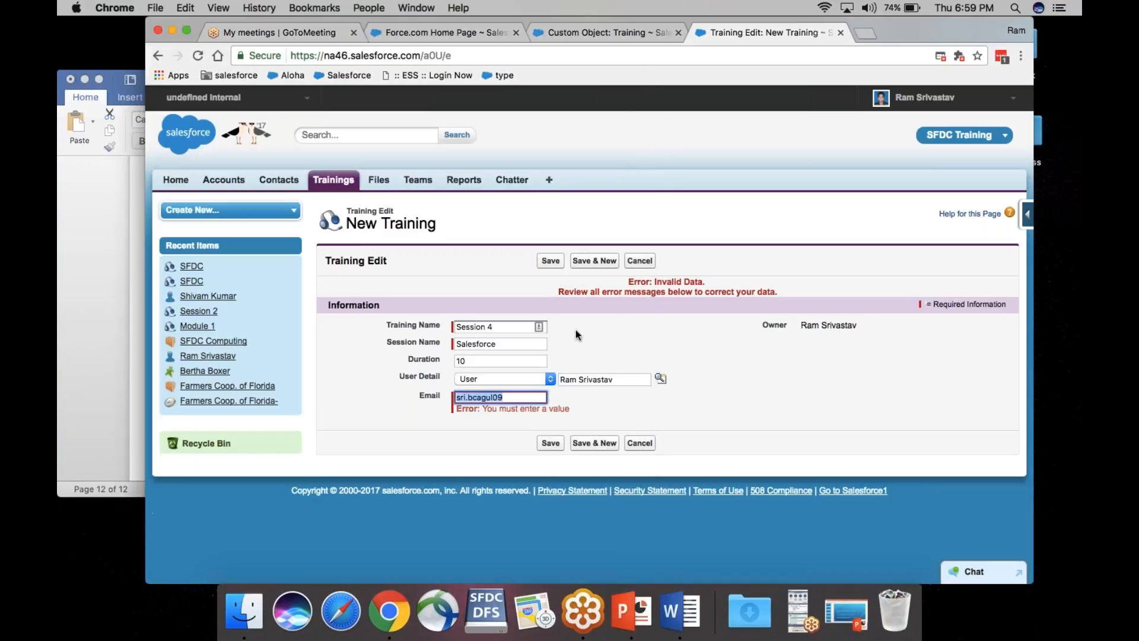
left_click(550, 261)
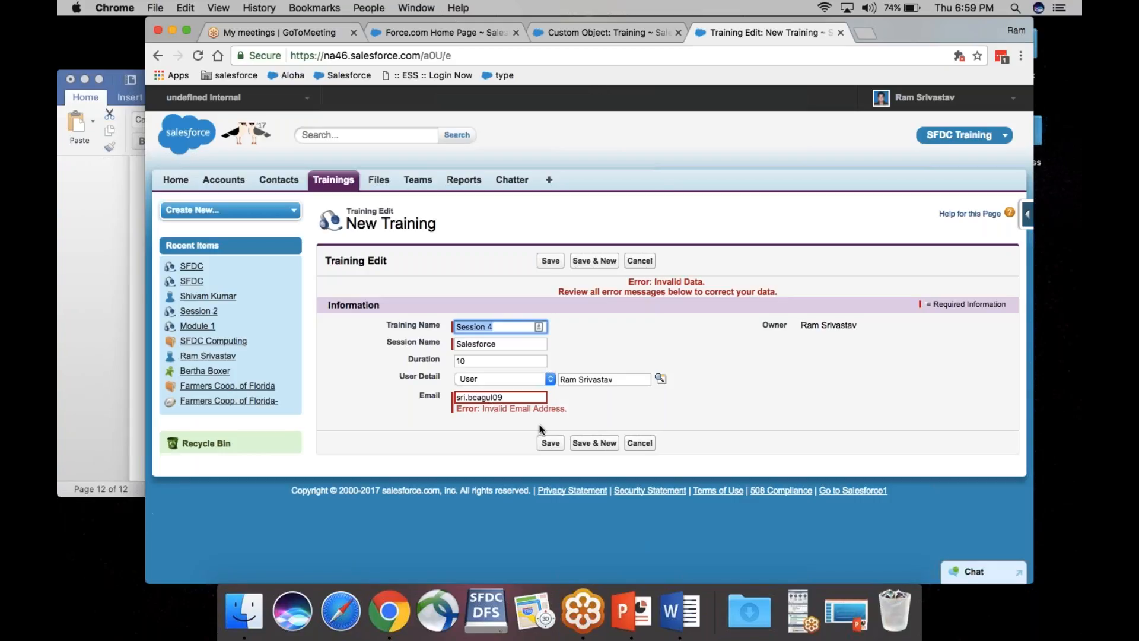
left_click(519, 397)
type("@")
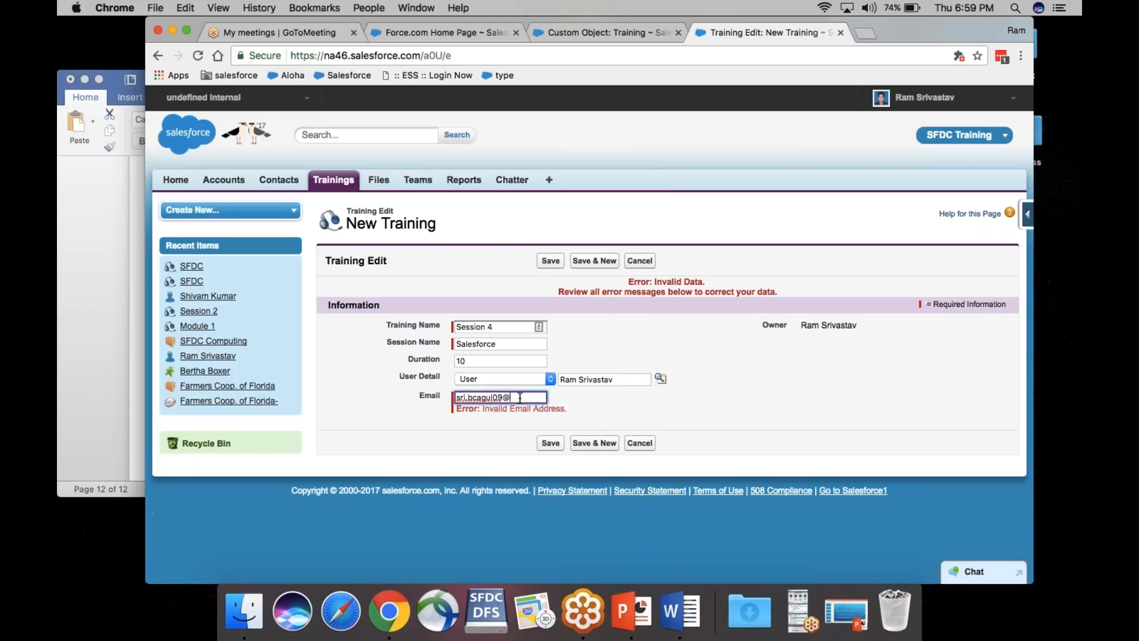
type("gmail.com")
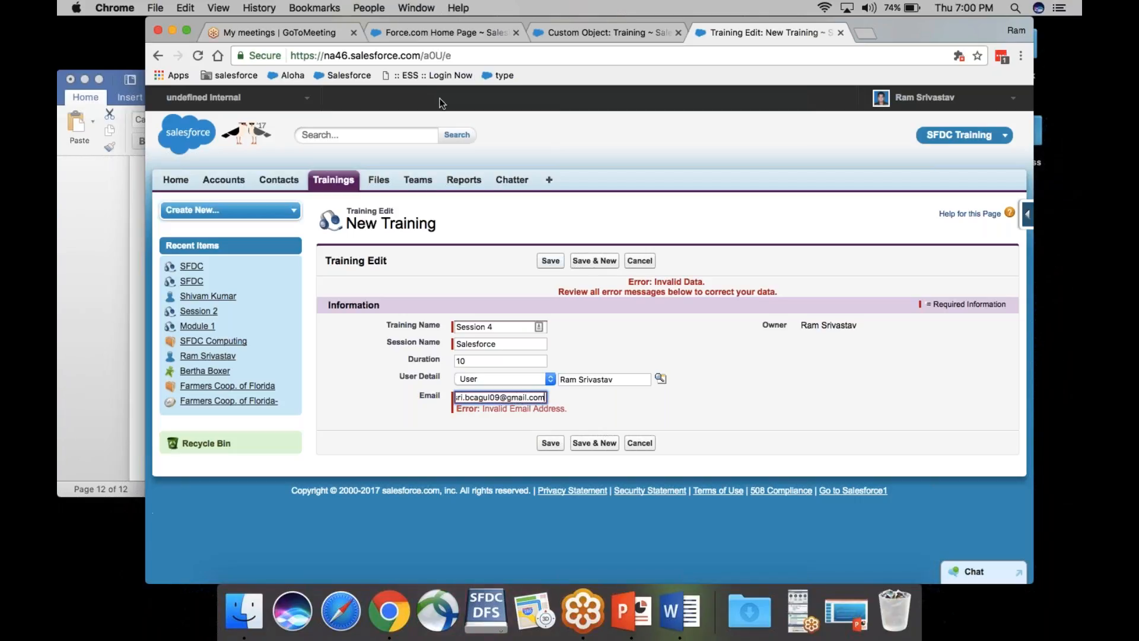
left_click(187, 33)
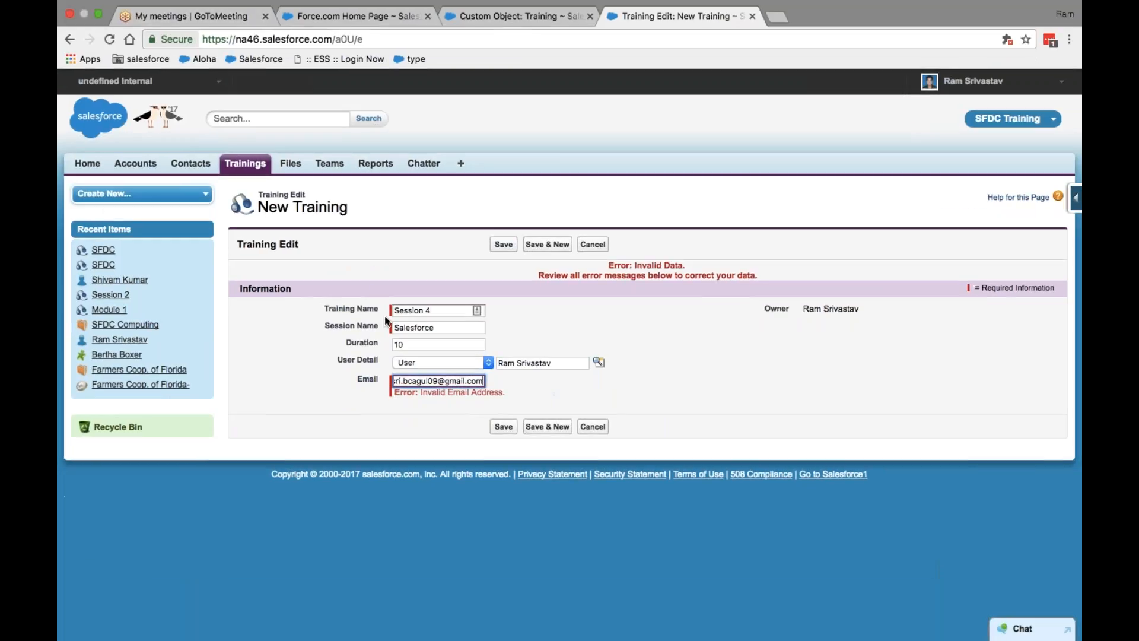
left_click(507, 432)
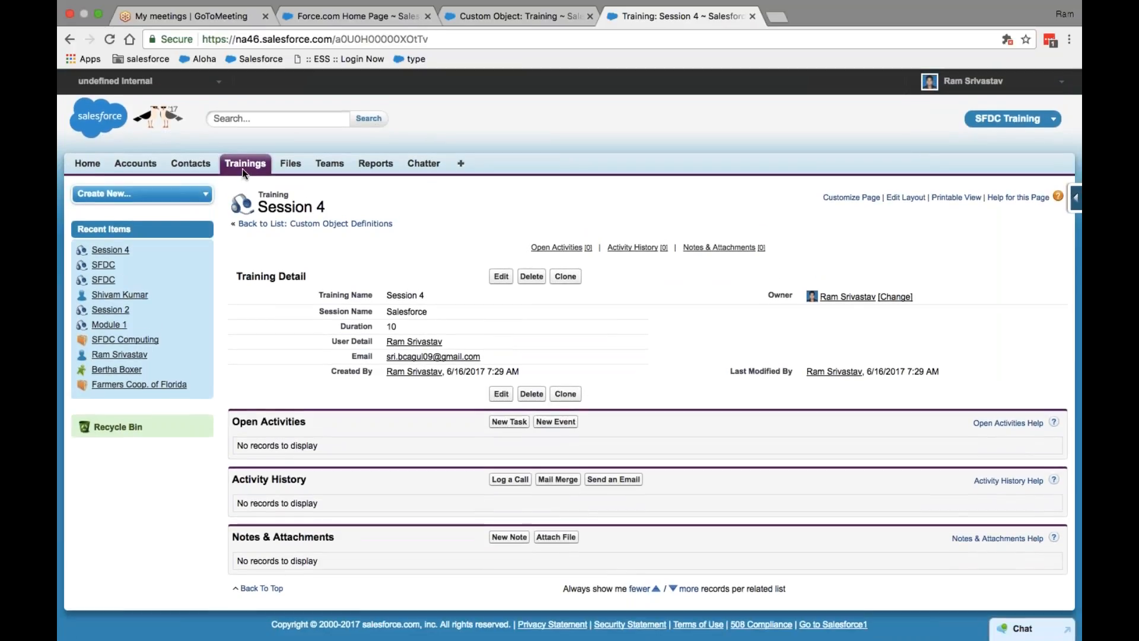
Step: Open the Trainings home page and reload it to list the recent trainings
left_click(245, 164)
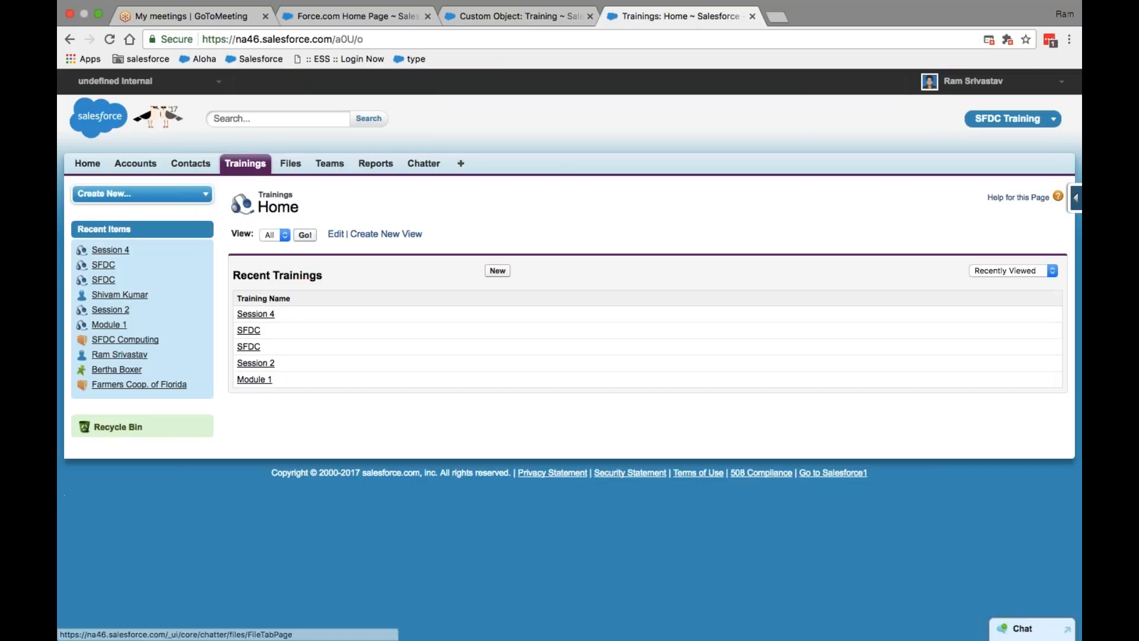
left_click(254, 166)
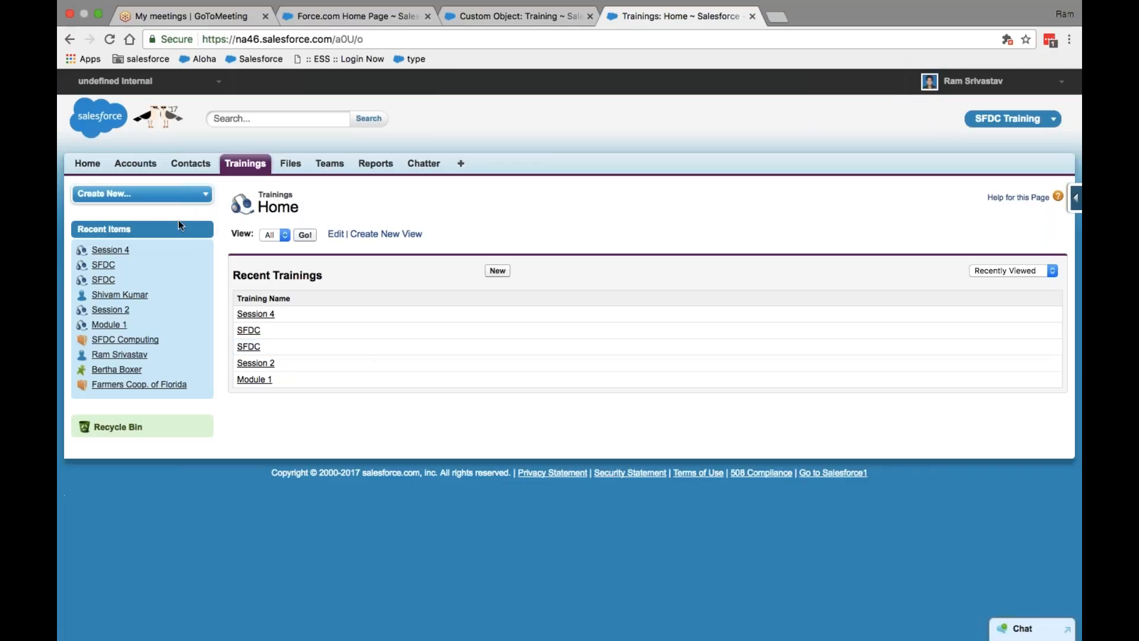
left_click(133, 170)
Step: Show the All view of Trainings, open the Module 1 record, and go back
left_click(305, 235)
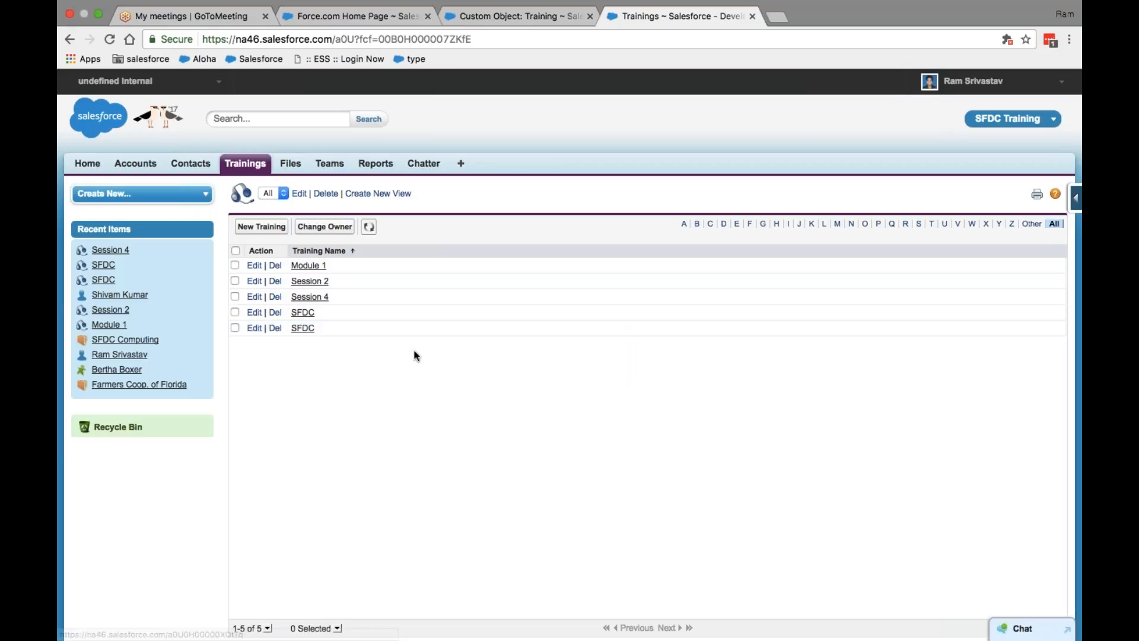
scroll(356, 339, "down", 2)
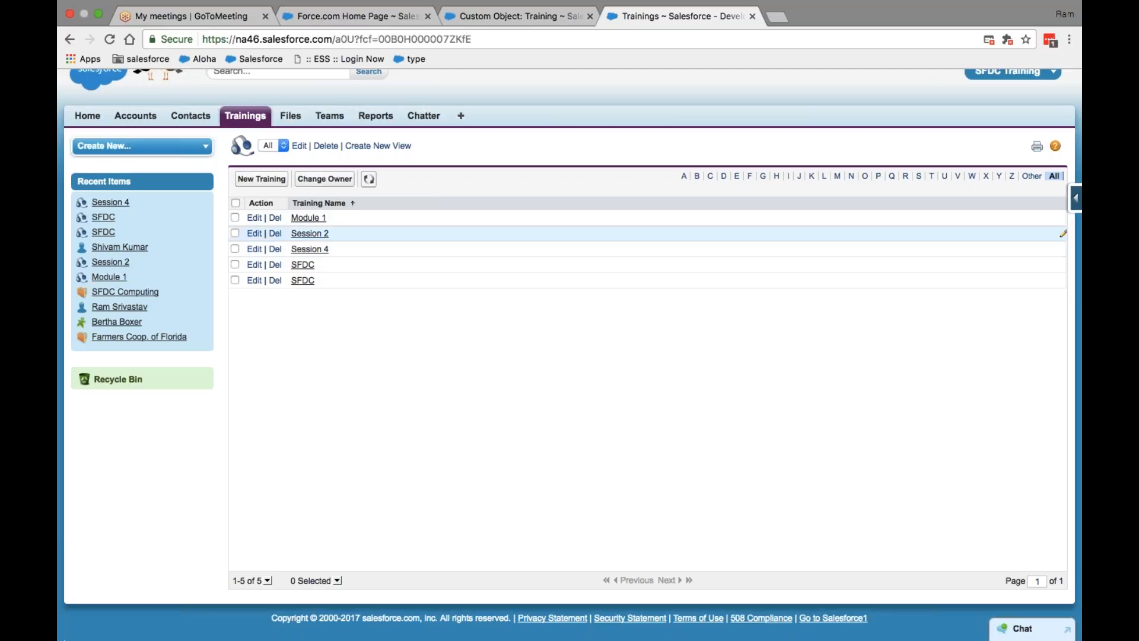
left_click(315, 219)
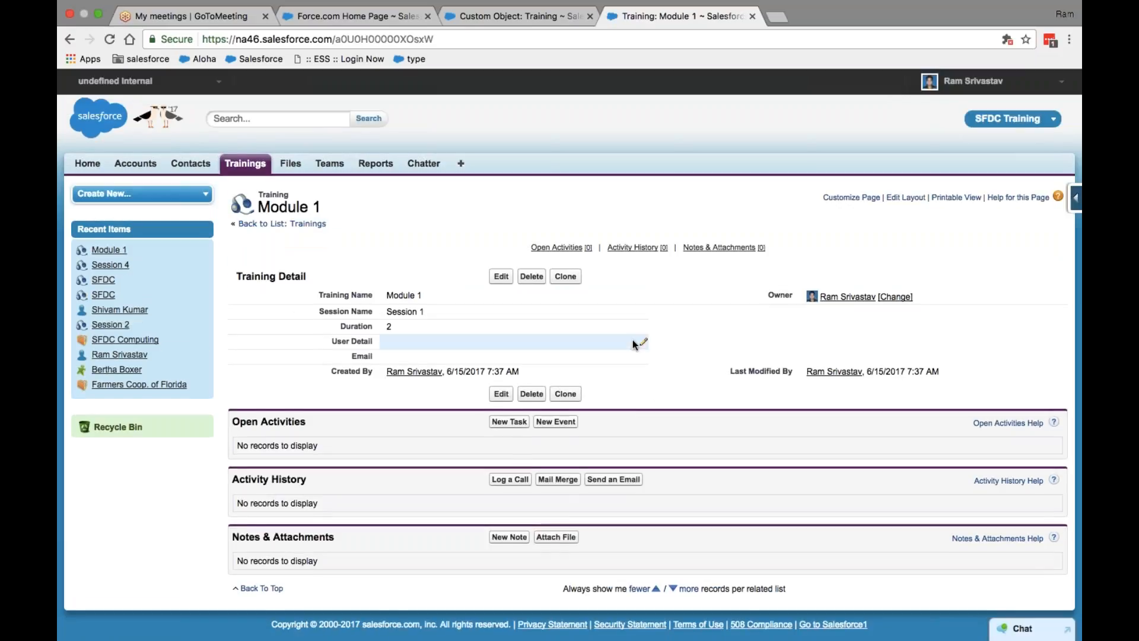
left_click(70, 40)
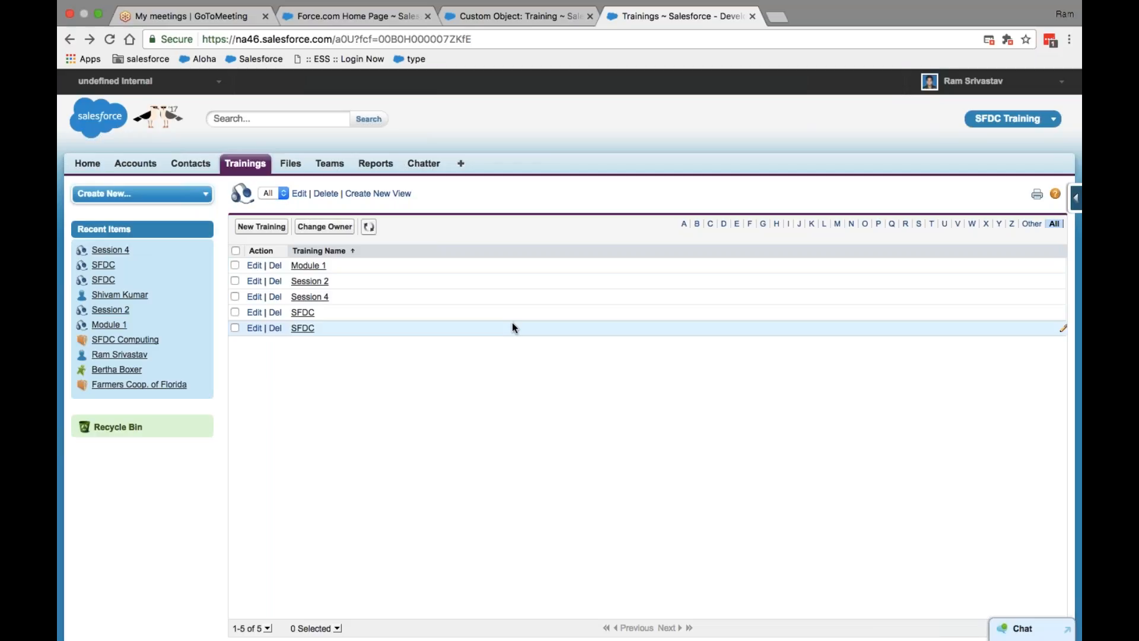
Step: Review the Training object's fields, including the unique Email, then return to the Trainings list
left_click(519, 20)
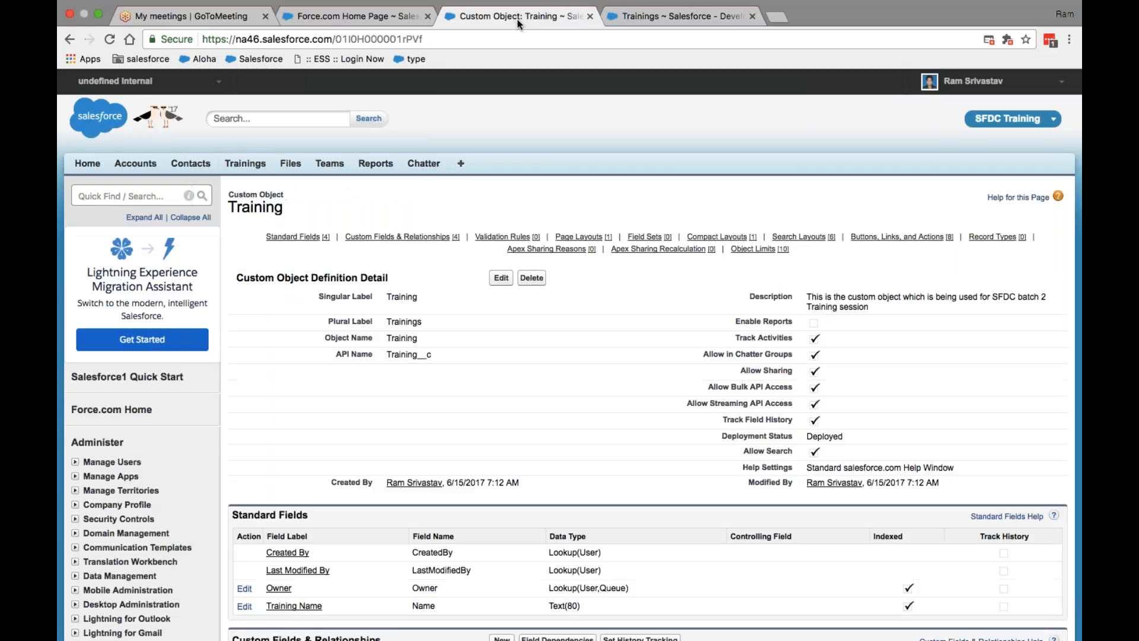
scroll(427, 352, "down", 10)
scroll(545, 91, "up", 5)
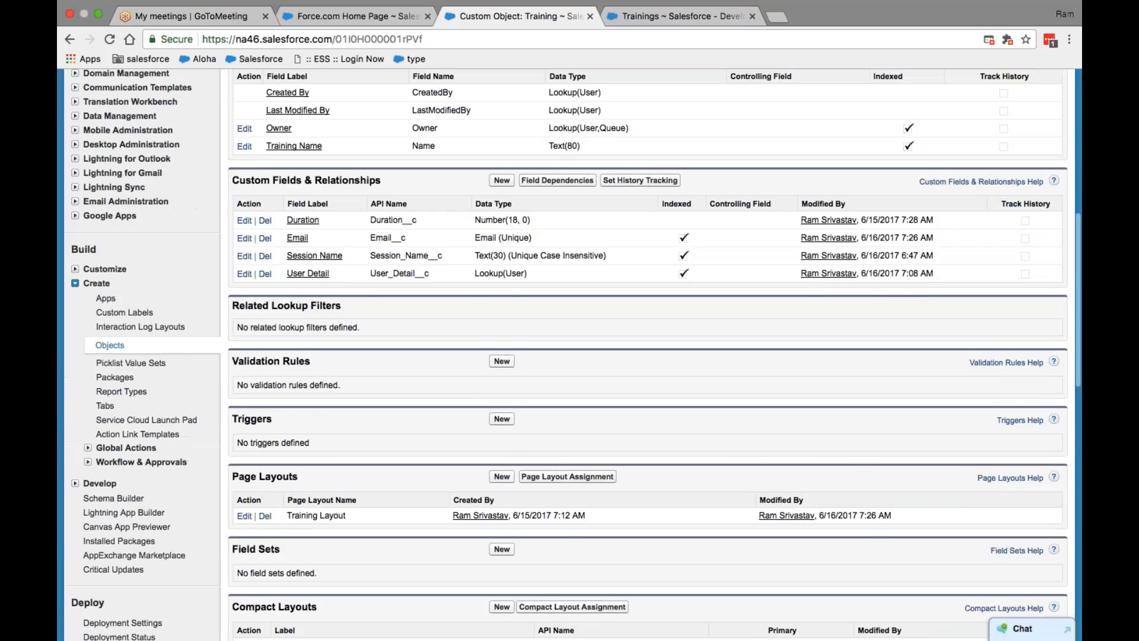
left_click(635, 19)
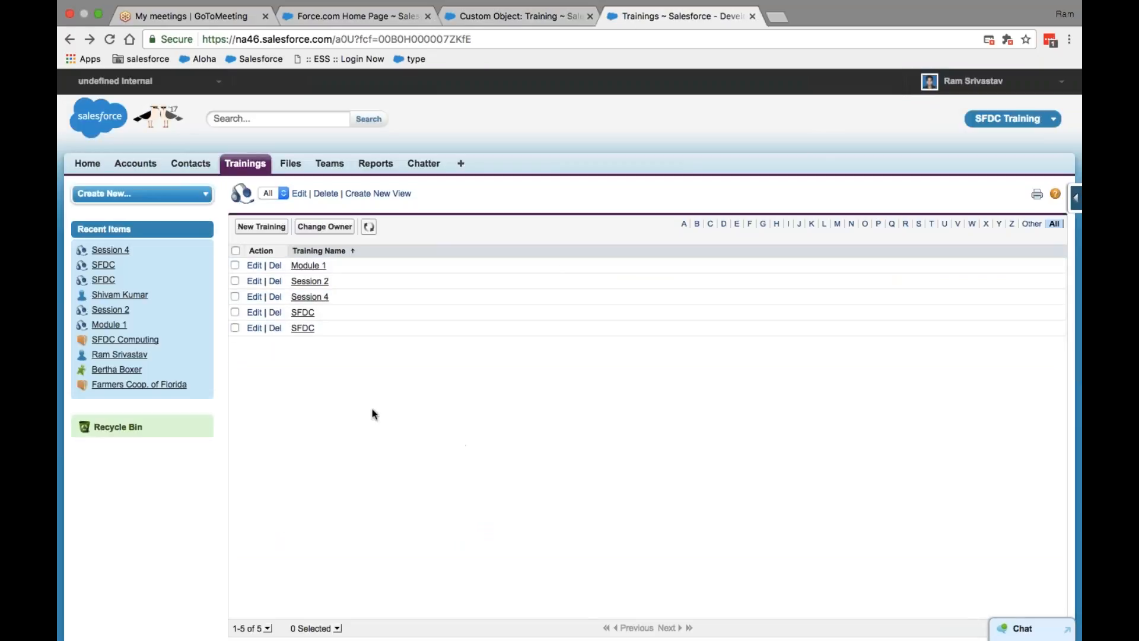
Step: Create a new list view named 'All records' (All_records) and open the first filter Field dropdown
left_click(391, 195)
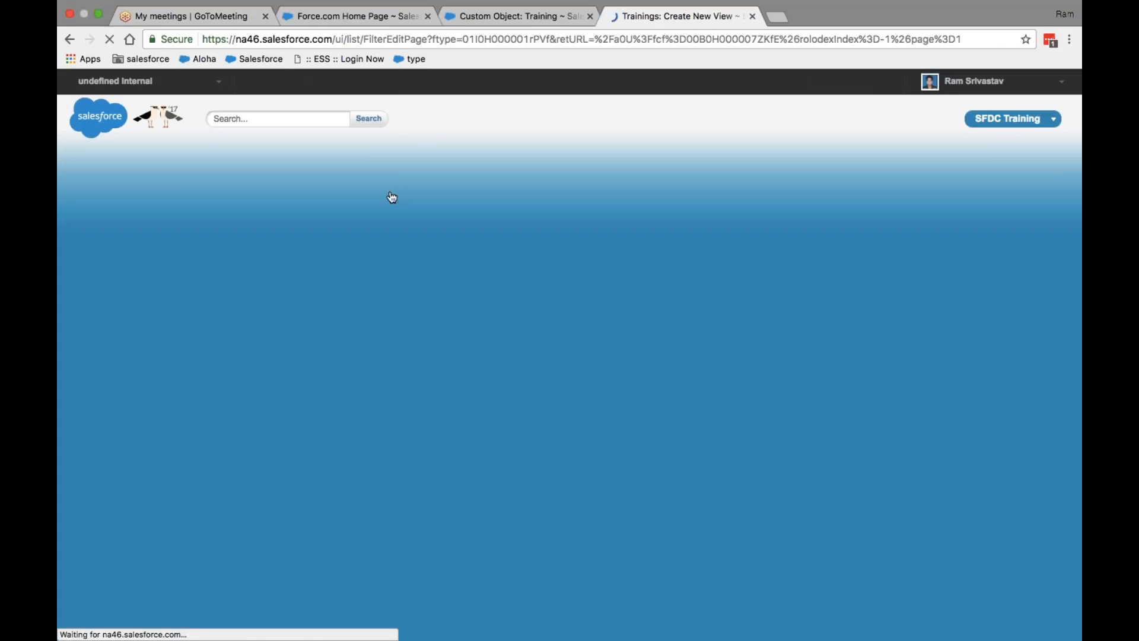
left_click(351, 292)
type("All R")
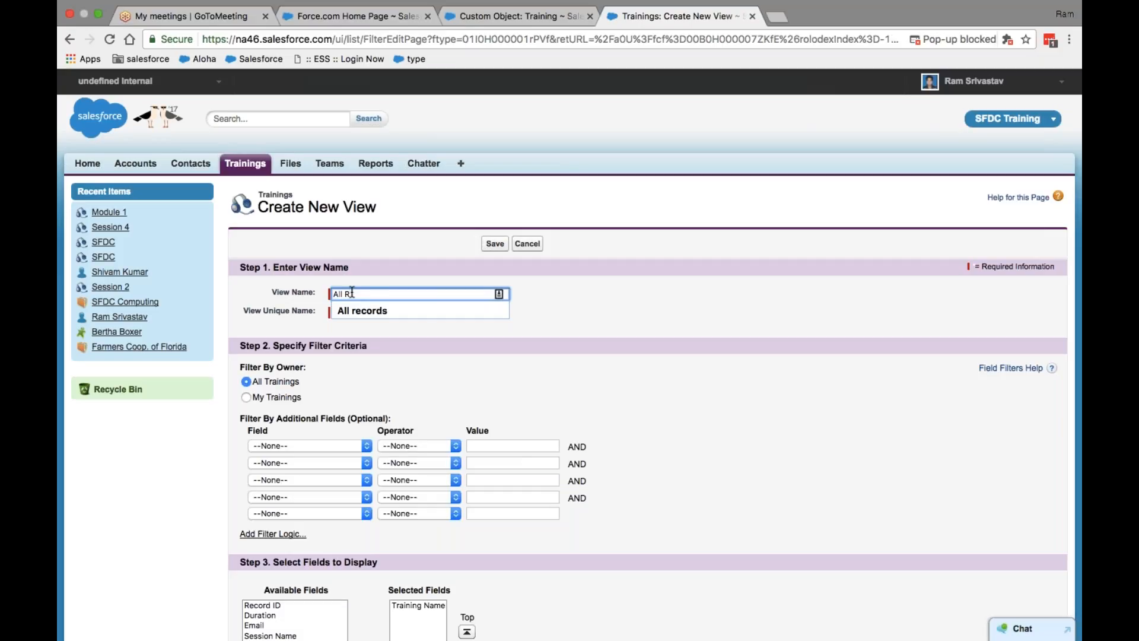
left_click(362, 311)
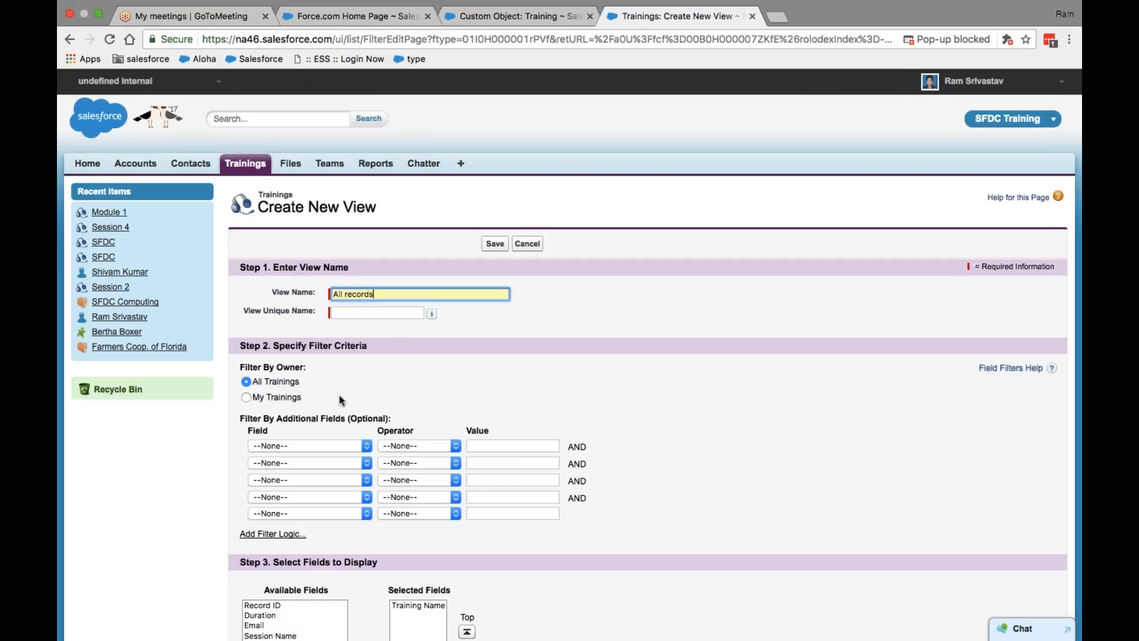
left_click(358, 314)
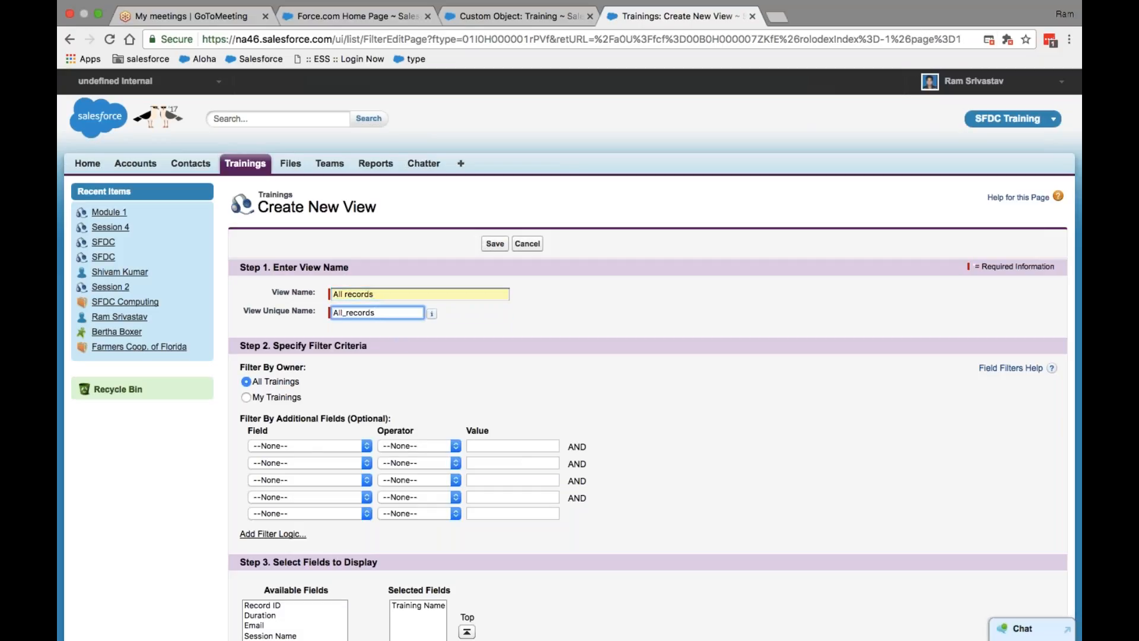
left_click(450, 322)
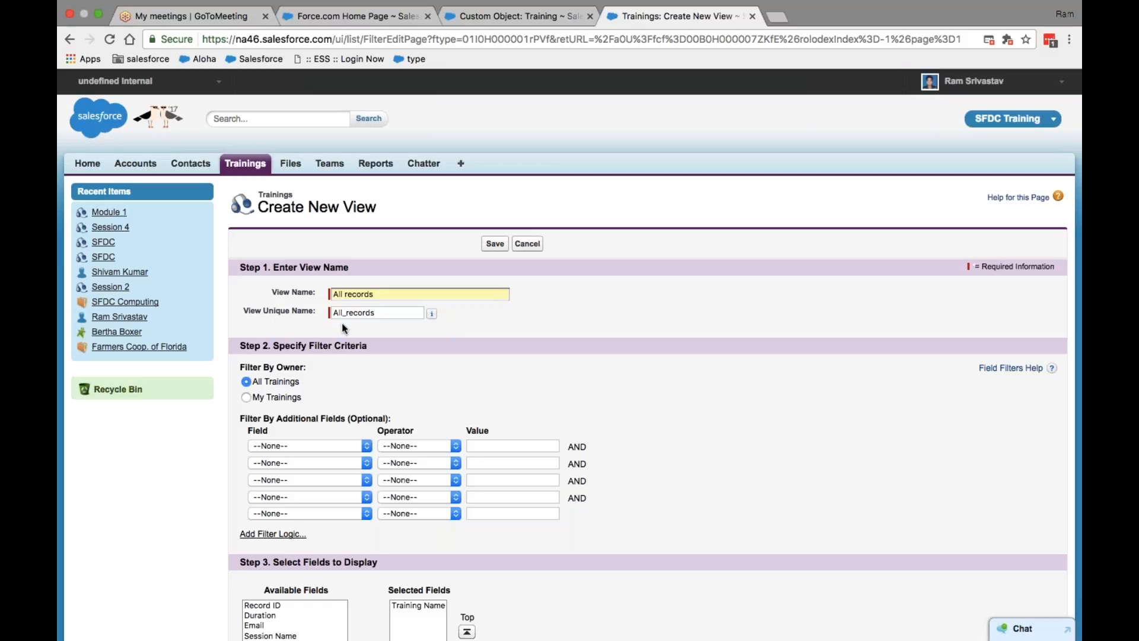
left_click(387, 312)
scroll(379, 318, "down", 3)
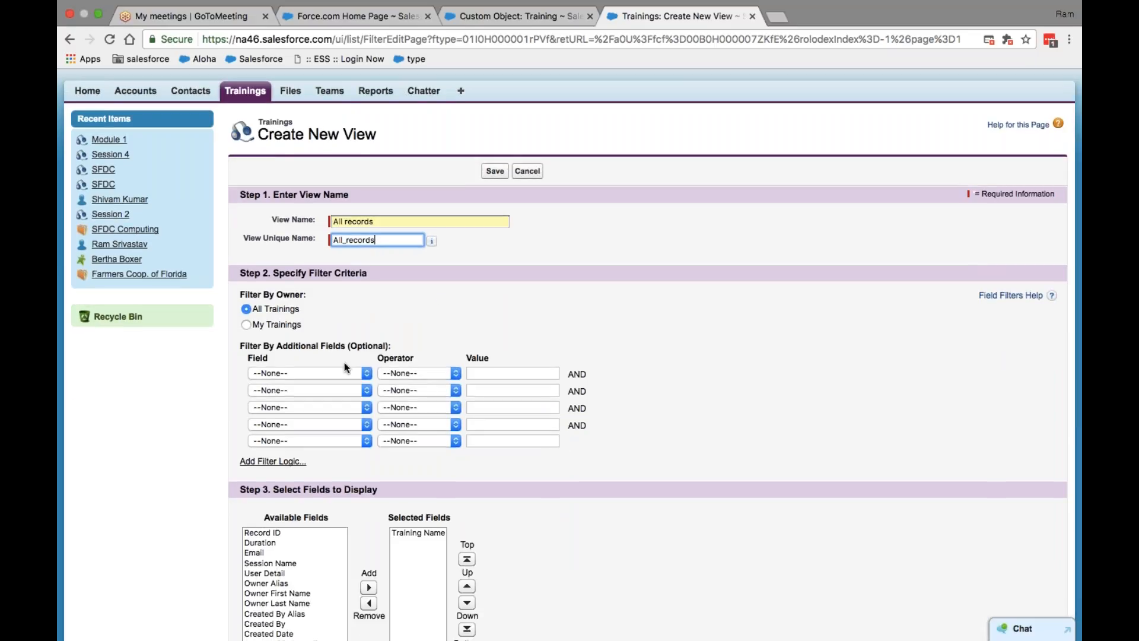
left_click(367, 373)
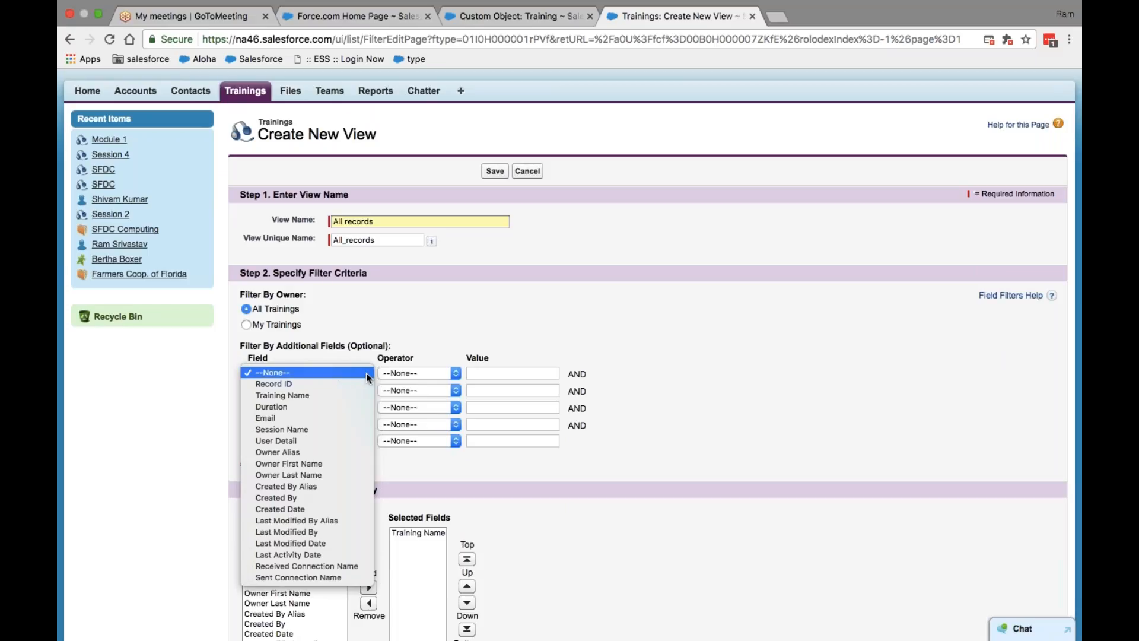
Step: Leave the first filter unset and add Session Name and Duration as displayed columns
left_click(515, 339)
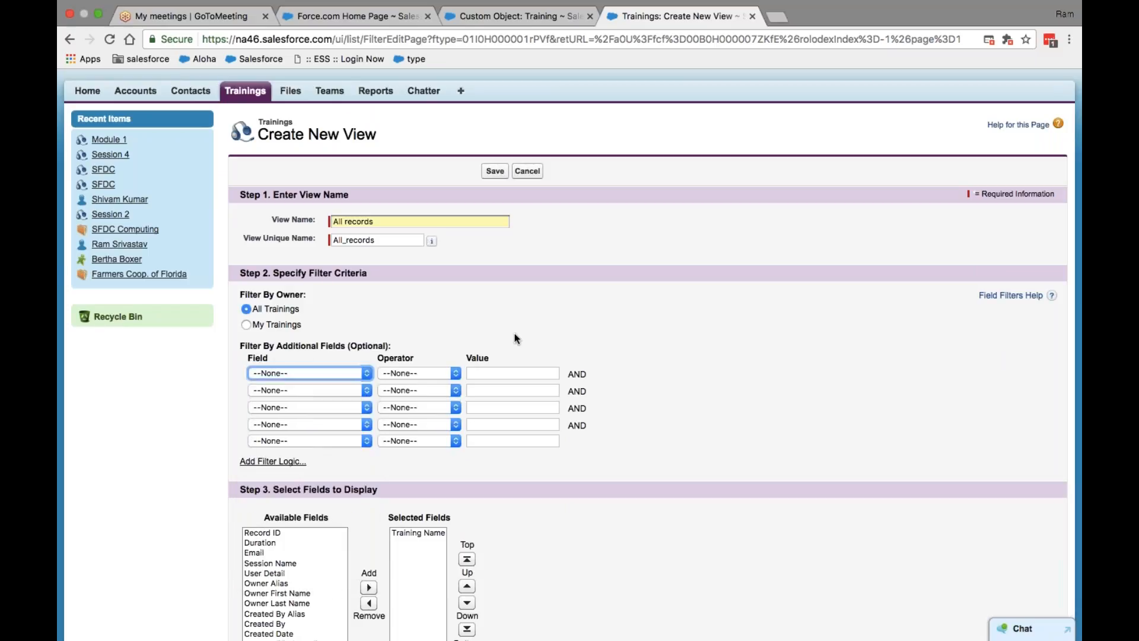
scroll(514, 338, "down", 5)
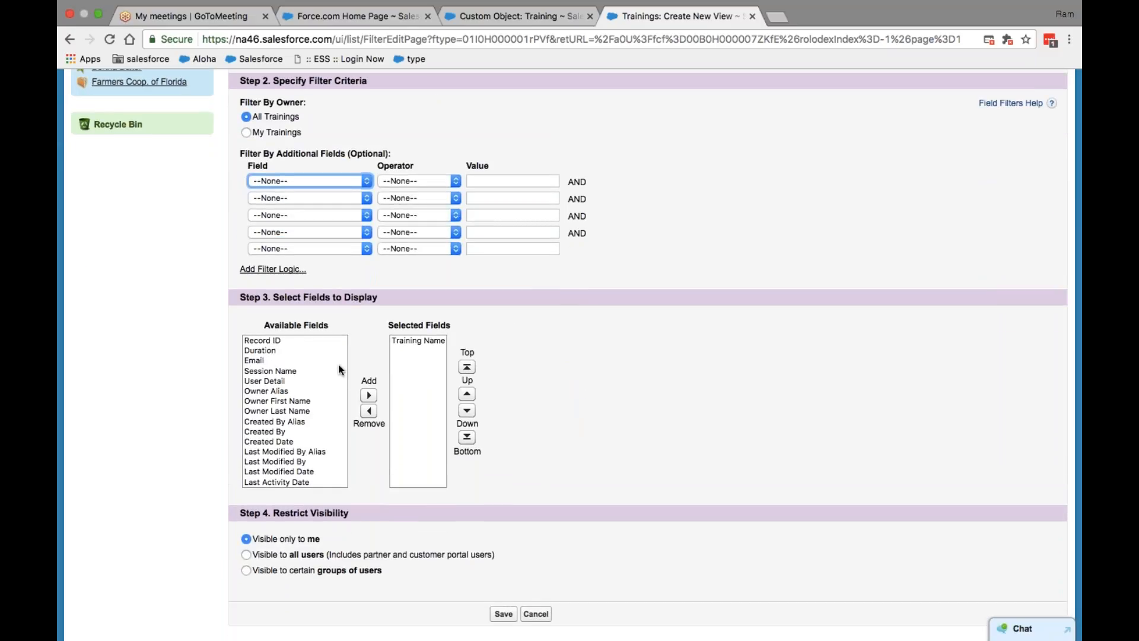
left_click(267, 378)
left_click(290, 373)
left_click(369, 395)
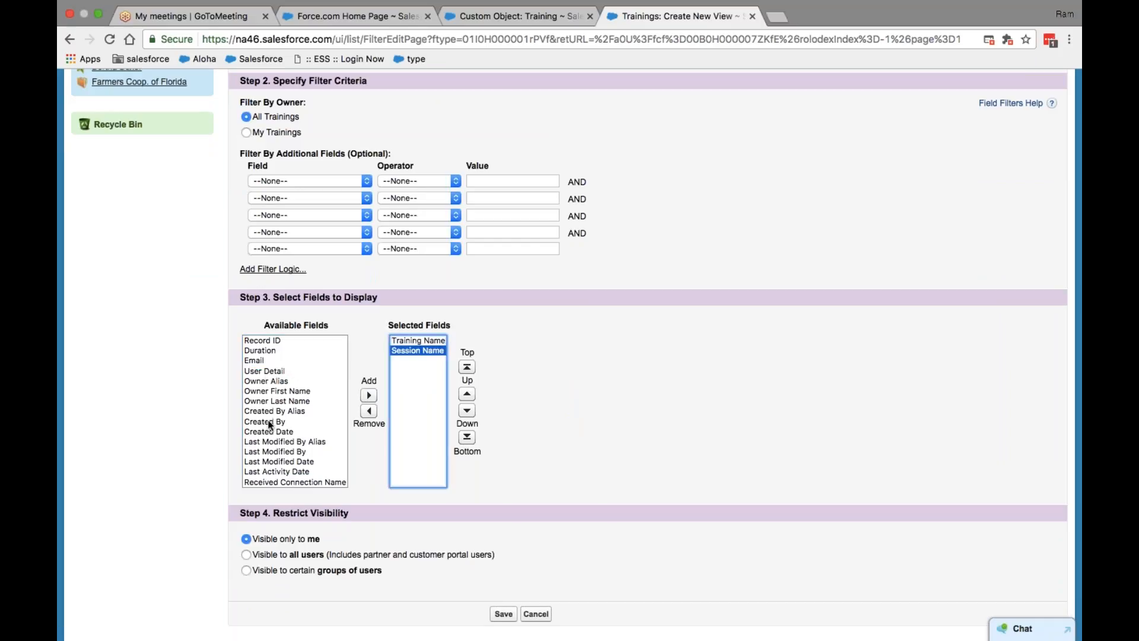
left_click(267, 431)
key("d")
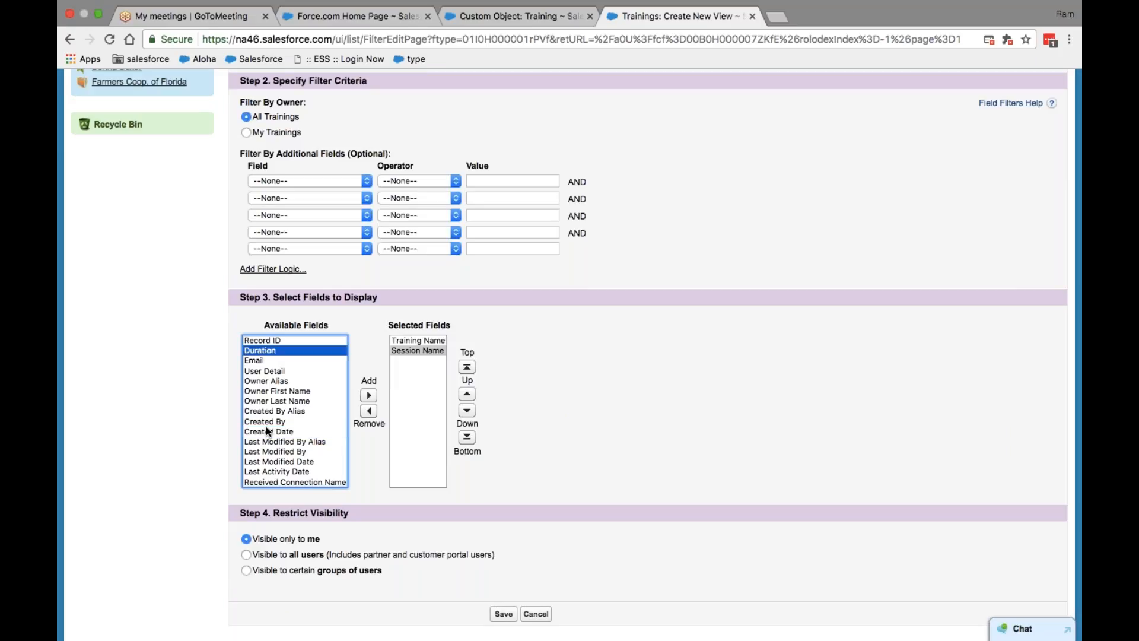
left_click(368, 395)
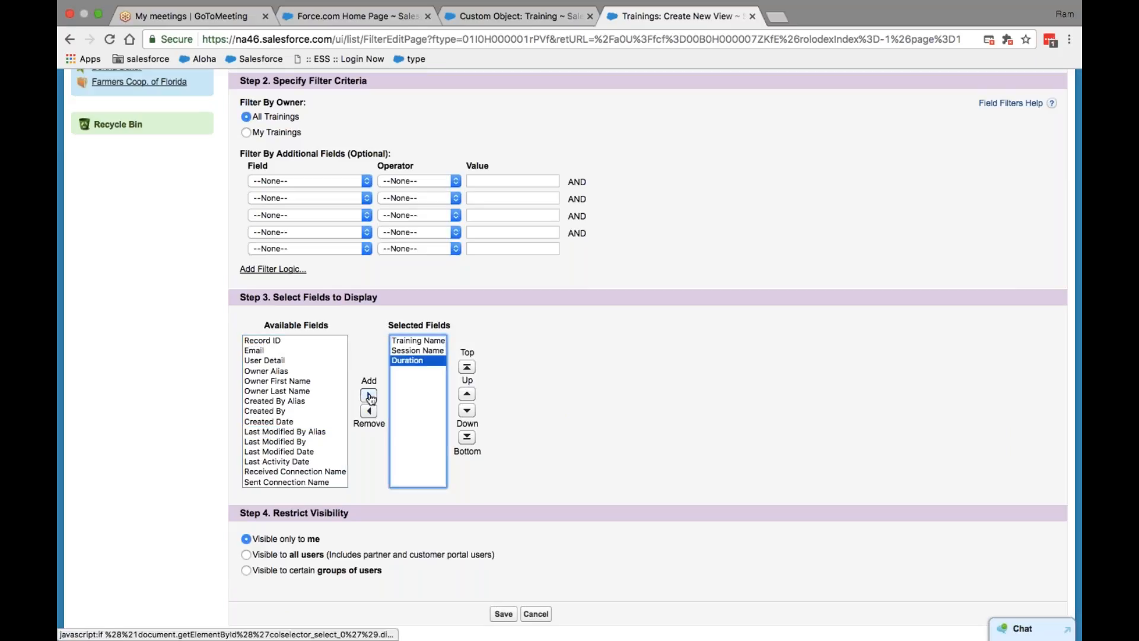
Step: Add User Detail and Email to the displayed columns
left_click(267, 381)
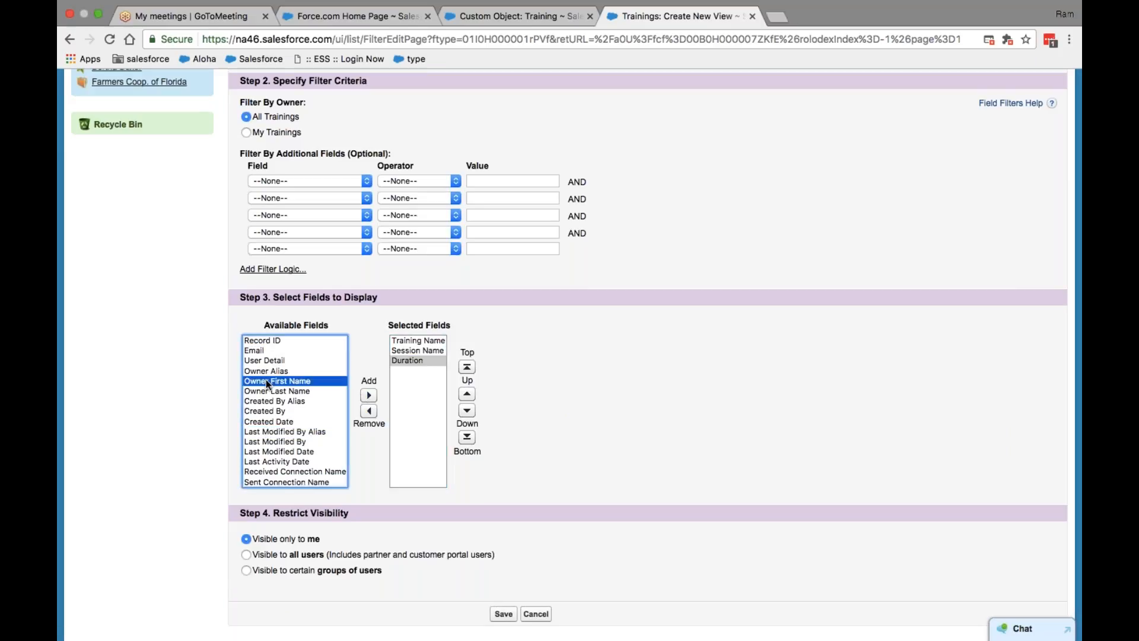
key("Up")
key("Up")
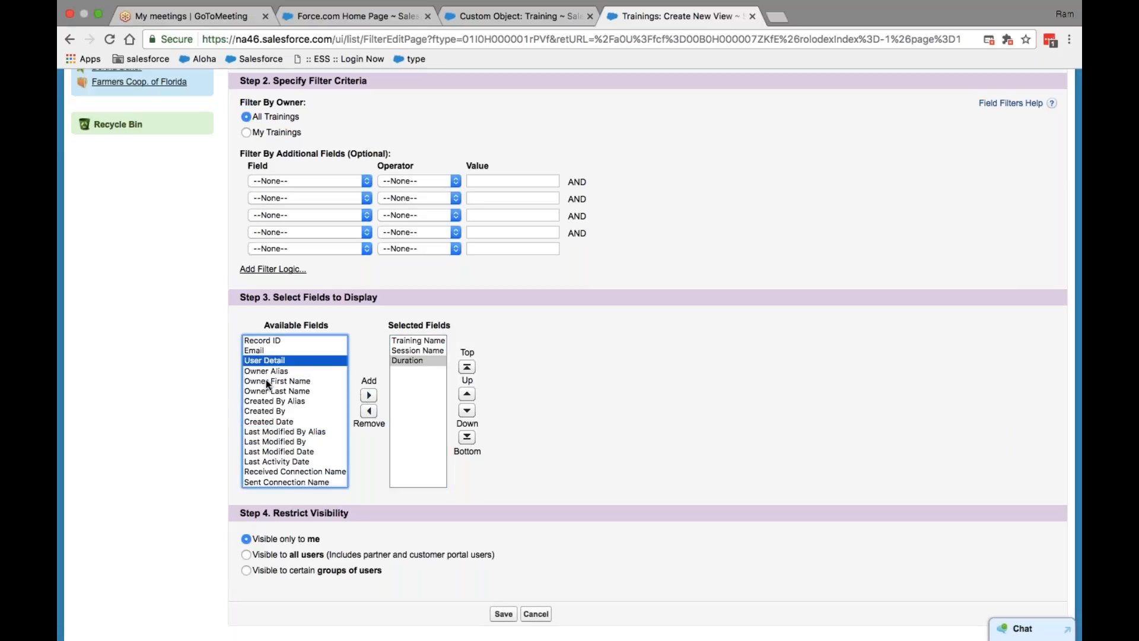
left_click(368, 396)
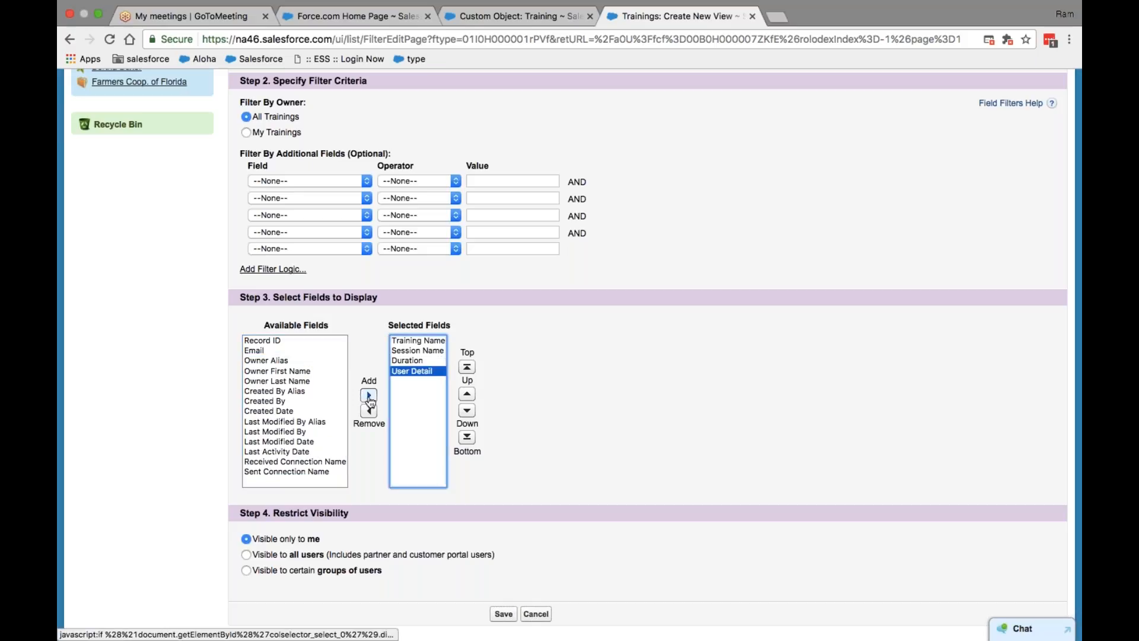
left_click(264, 350)
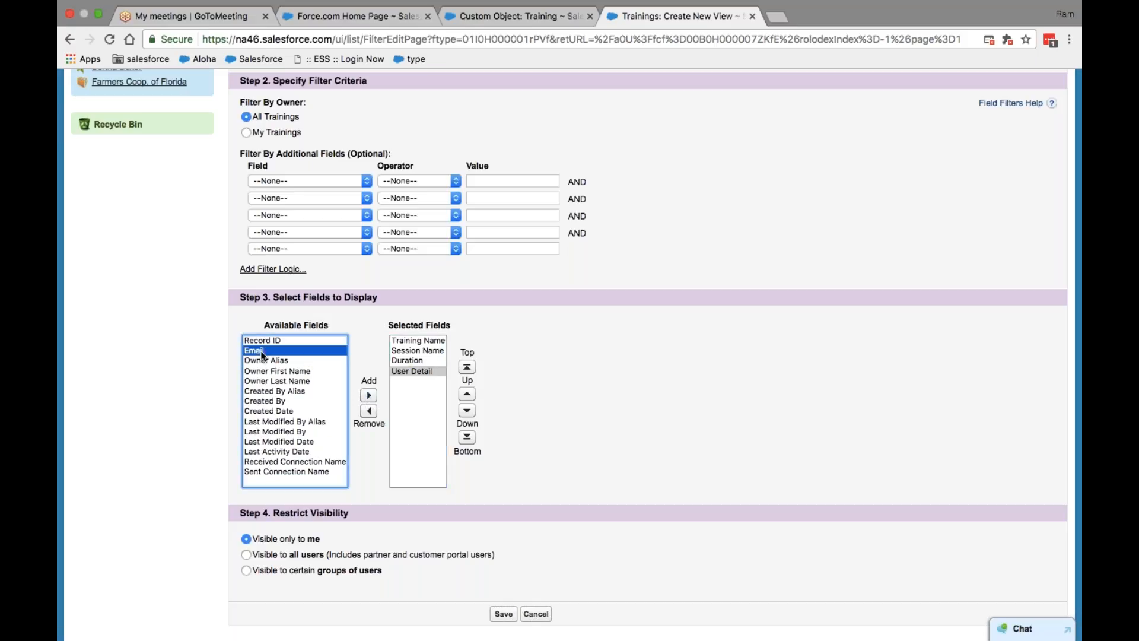
left_click(368, 395)
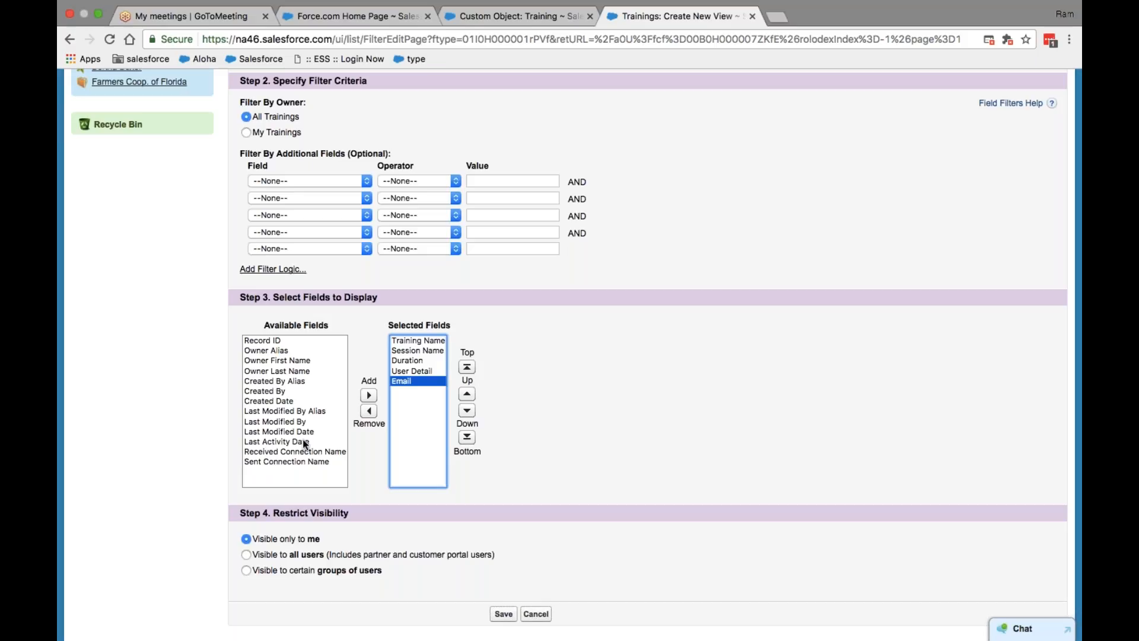
Step: Check the Training field definitions, then place Email just below Duration, above User Detail
left_click(490, 13)
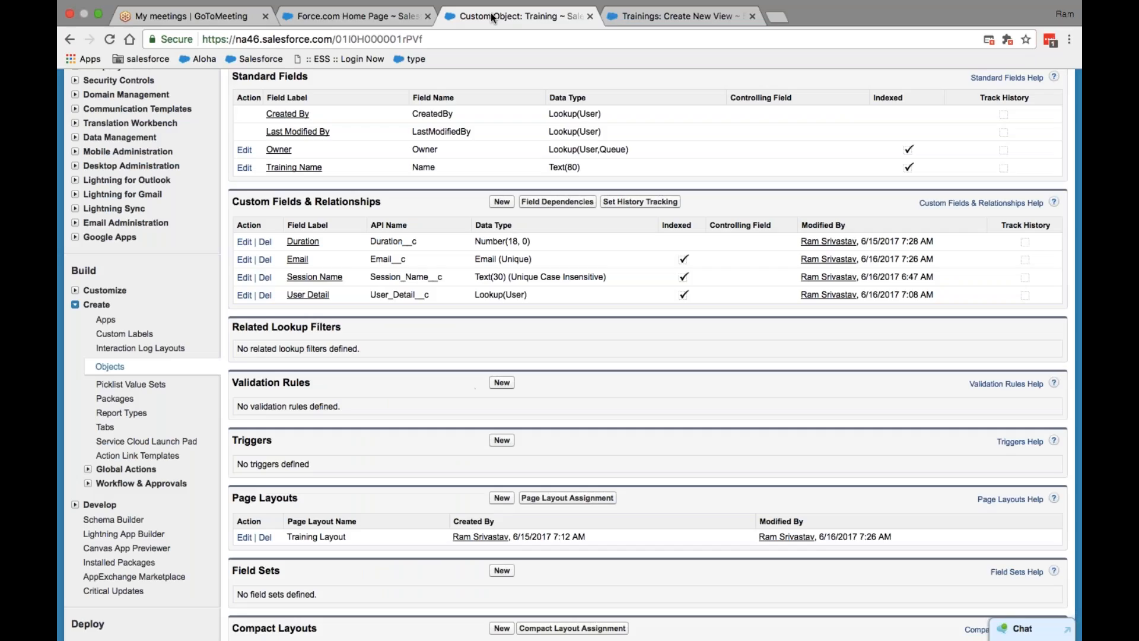
left_click(625, 20)
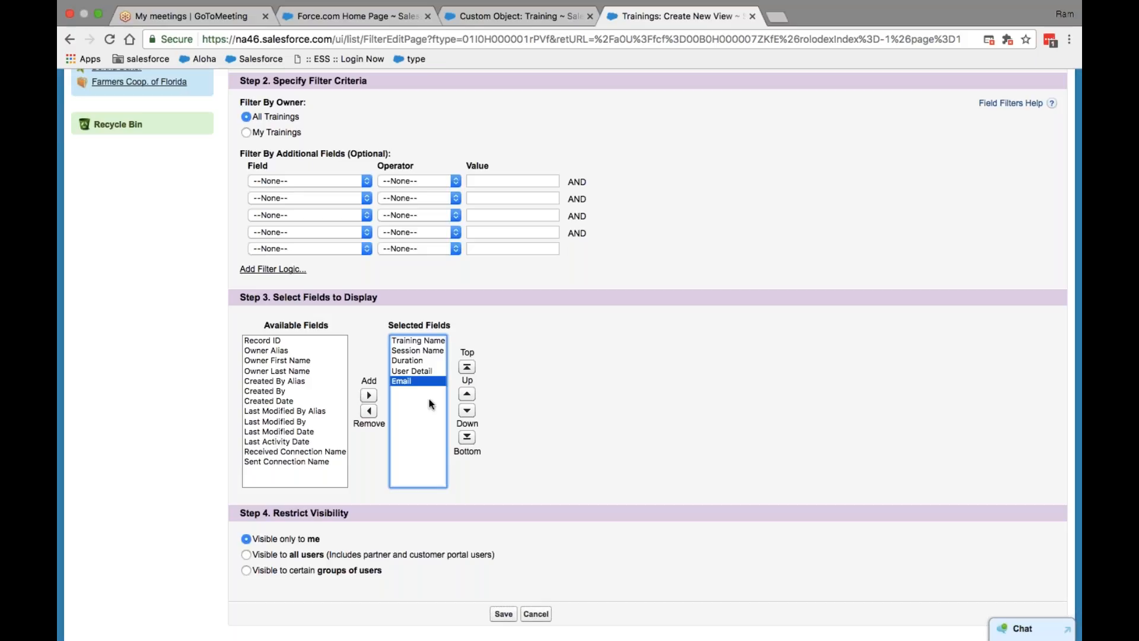
left_click(469, 395)
left_click(468, 395)
left_click(469, 415)
Step: Make the list view visible to all users
scroll(469, 415, "down", 2)
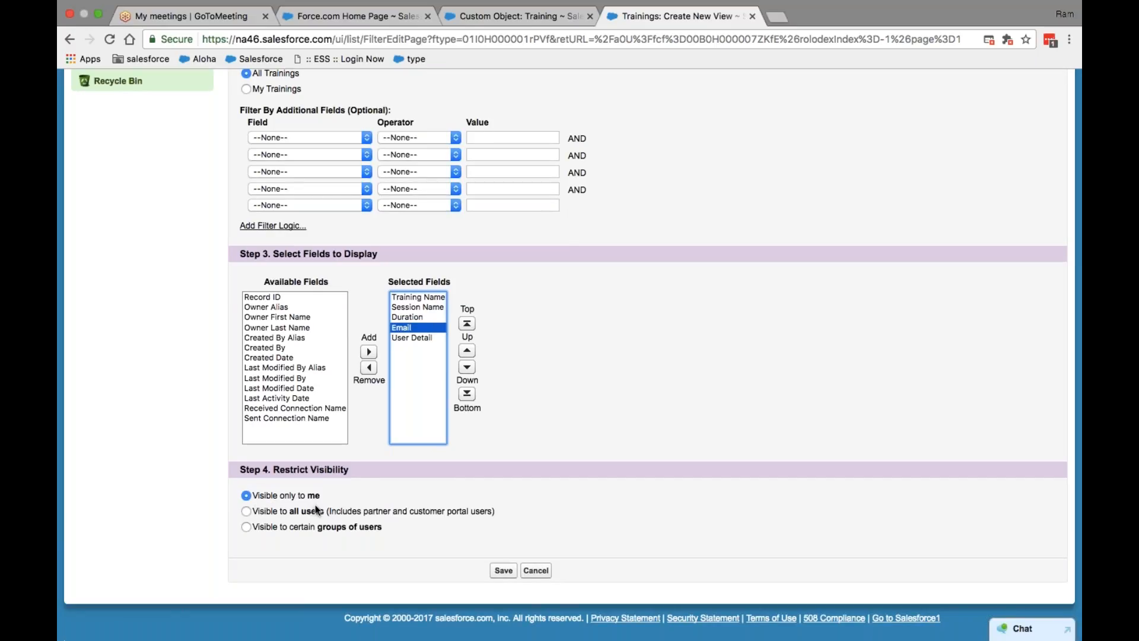
left_click(246, 527)
left_click(246, 514)
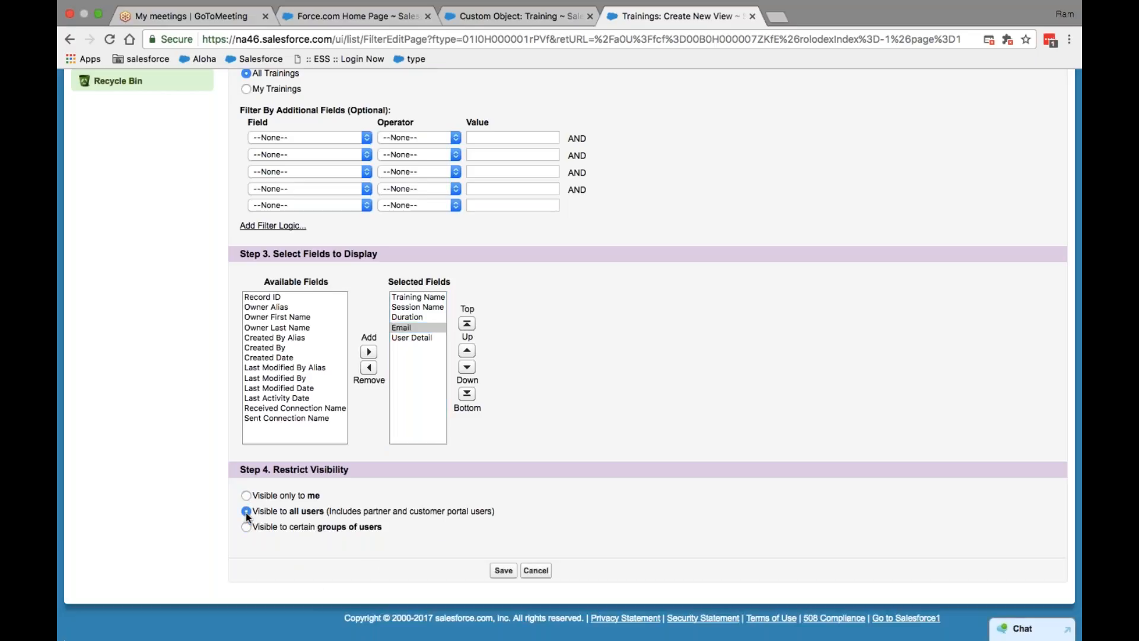
scroll(609, 408, "up", 5)
Step: Save the All records view, then visit the Accounts and Reports pages
left_click(495, 244)
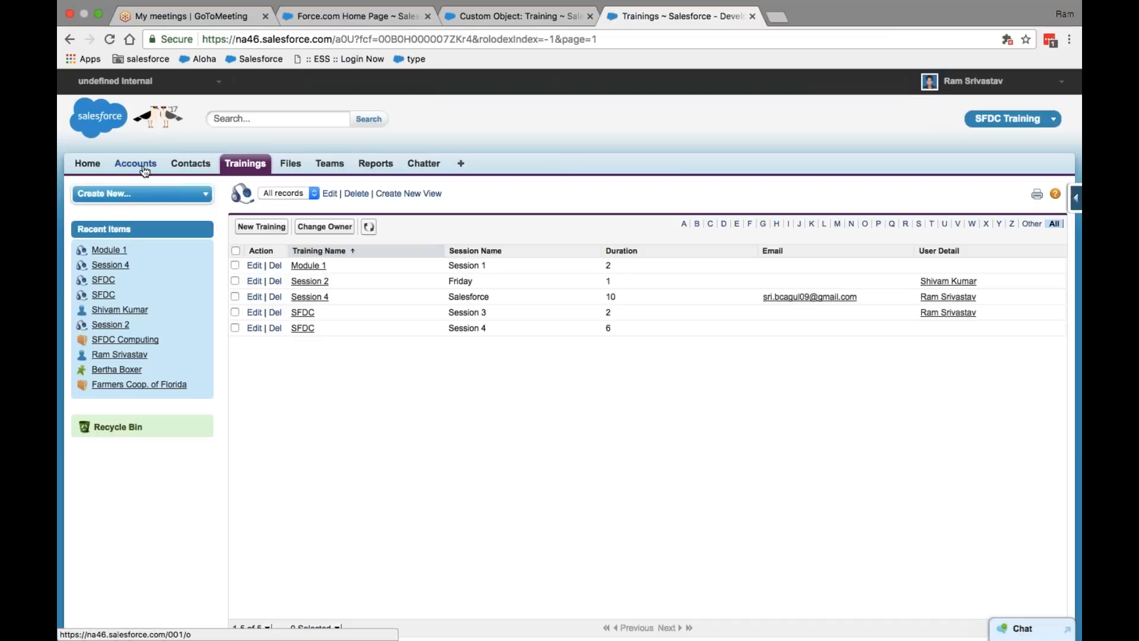
left_click(144, 171)
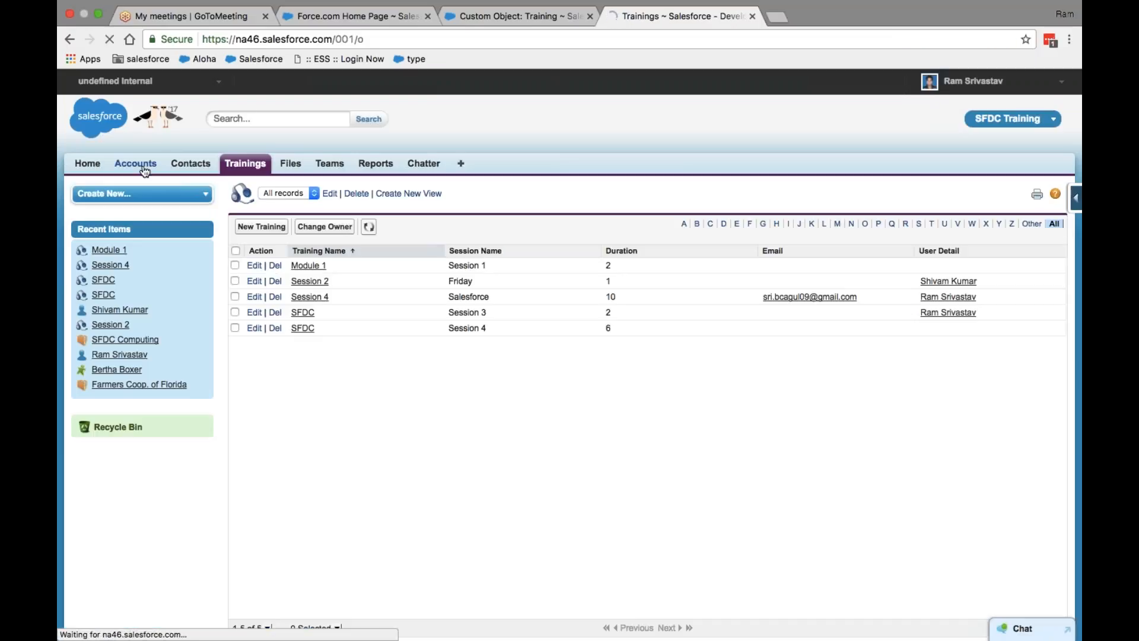
left_click(376, 164)
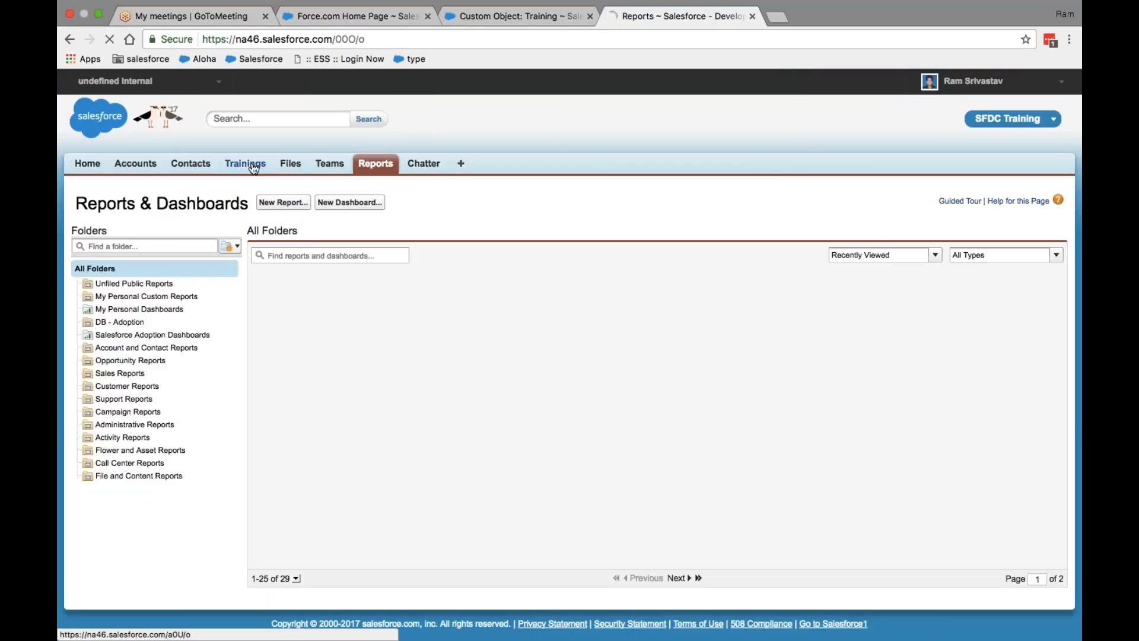
Step: Return to Trainings and switch the list to the All view
left_click(254, 167)
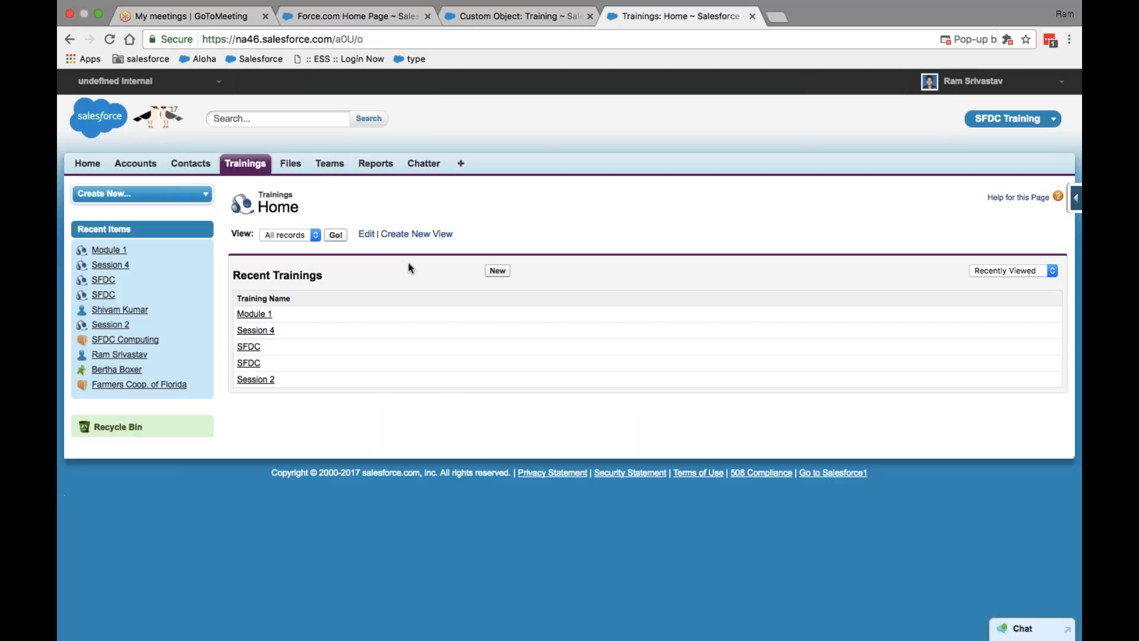
left_click(317, 234)
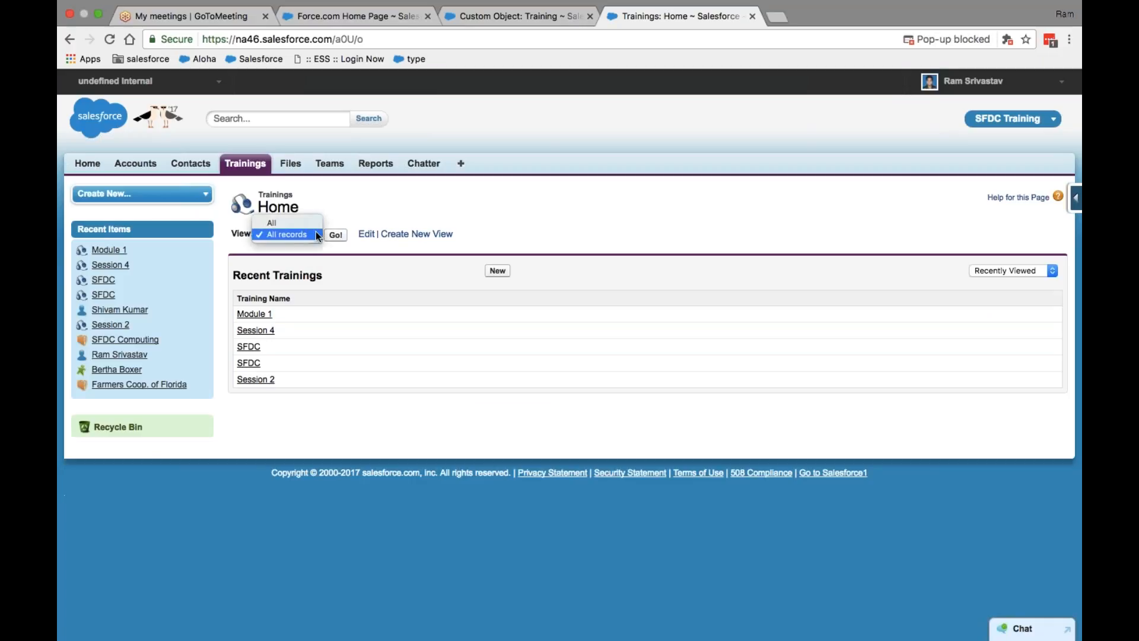
left_click(284, 223)
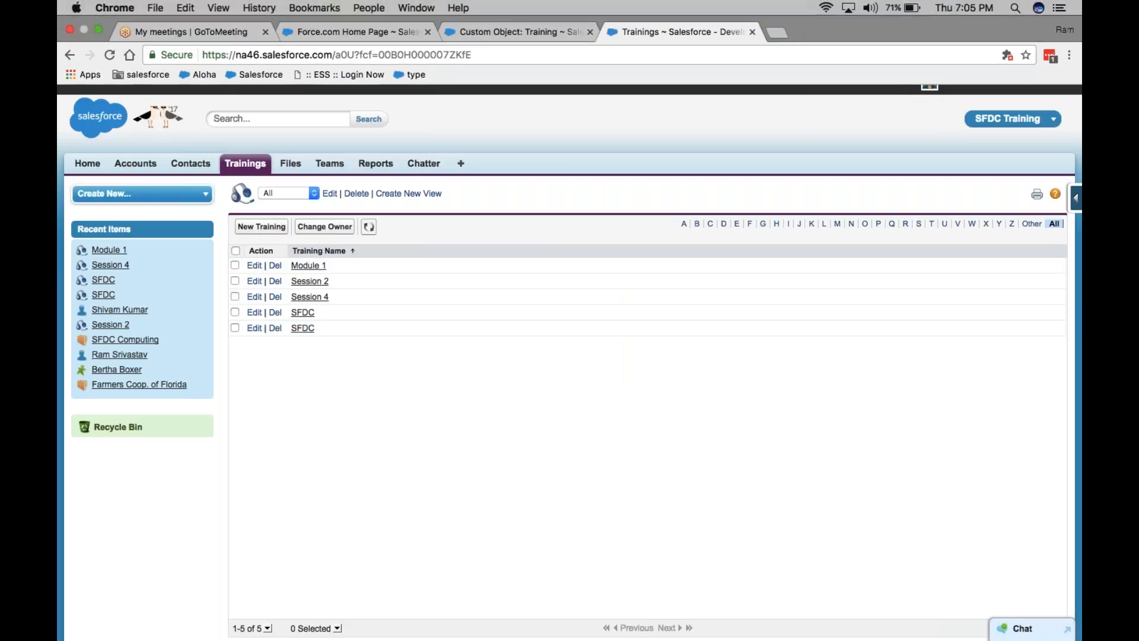
Step: Choose 'All records' from the Trainings view dropdown
left_click(315, 194)
left_click(303, 205)
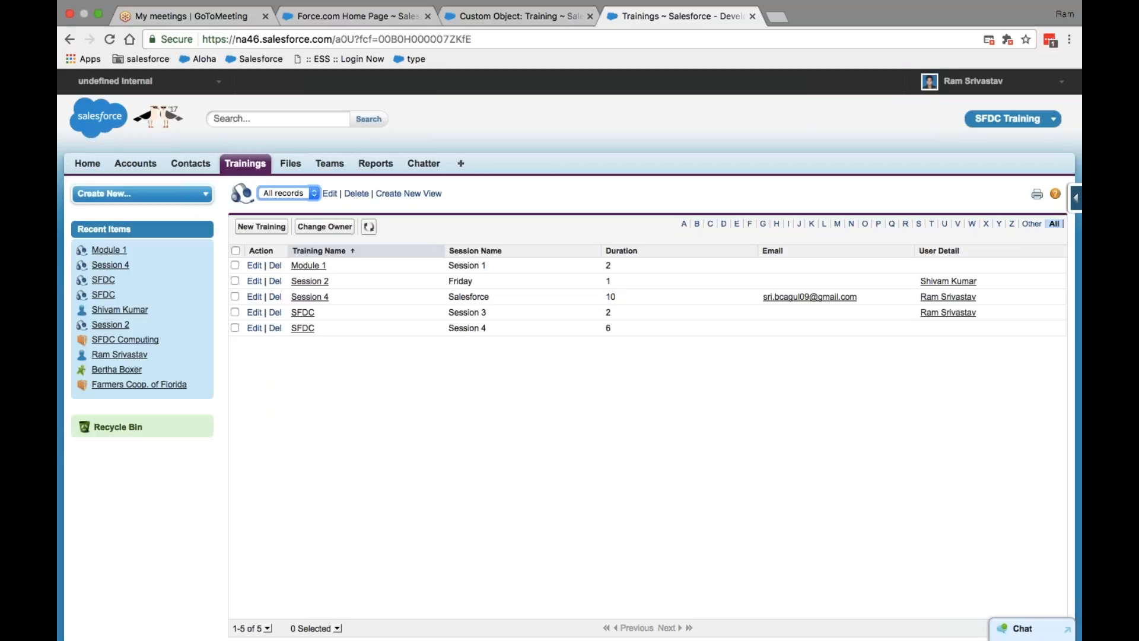
Step: Start a new list view named 'Email Specific', then switch to the Training object's setup page
left_click(417, 193)
scroll(366, 306, "down", 4)
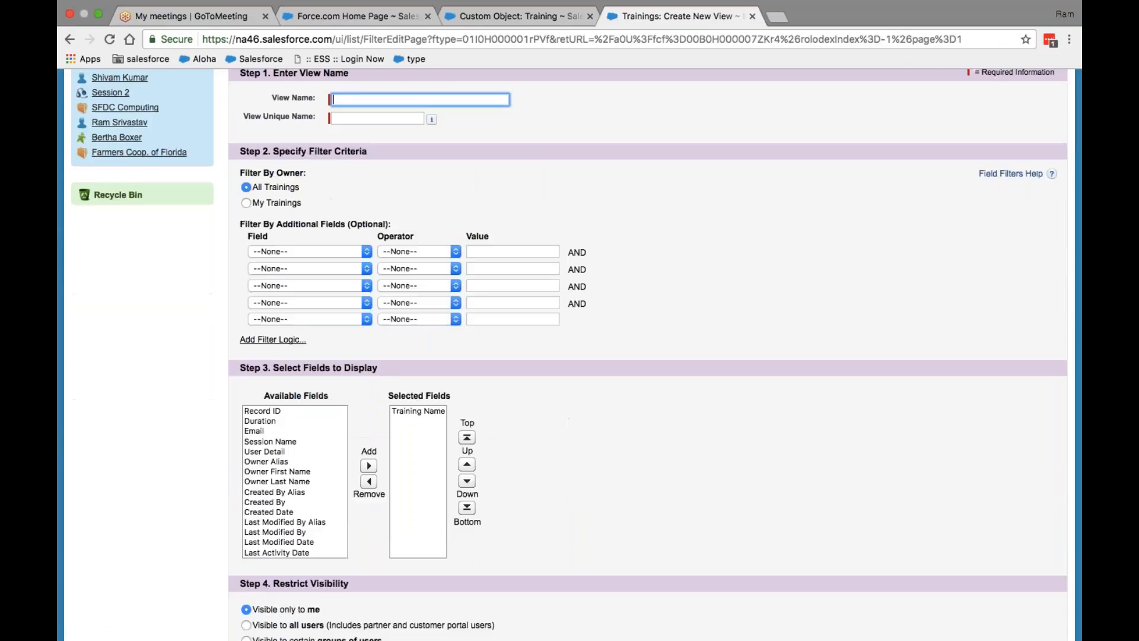
scroll(366, 307, "up", 2)
scroll(364, 302, "up", 1)
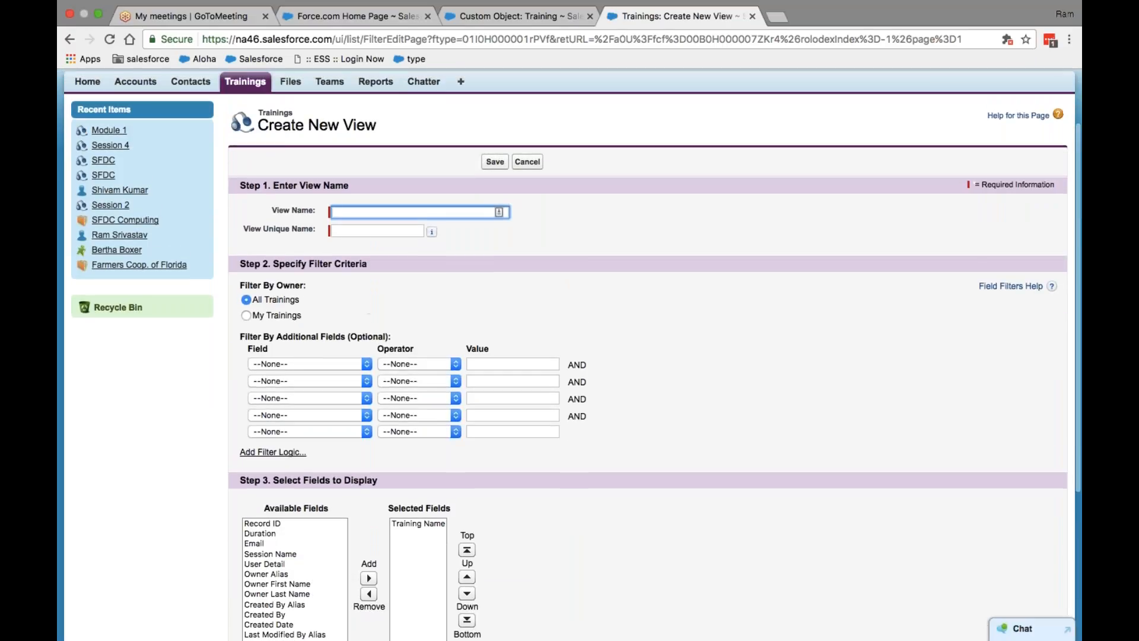
scroll(326, 370, "down", 5)
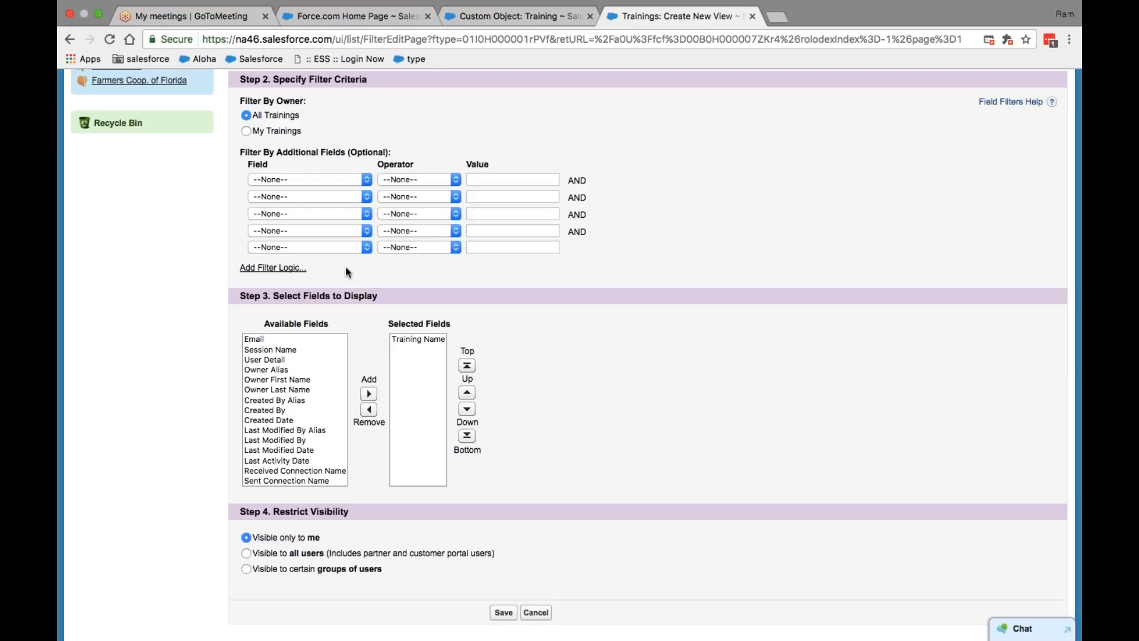
scroll(550, 270, "up", 5)
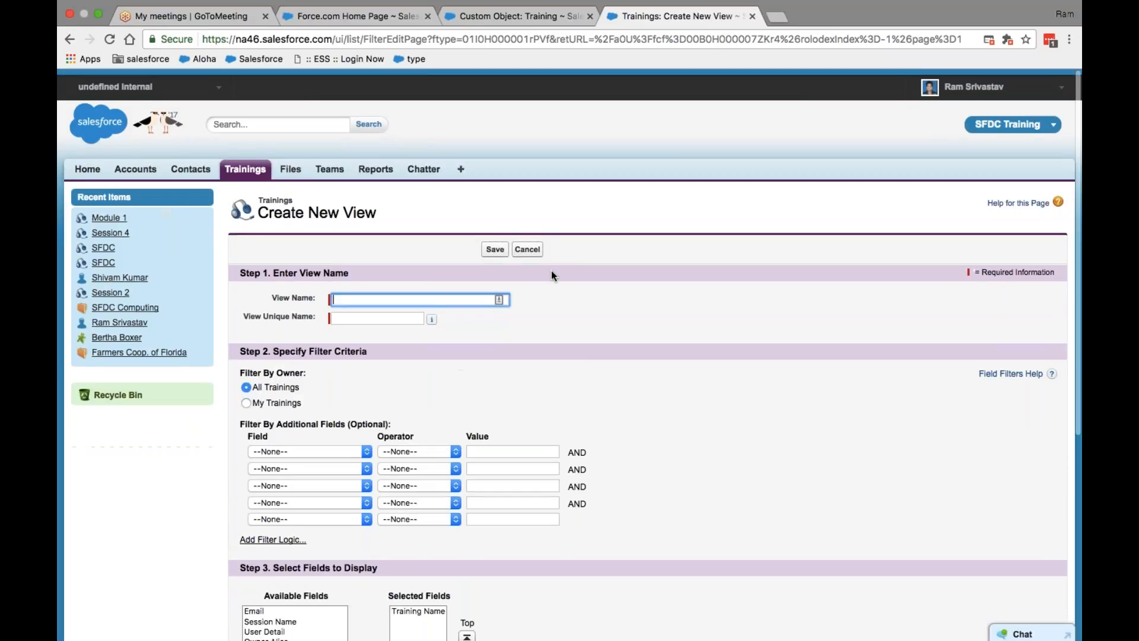
type("Email S")
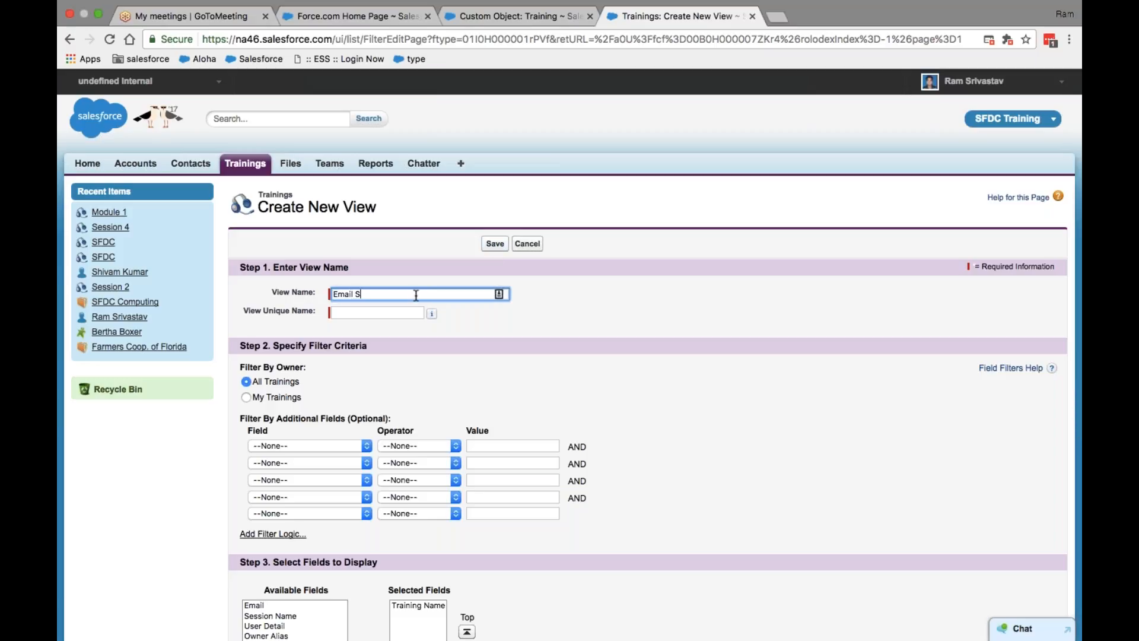
type("pecific")
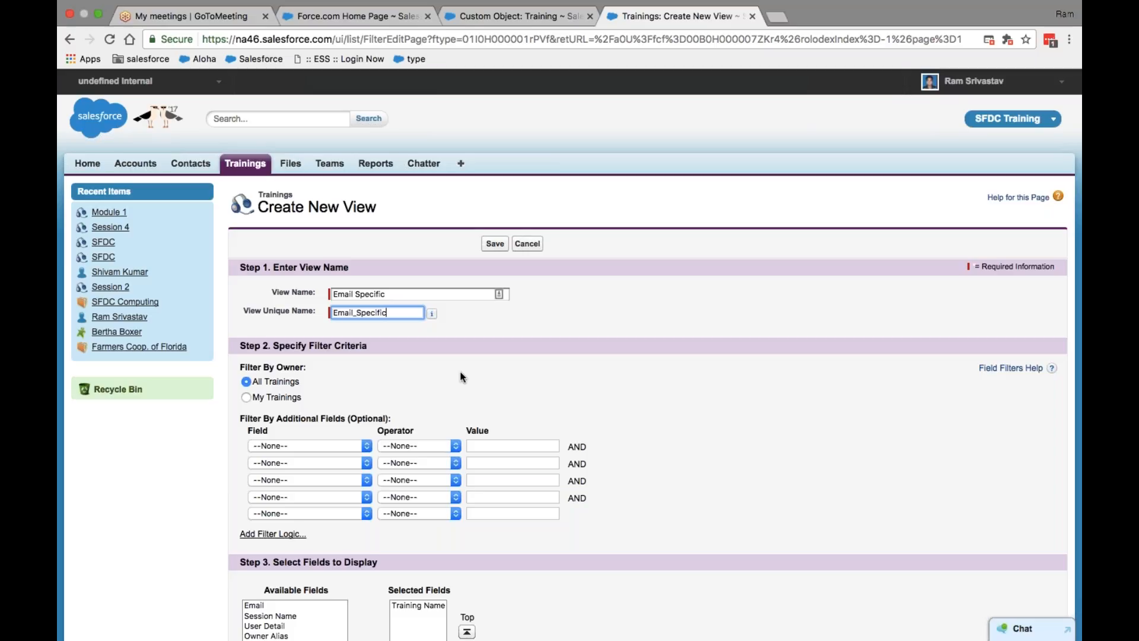
left_click(509, 21)
scroll(238, 170, "up", 8)
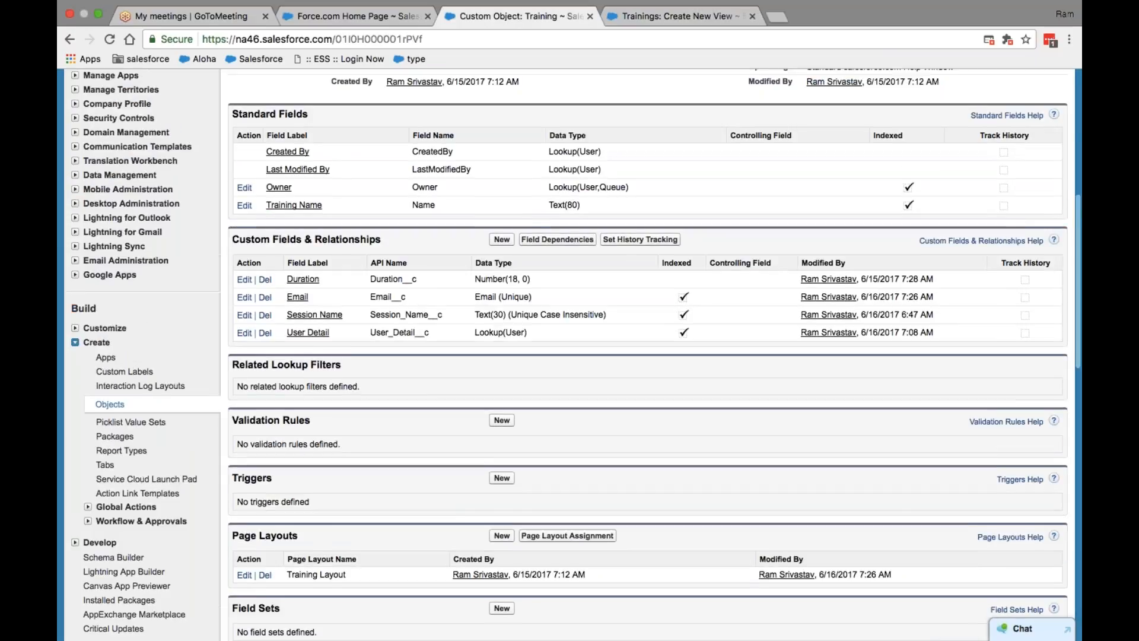
Step: Go to the Trainings tab, choose the All view, then reopen the view list
left_click(245, 163)
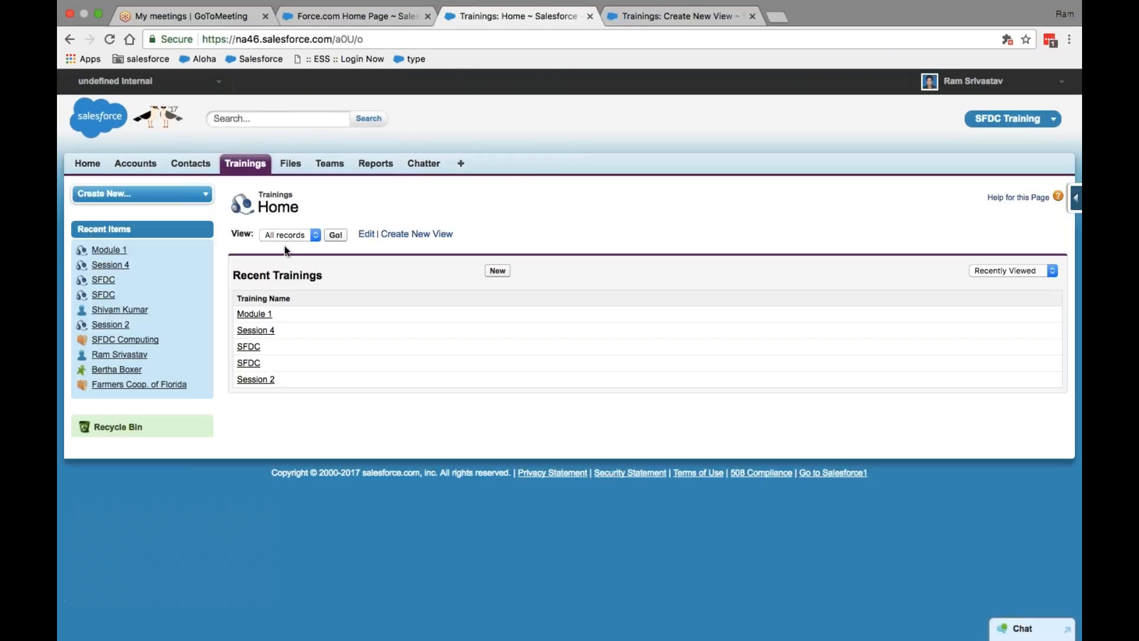
left_click(316, 235)
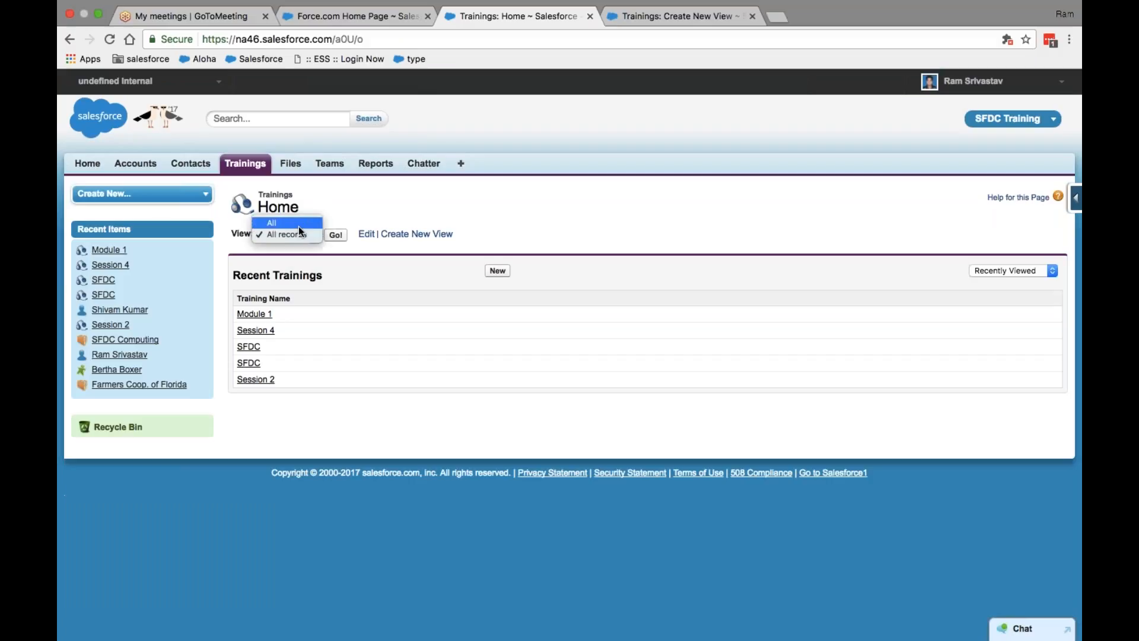
left_click(297, 223)
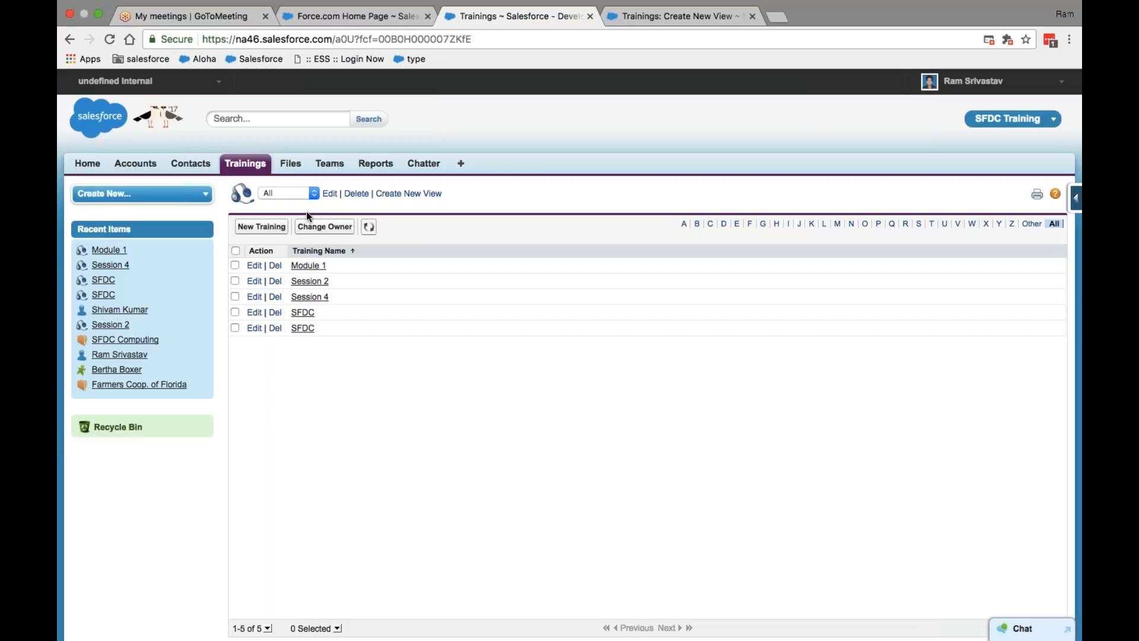
left_click(313, 198)
Step: Choose 'All records' from the Trainings view list
left_click(304, 202)
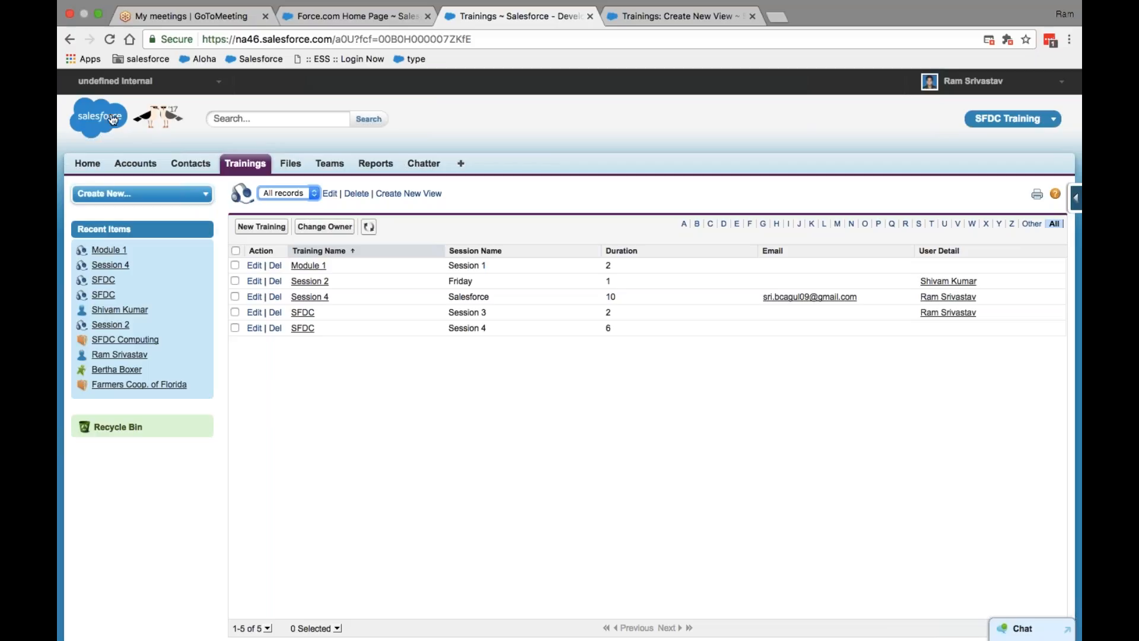
Step: Select the All view from the Trainings view dropdown
left_click(292, 195)
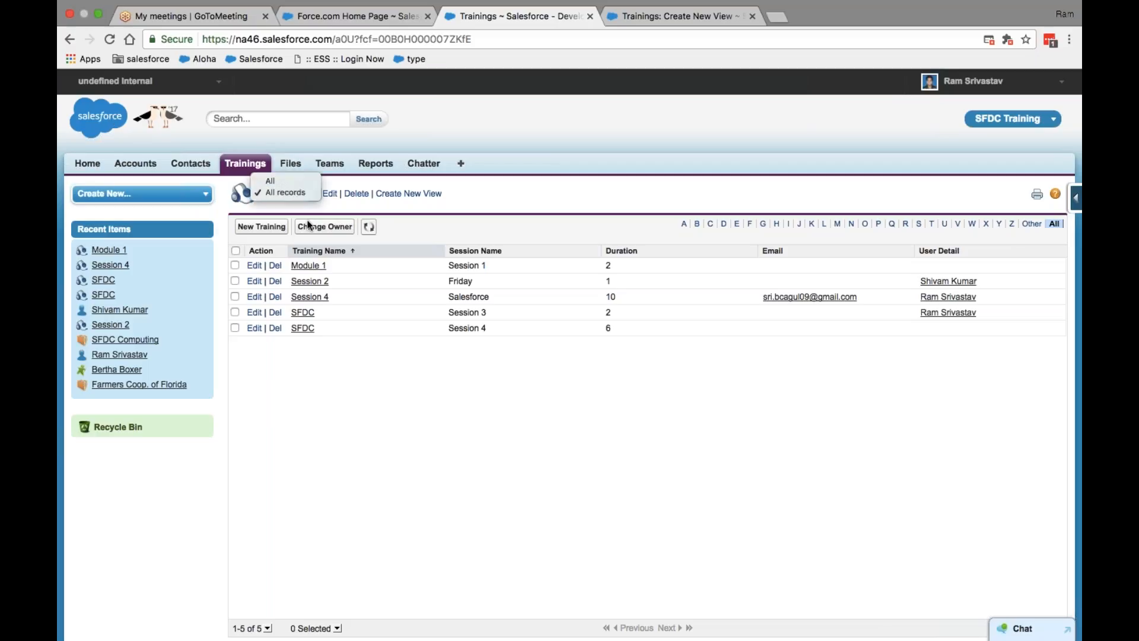
left_click(359, 375)
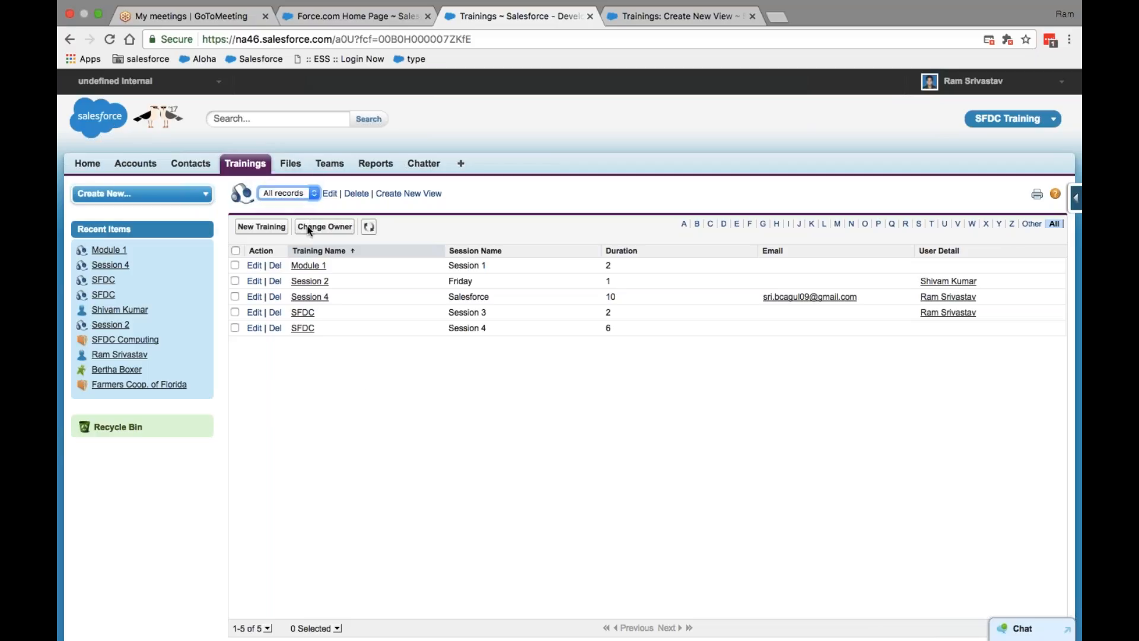
left_click(315, 191)
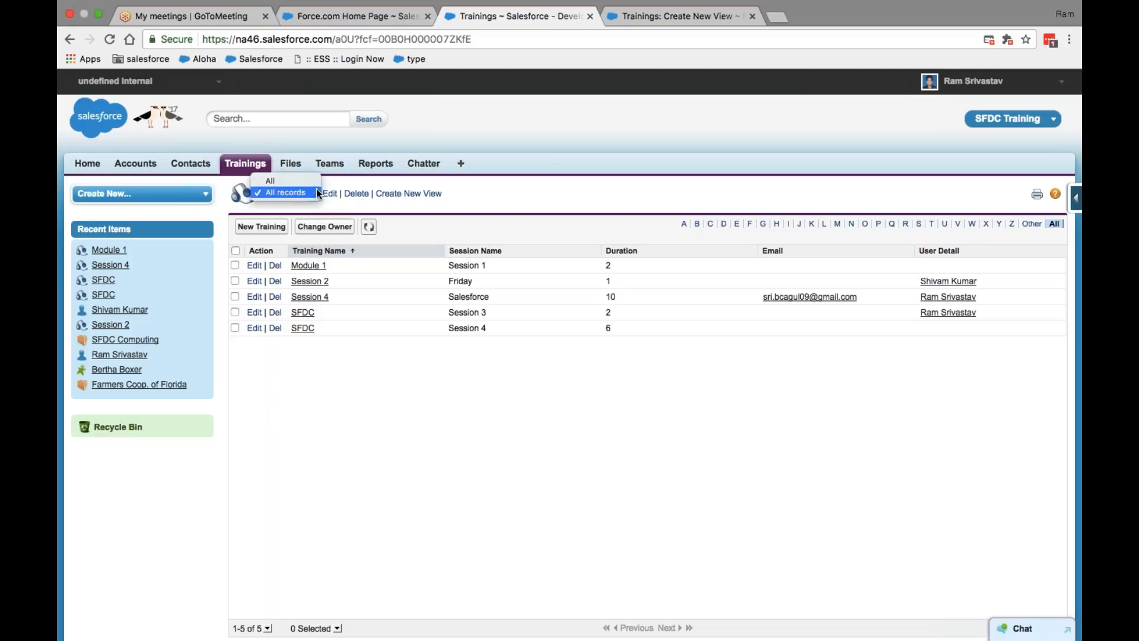
left_click(287, 179)
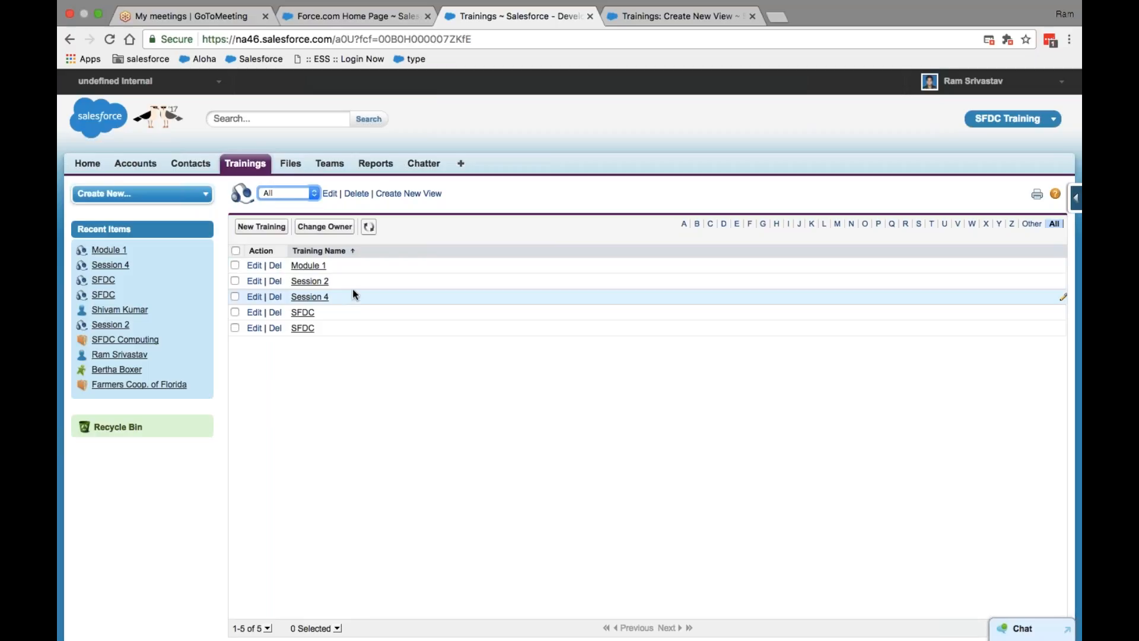
Step: Add a 'default view' line below the sample address in the Word notes, then return to Chrome
mouse_move(92, 8)
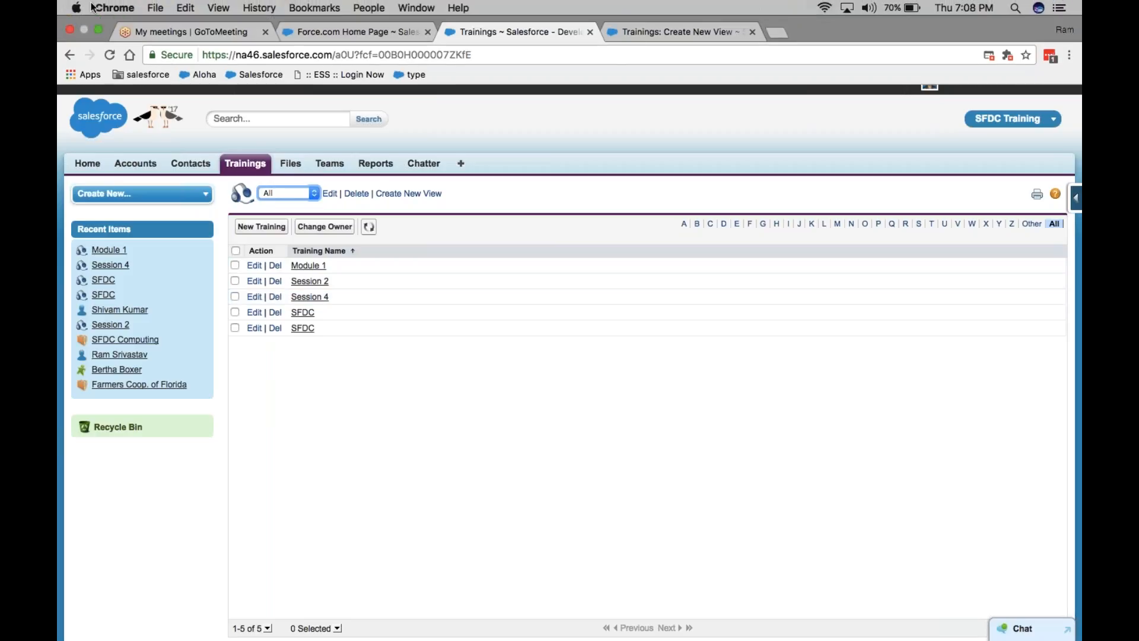
left_click(99, 34)
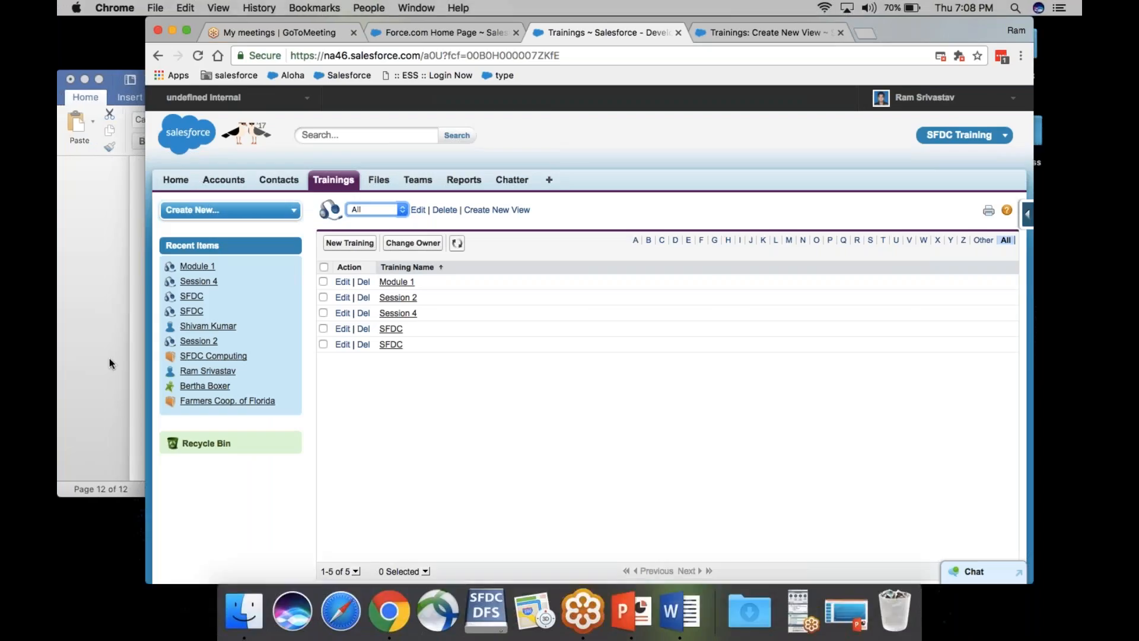
left_click(94, 351)
left_click(299, 297)
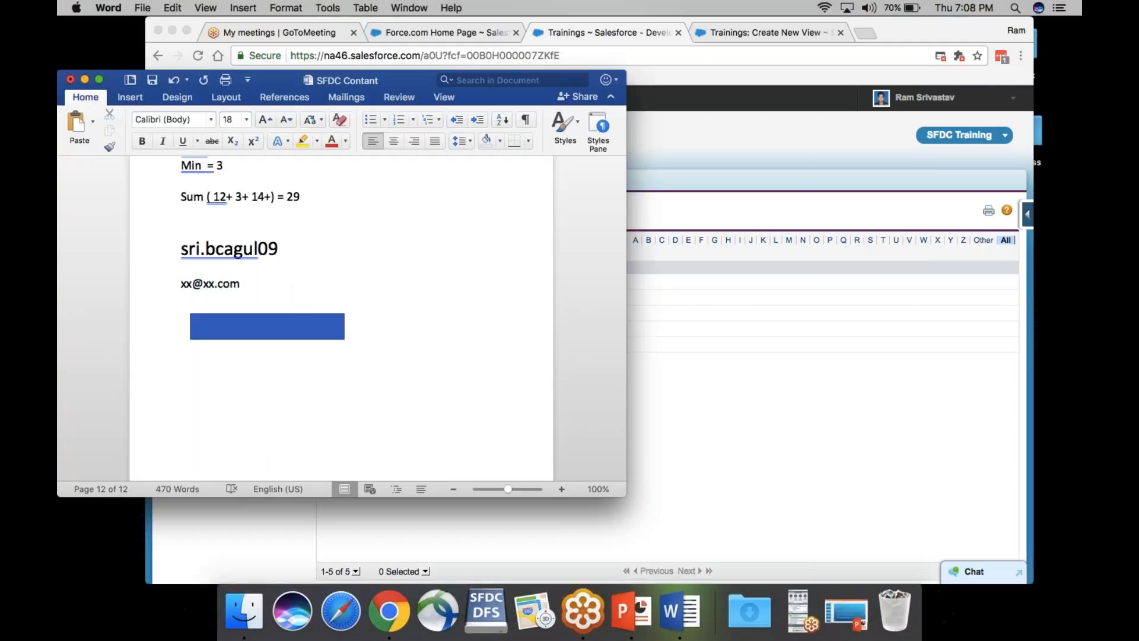
key("Return")
type("defa")
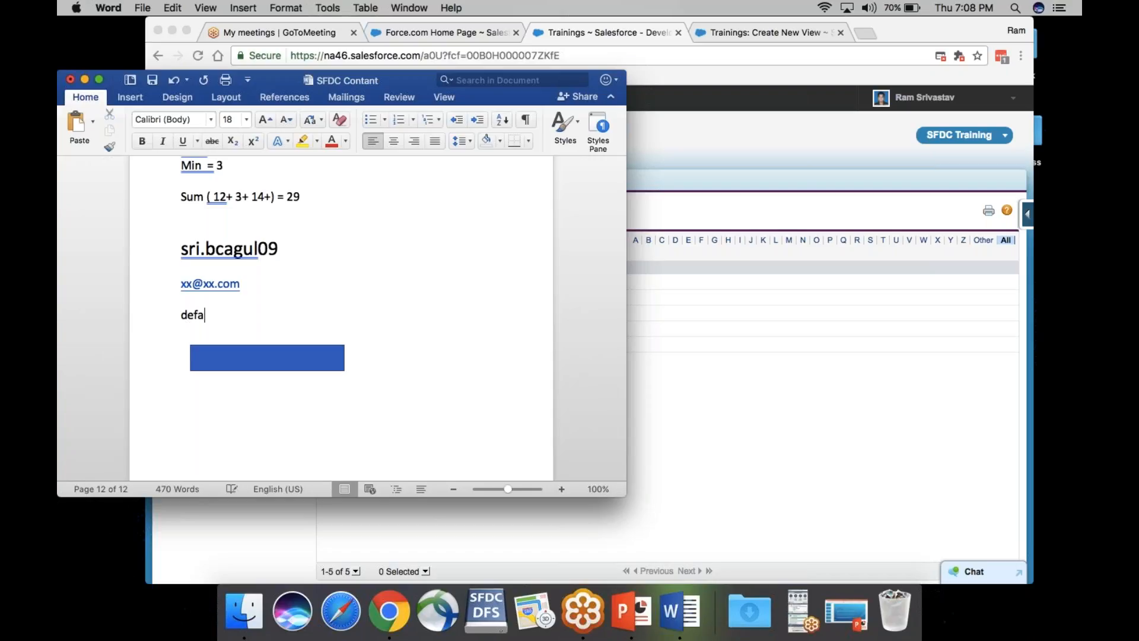
type("ult view")
key("Return")
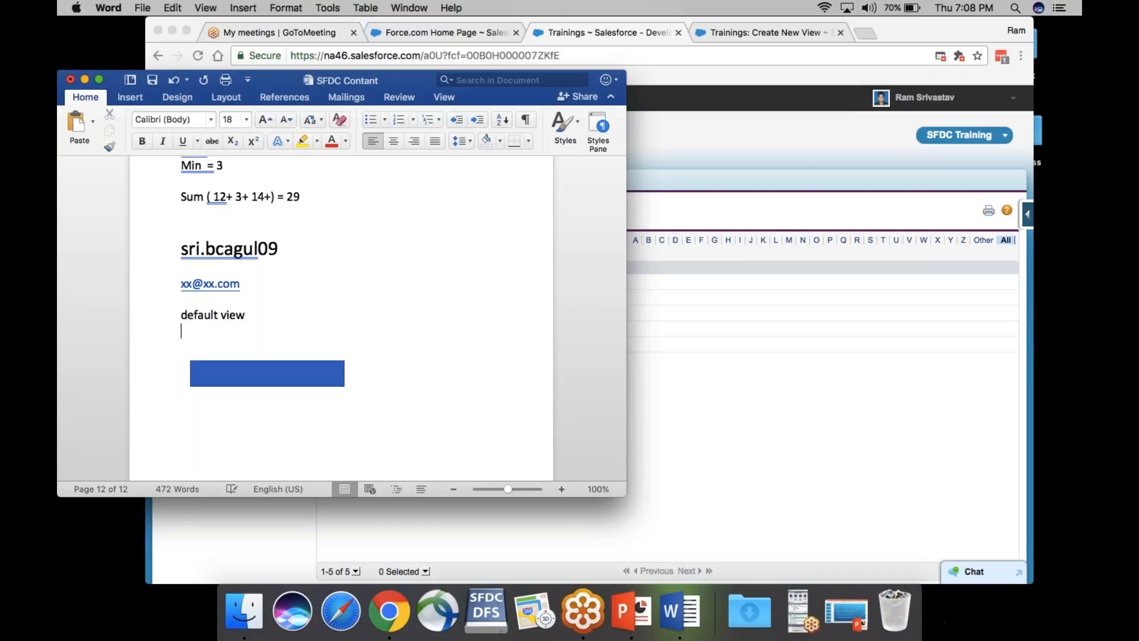
key("super+Tab")
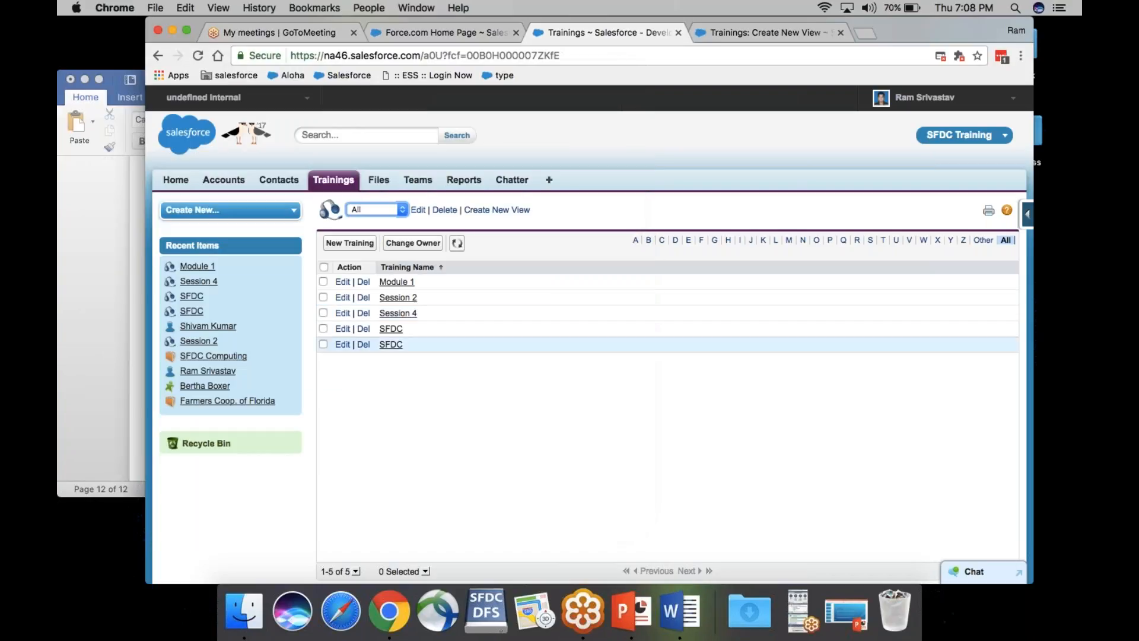
left_click(418, 209)
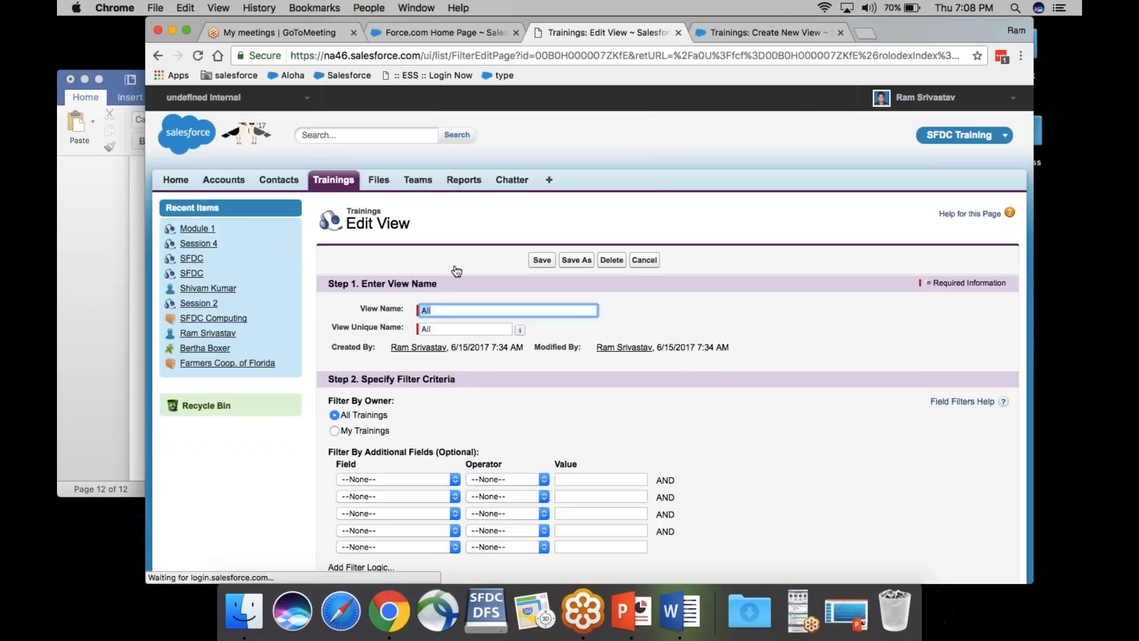
scroll(299, 233, "down", 4)
scroll(587, 333, "up", 5)
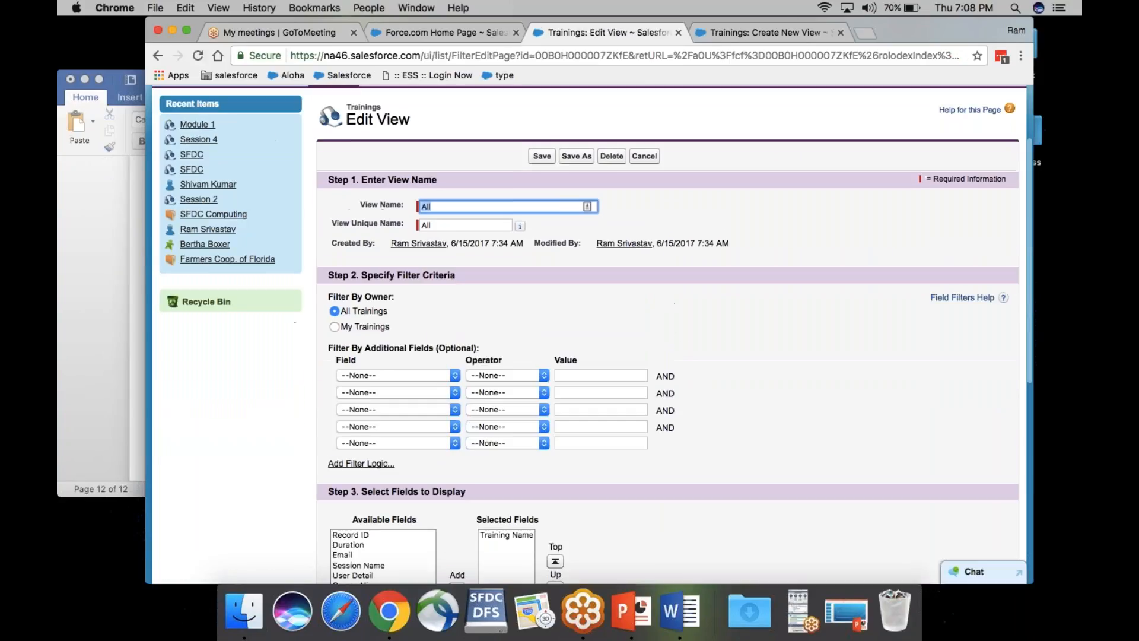
left_click(153, 59)
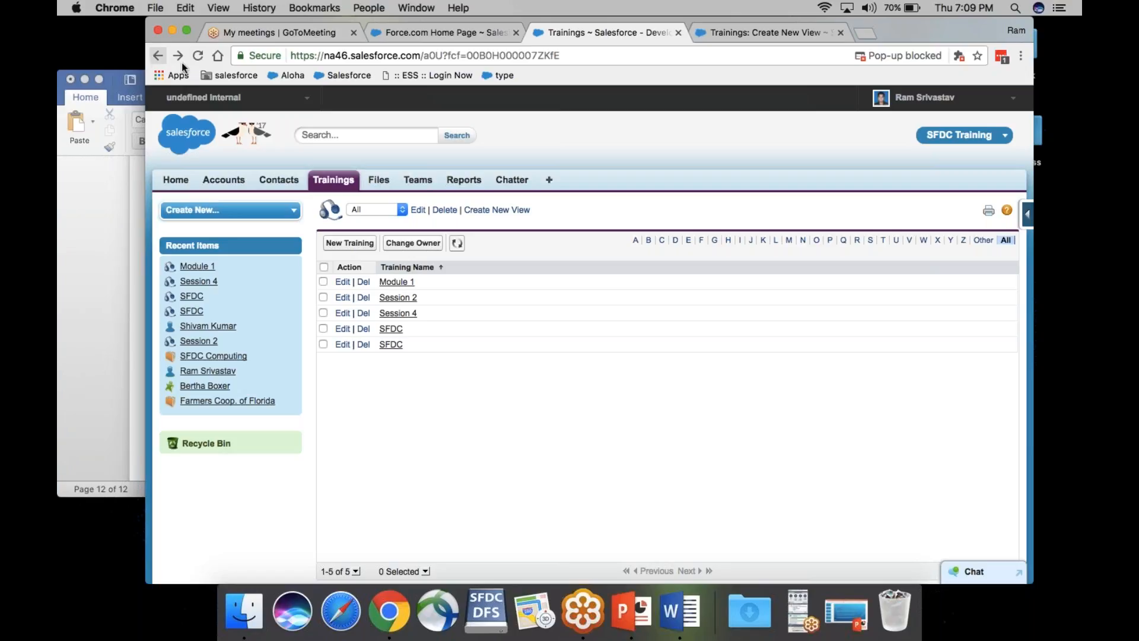
left_click(405, 212)
left_click(398, 221)
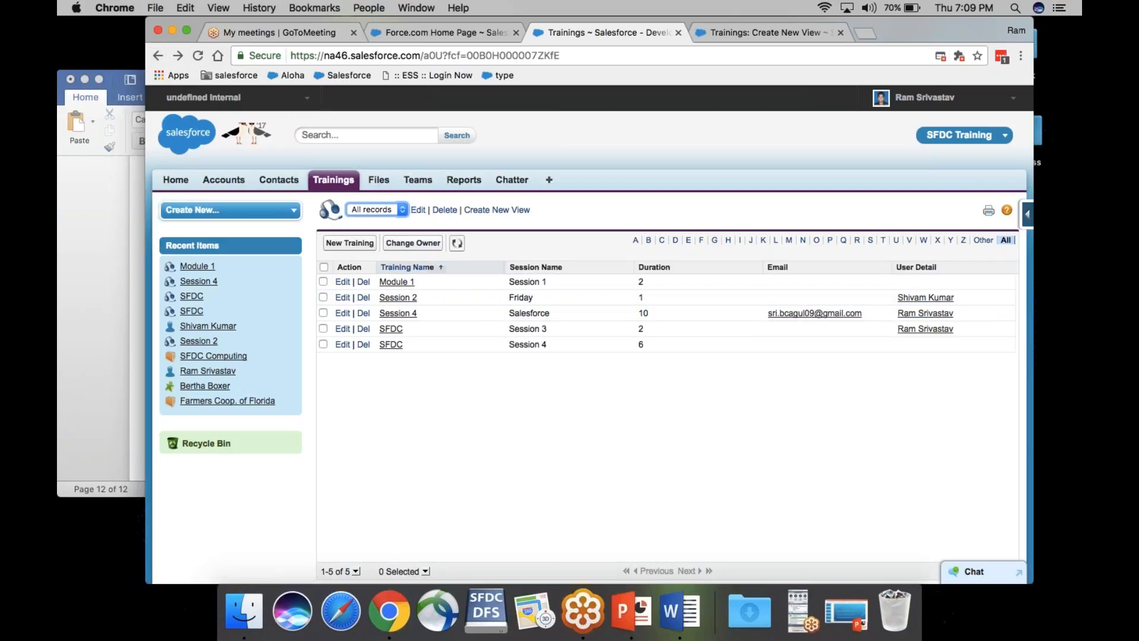
left_click(402, 211)
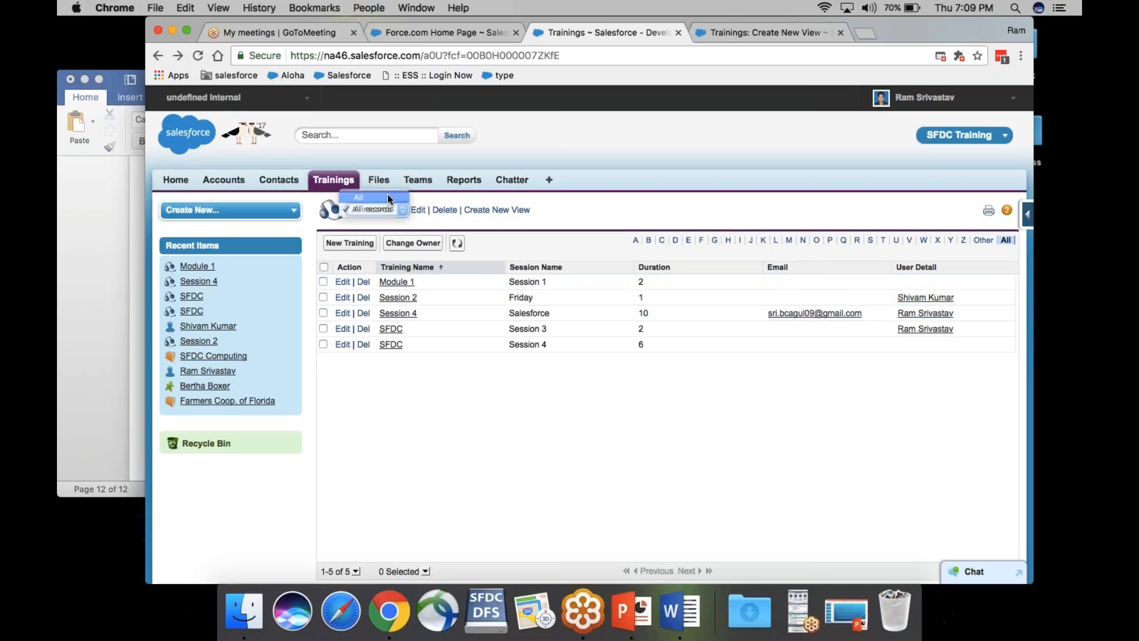
left_click(387, 194)
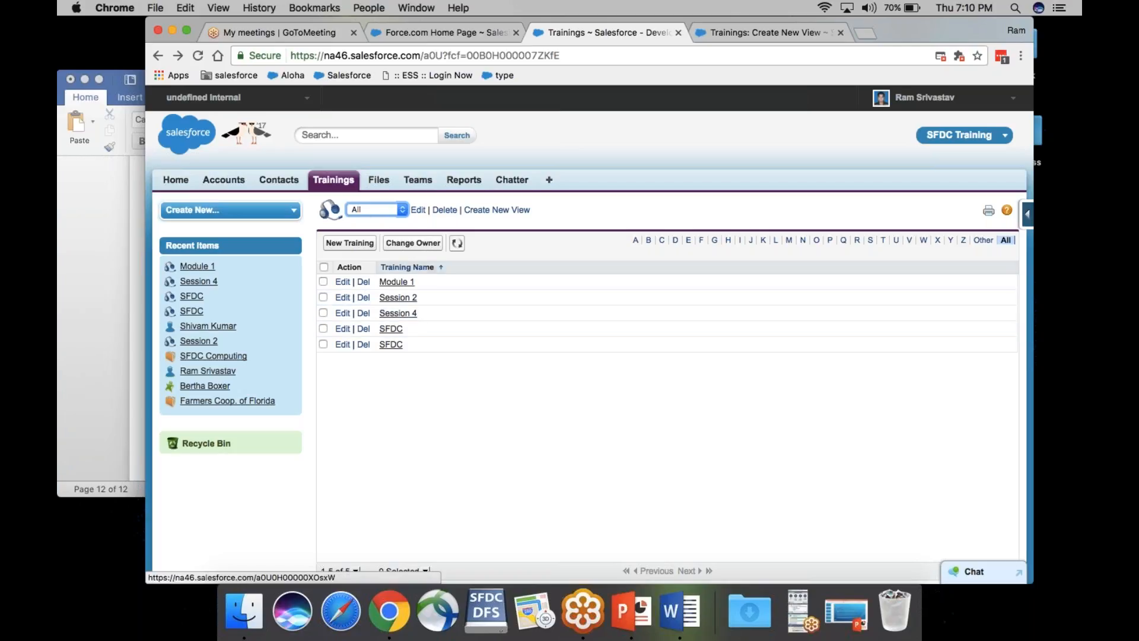
Step: Open the edit page of the All list view
left_click(418, 210)
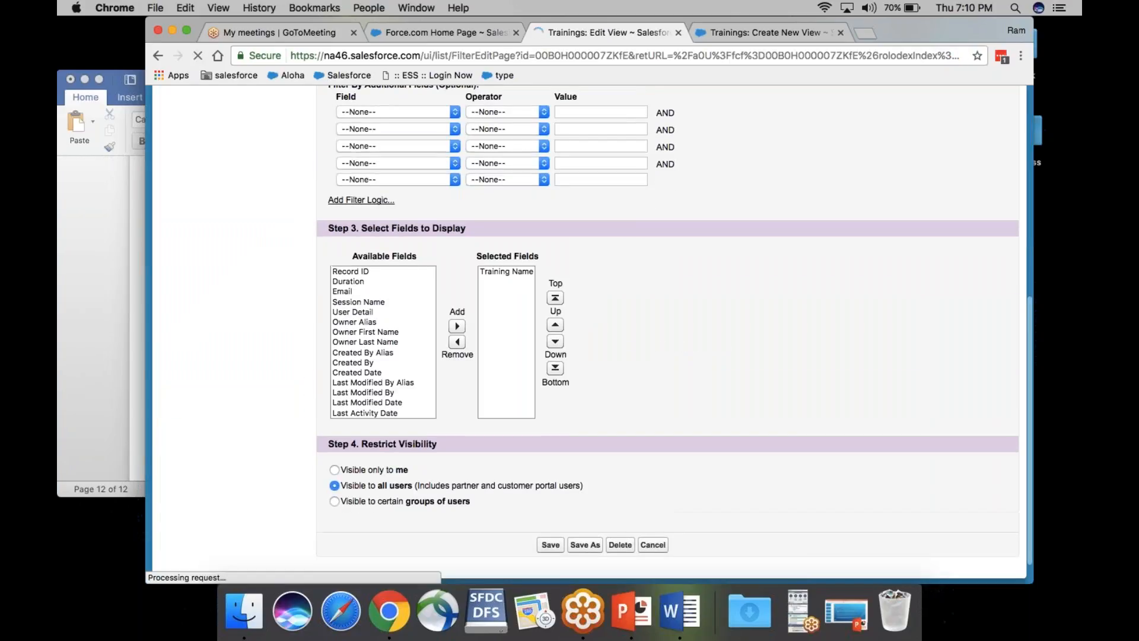
scroll(589, 335, "down", 7)
scroll(589, 335, "up", 7)
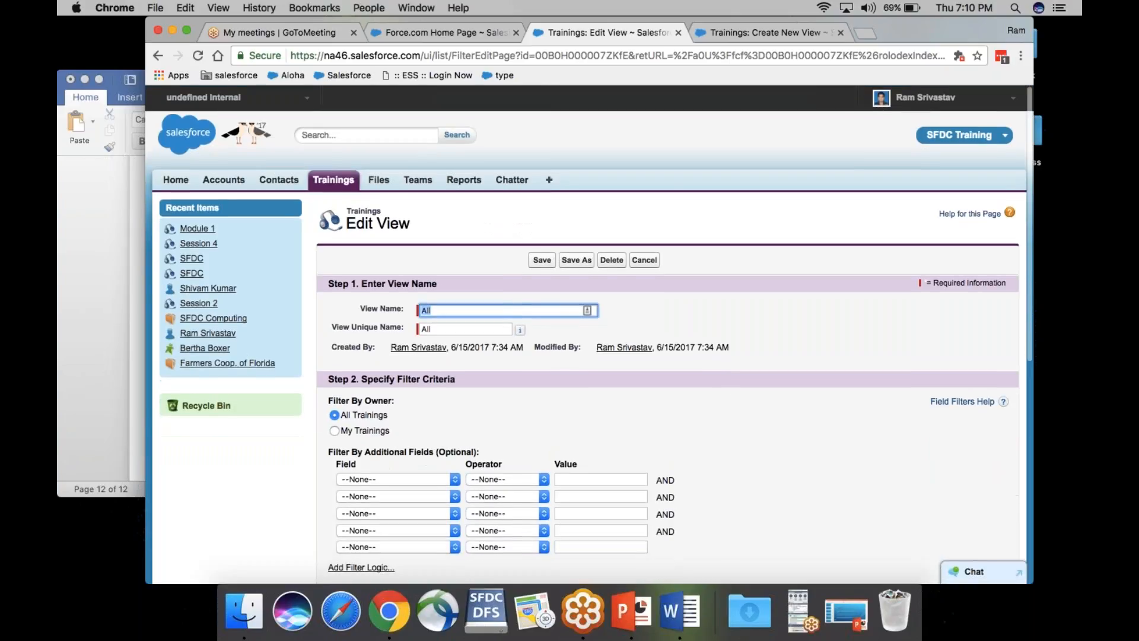
scroll(589, 335, "down", 1)
scroll(589, 335, "down", 5)
scroll(589, 335, "up", 7)
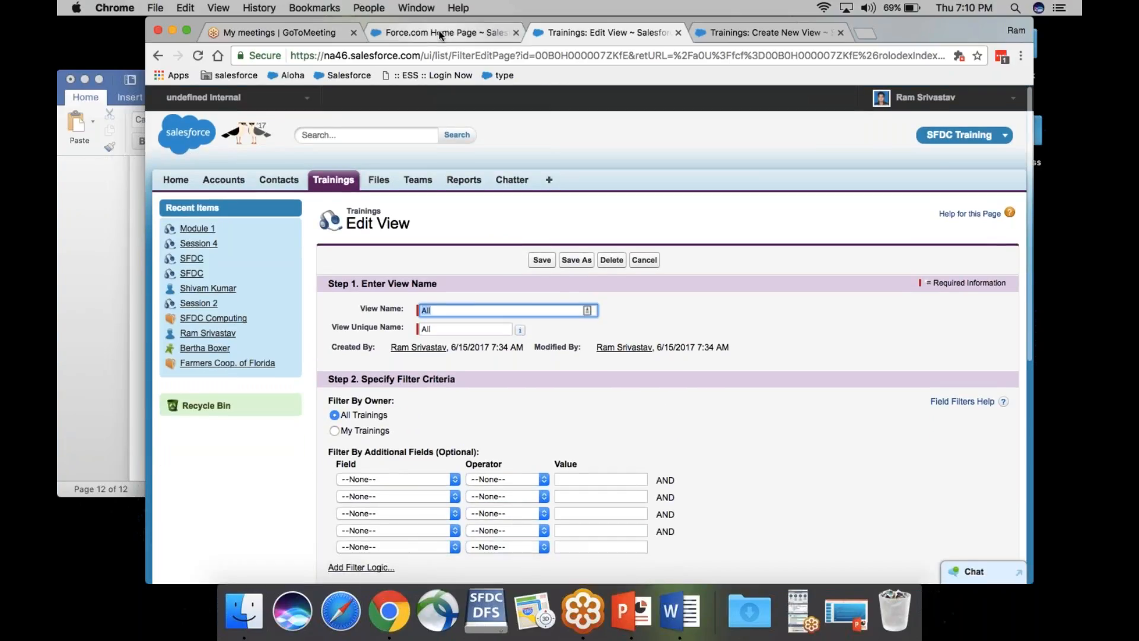
Step: Search Setup for 'object' and open the Custom Objects list
left_click(445, 34)
left_click(206, 211)
type("object")
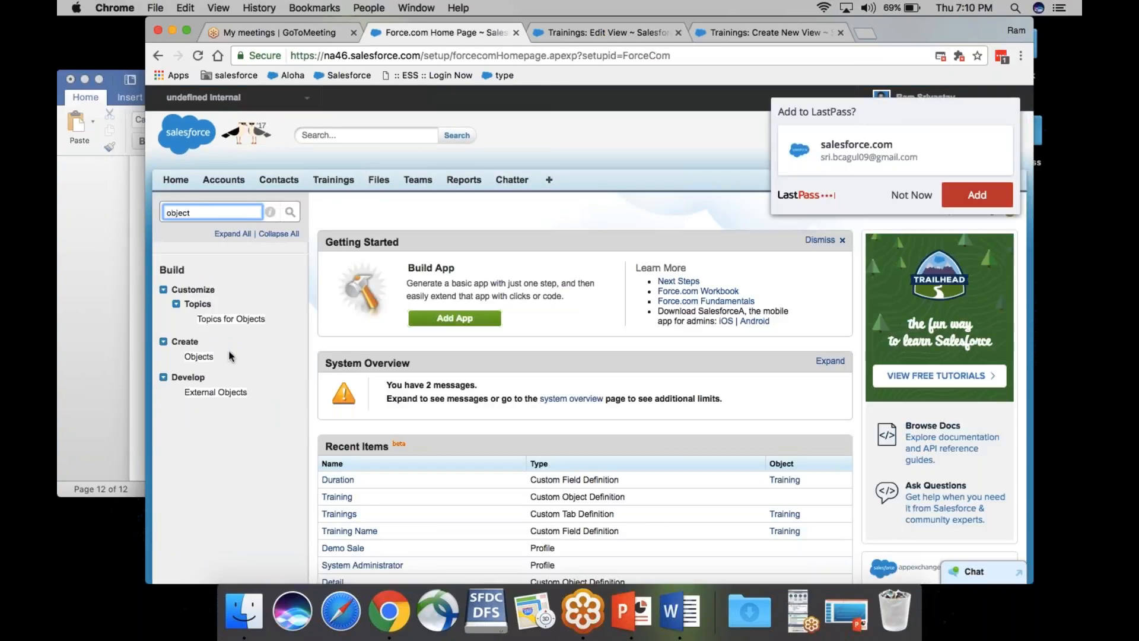
left_click(199, 357)
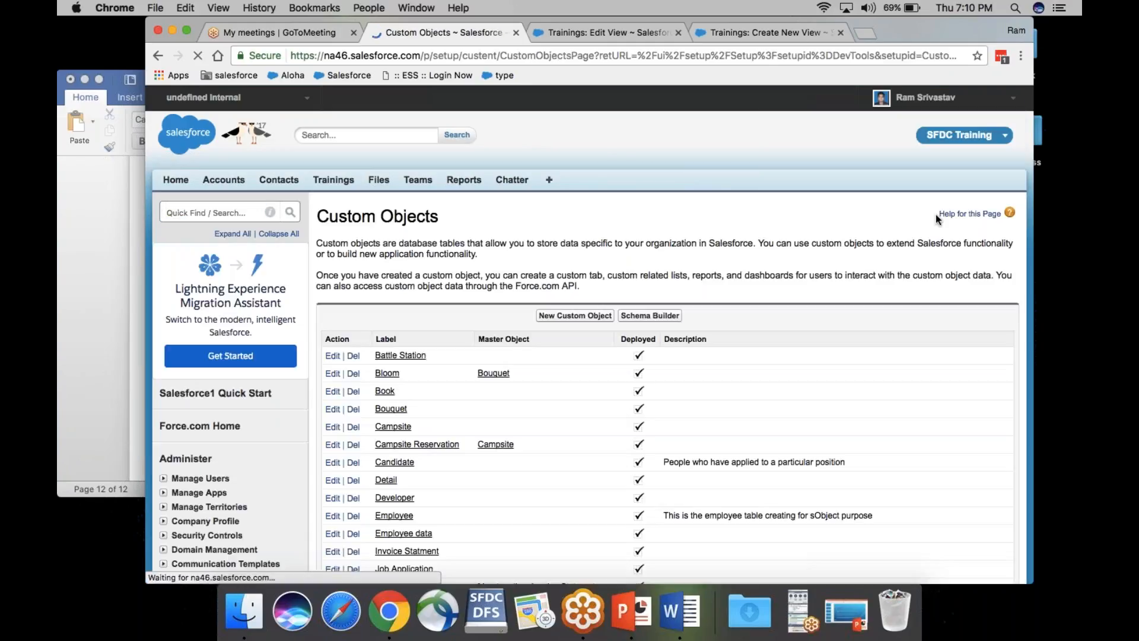
Step: Dismiss the save-password prompt and filter the setup Quick Find with 'accou'
scroll(810, 307, "down", 8)
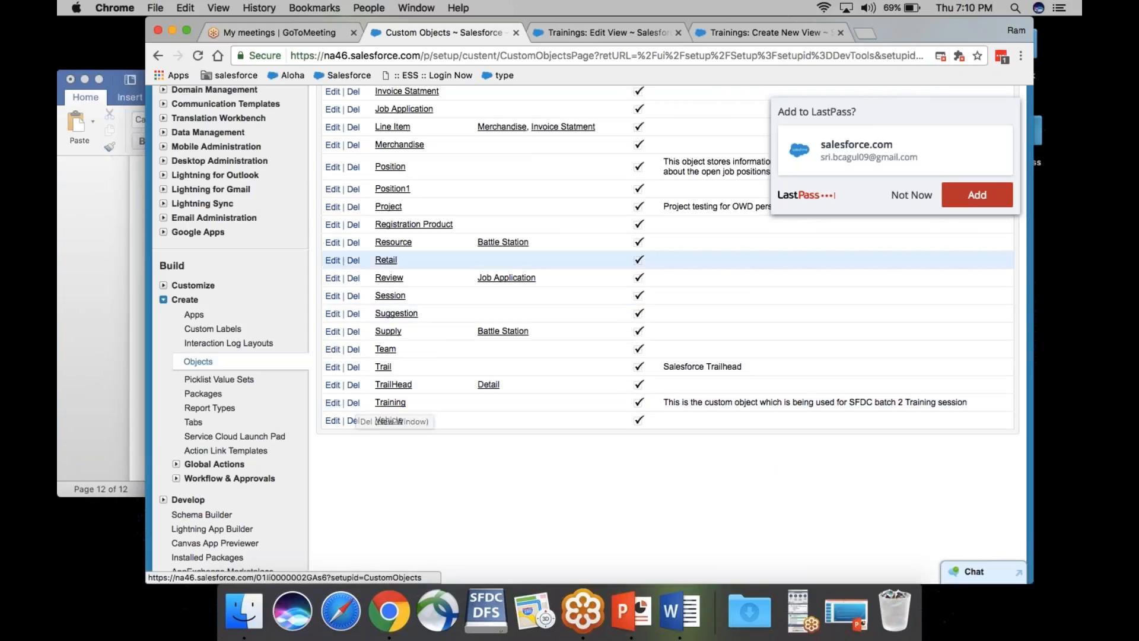
left_click(904, 200)
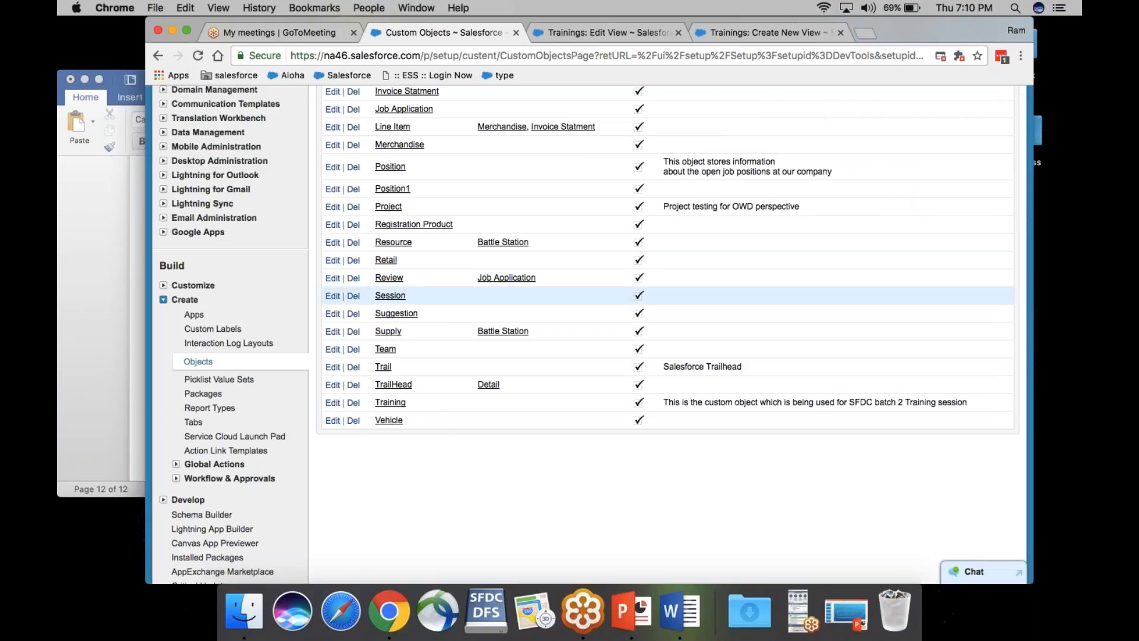
scroll(262, 392, "up", 8)
left_click(202, 212)
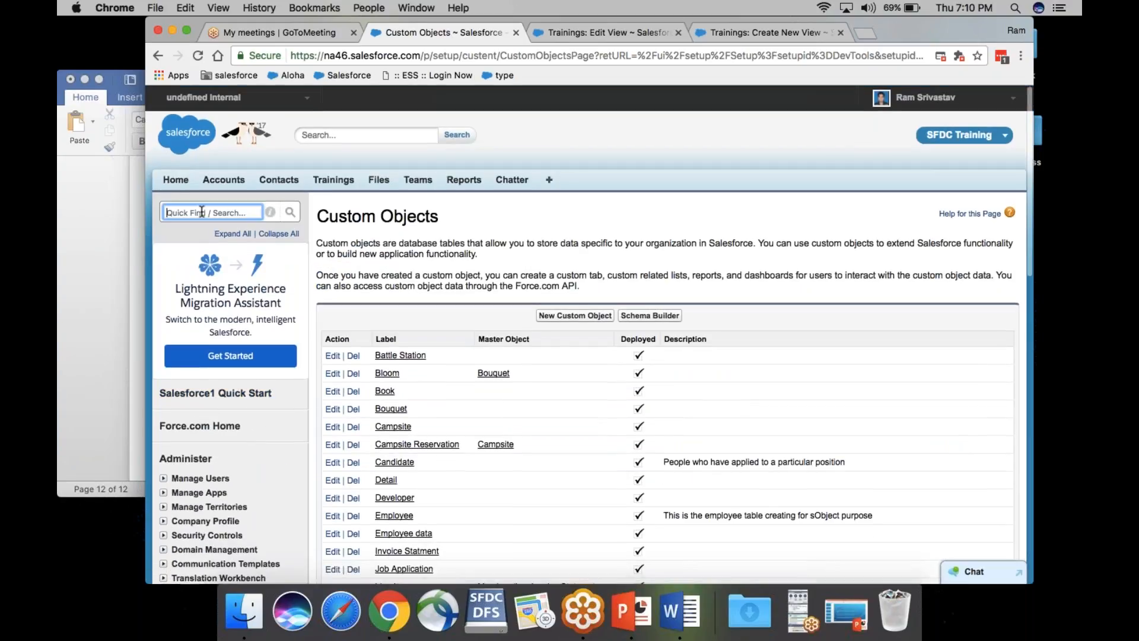
type("accou")
Step: Open the Account fields list under Build > Customize > Accounts
left_click(203, 304)
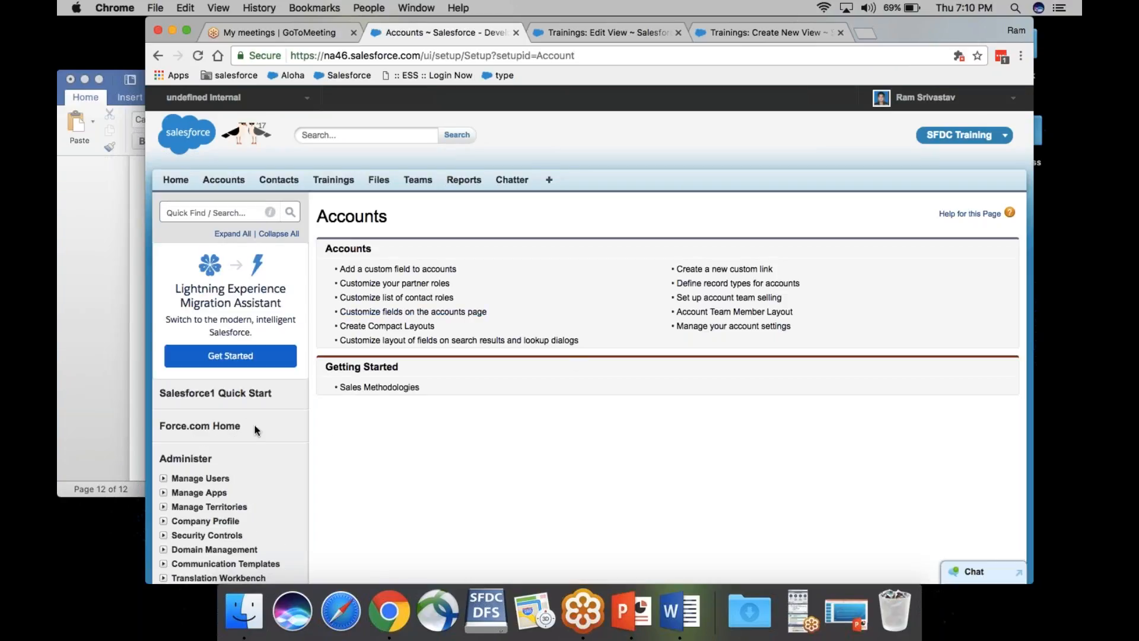
scroll(261, 422, "down", 5)
scroll(483, 374, "down", 10)
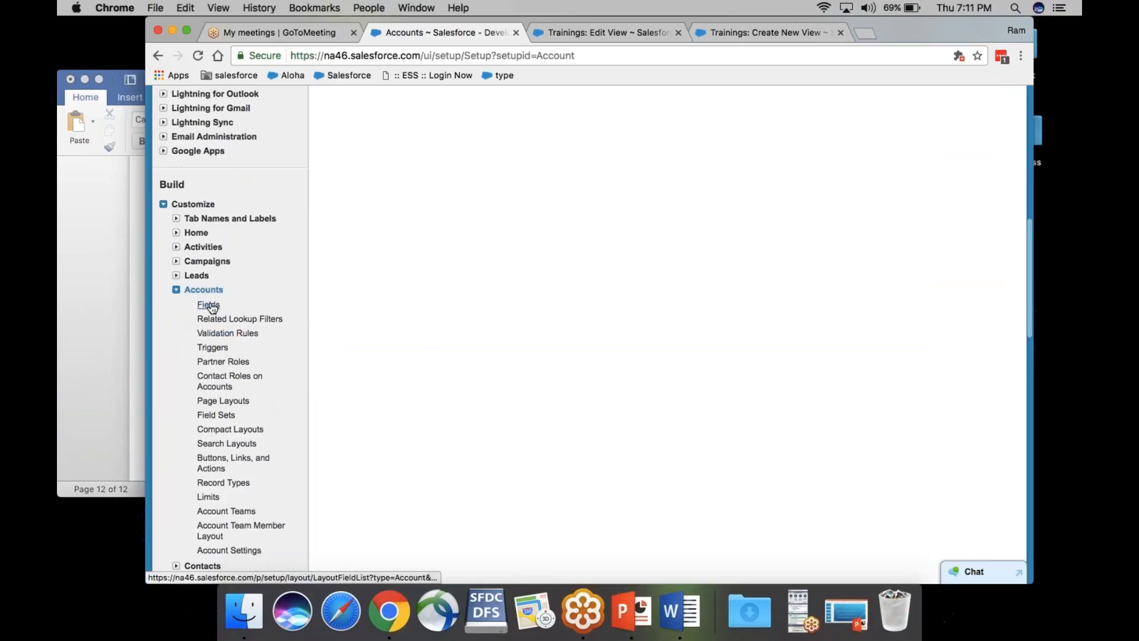
left_click(209, 306)
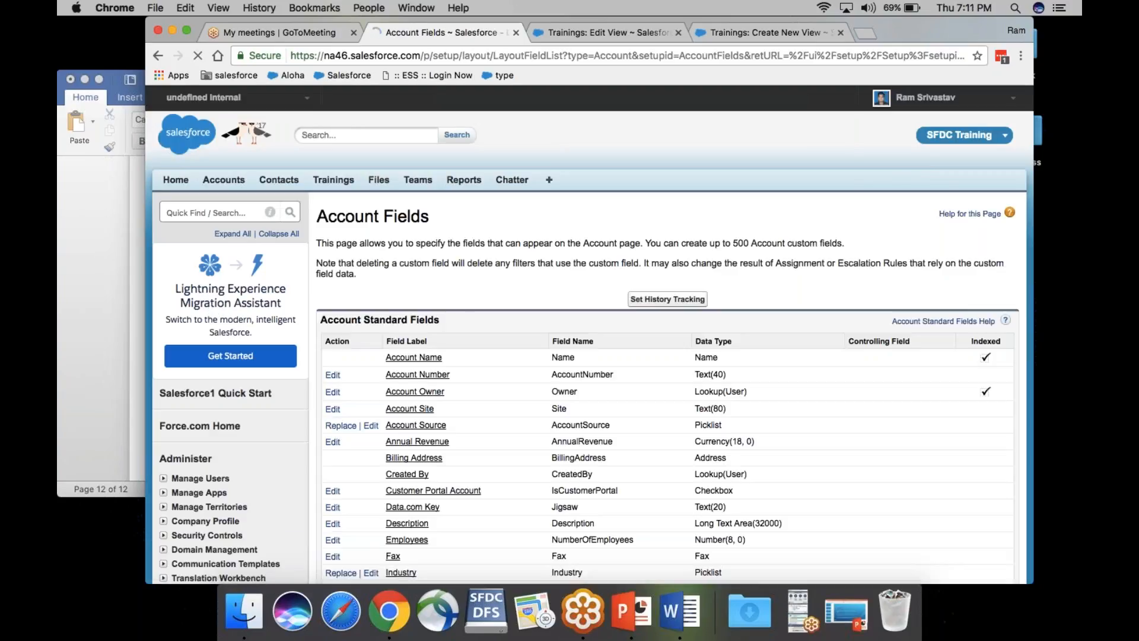
Step: Review the Account standard and custom field tables full screen, then return to the Email Specific view form
scroll(593, 356, "down", 3)
scroll(594, 332, "up", 2)
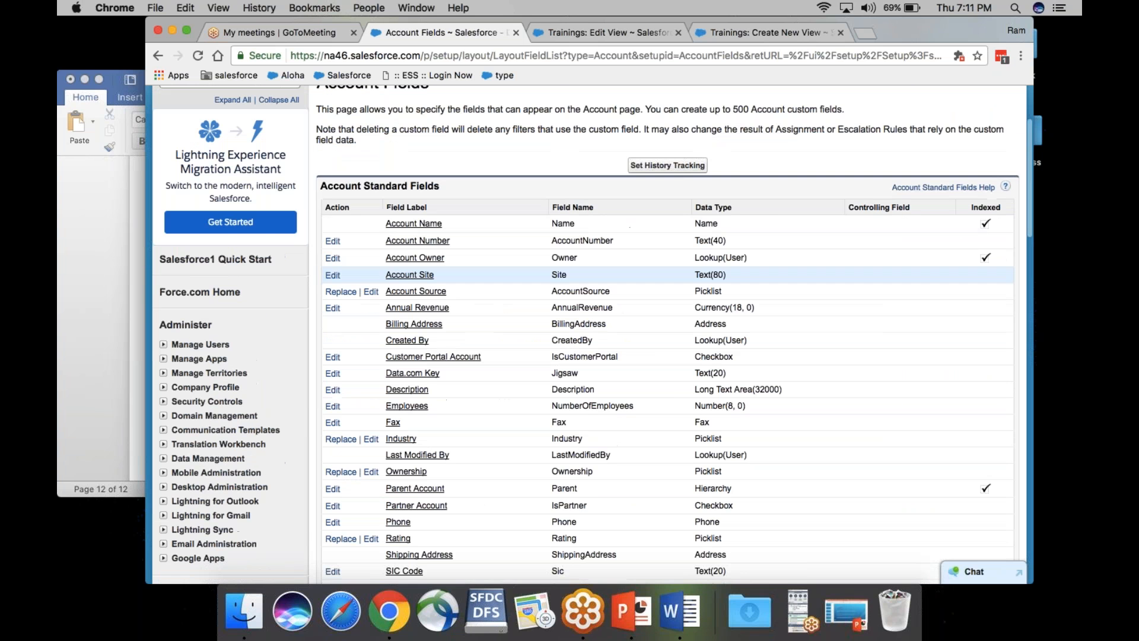
left_click(185, 31)
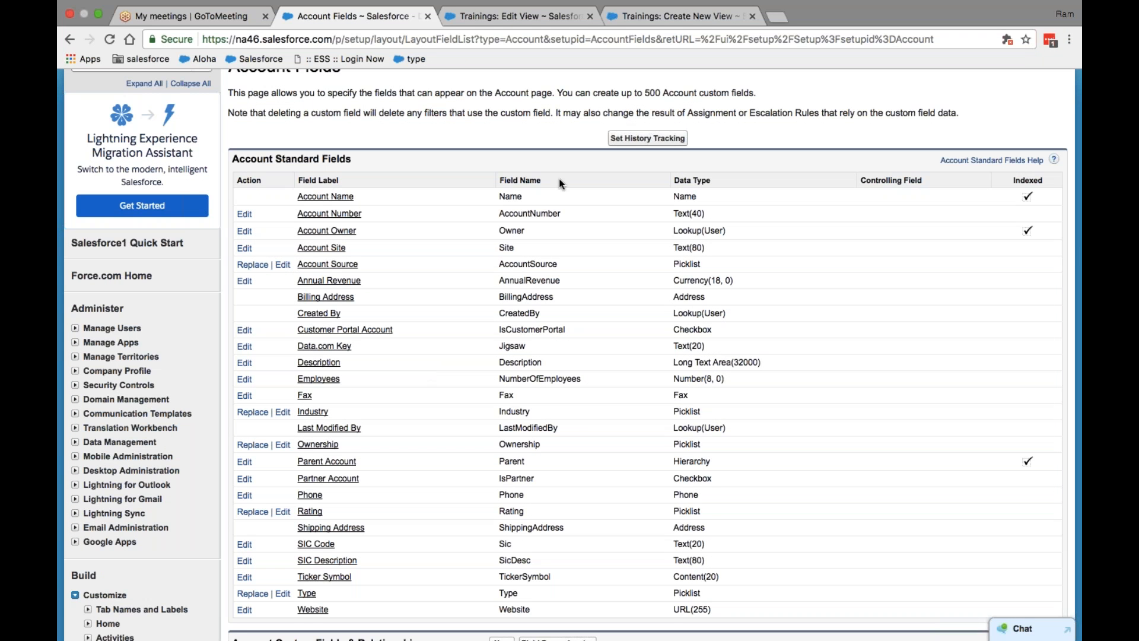
scroll(559, 179, "up", 3)
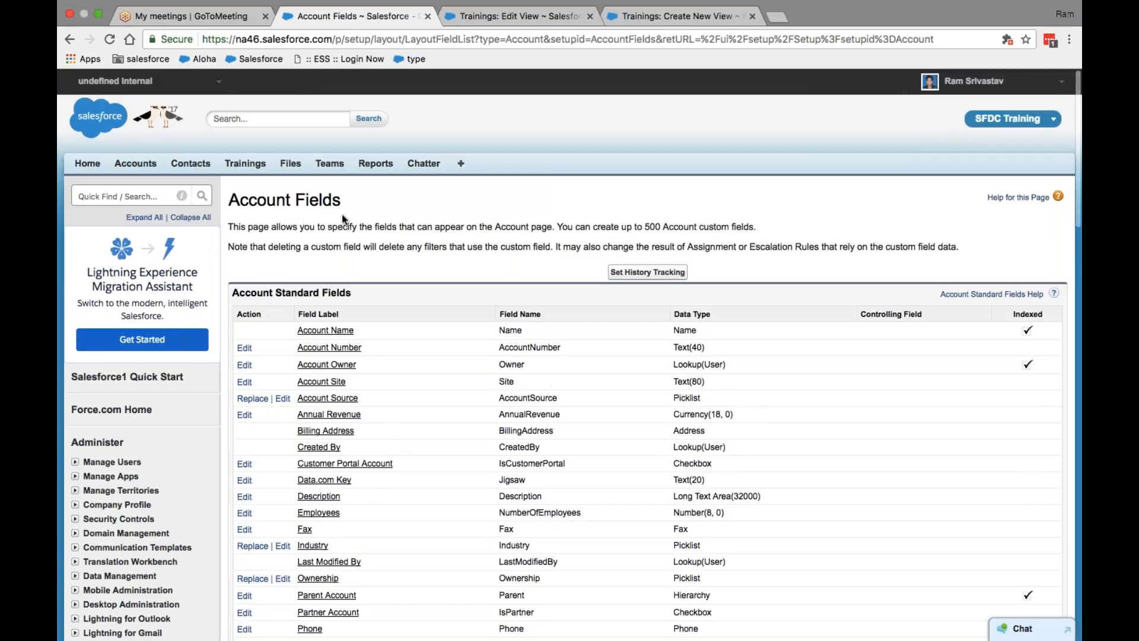
scroll(419, 254, "down", 10)
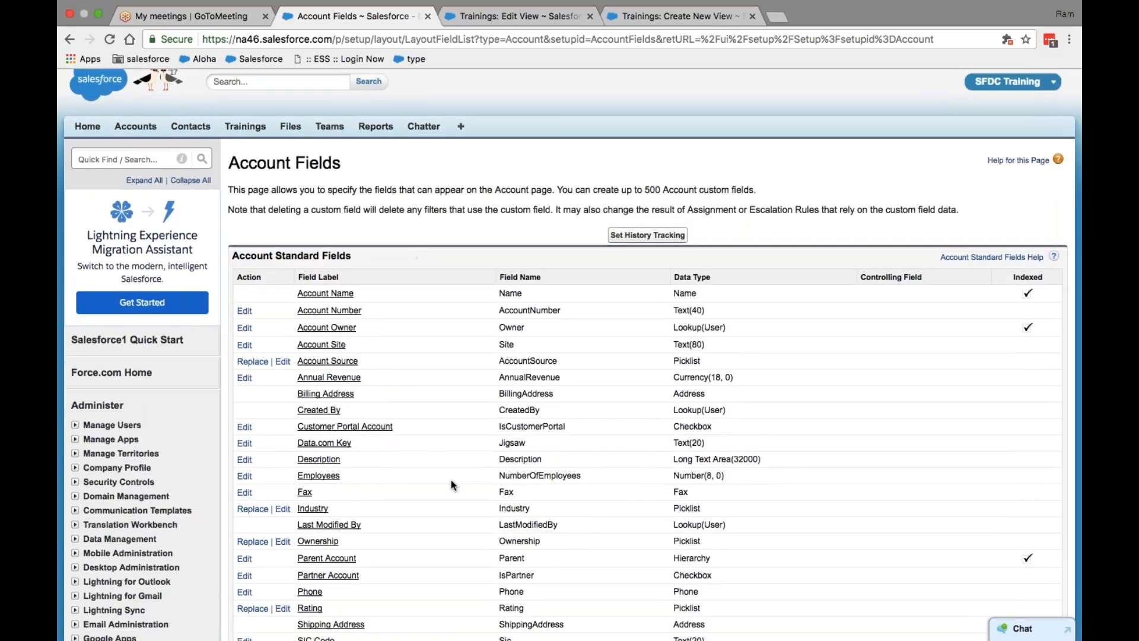
scroll(451, 480, "down", 4)
scroll(451, 479, "up", 11)
scroll(451, 480, "down", 2)
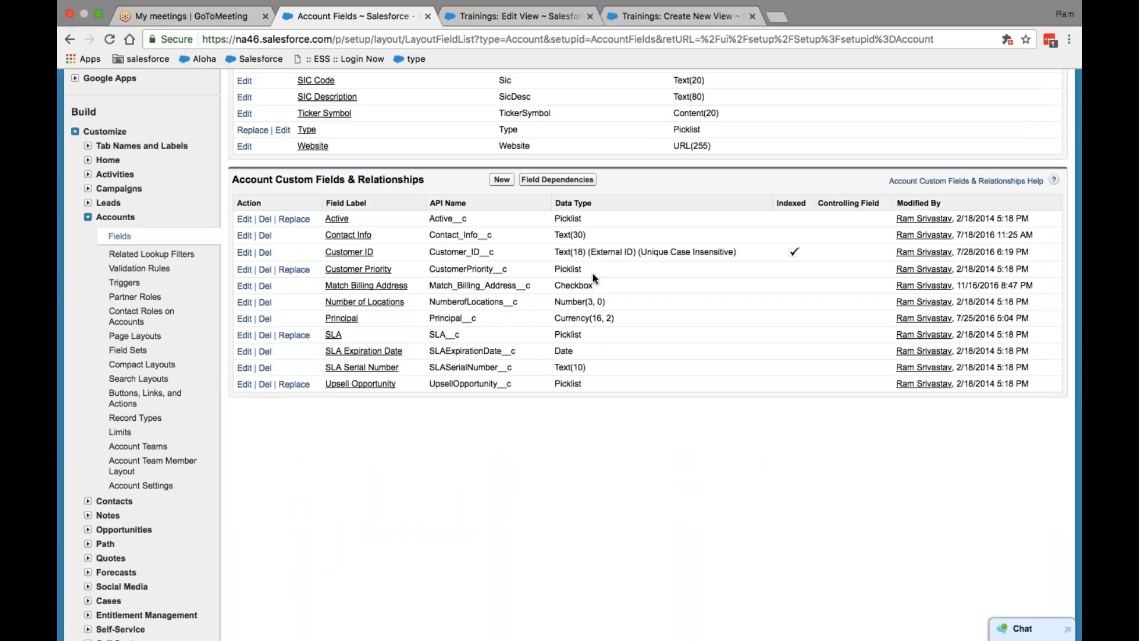
scroll(593, 278, "up", 10)
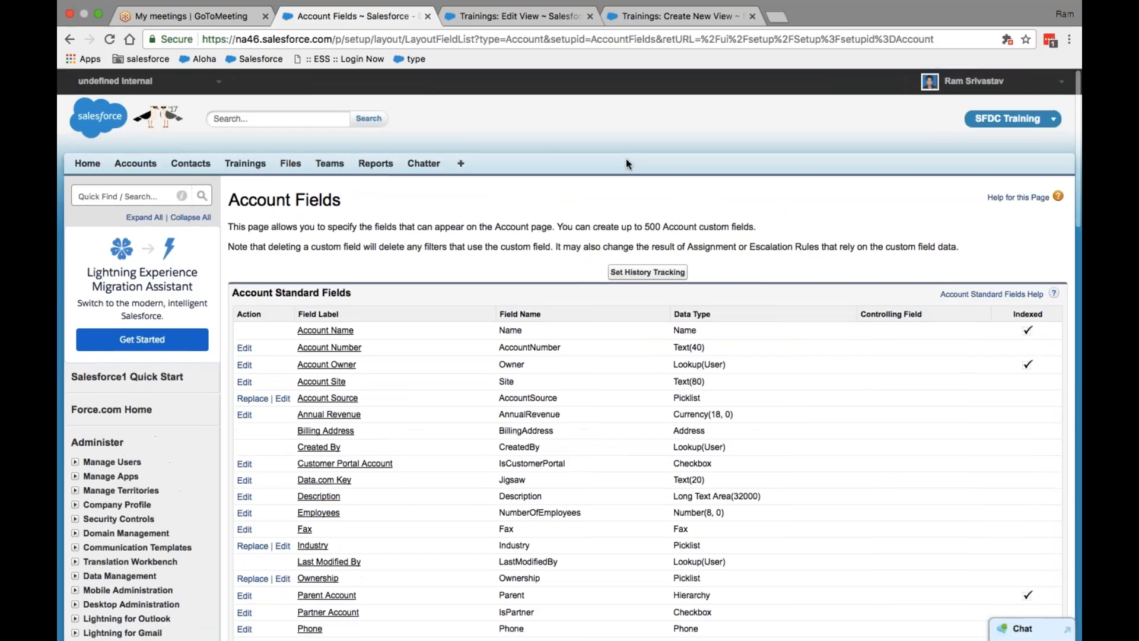
scroll(532, 466, "down", 10)
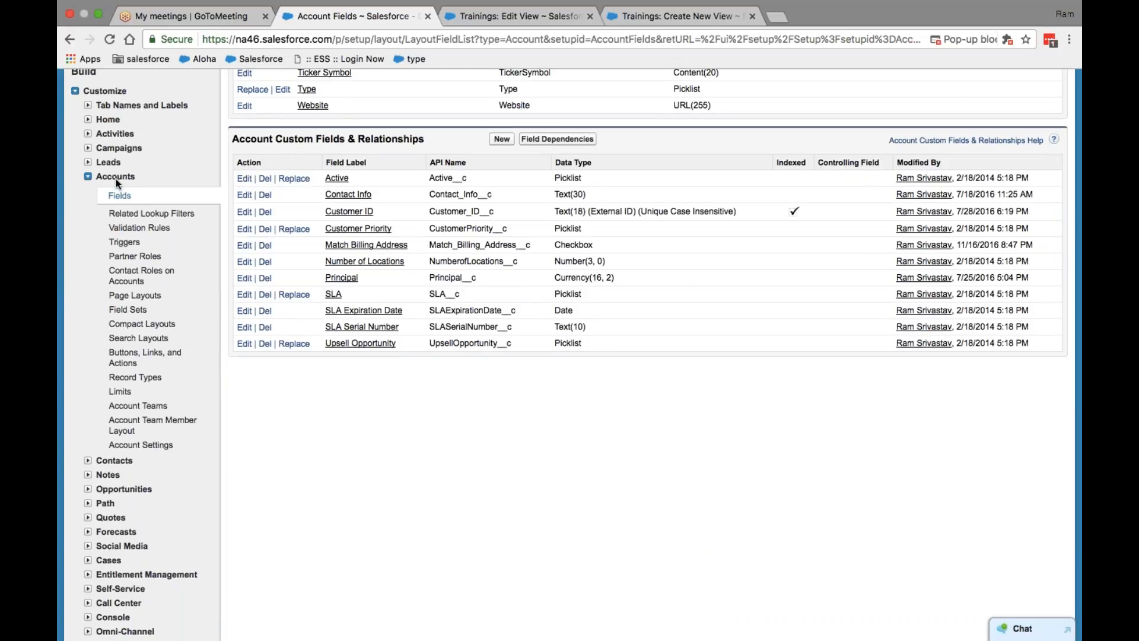
scroll(379, 258, "up", 10)
scroll(451, 383, "down", 2)
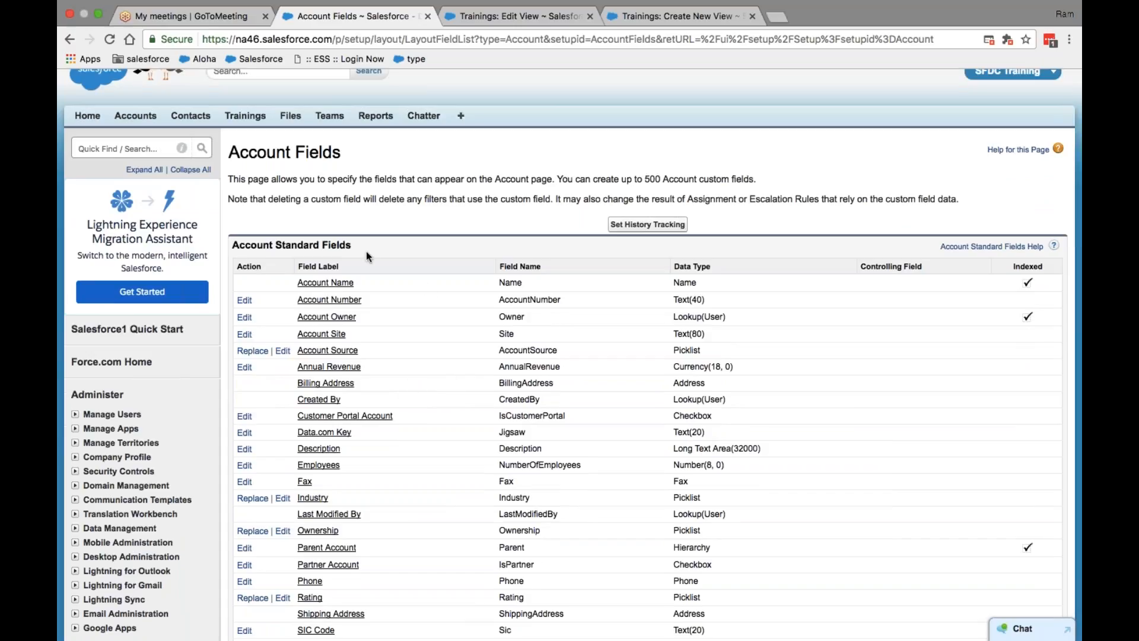
scroll(385, 369, "down", 2)
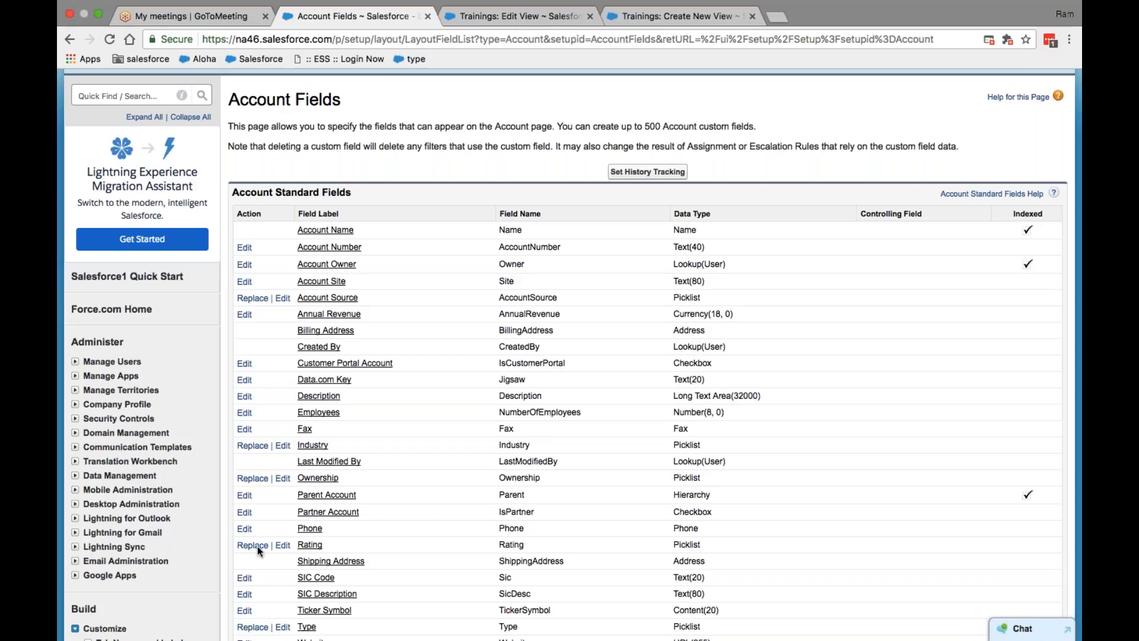
scroll(258, 390, "down", 10)
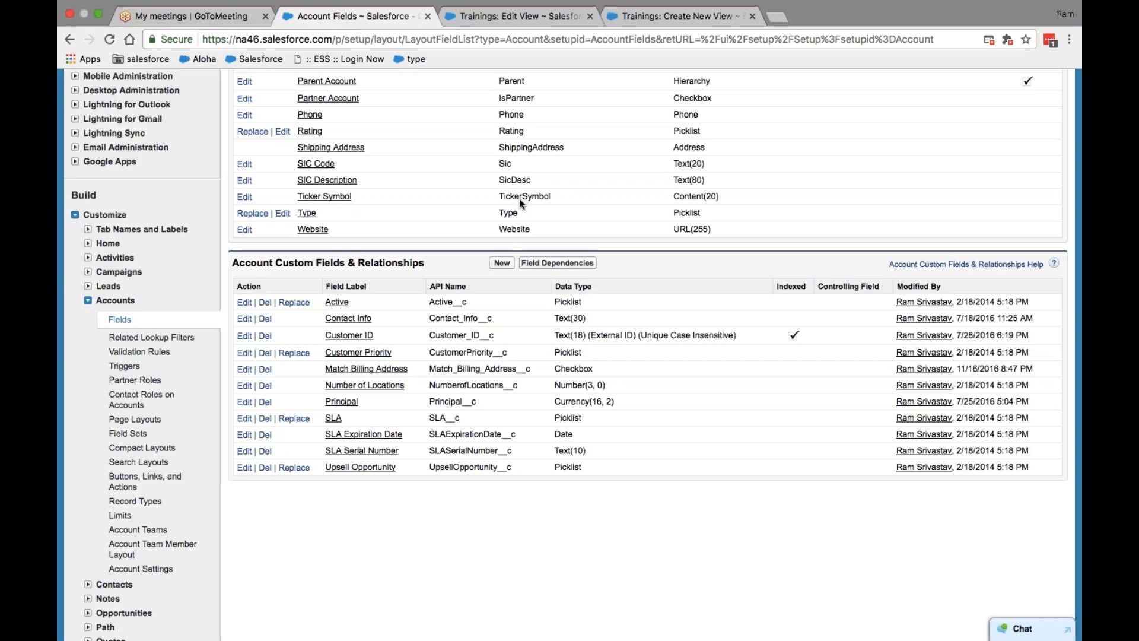
left_click(676, 16)
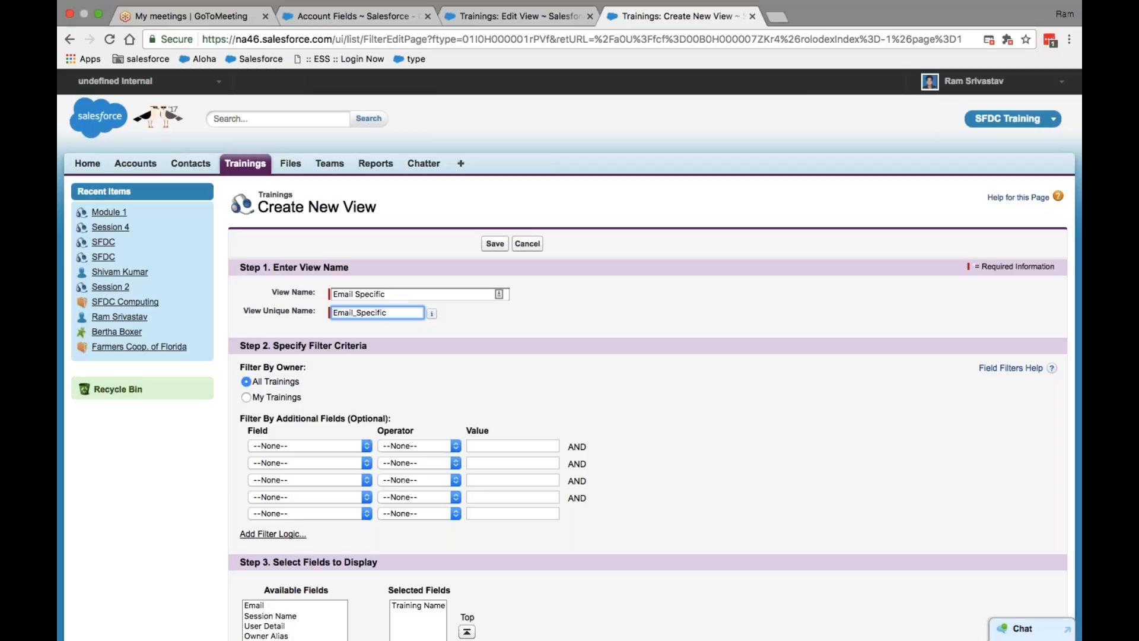
Step: Set the view filter to Email equals the training's email address
left_click(367, 446)
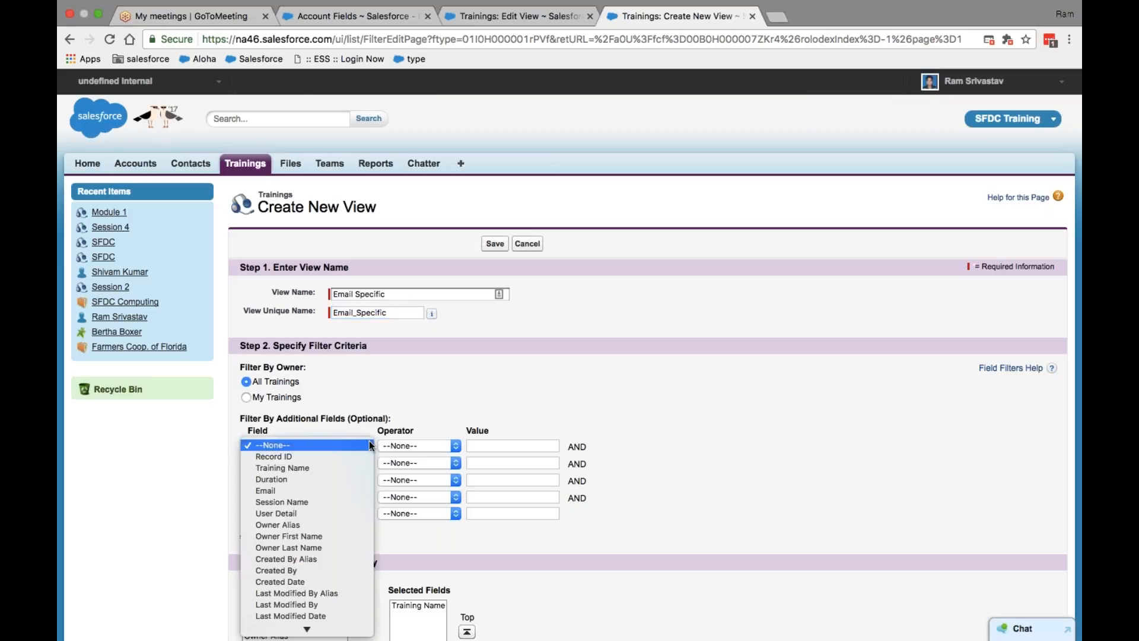
left_click(322, 491)
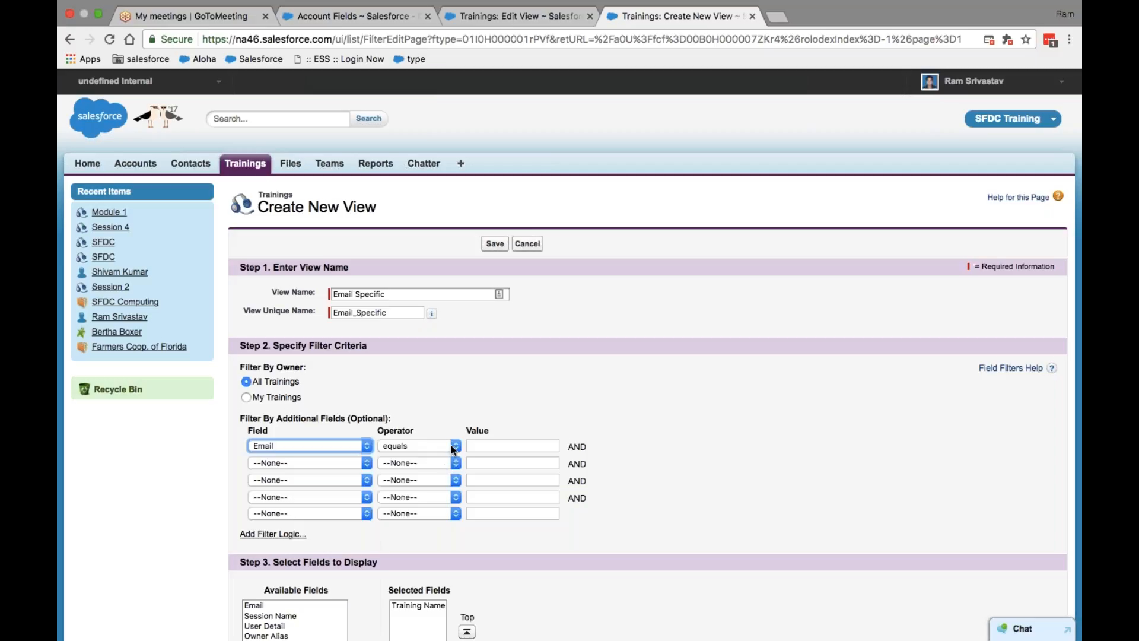
left_click(496, 446)
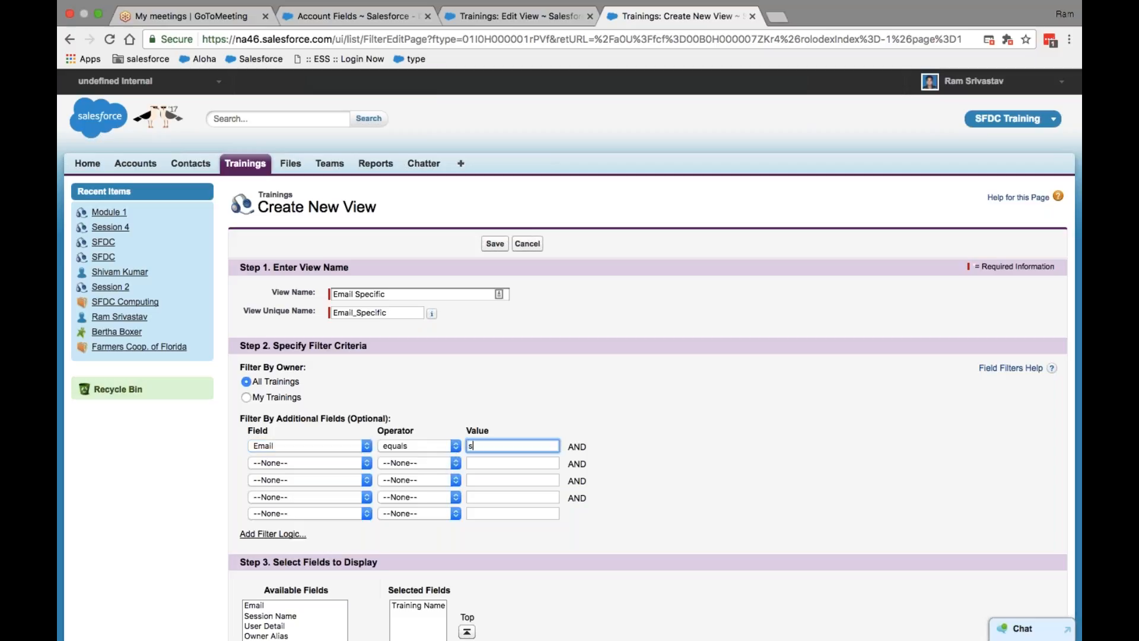
Step: Add Session Name and Email to the view's selected columns
scroll(266, 394, "down", 5)
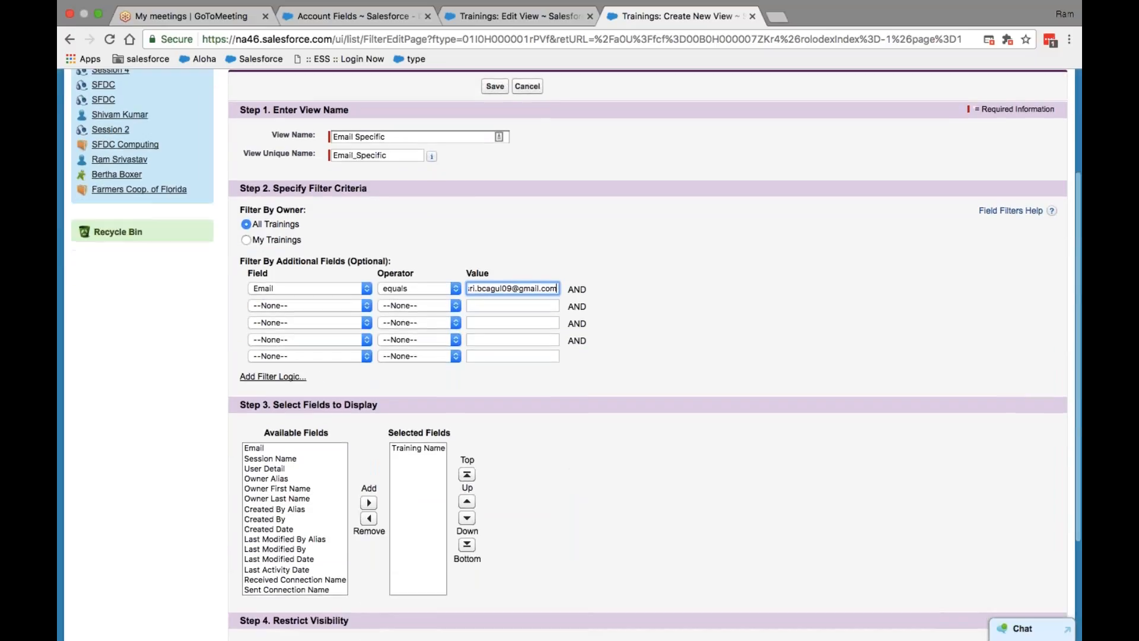
left_click(272, 382)
left_click(369, 427)
left_click(262, 382)
left_click(369, 428)
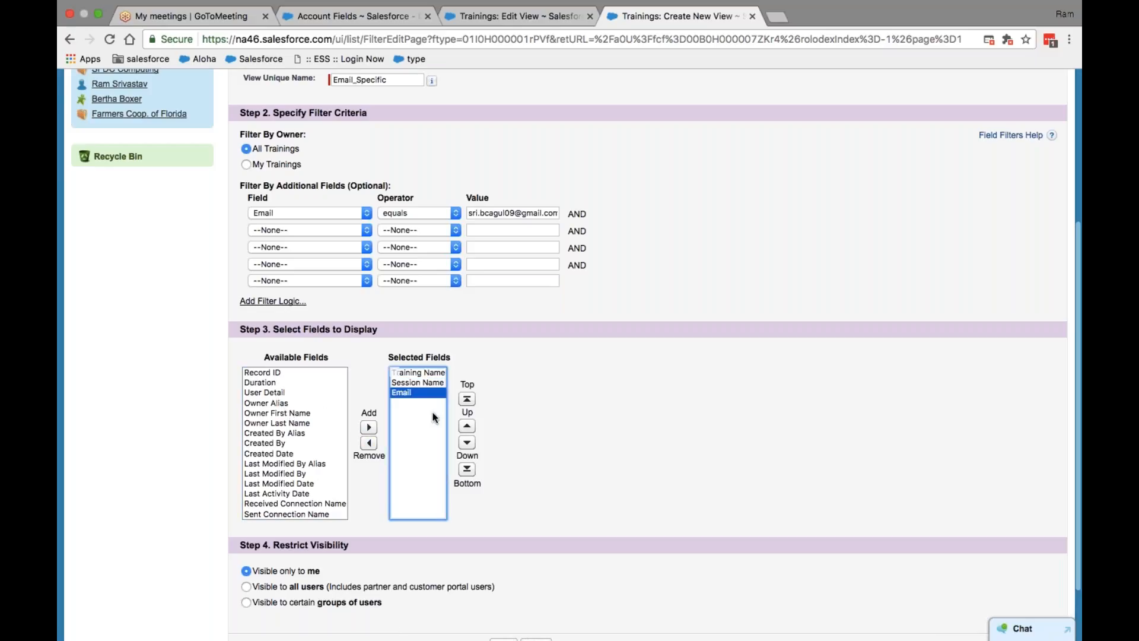
Step: Make the Email Specific view visible to all users and save it
left_click(247, 602)
left_click(246, 586)
scroll(356, 504, "down", 1)
scroll(427, 449, "up", 5)
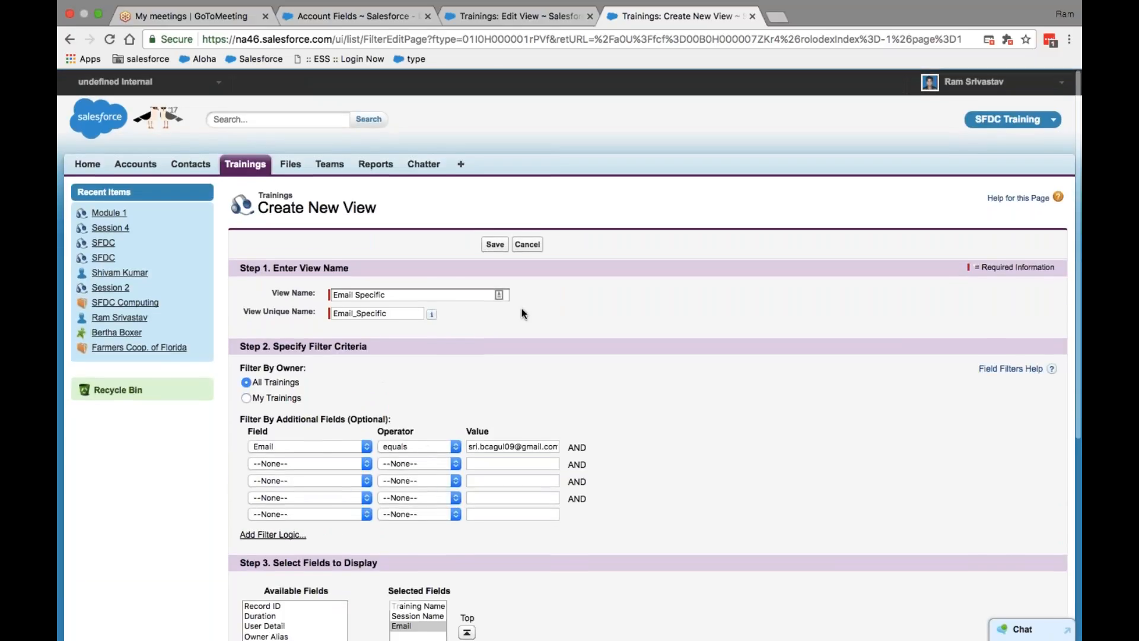
left_click(495, 248)
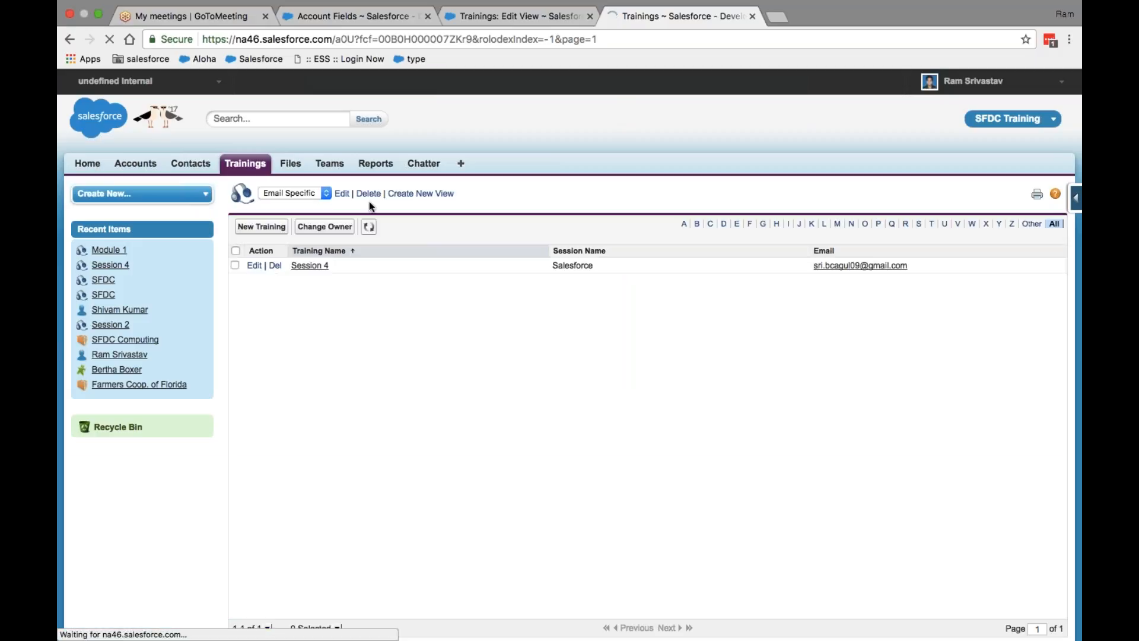
Step: Switch the Trainings list between the All view and the All records view with more columns
left_click(327, 191)
left_click(311, 171)
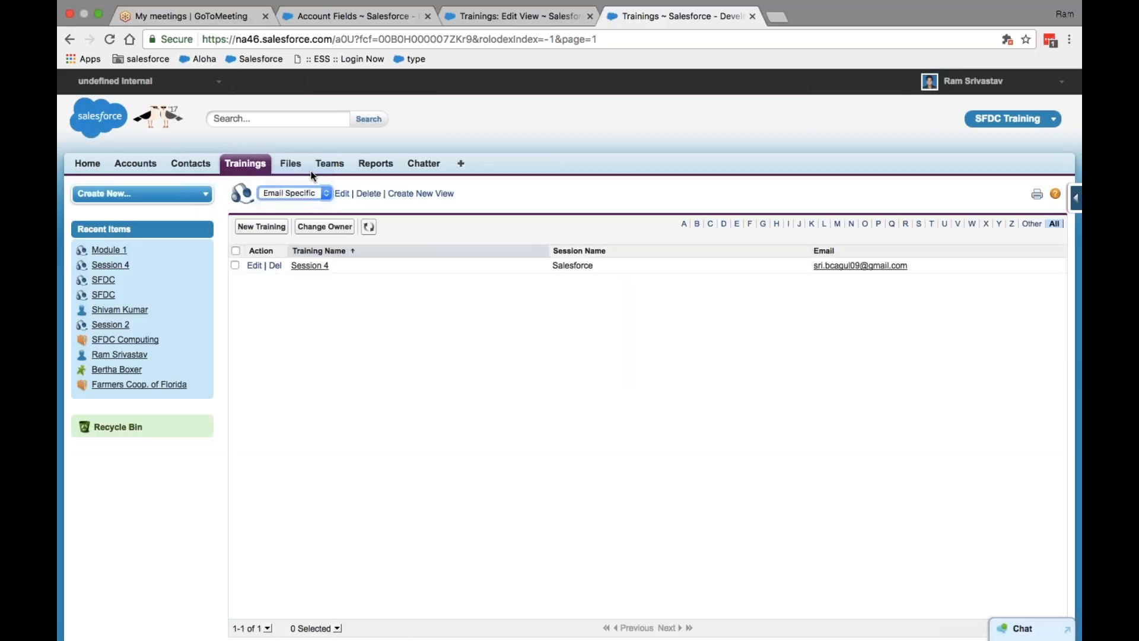
left_click(319, 191)
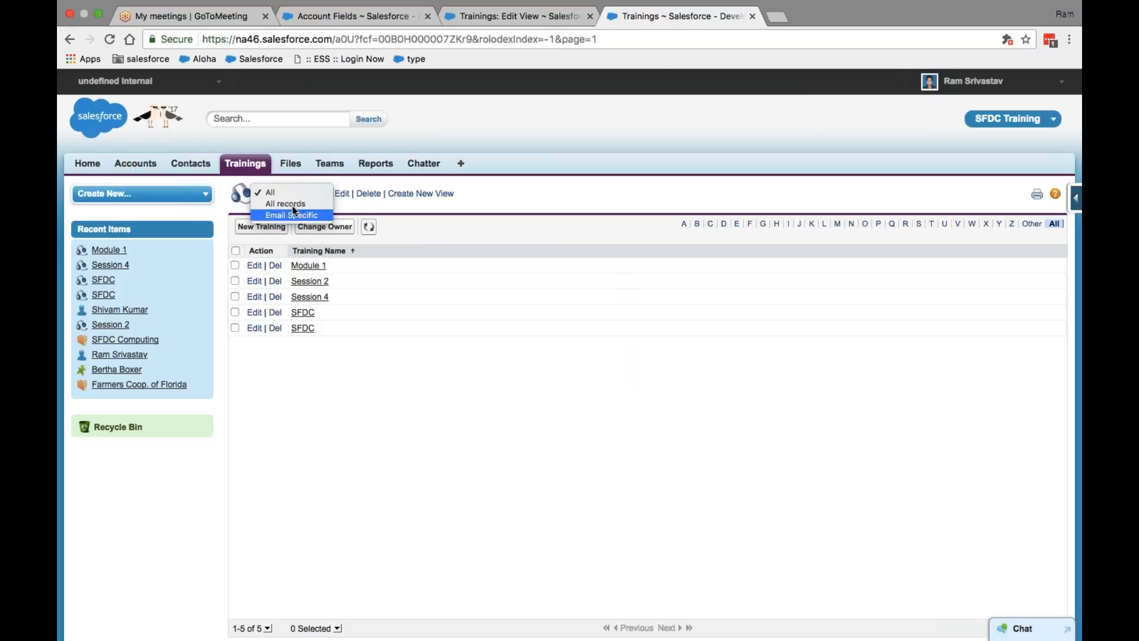
left_click(288, 191)
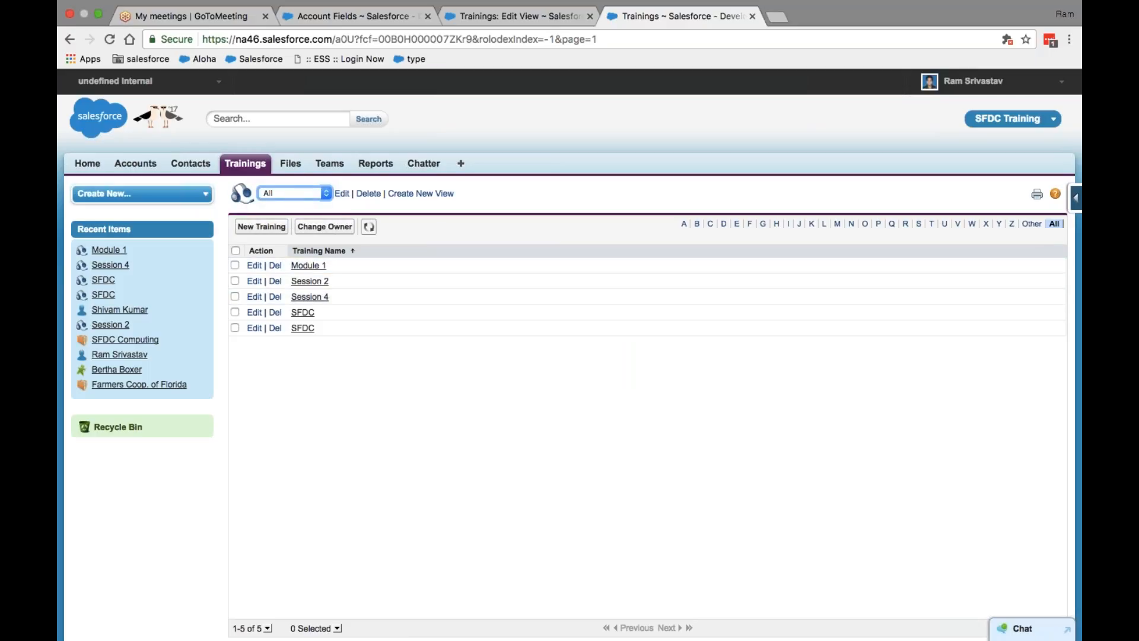
left_click(327, 196)
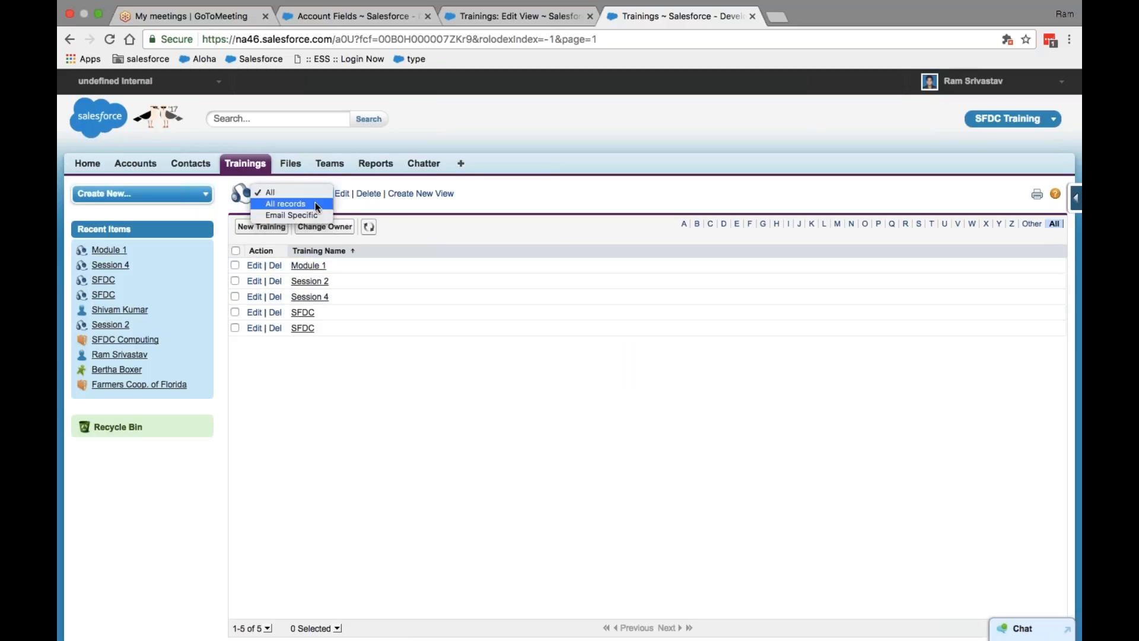
left_click(315, 203)
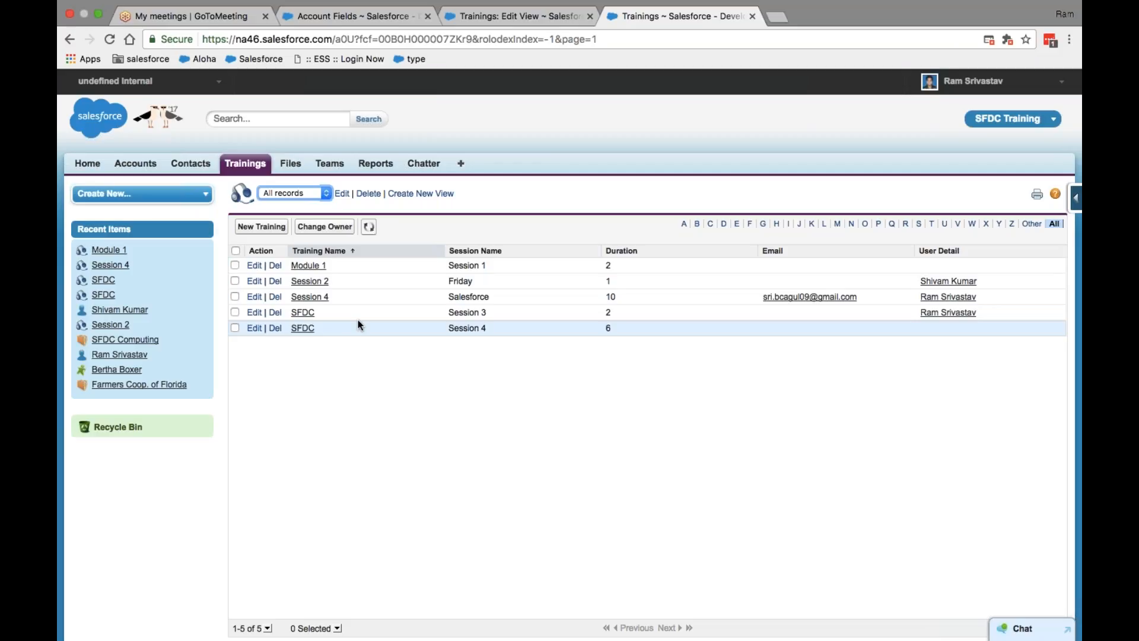
Step: Check the Email Specific view shows only Session 4, then switch back to All records
left_click(324, 194)
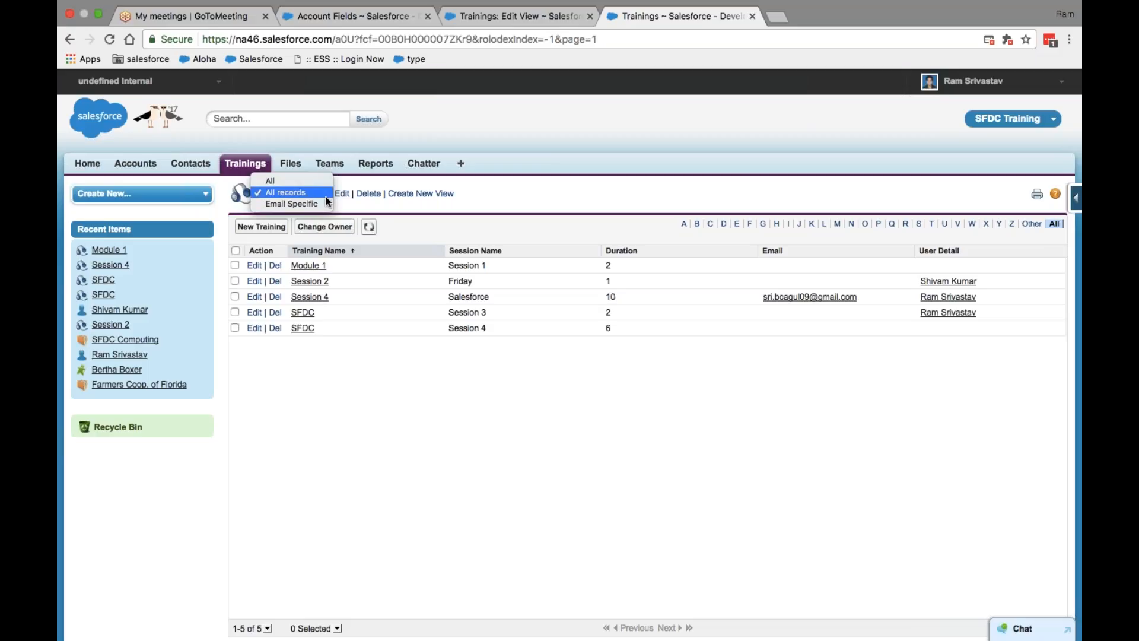
left_click(309, 203)
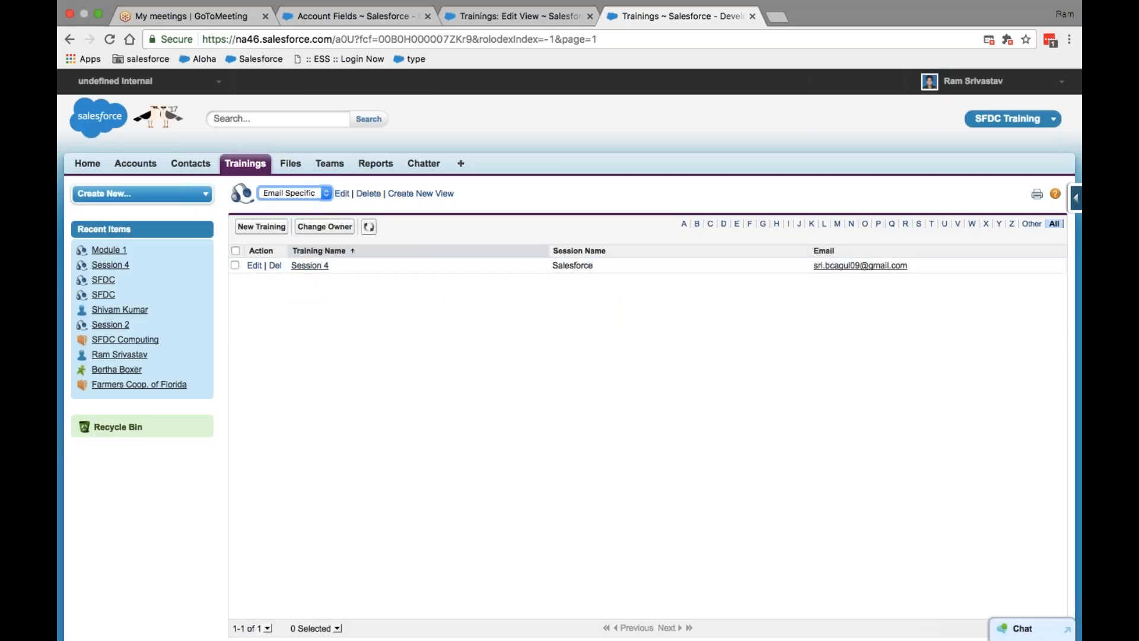
left_click(325, 192)
left_click(313, 181)
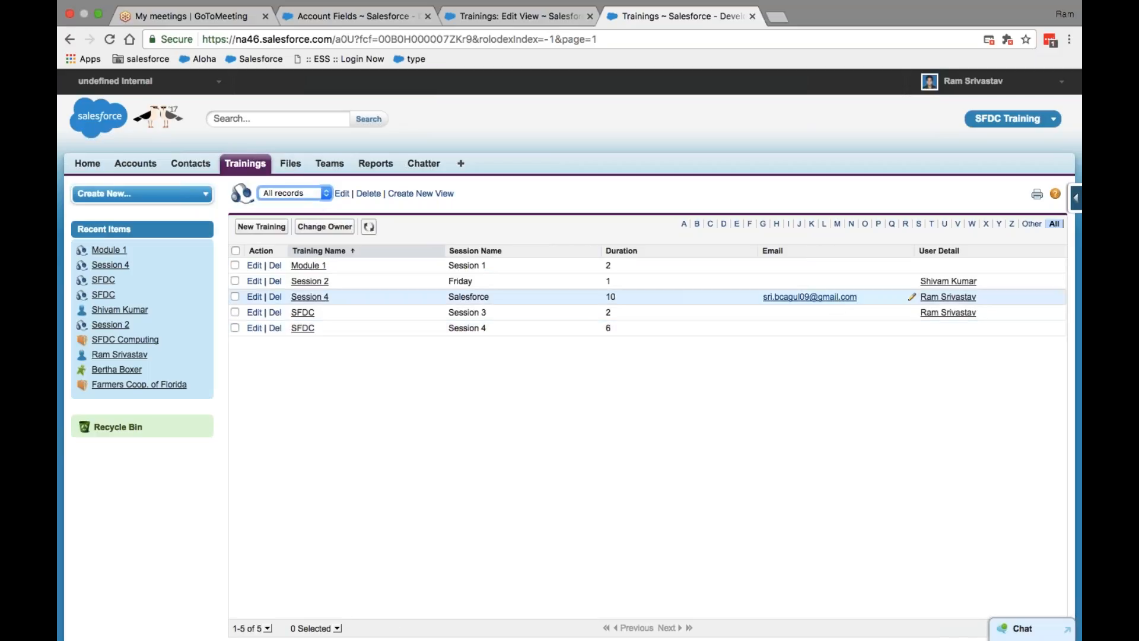
Step: Edit the SFDC Session 3 training to reuse Session 4's email and save, triggering the duplicate error
left_click(253, 312)
left_click(426, 360)
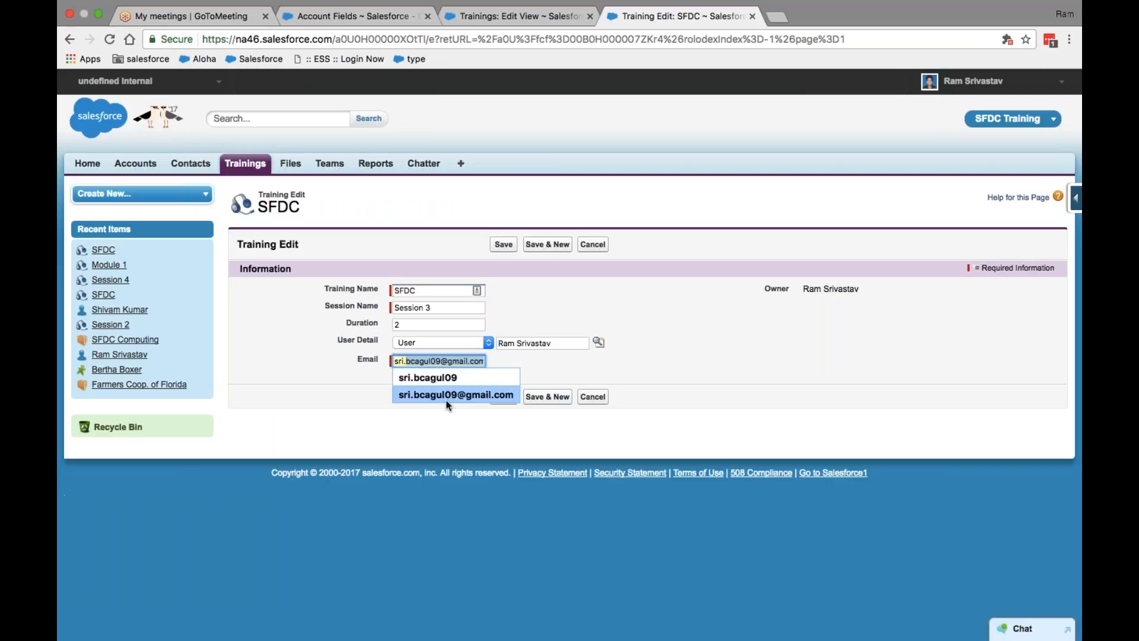
left_click(453, 395)
left_click(503, 244)
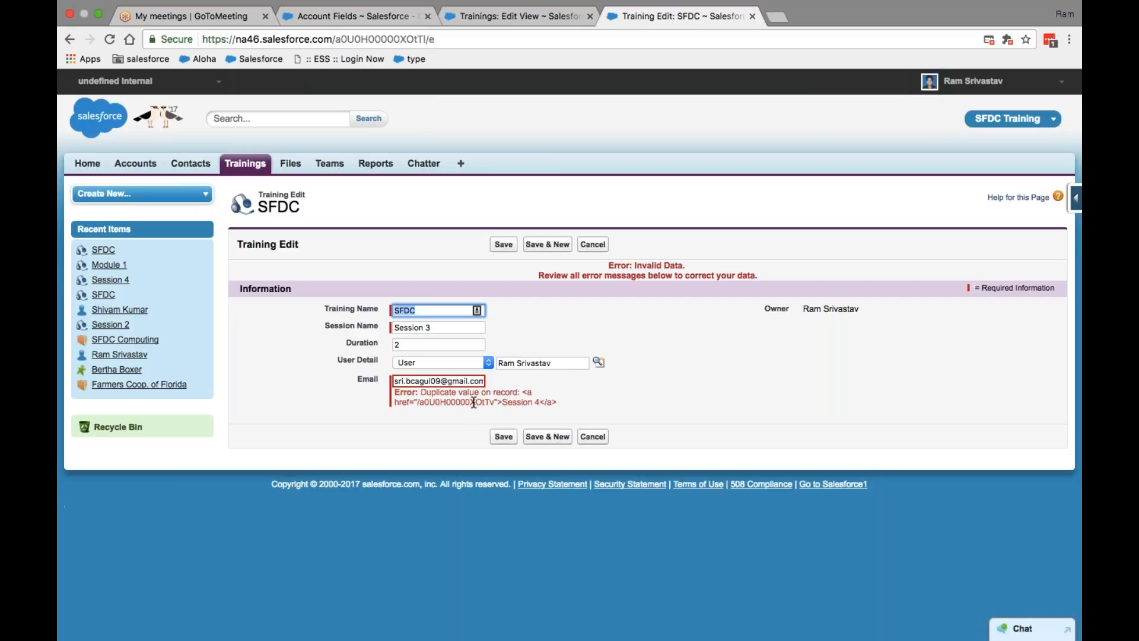
left_click(344, 18)
left_click(484, 18)
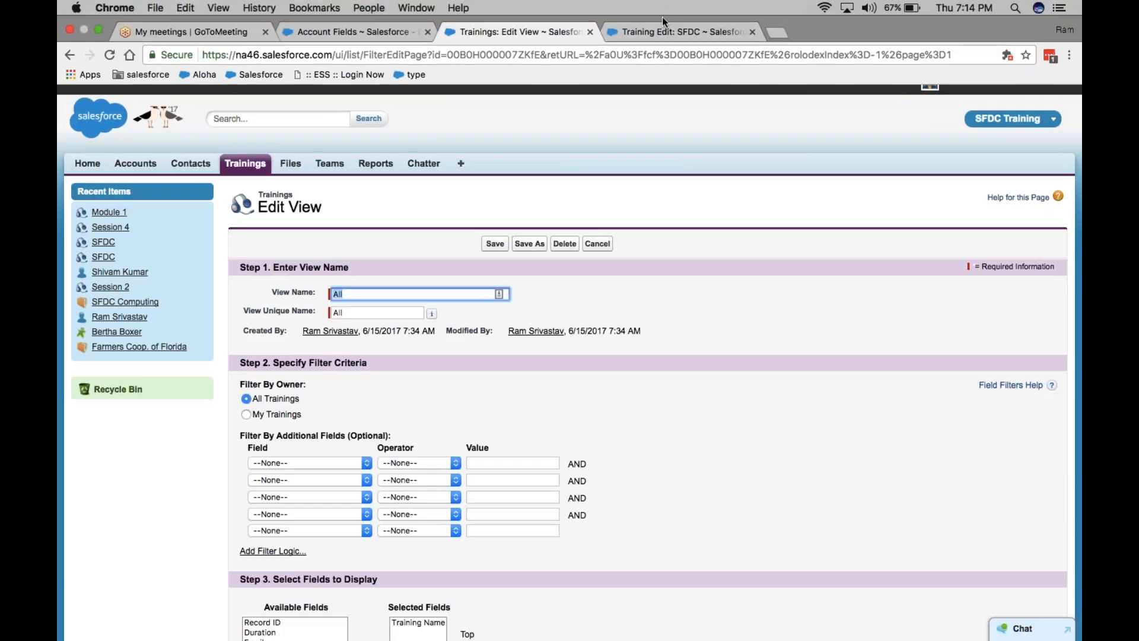
Step: From the Trainings tab, go to Setup and open the Training custom object definition
left_click(657, 29)
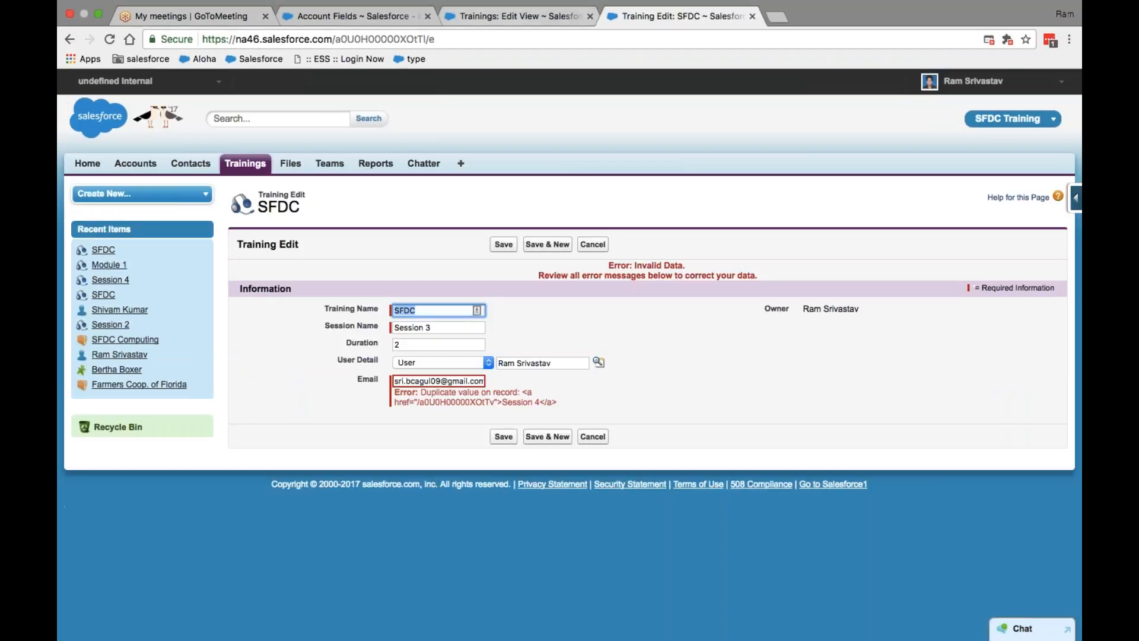
left_click(504, 16)
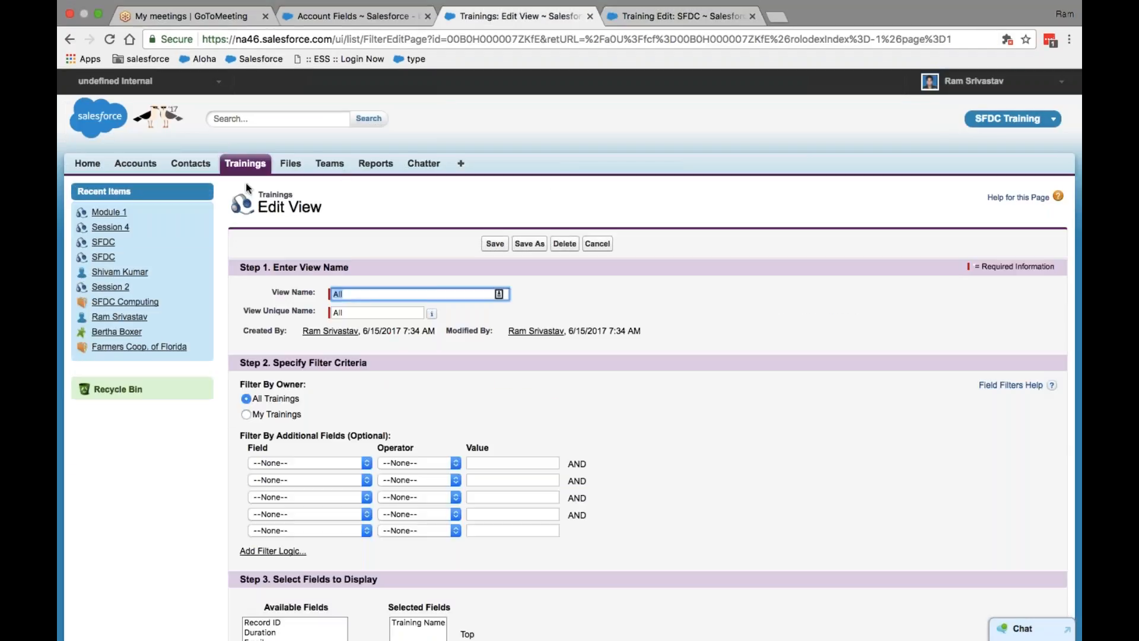
left_click(245, 165)
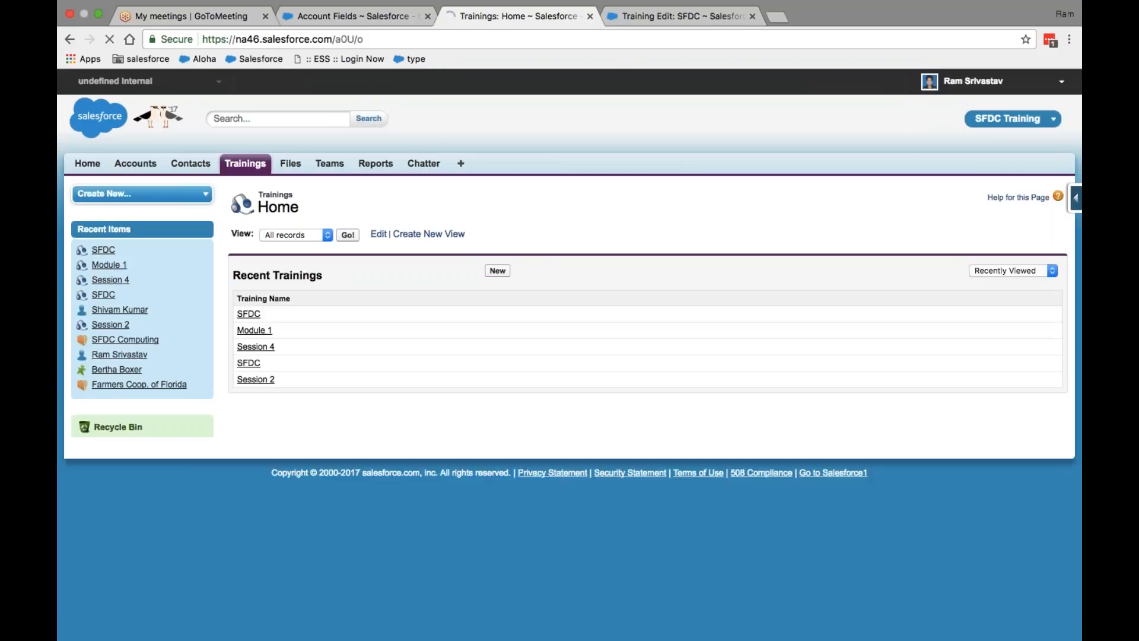
left_click(973, 81)
left_click(934, 131)
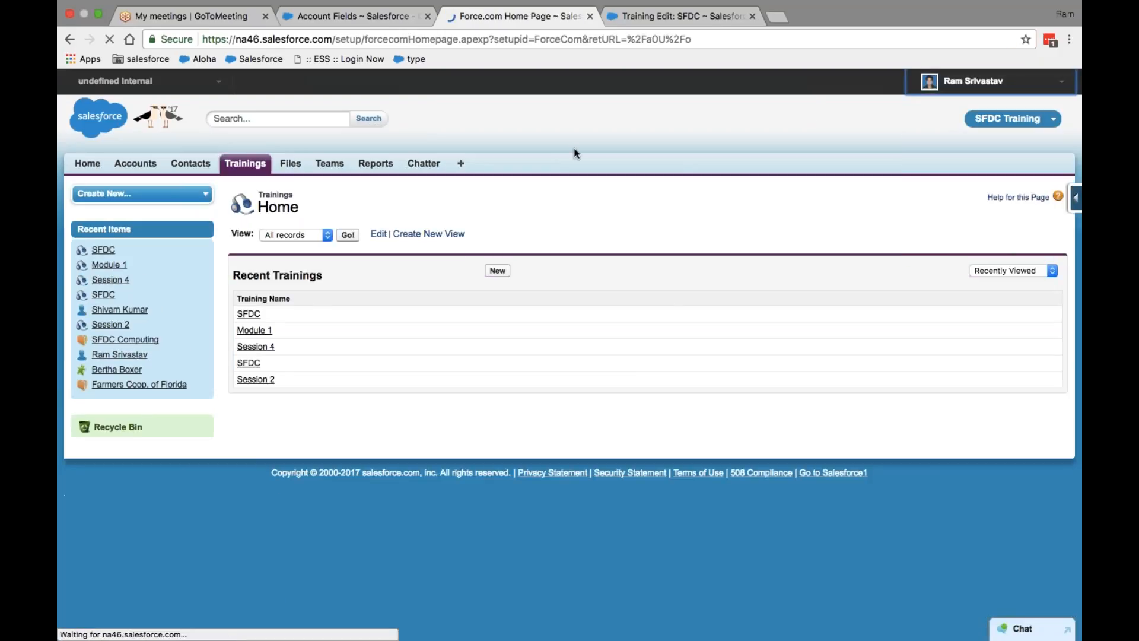
scroll(304, 368, "down", 2)
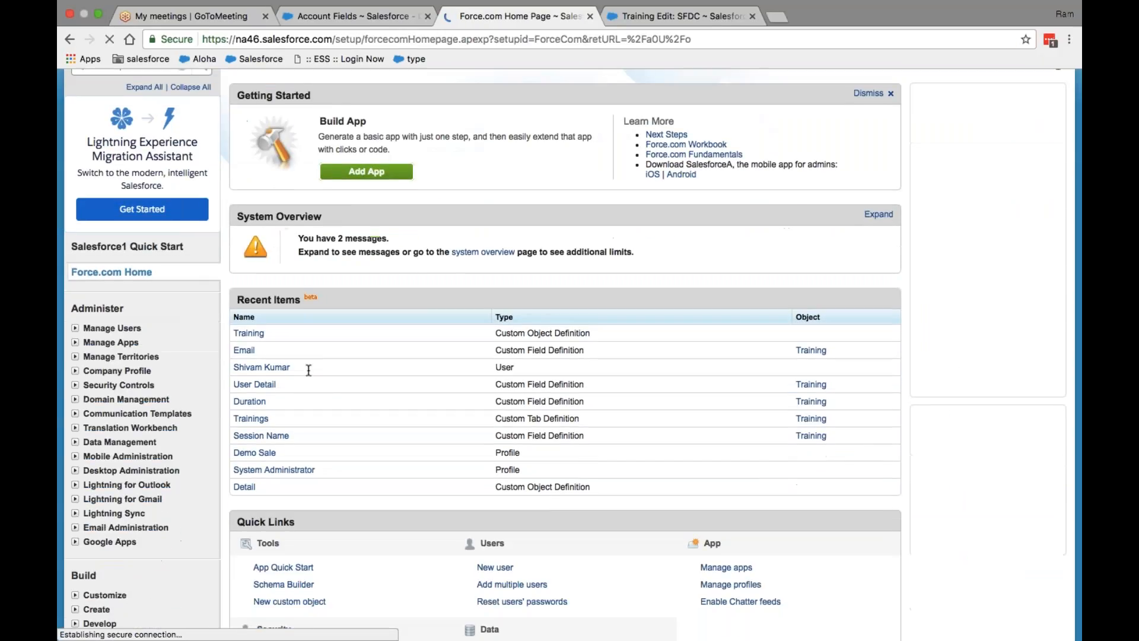
left_click(242, 333)
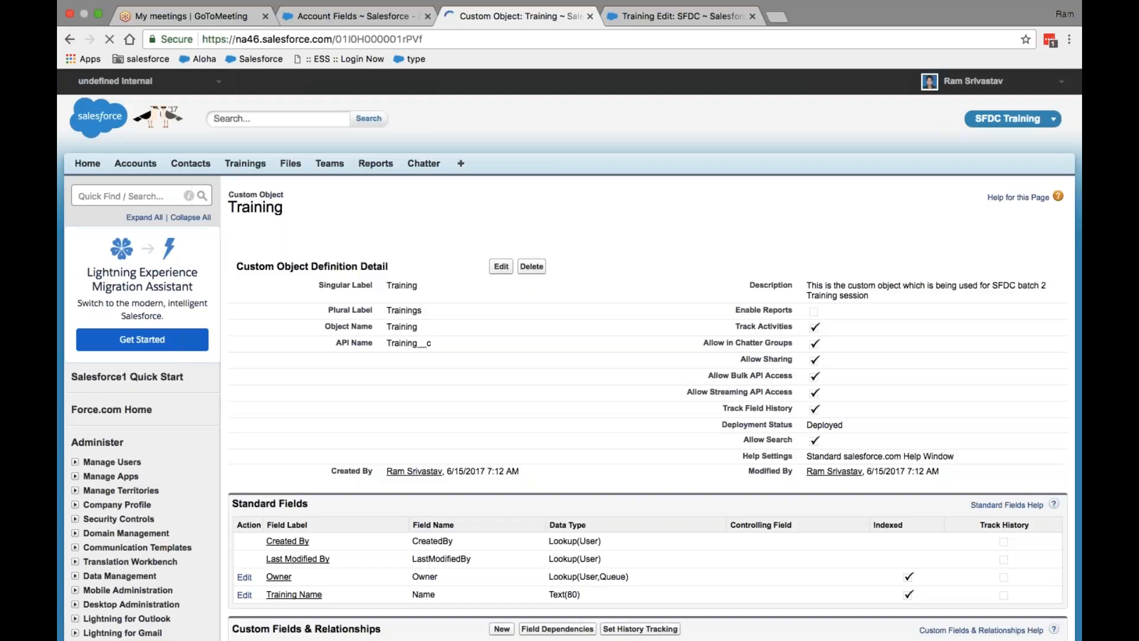
scroll(502, 378, "down", 5)
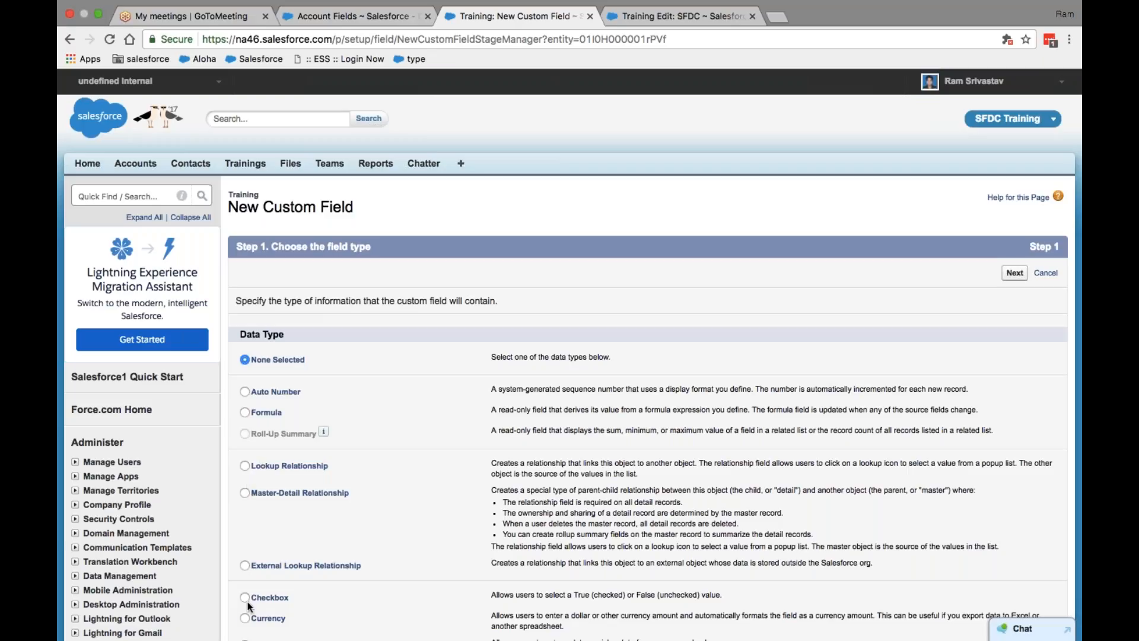
Step: Try the Currency data type for the new Training field, then go back to the type list
left_click(246, 619)
left_click(1014, 273)
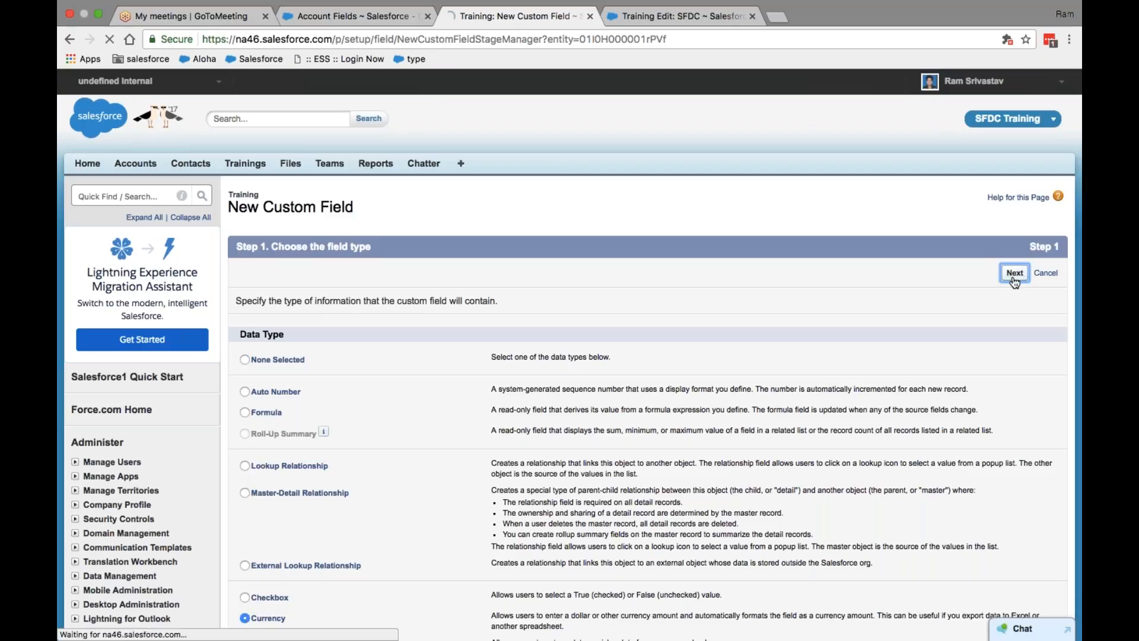
scroll(596, 193, "down", 5)
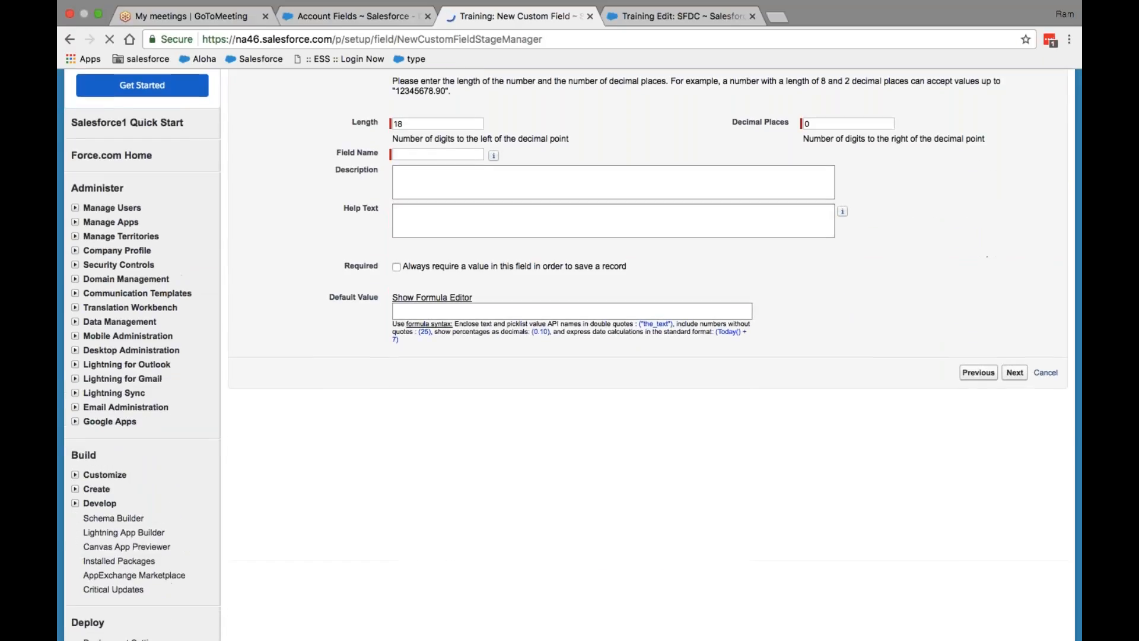
scroll(596, 193, "up", 5)
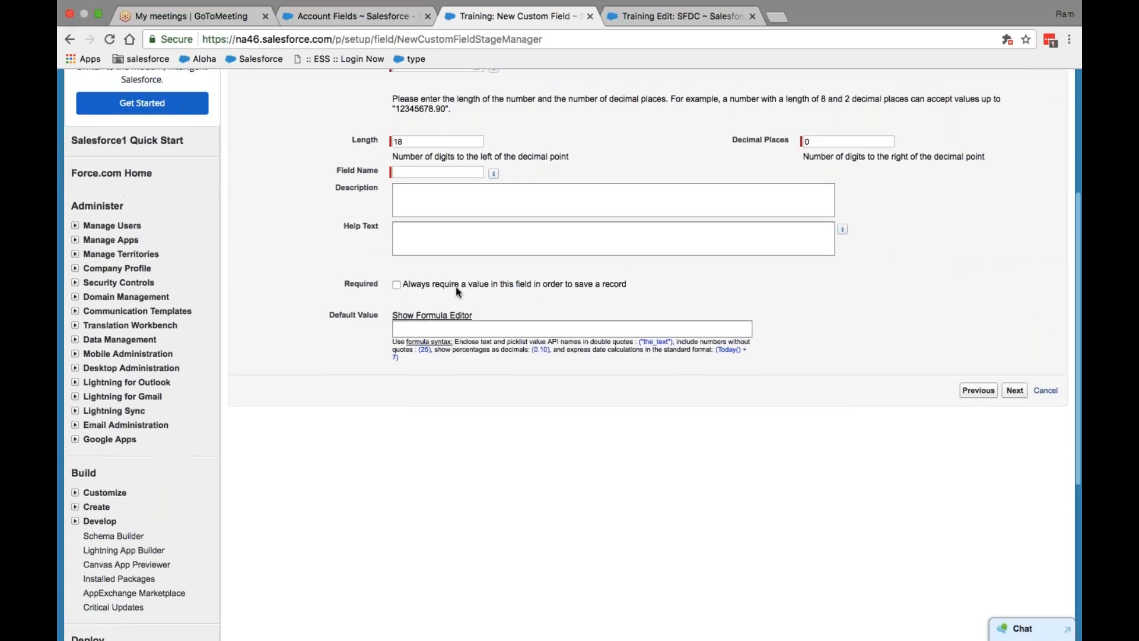
scroll(455, 287, "down", 2)
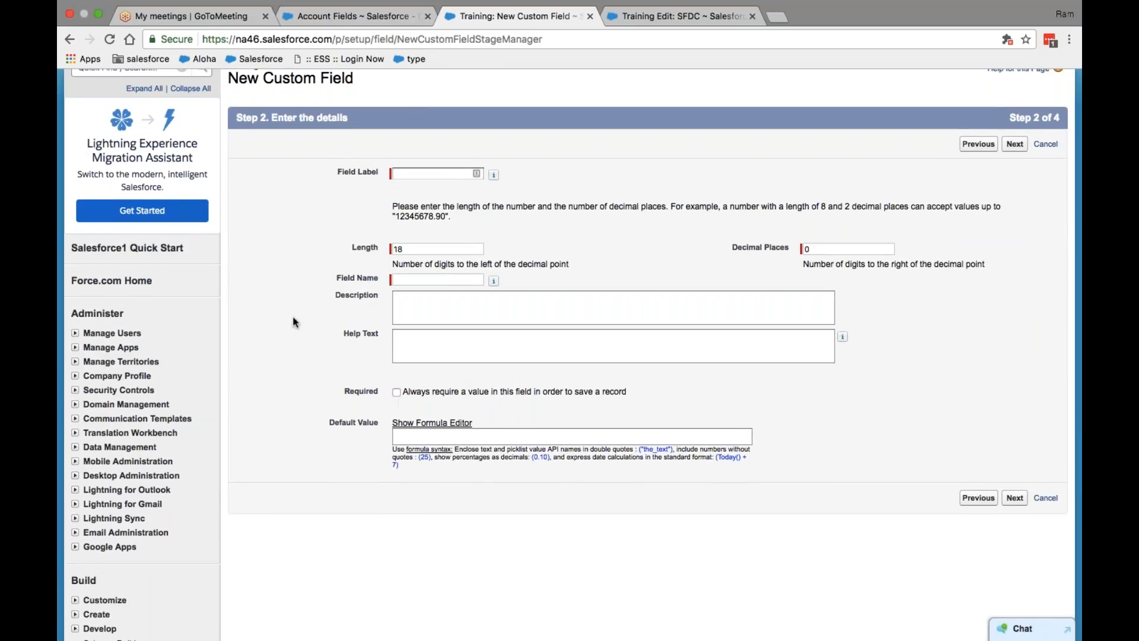
left_click(70, 39)
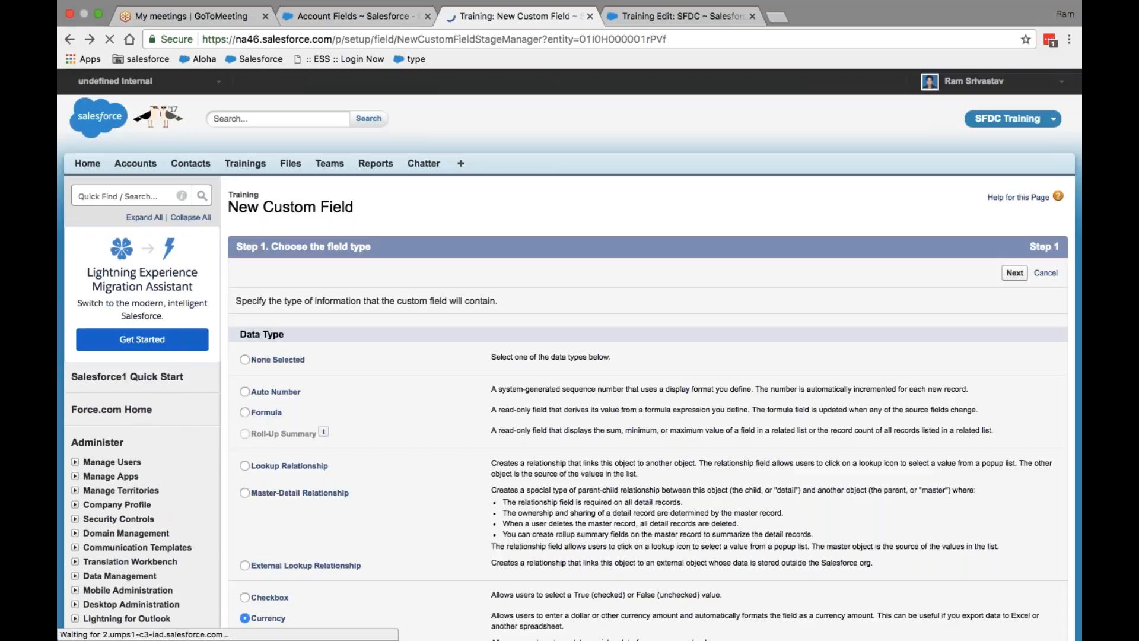
Step: Choose the Email data type and mark the new field Required and Unique
scroll(233, 389, "down", 5)
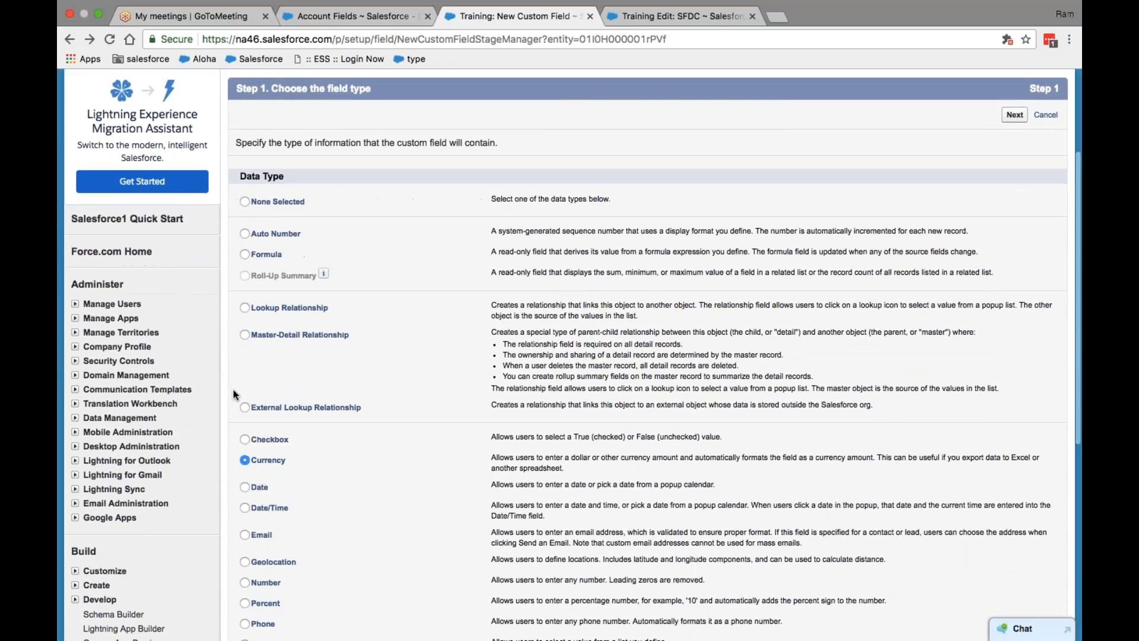
left_click(244, 535)
left_click(1014, 114)
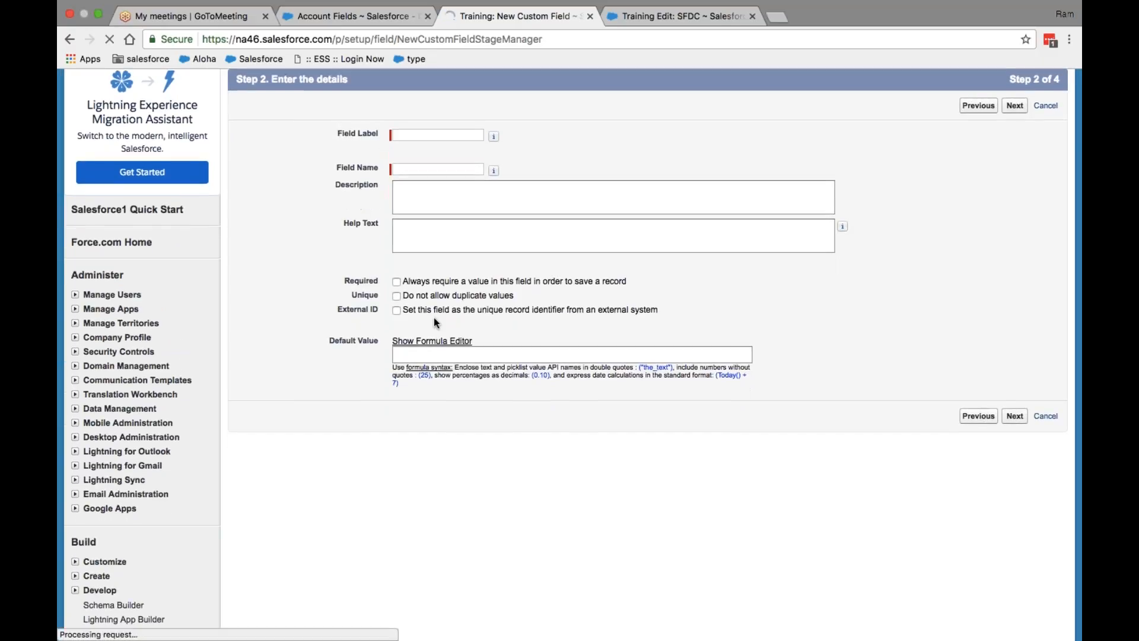
left_click(396, 283)
left_click(397, 295)
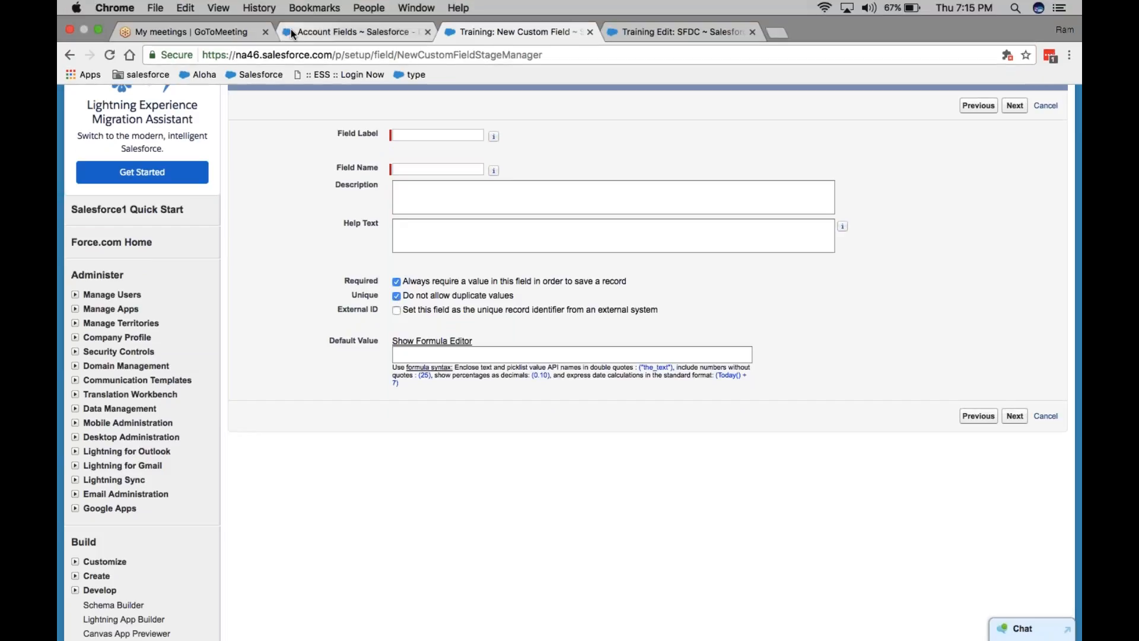
left_click(301, 32)
left_click(99, 29)
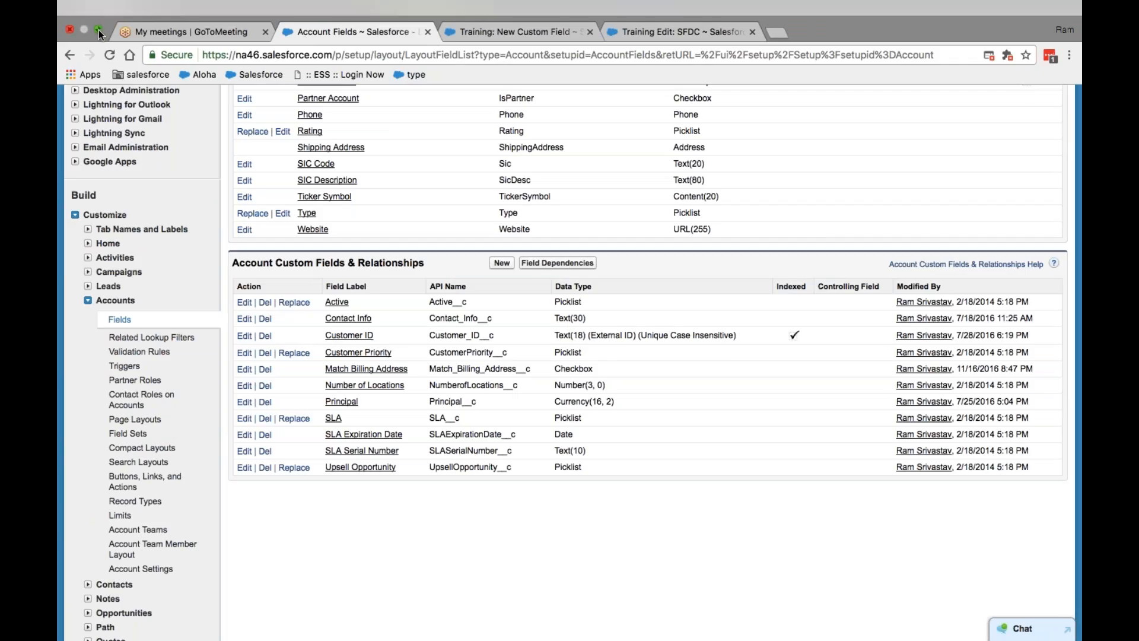
Step: Minimise the Word notes document and show the GoToMeeting My Meetings page in the browser
left_click(131, 210)
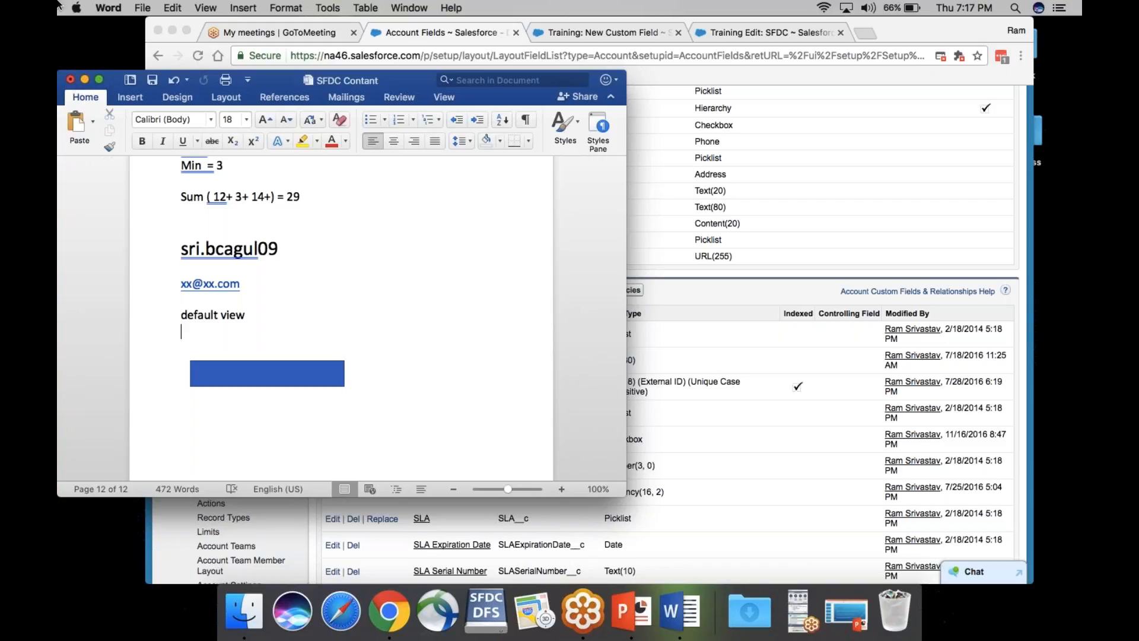
left_click(85, 80)
left_click(622, 34)
left_click(392, 34)
left_click(299, 34)
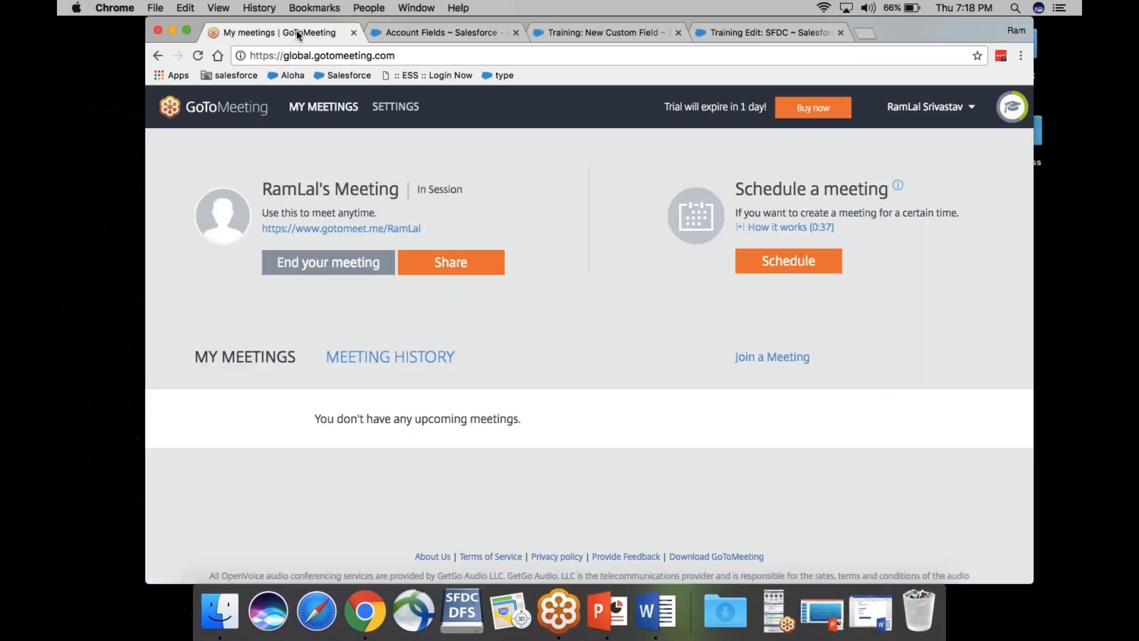